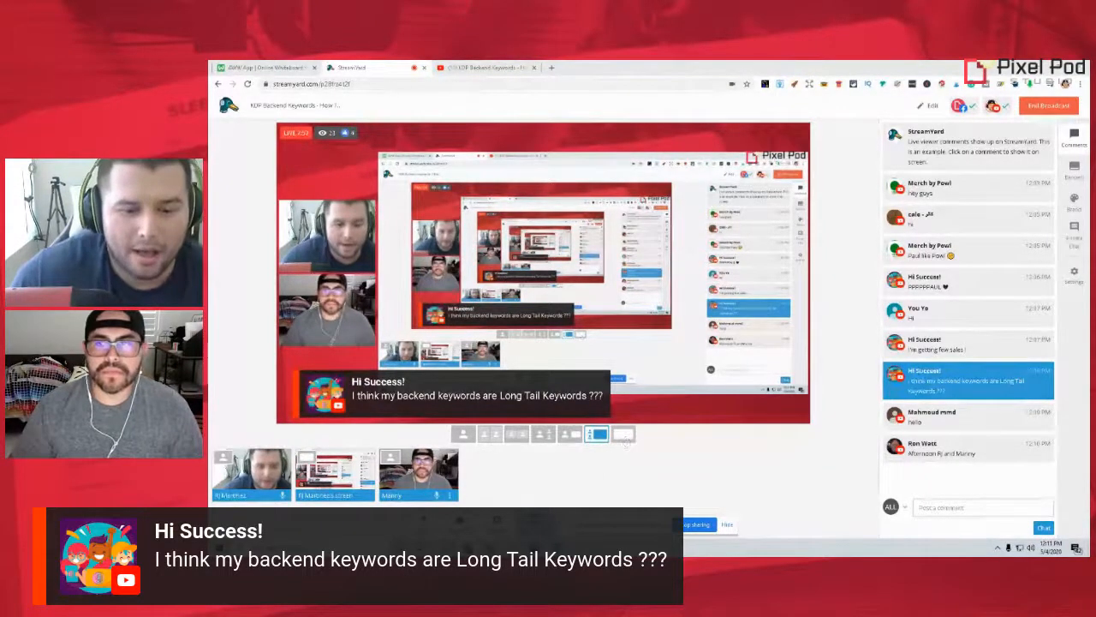
Switch the StreamYard broadcast to the layout showing only the shared screen, and bring up May_Interiors.jpg in Photos
left_click(555, 546)
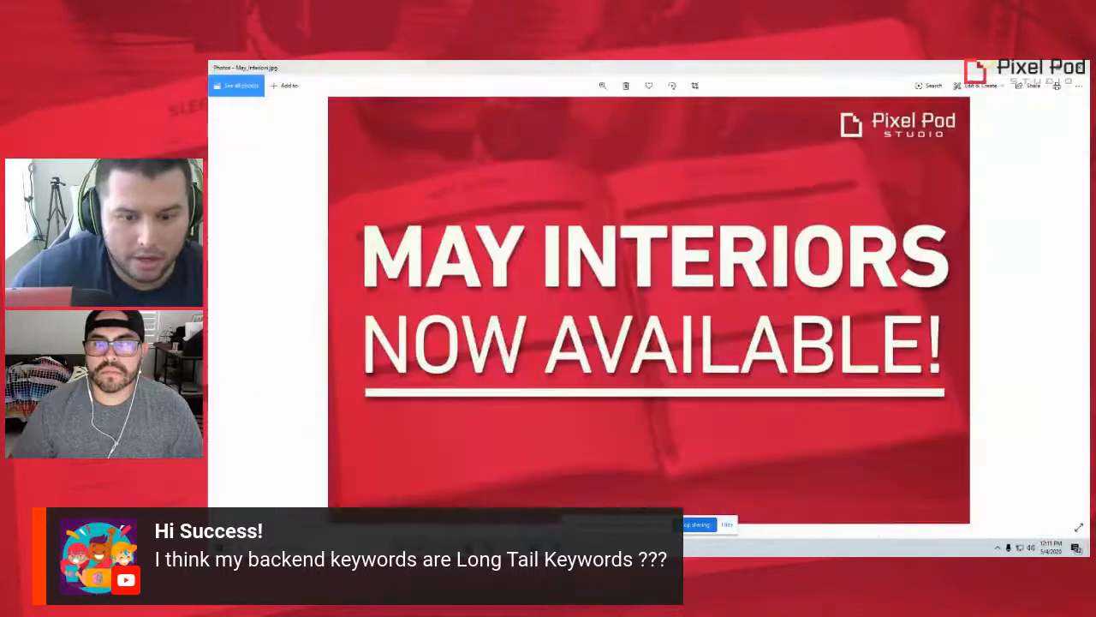
left_click(727, 525)
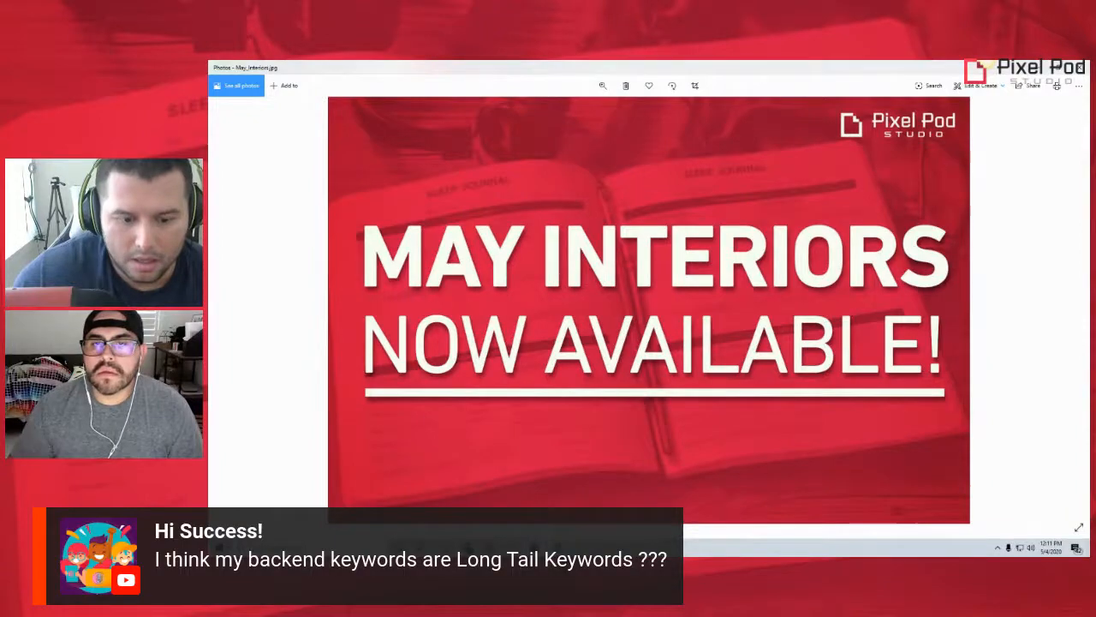
key("alt+Tab")
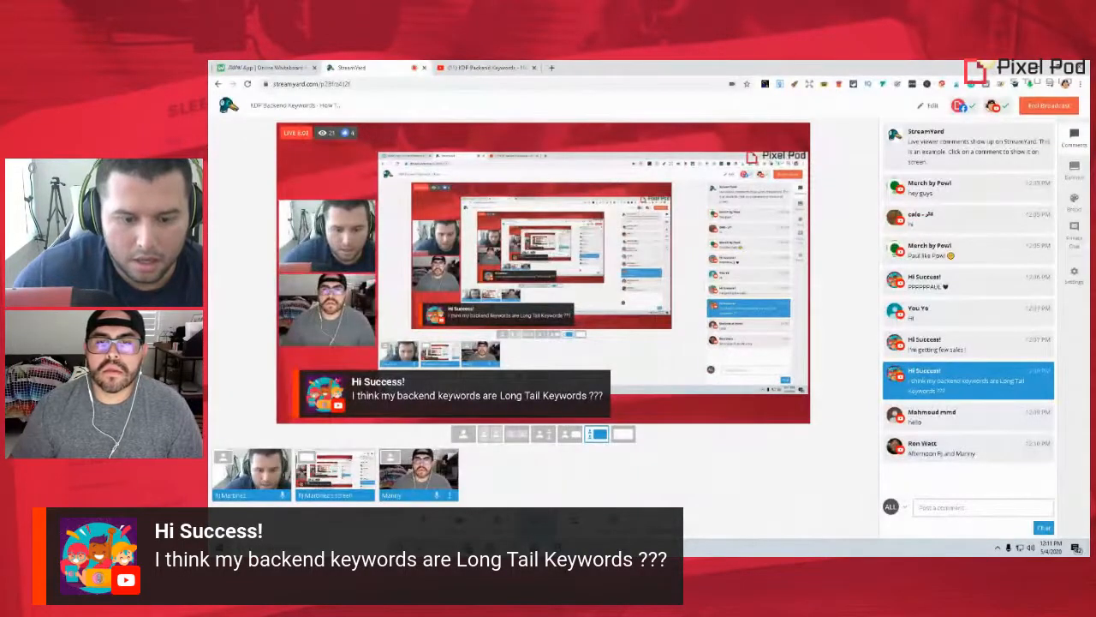
left_click(624, 435)
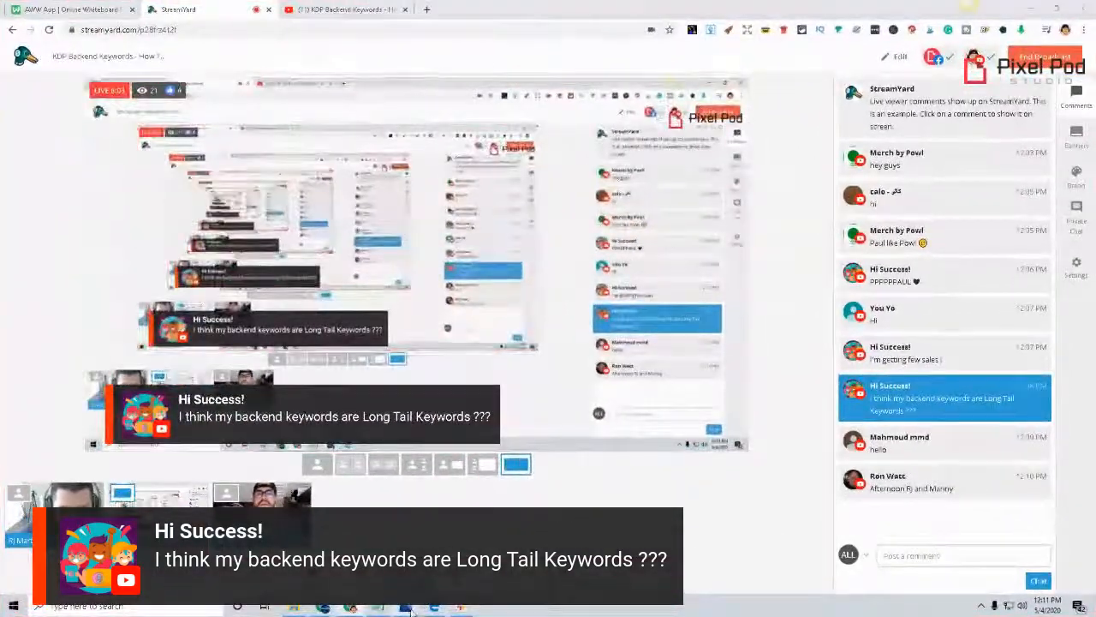
left_click(409, 608)
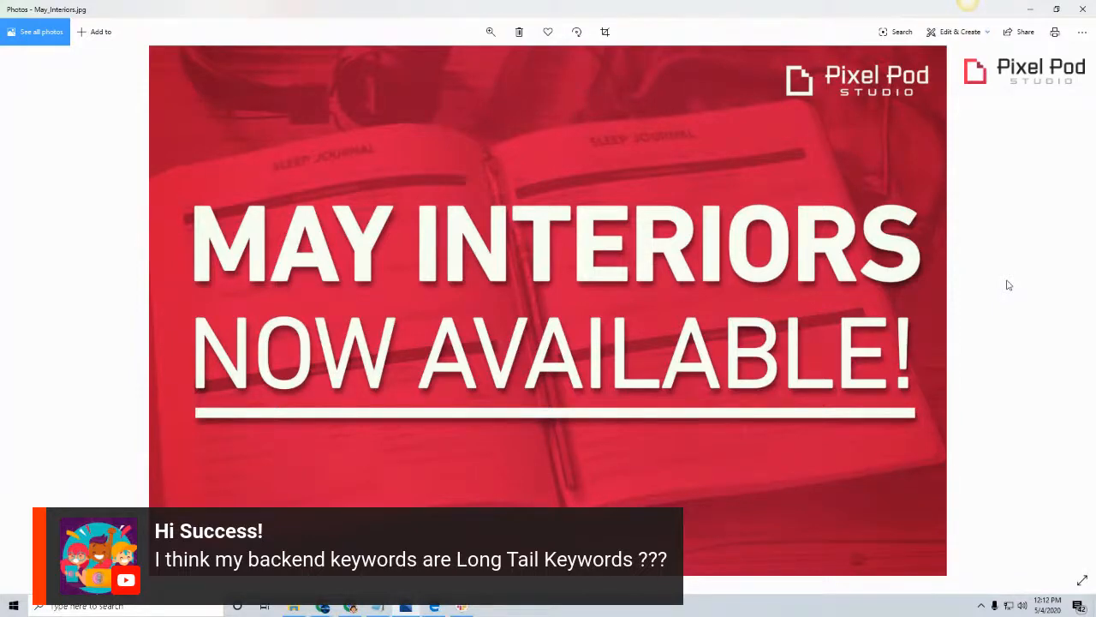
Switch to recipe book (1).pdf in Edge and examine the opening pages and the Recipe Card layout on page 4
mouse_move(406, 612)
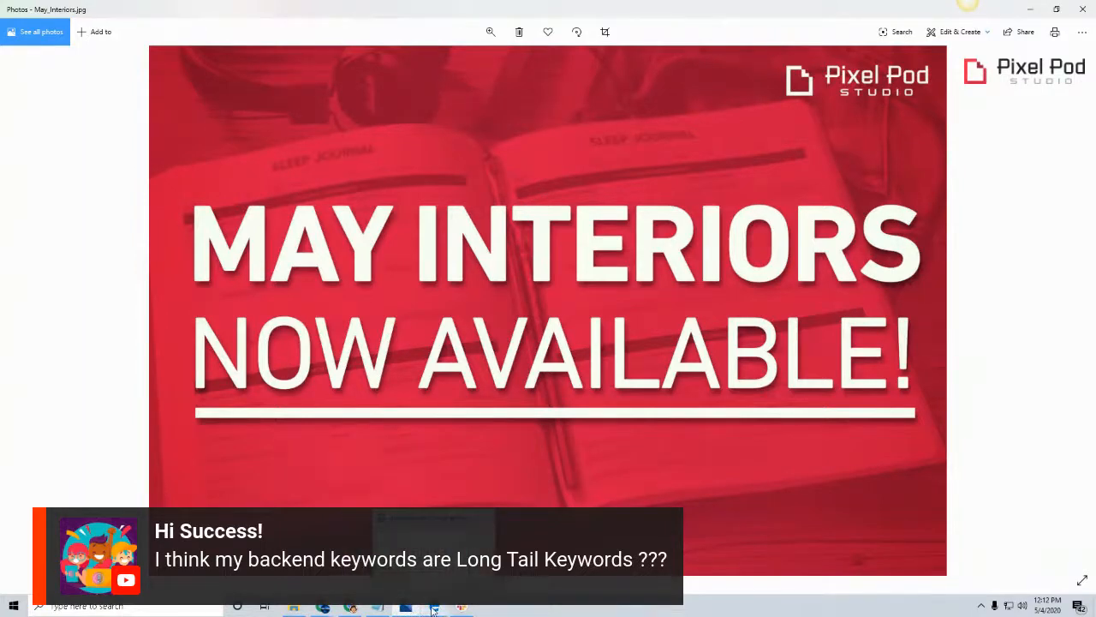
left_click(434, 609)
scroll(274, 201, "down", 5)
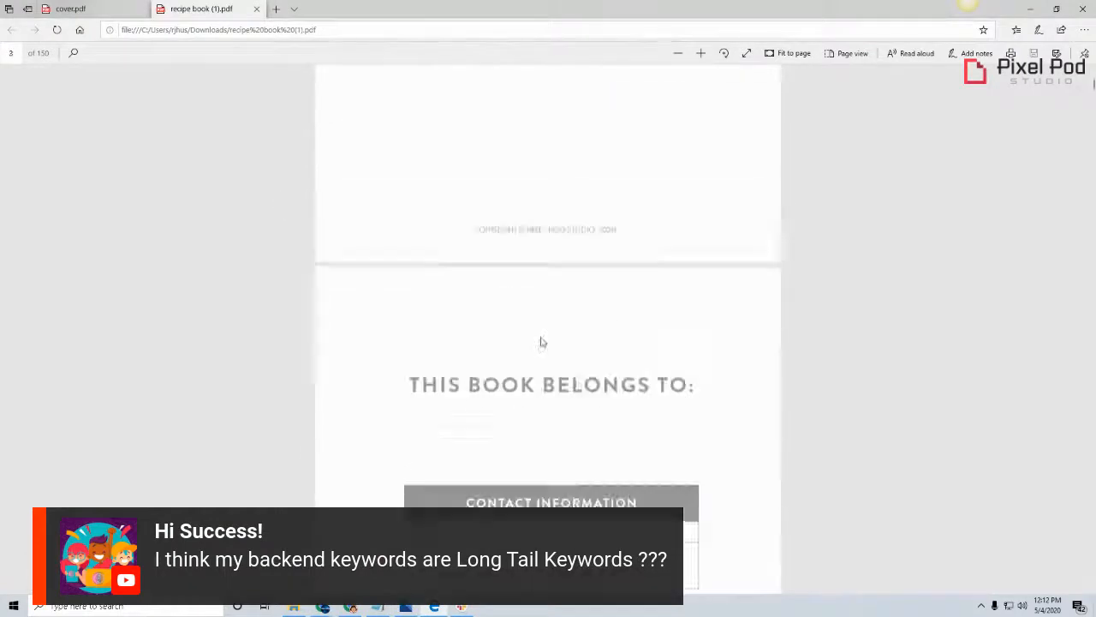
scroll(819, 384, "down", 10)
scroll(910, 433, "up", 3)
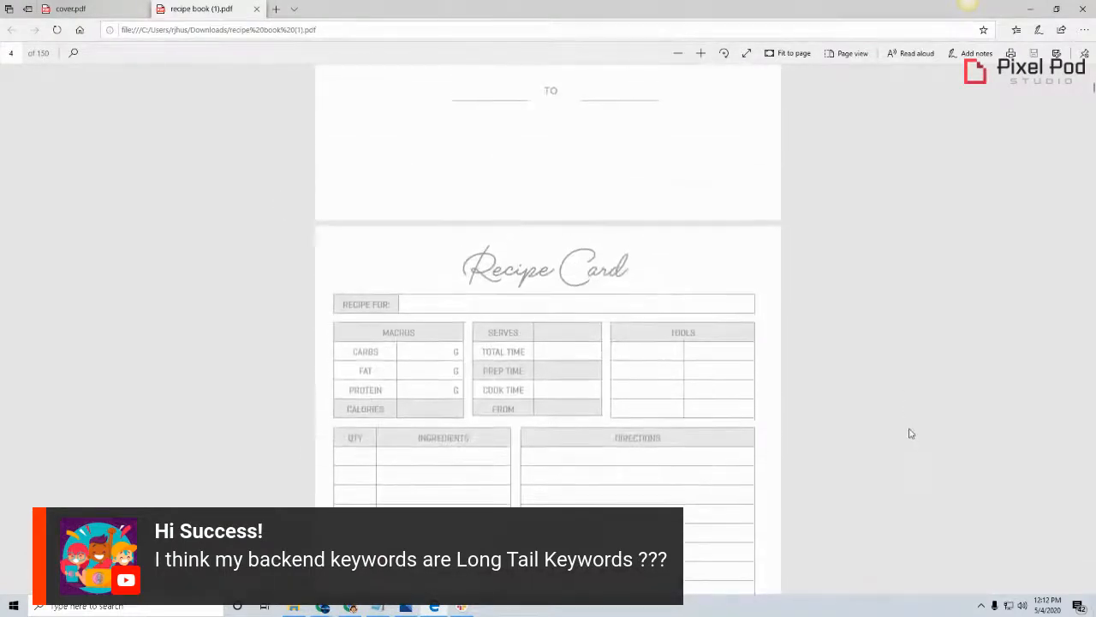
scroll(911, 433, "down", 2)
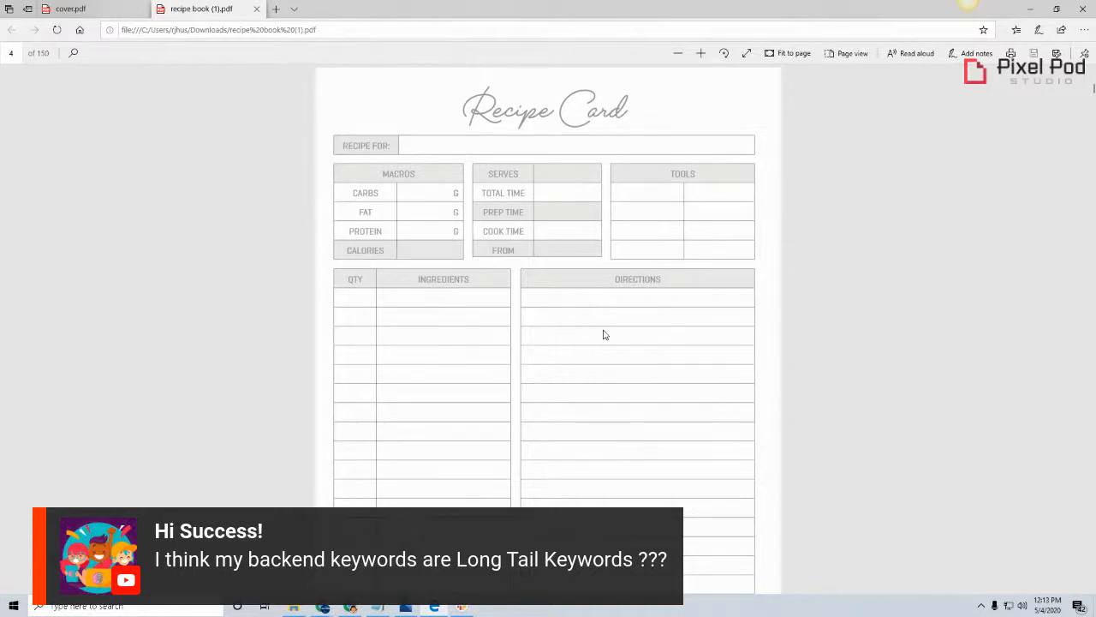
scroll(604, 334, "down", 2)
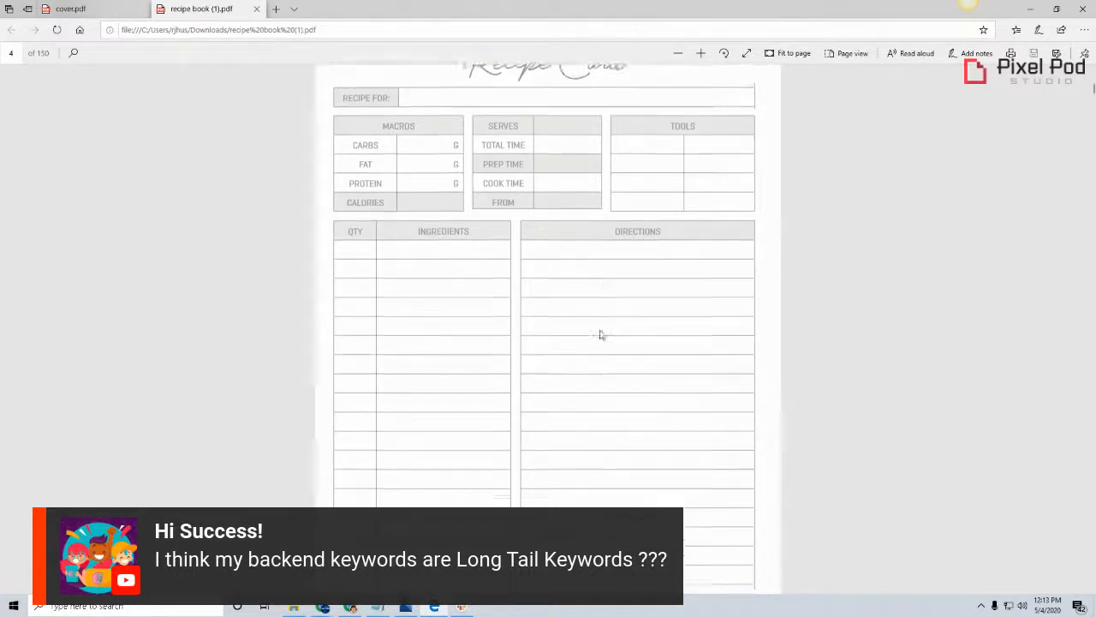
scroll(600, 334, "up", 2)
scroll(599, 335, "up", 1)
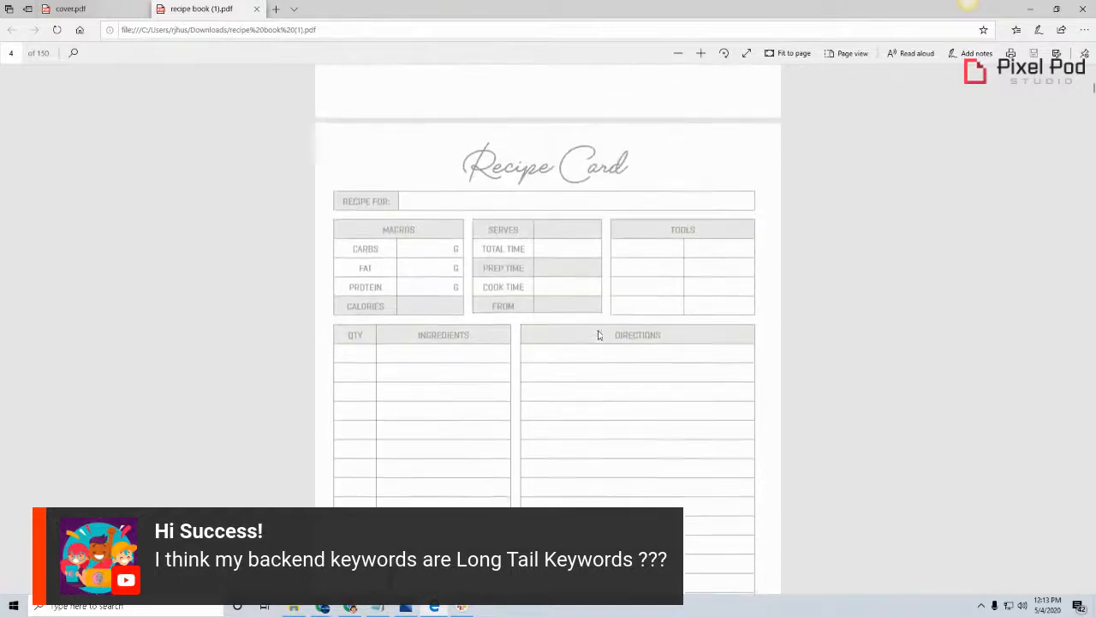
scroll(599, 334, "down", 1)
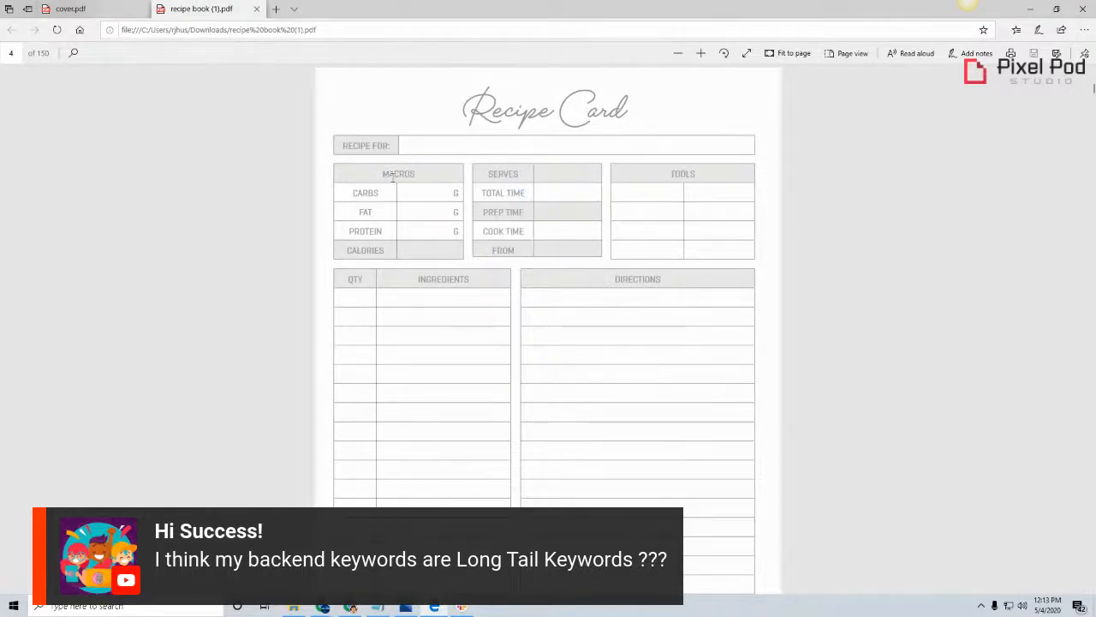
Highlight the Macros and Tools headings on the page 4 Recipe Card and view the photo and notes page that follows
left_click(393, 175)
left_click(803, 214)
double_click(406, 177)
scroll(654, 303, "down", 5)
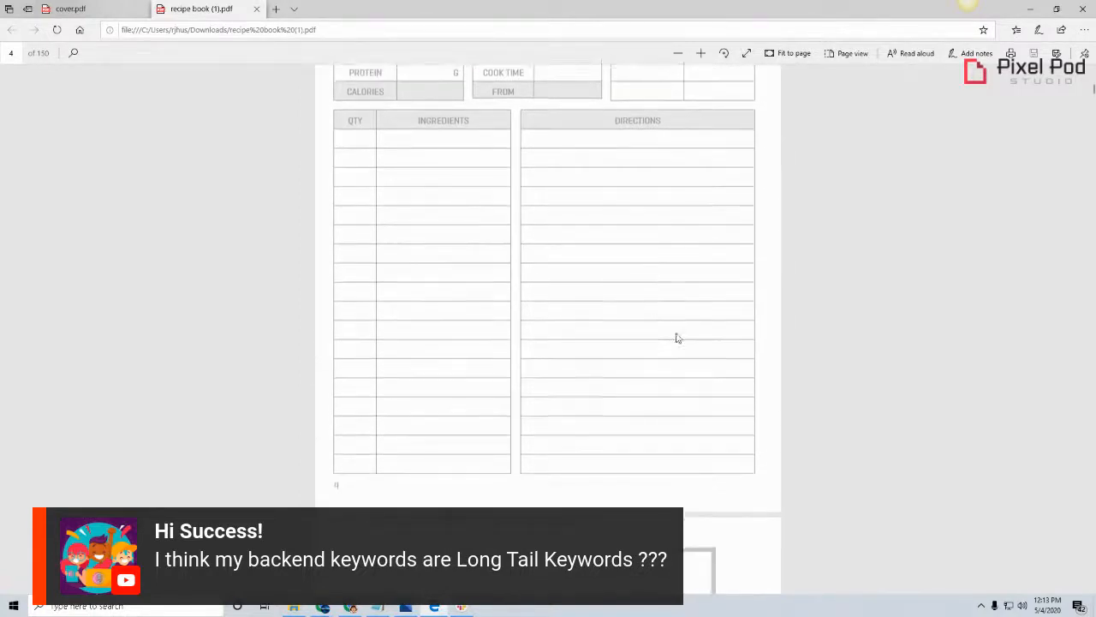
scroll(685, 342, "down", 3)
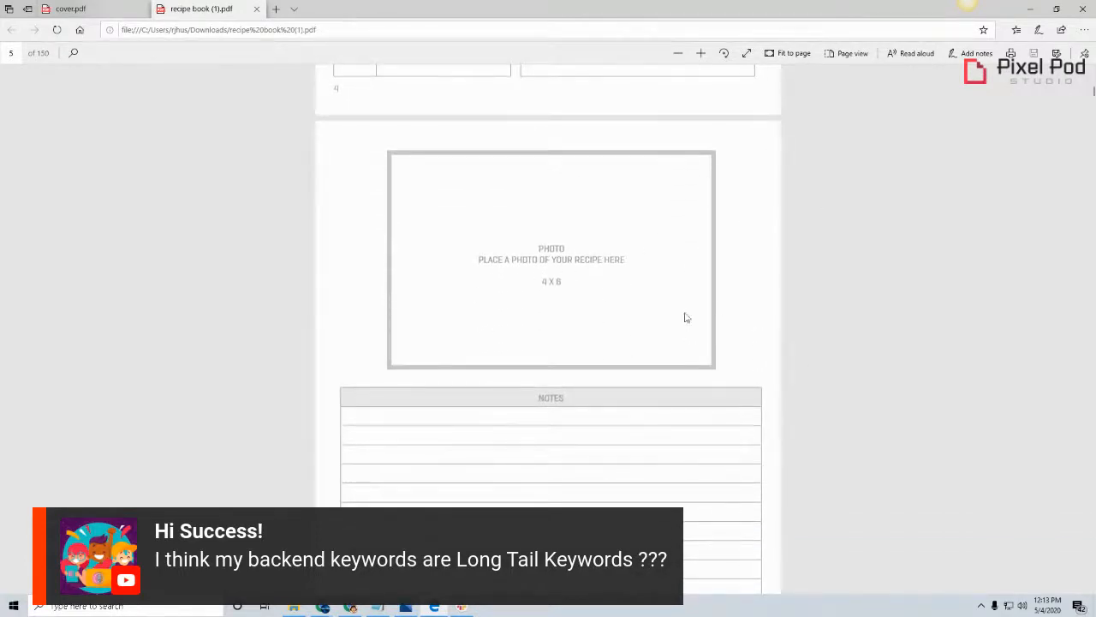
scroll(603, 364, "up", 10)
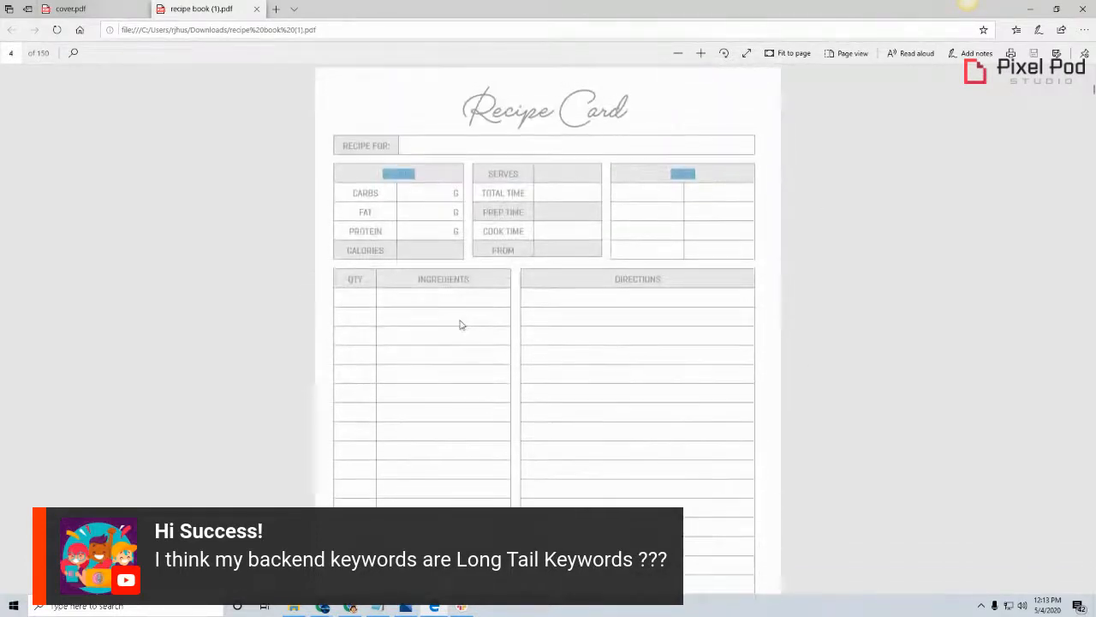
Look through the repeating recipe card, photo and notes pages of the recipe book from page 5 to page 11
scroll(454, 325, "down", 10)
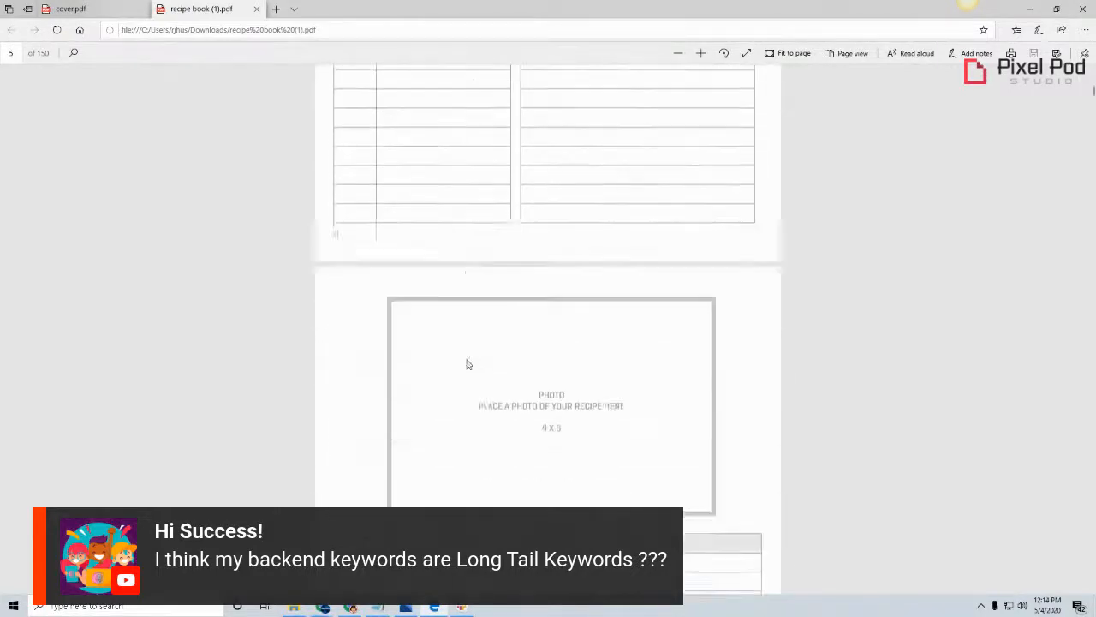
scroll(467, 371, "down", 3)
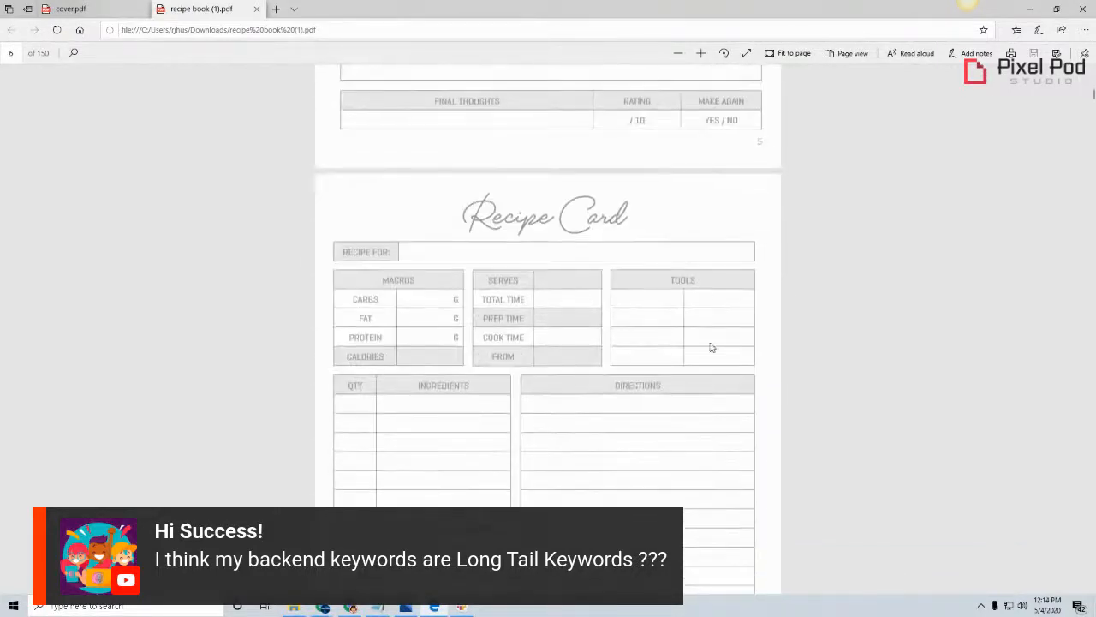
scroll(710, 347, "up", 4)
scroll(710, 351, "down", 8)
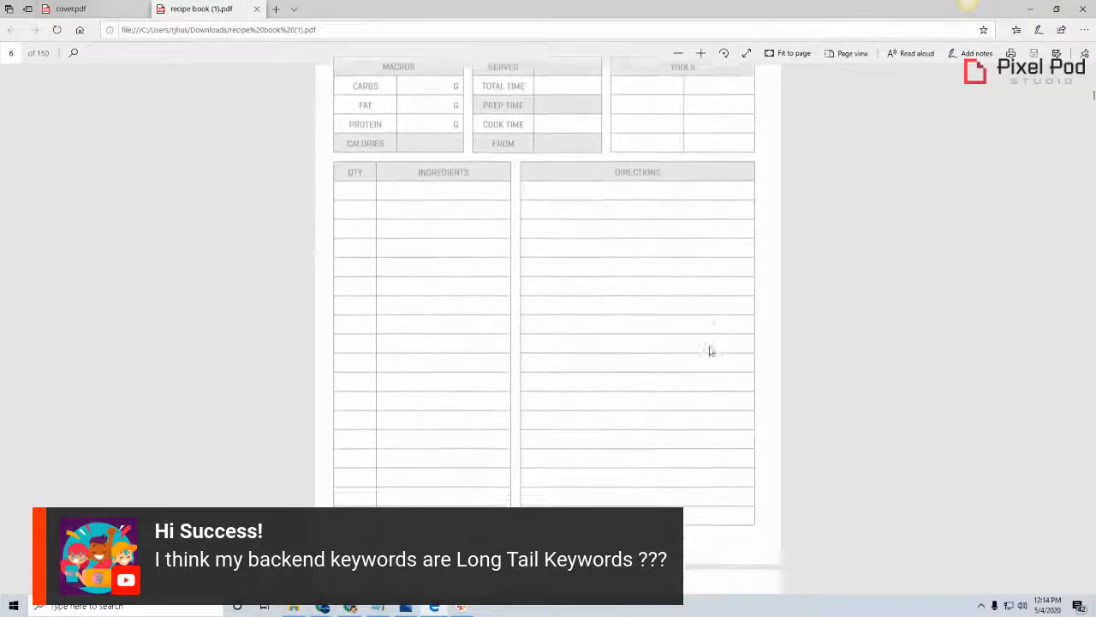
scroll(710, 350, "down", 10)
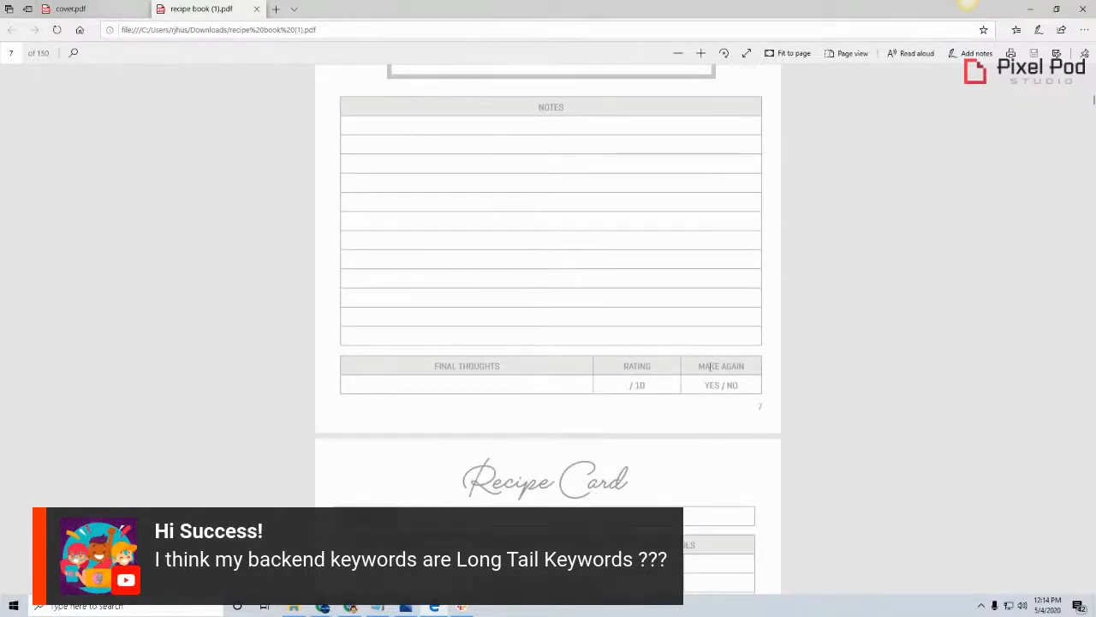
scroll(460, 396, "down", 3)
scroll(460, 396, "down", 1)
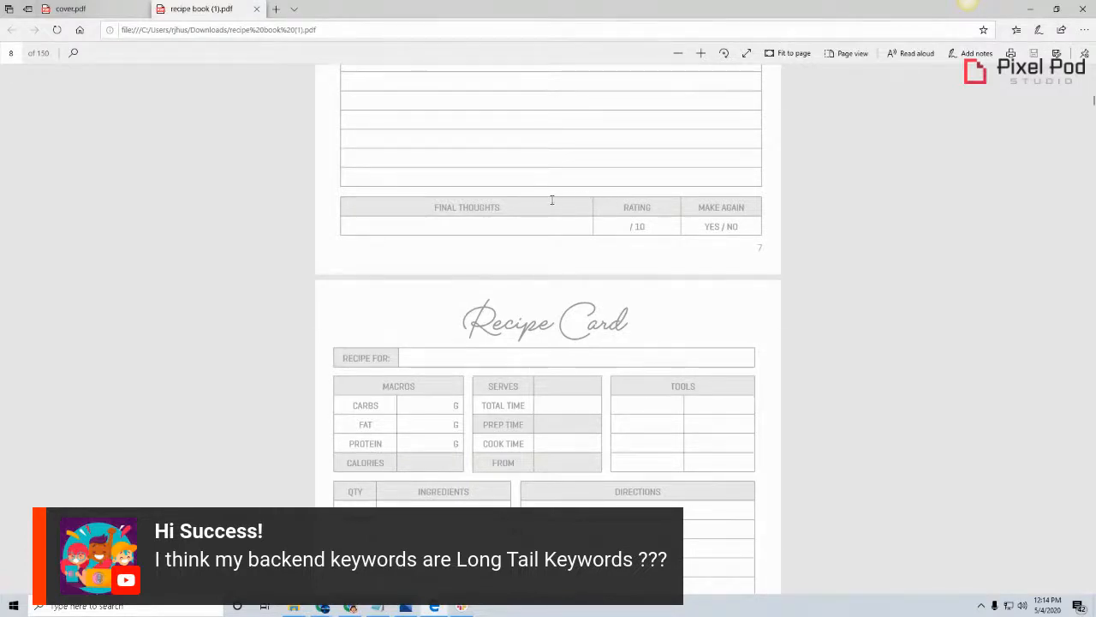
scroll(569, 202, "down", 5)
scroll(552, 198, "down", 8)
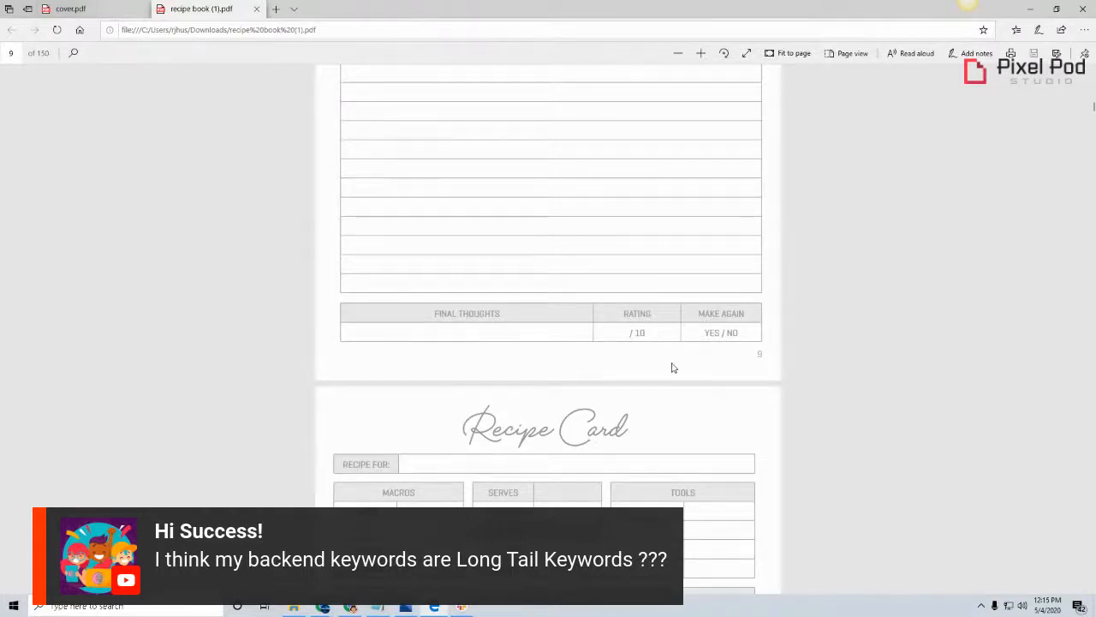
scroll(673, 367, "down", 15)
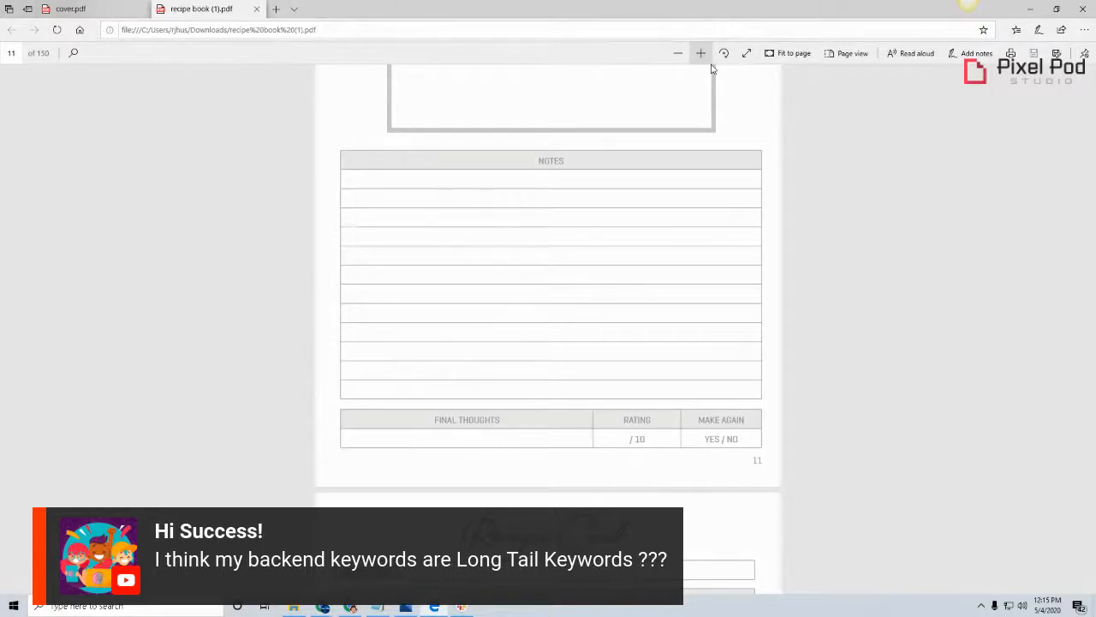
Examine the page 12 Recipe Card, including its time, ingredients and directions sections, and the notes page before it
scroll(561, 214, "down", 3)
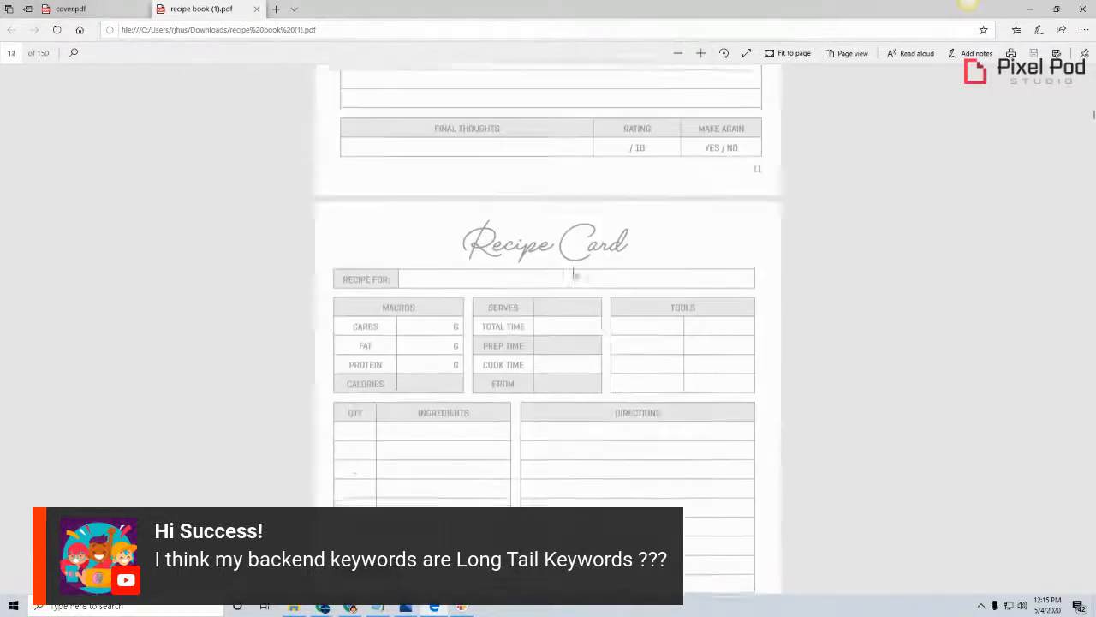
scroll(574, 272, "down", 2)
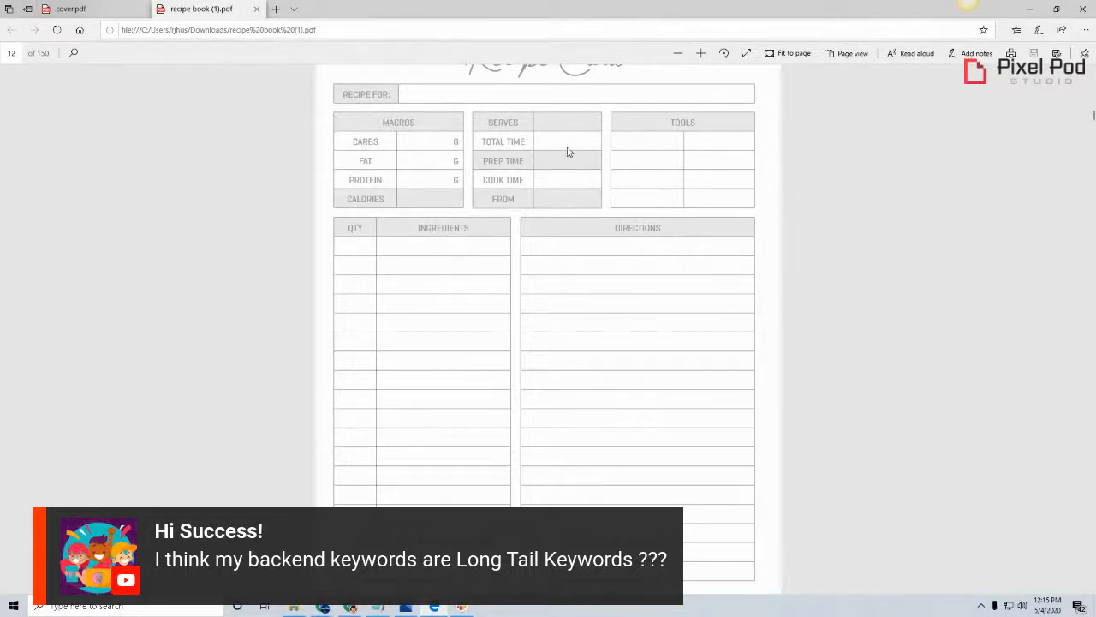
scroll(580, 197, "down", 1)
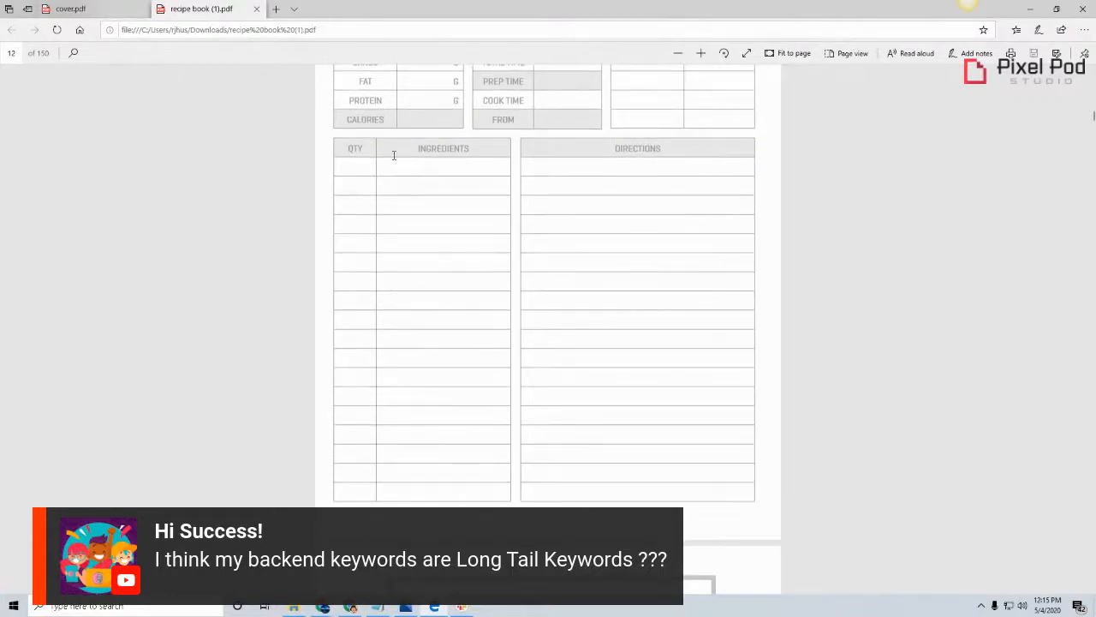
scroll(401, 180, "up", 1)
scroll(680, 157, "up", 3)
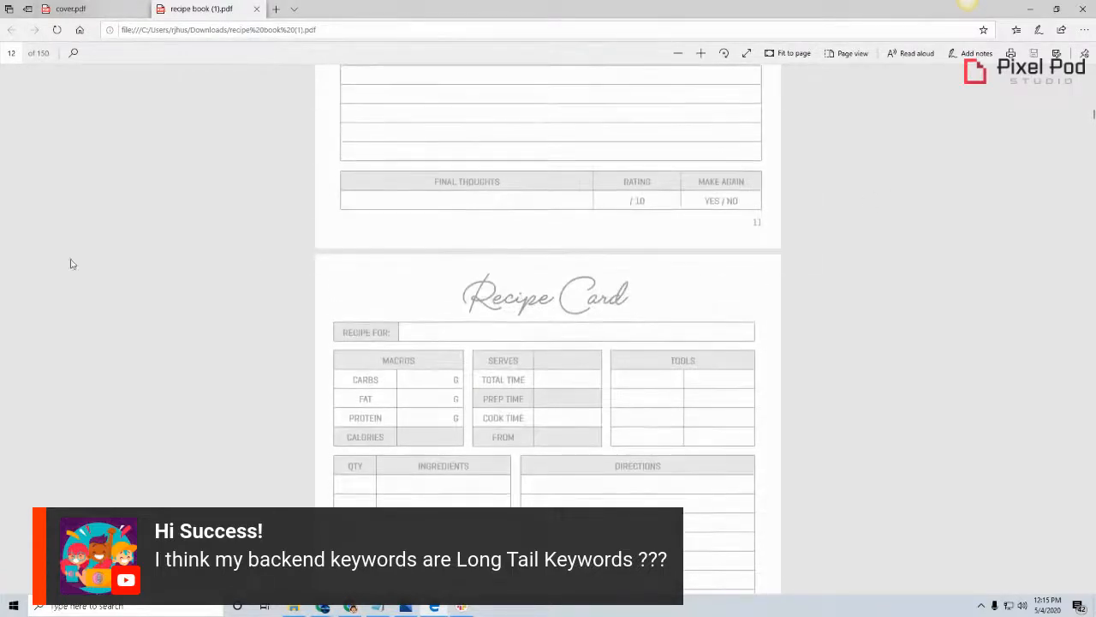
scroll(542, 333, "down", 7)
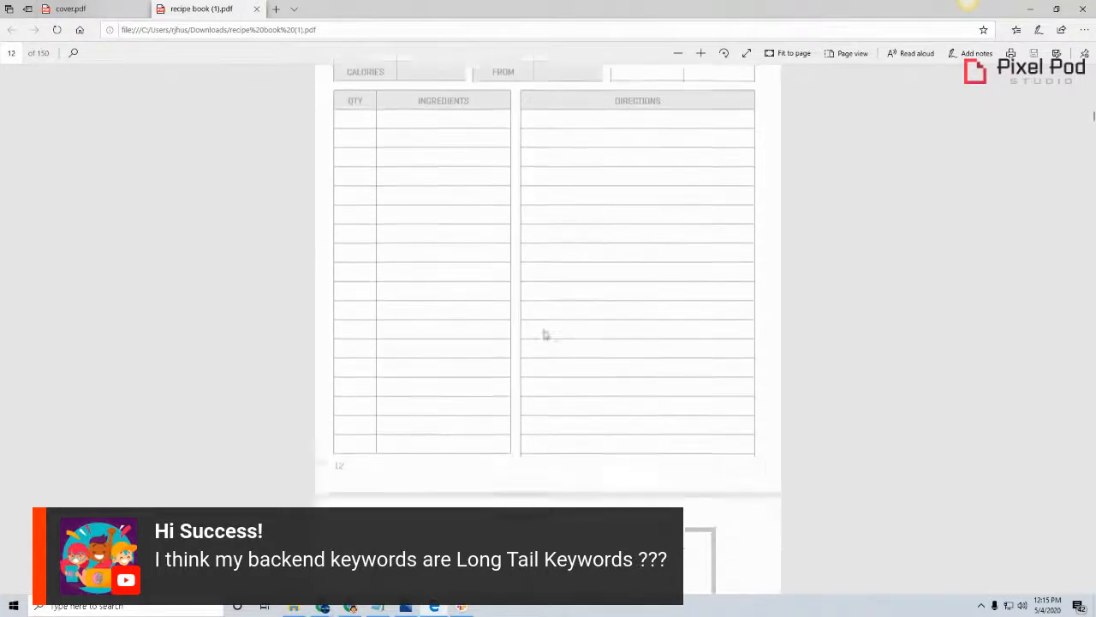
scroll(864, 394, "up", 2)
scroll(864, 394, "up", 4)
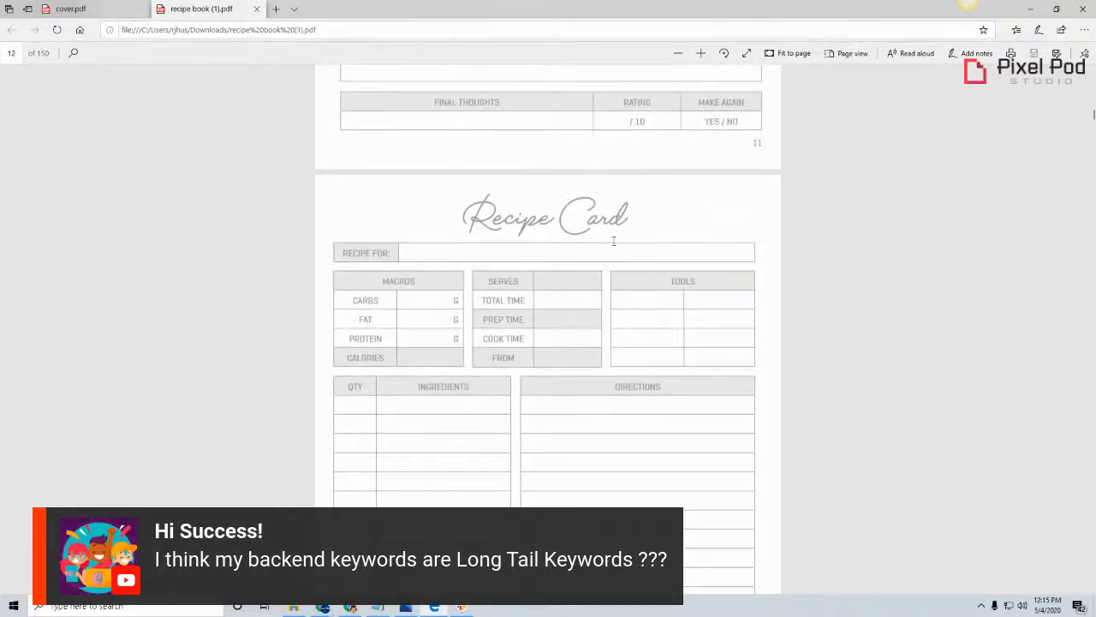
scroll(651, 339, "up", 8)
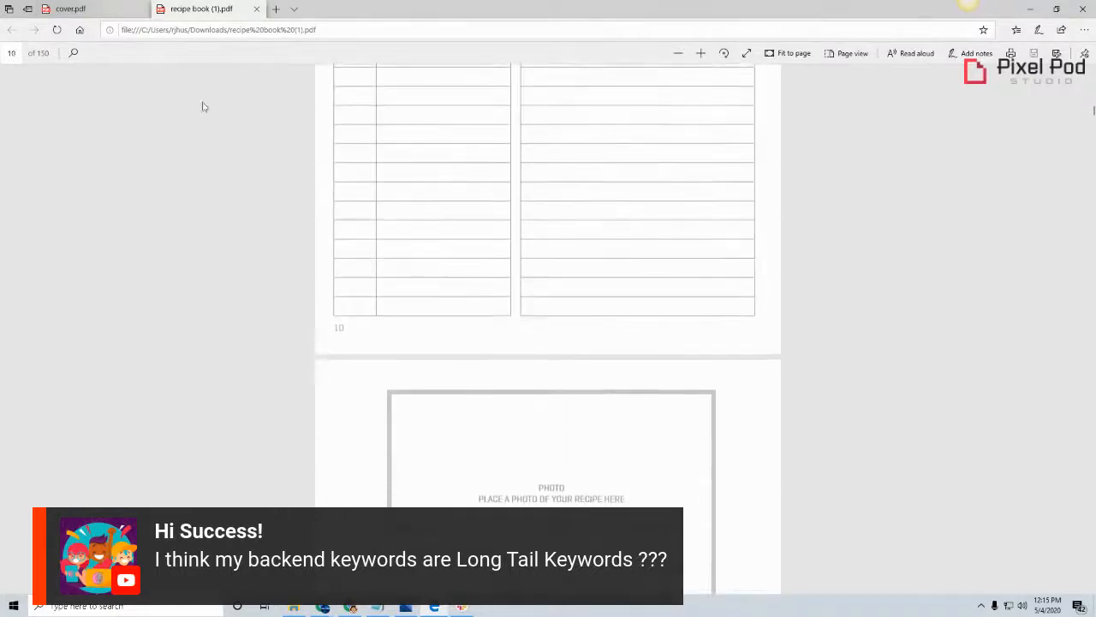
Show the recipe book's cover.pdf, and activate the Book Title field on the KDP Paperback Details page in Chrome
left_click(96, 11)
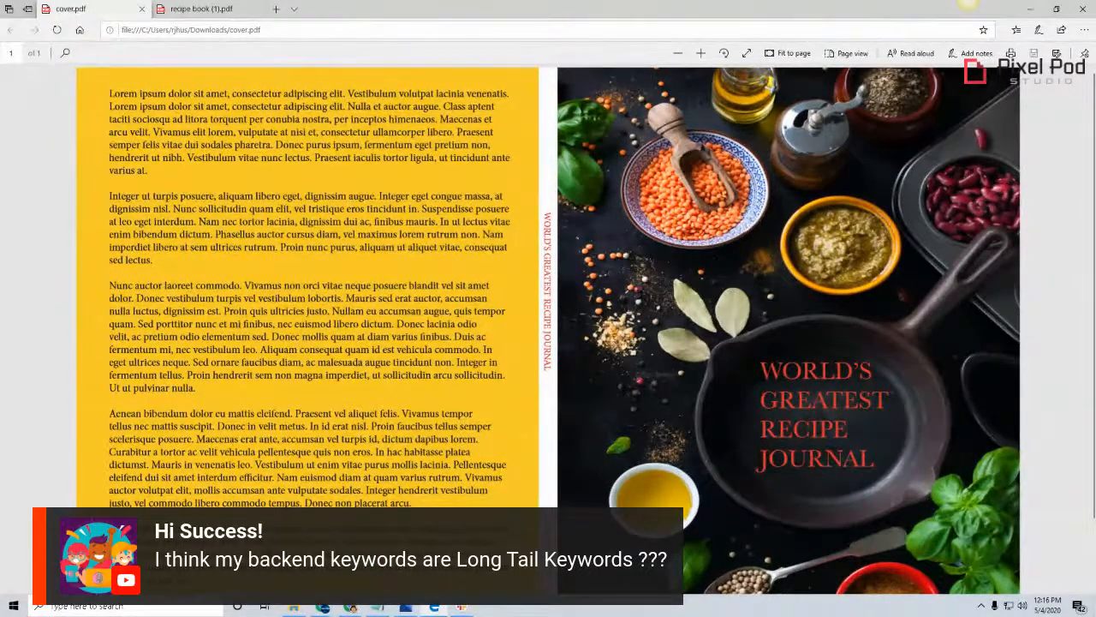
left_click(324, 609)
scroll(509, 233, "down", 1)
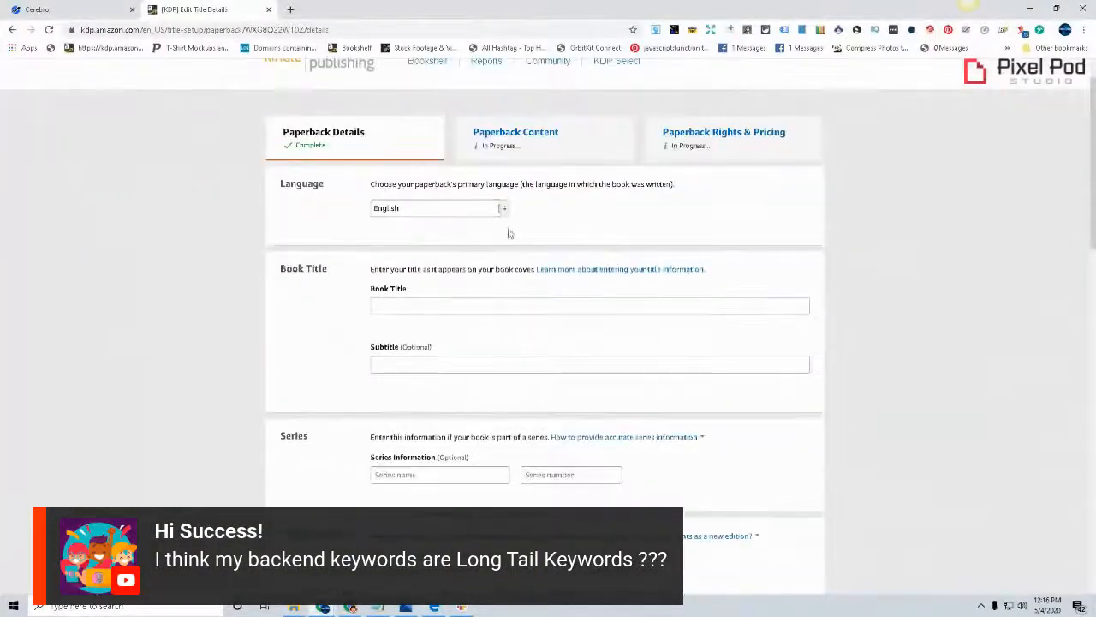
scroll(680, 173, "down", 1)
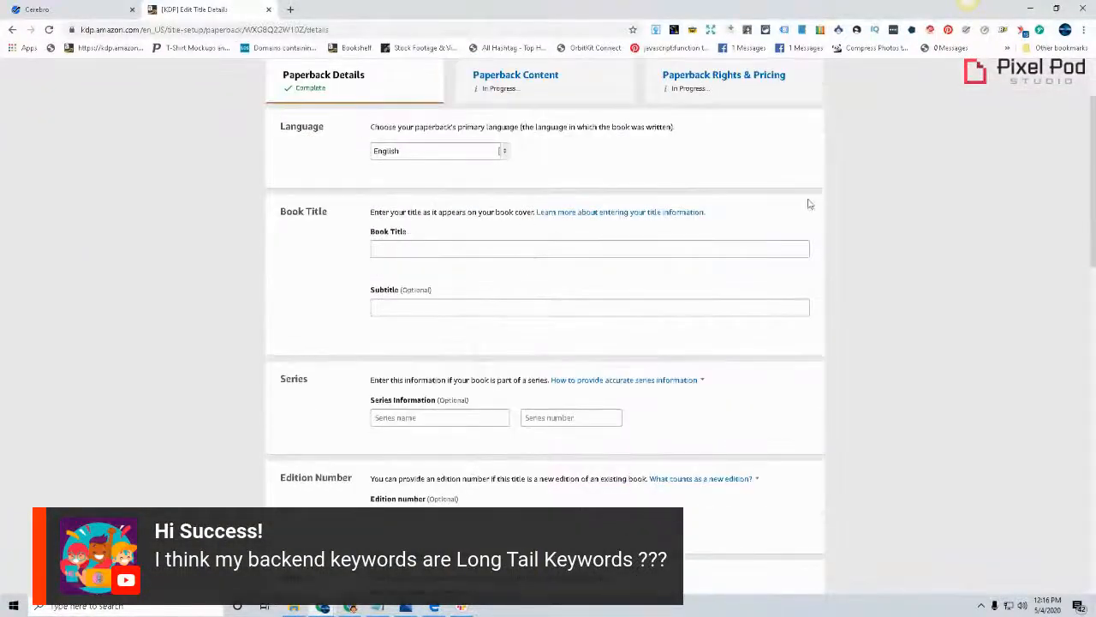
left_click(764, 247)
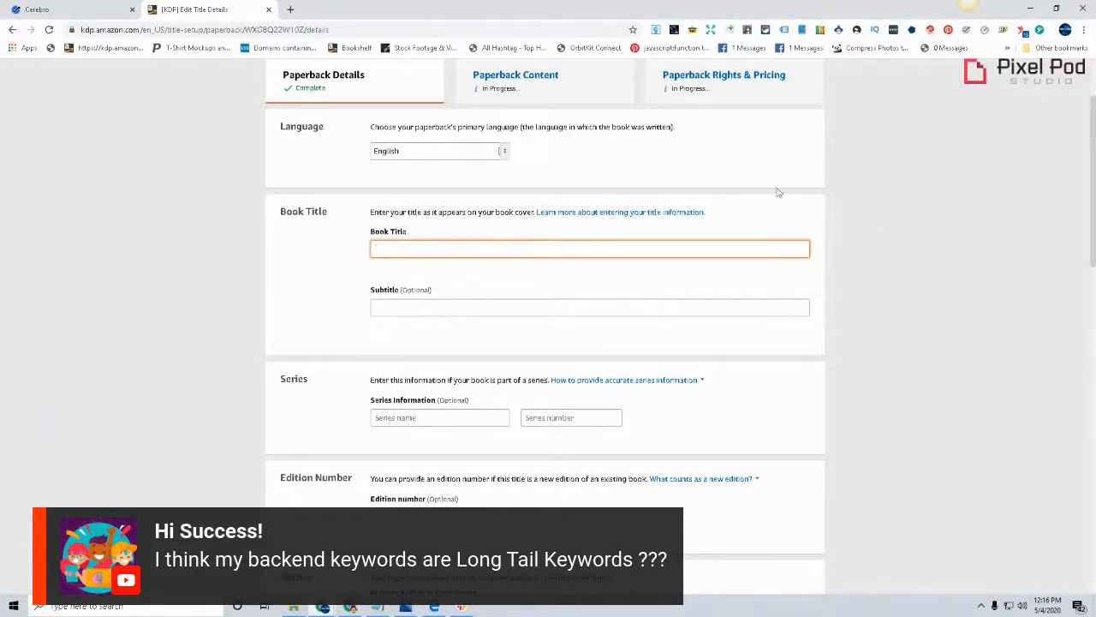
Copy the line "World's Greatest Recipe Journal" from the untitled Notepad document
left_click(434, 606)
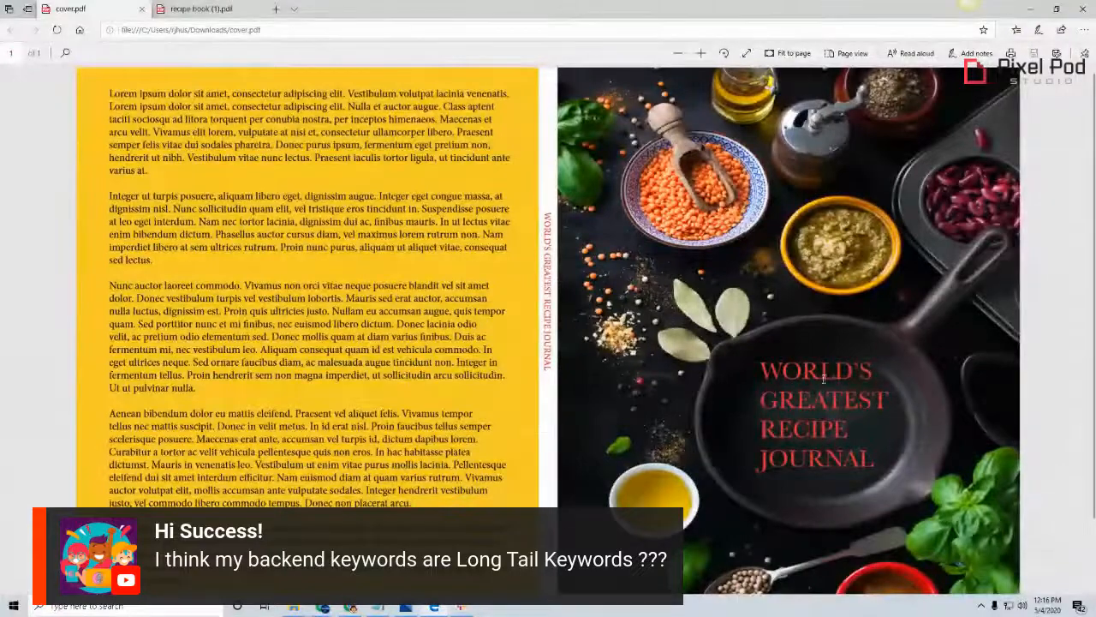
left_click(381, 607)
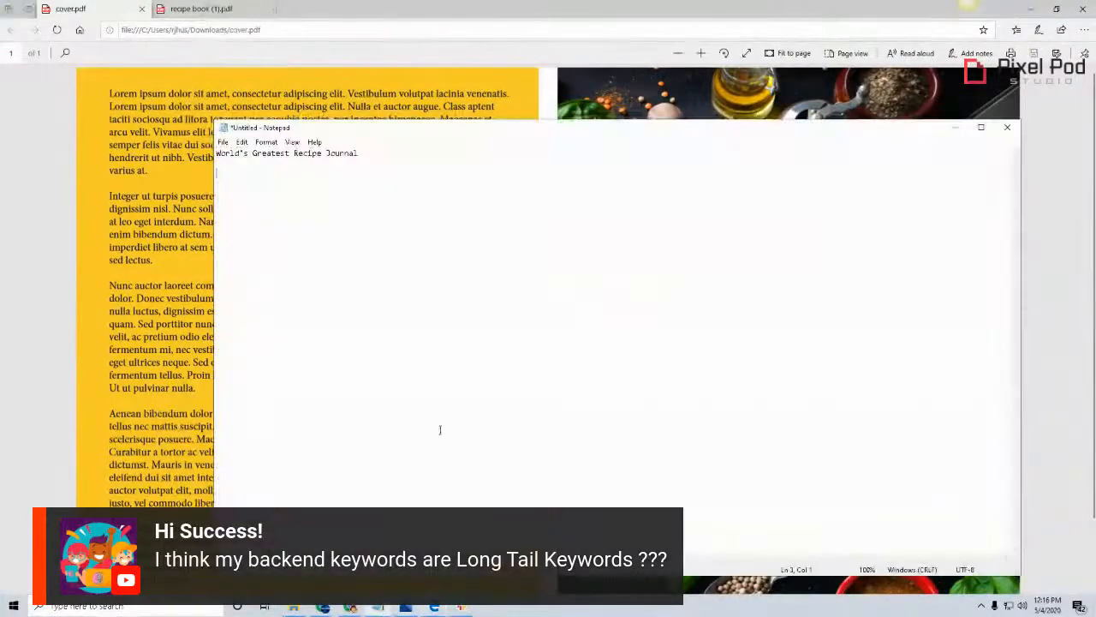
left_click_drag(359, 152, 218, 154)
right_click(253, 152)
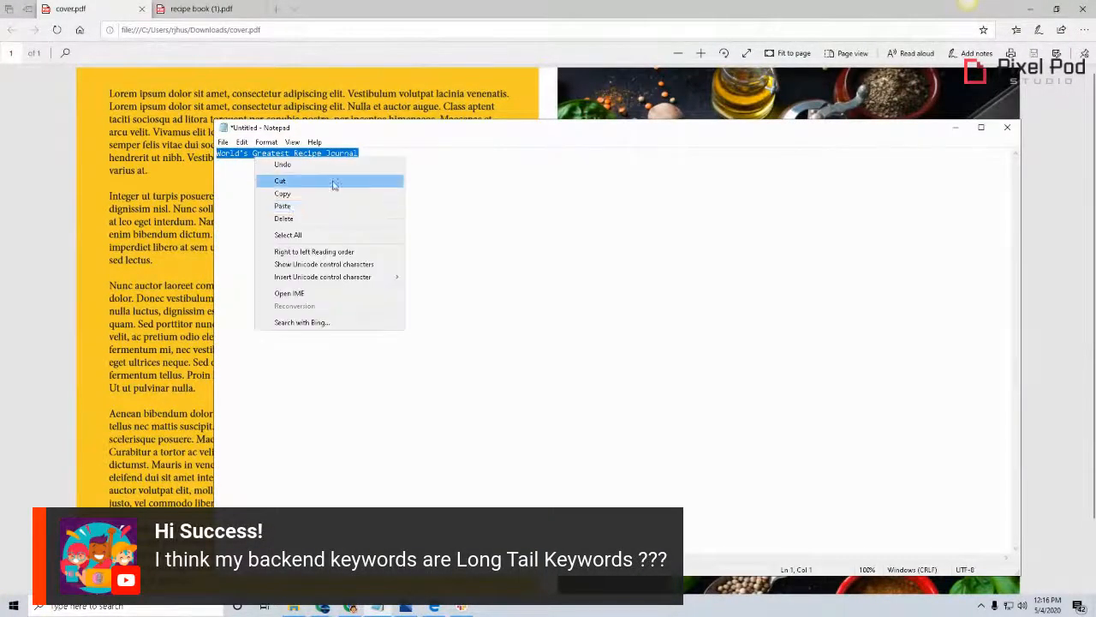
left_click(334, 194)
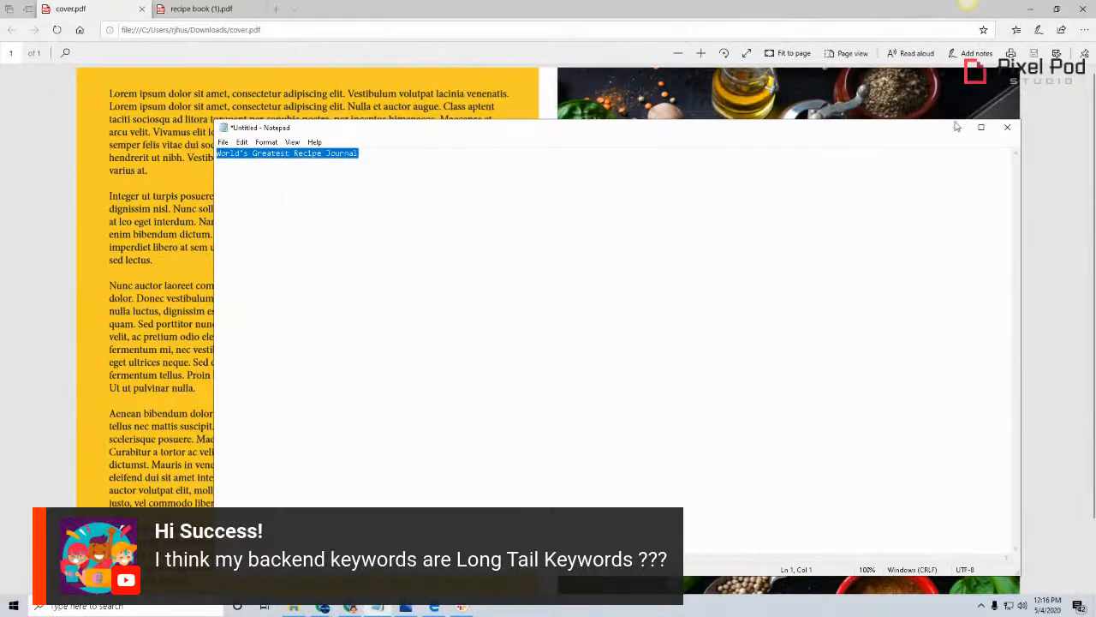
Return to the KDP Paperback Details page in Chrome and paste "World's Greatest Recipe Journal" as the Book Title
left_click(895, 95)
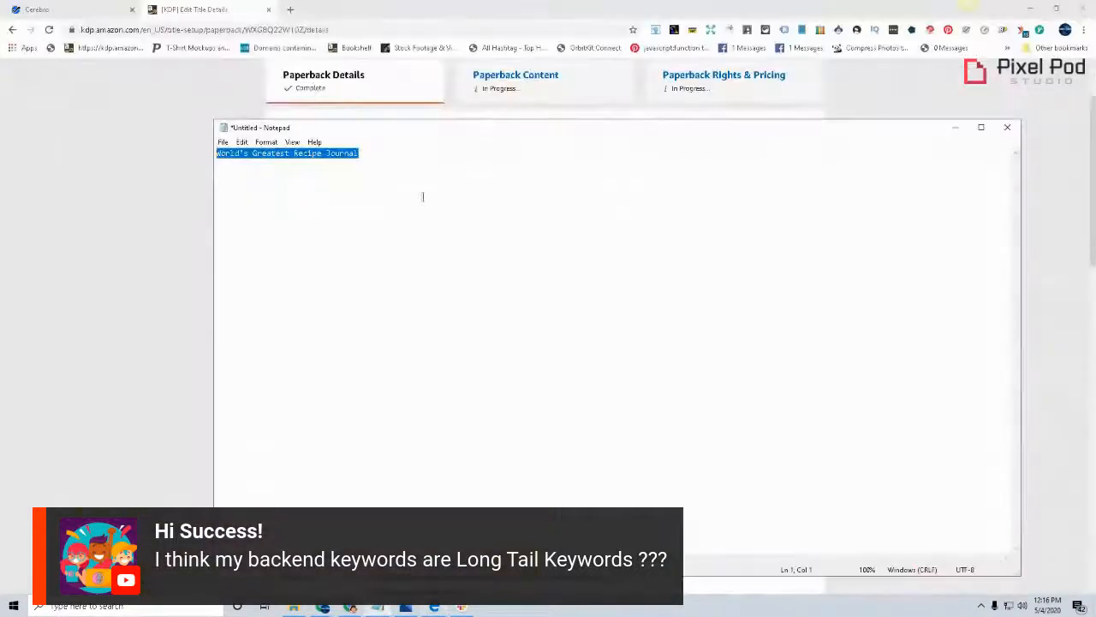
left_click(133, 176)
left_click(411, 247)
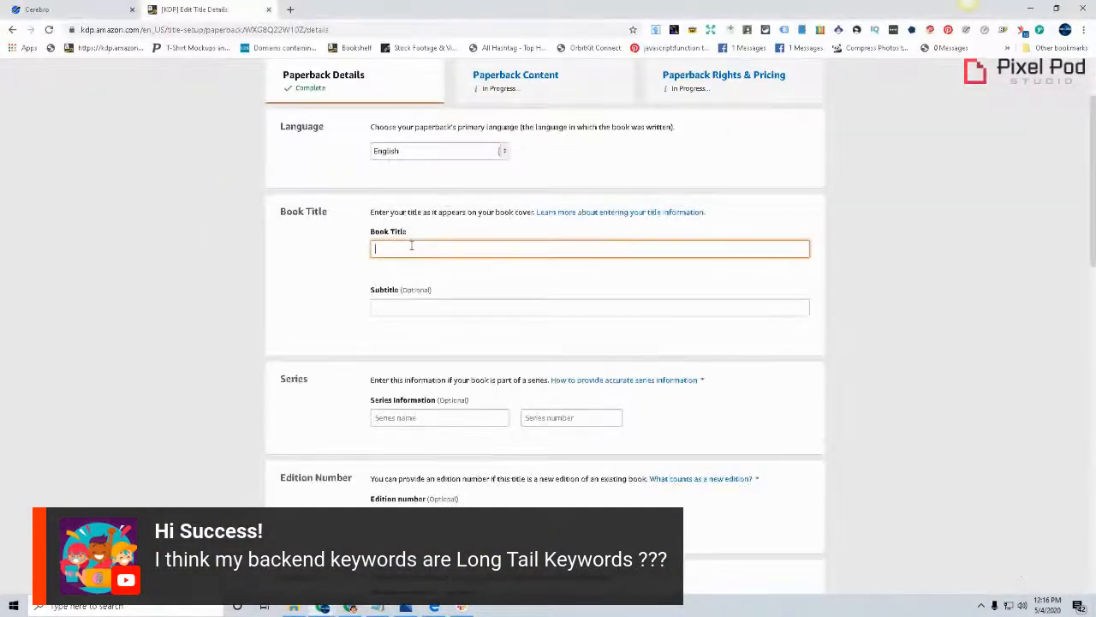
right_click(411, 247)
left_click(433, 330)
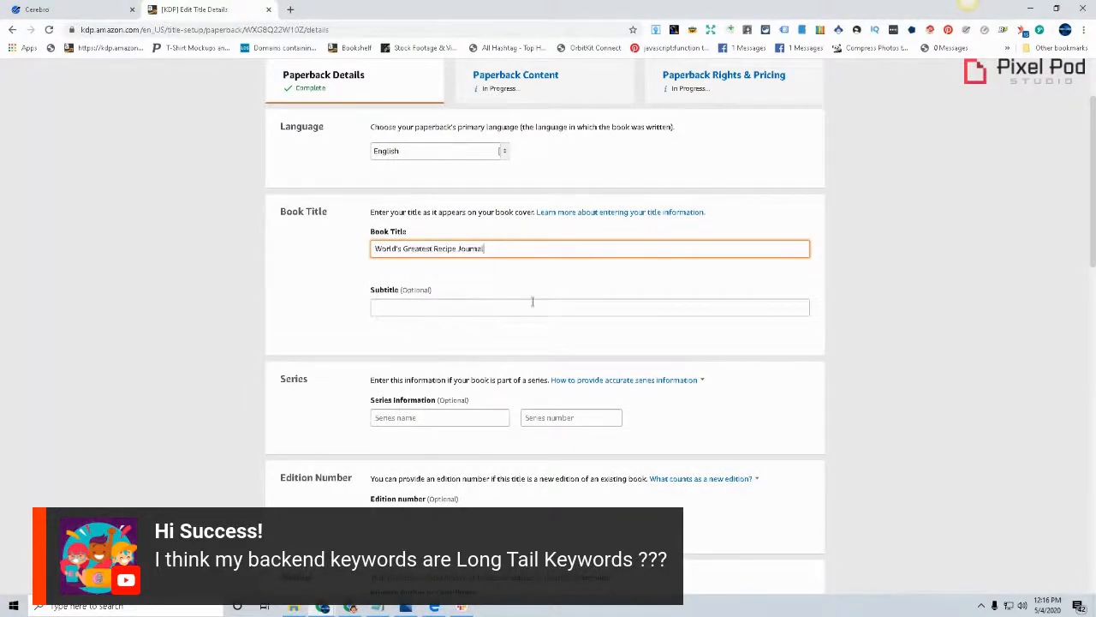
Look at the cover's title, try adding "Macros" and random filler text to the Book Title, and delete the additions
left_click(434, 606)
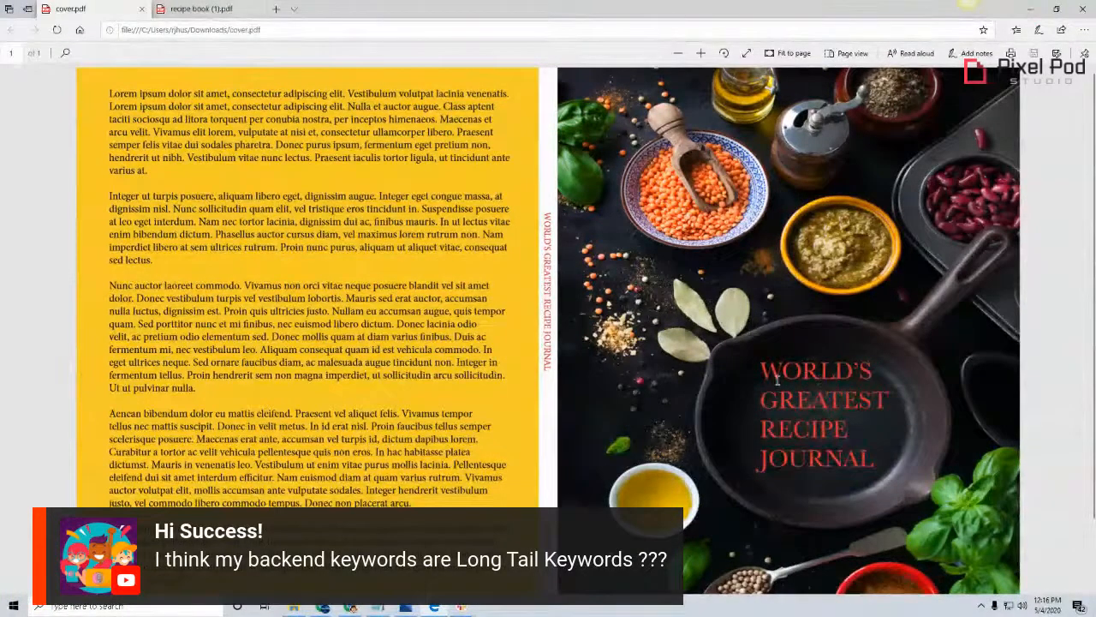
left_click(1034, 12)
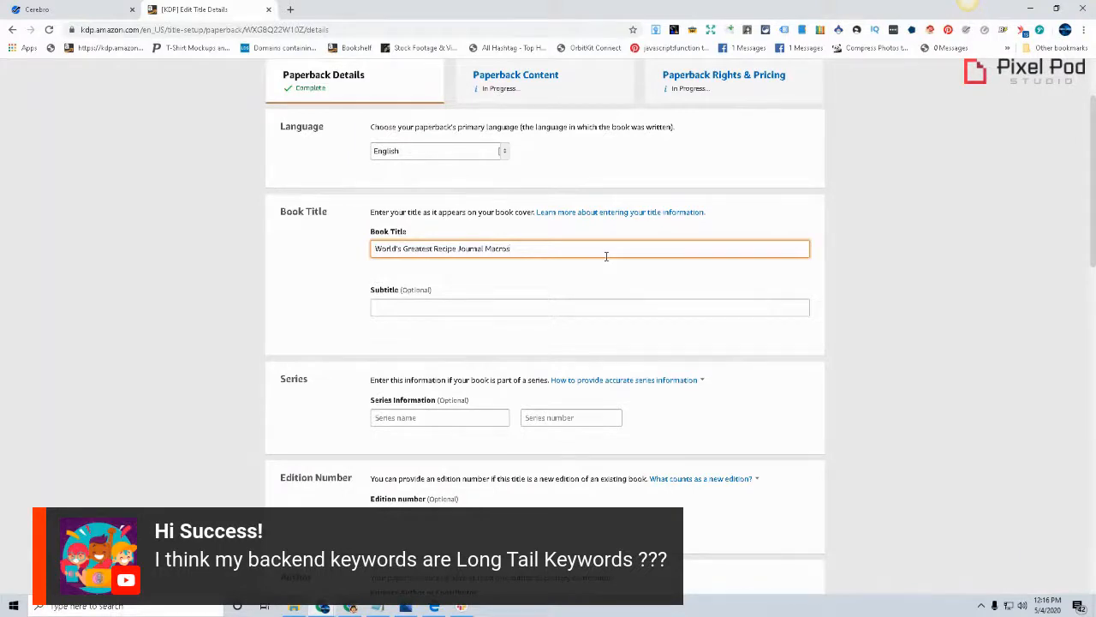
type("dfnsajklnfdsajknfdjk")
key("BackSpace")
key("BackSpace")
key("BackSpace")
key("BackSpace")
key("BackSpace")
key("BackSpace")
key("BackSpace")
key("BackSpace")
key("BackSpace")
key("BackSpace")
key("BackSpace")
key("BackSpace")
key("BackSpace")
key("BackSpace")
key("BackSpace")
key("BackSpace")
key("BackSpace")
key("BackSpace")
key("BackSpace")
key("BackSpace")
Compare the Book Title entered in KDP with the title printed on cover.pdf, and leave the title field
left_click(435, 607)
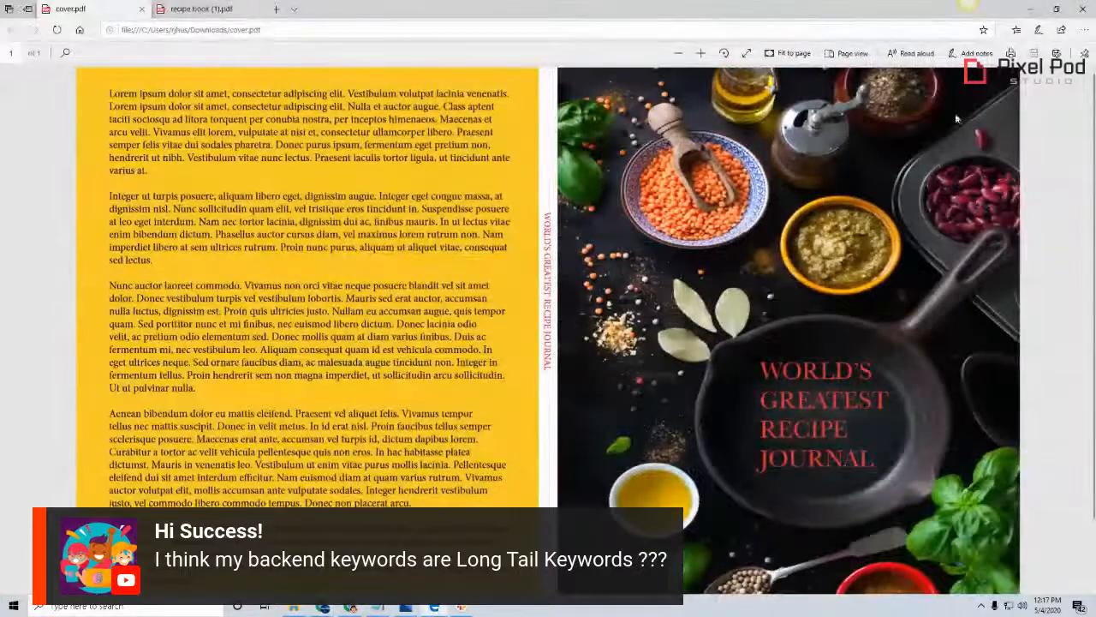
left_click(1028, 14)
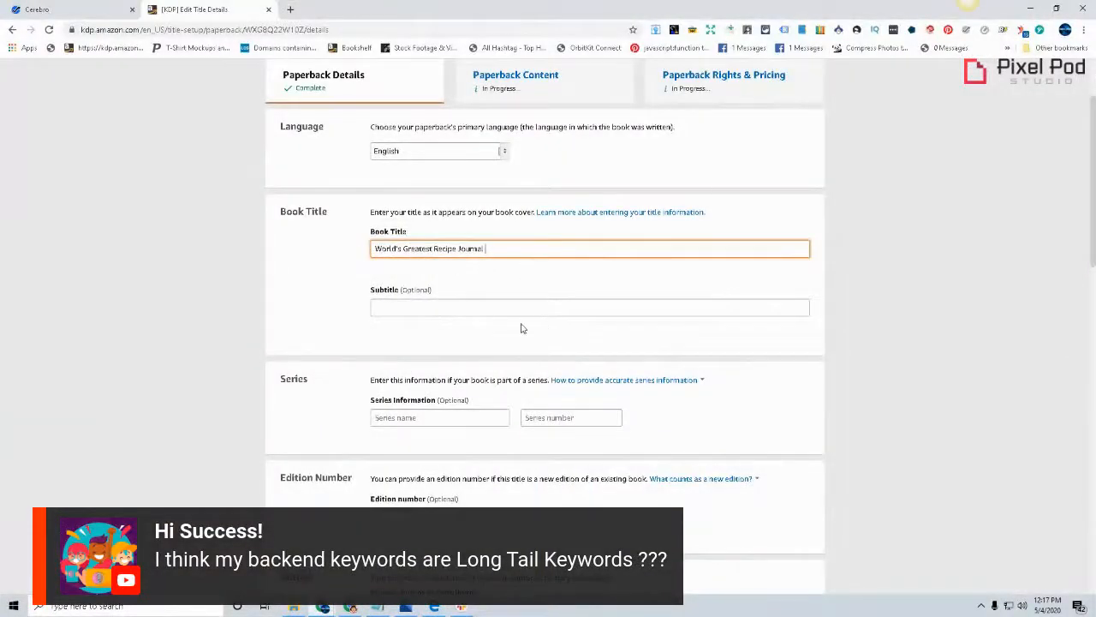
left_click(434, 607)
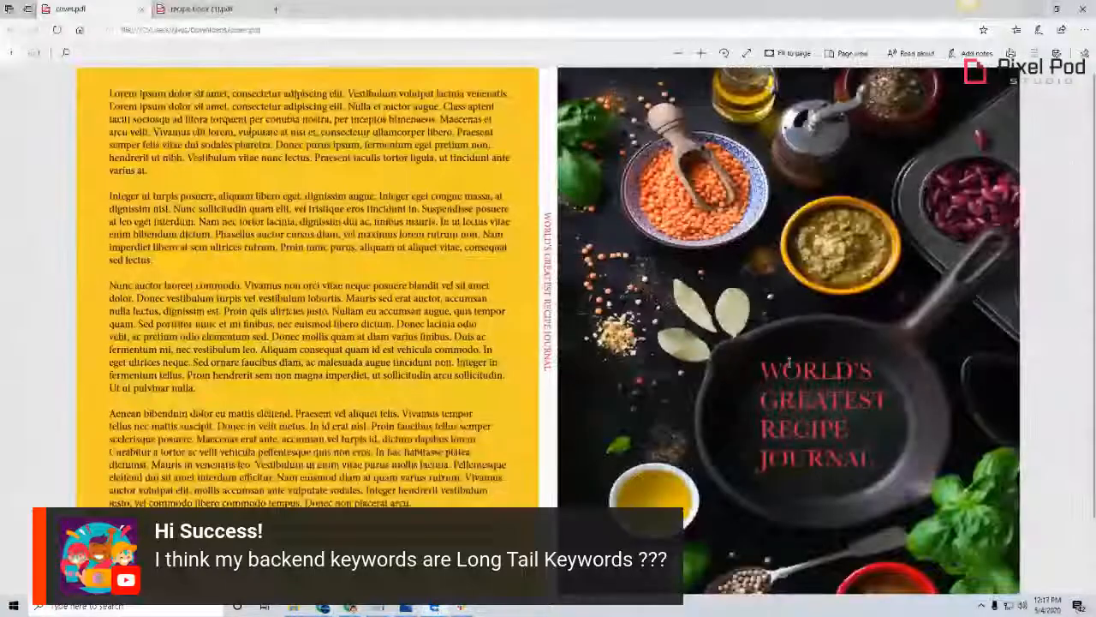
left_click(1030, 8)
key("Tab")
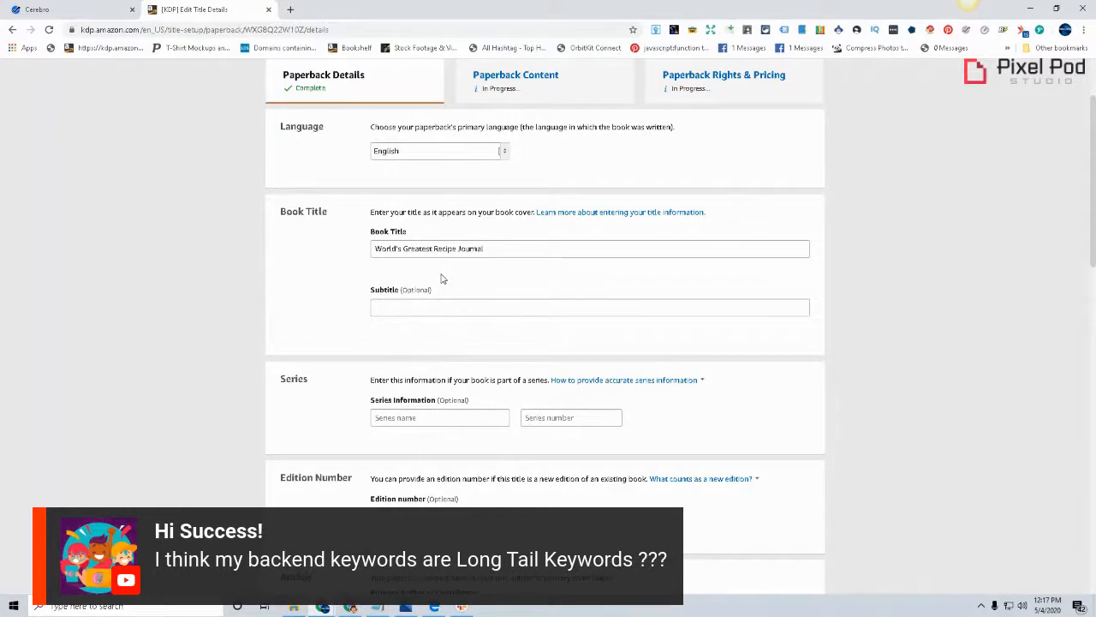
Open amazon.com in a new browser tab and search for "marcos recipe log"
left_click(291, 9)
type("amazon.com")
key("Return")
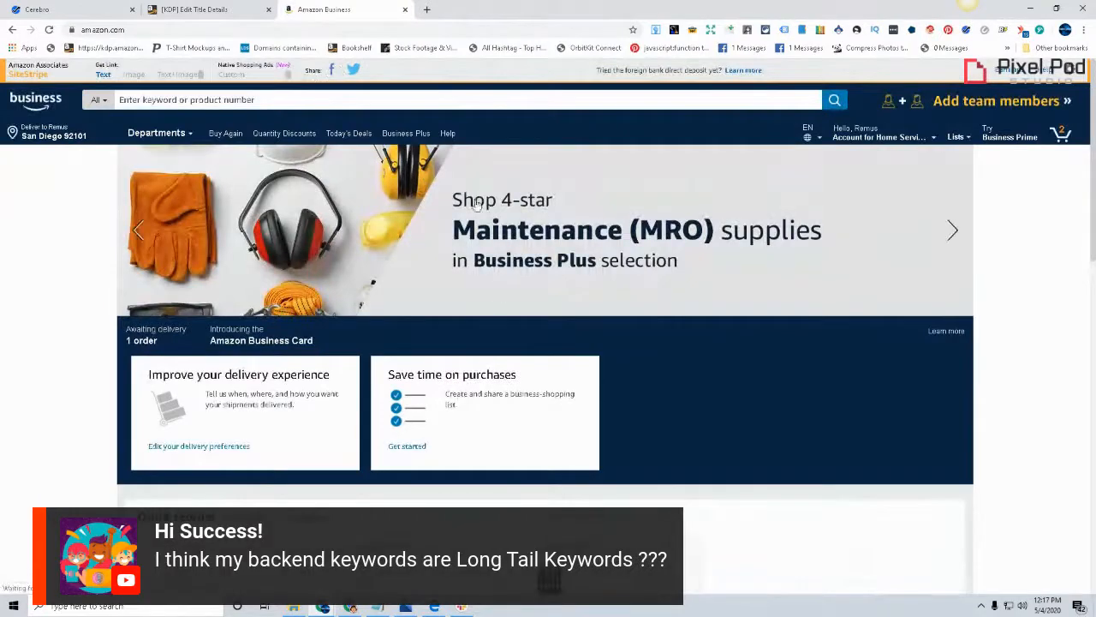
left_click(275, 103)
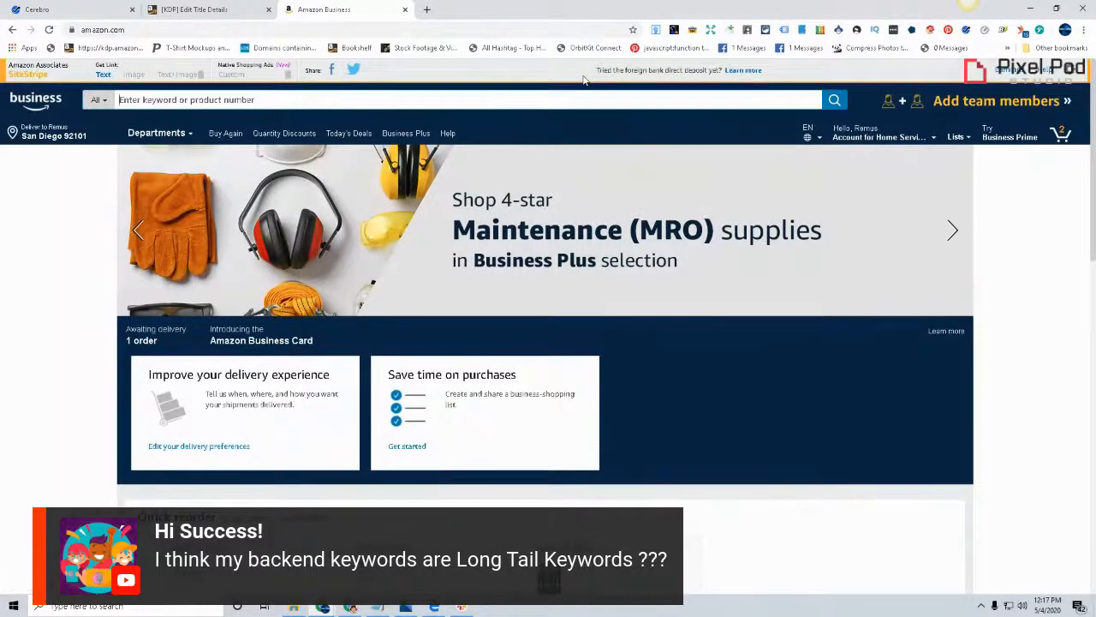
type("marcos")
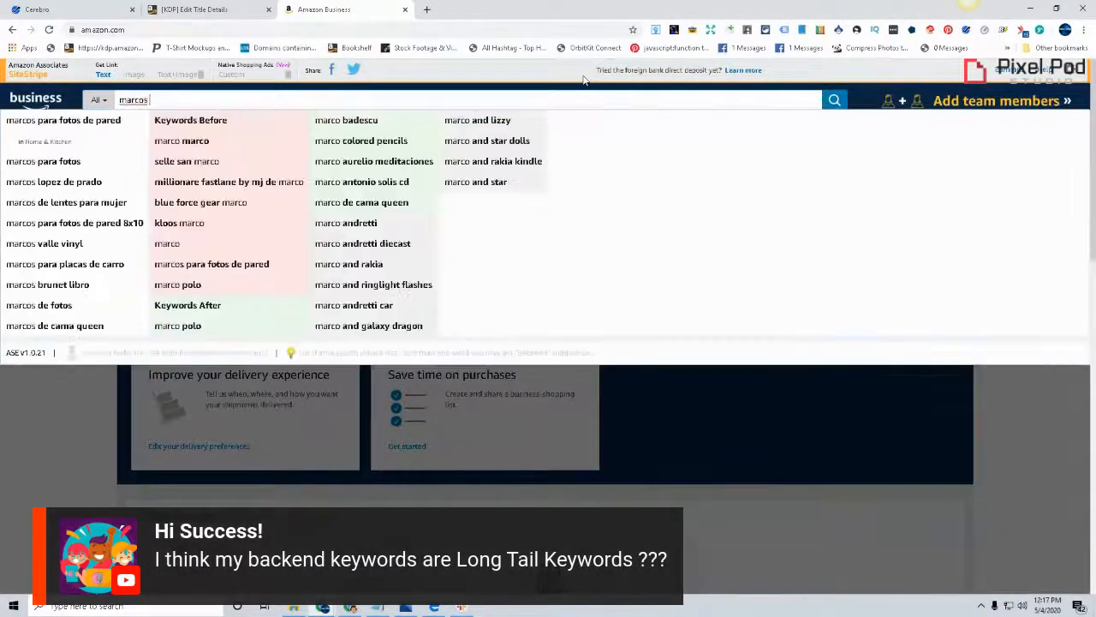
type(" reco")
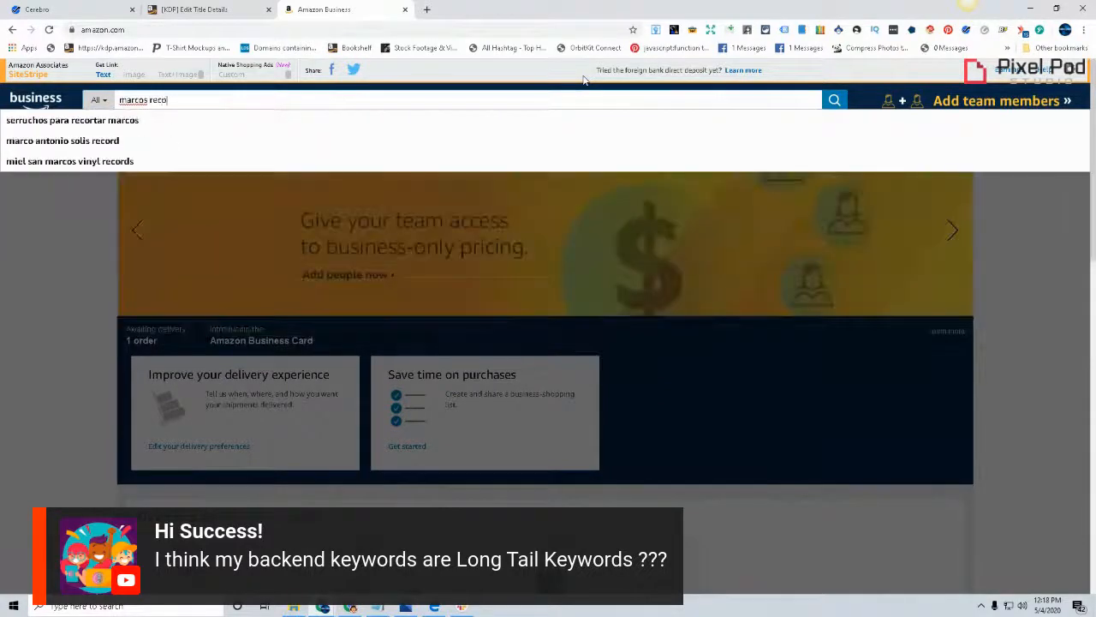
key("BackSpace")
type("ipe log")
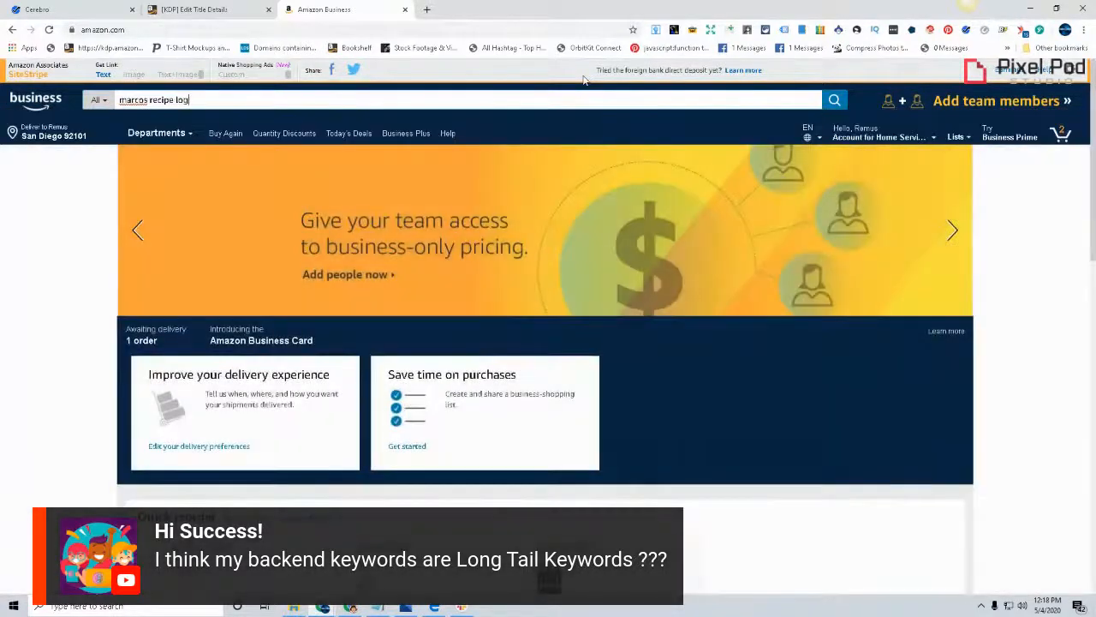
key("Return")
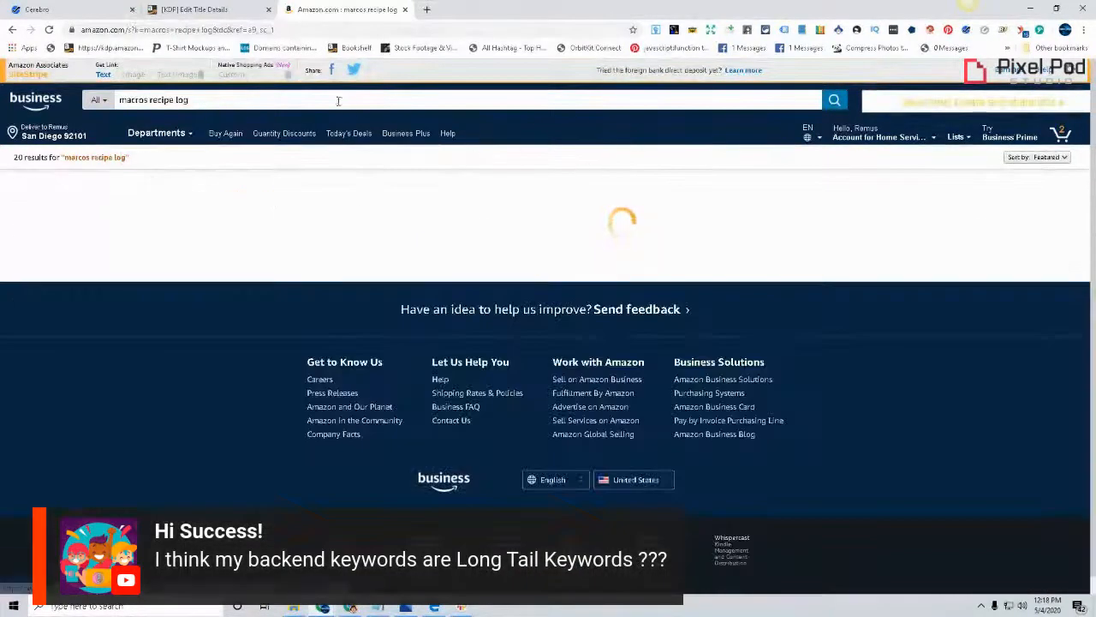
Search Amazon for the corrected phrase "macros recipe log book", highlight the phrase, and look over the results
left_click(440, 99)
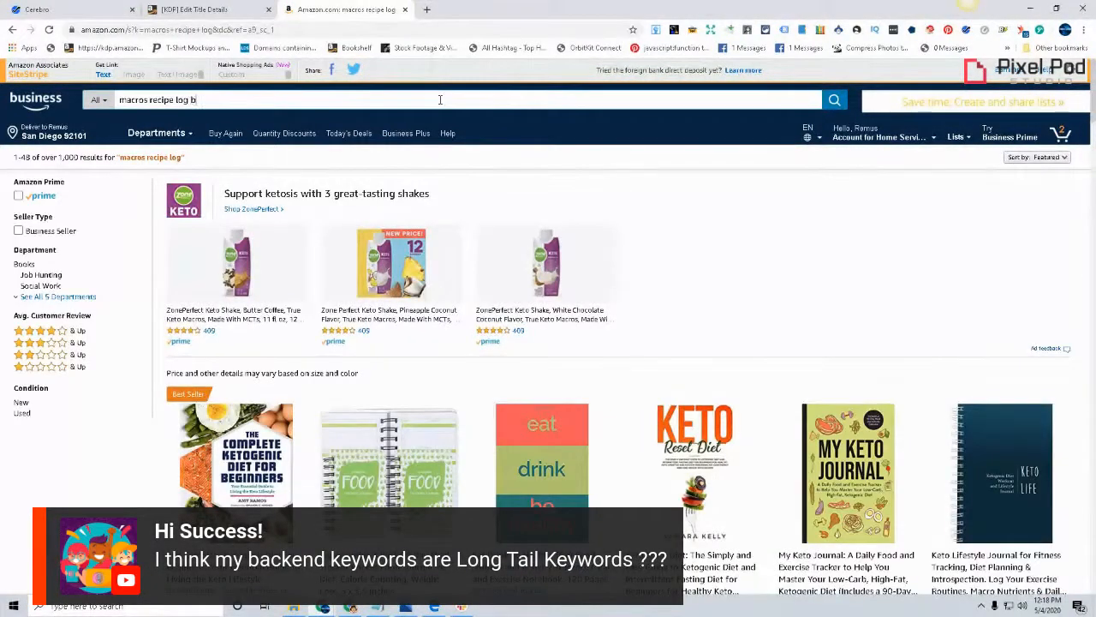
key("Return")
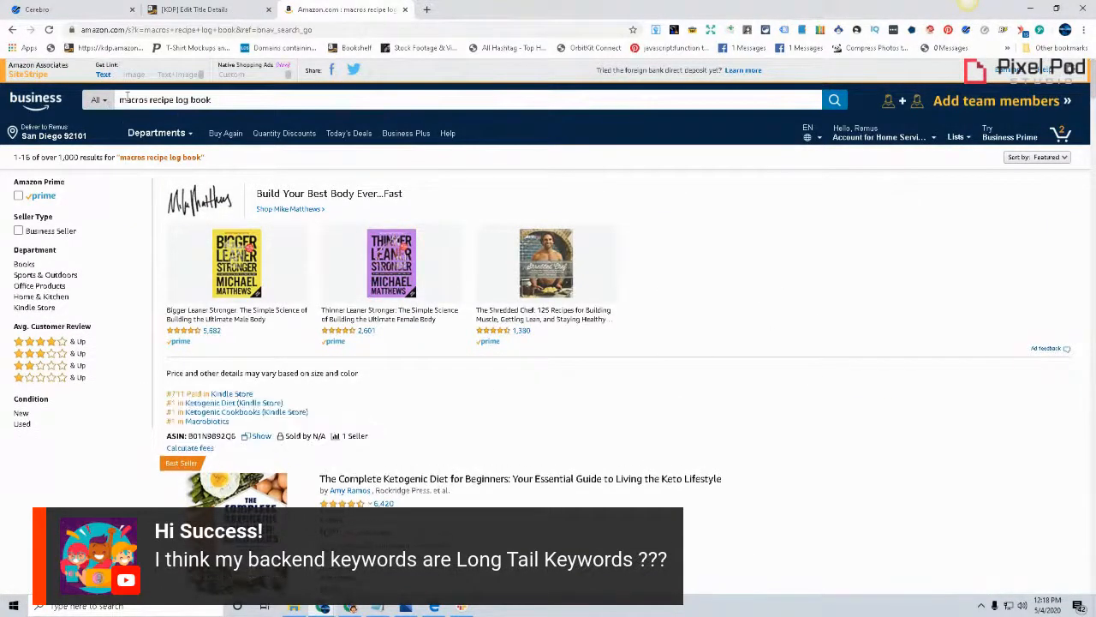
left_click_drag(117, 100, 237, 101)
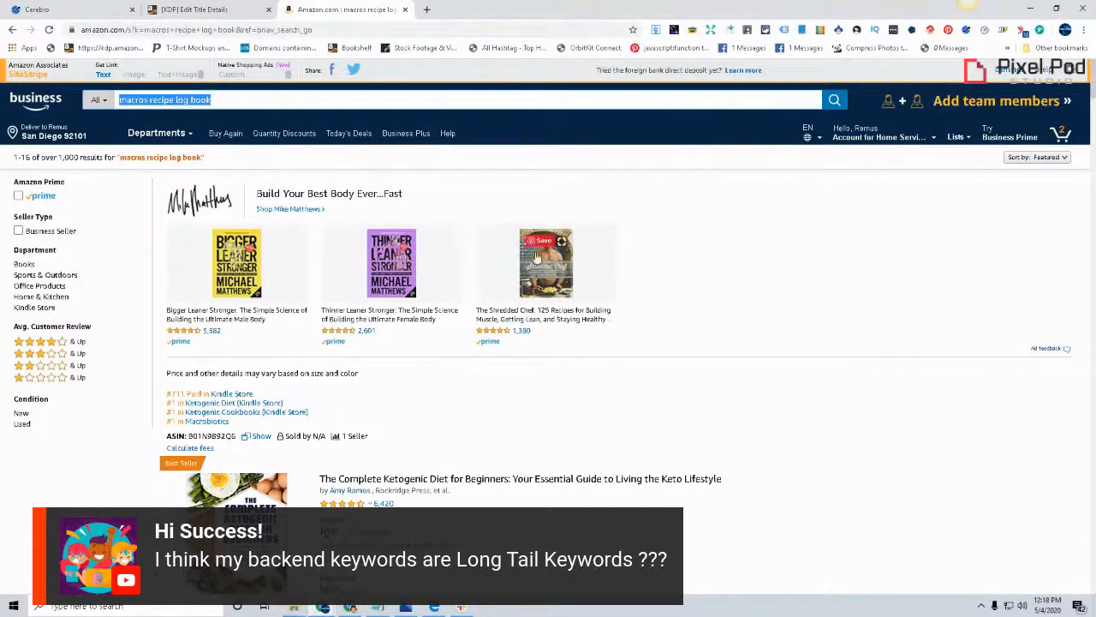
scroll(740, 396, "down", 1)
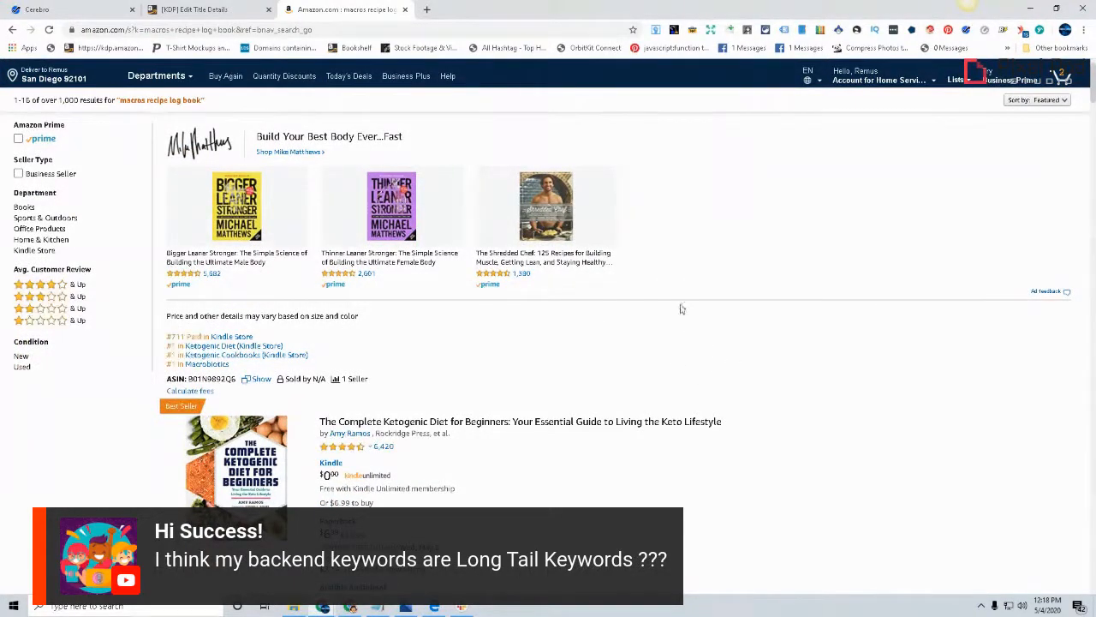
scroll(681, 308, "down", 3)
scroll(697, 305, "up", 4)
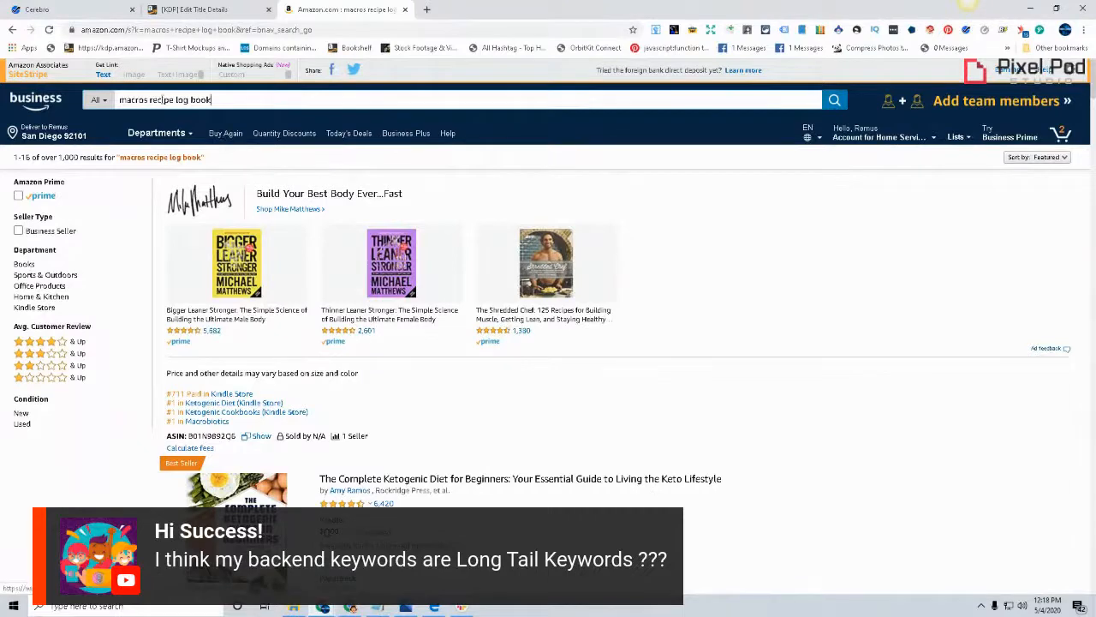
Open the Amazon home page in another tab and search there for "recipe log book"
right_click(31, 102)
left_click(77, 109)
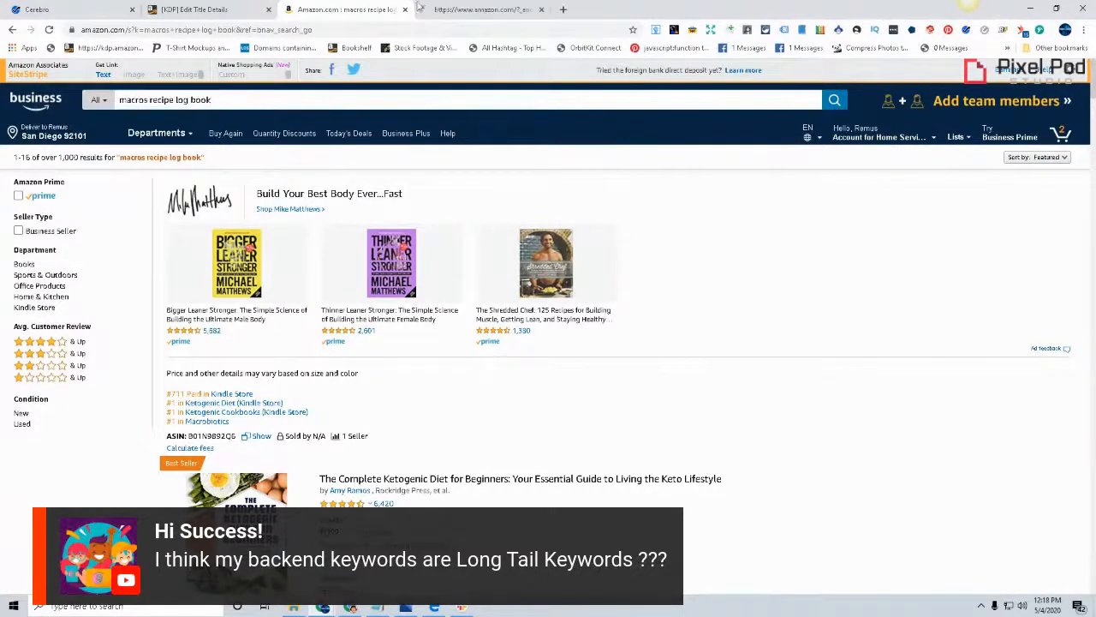
key("ctrl+Tab")
left_click(203, 96)
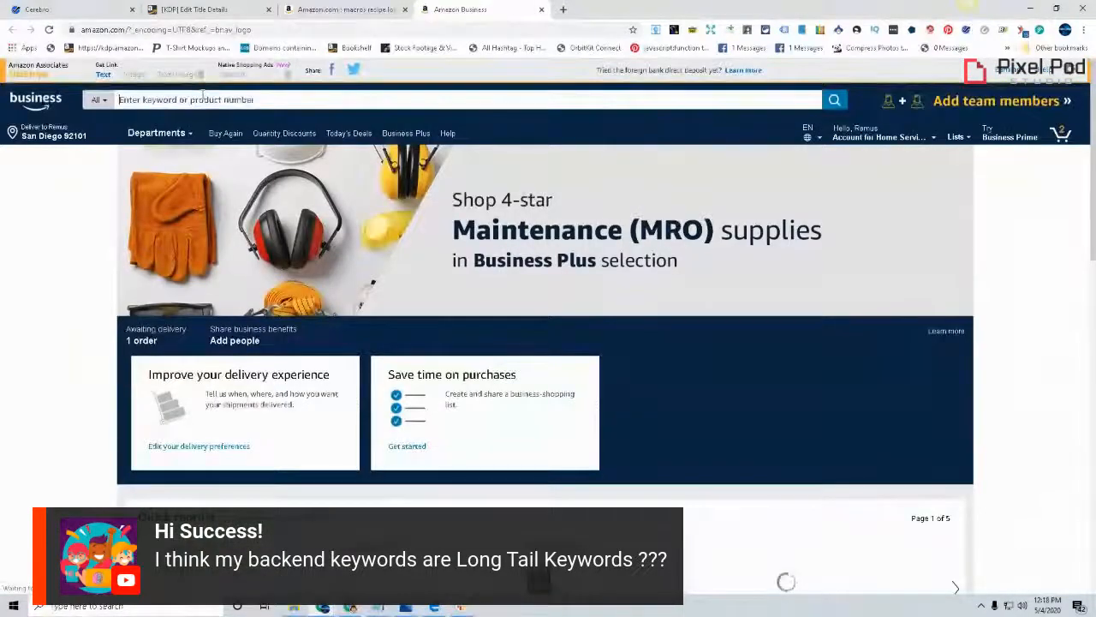
type("recp")
key("BackSpace")
type("ipe log")
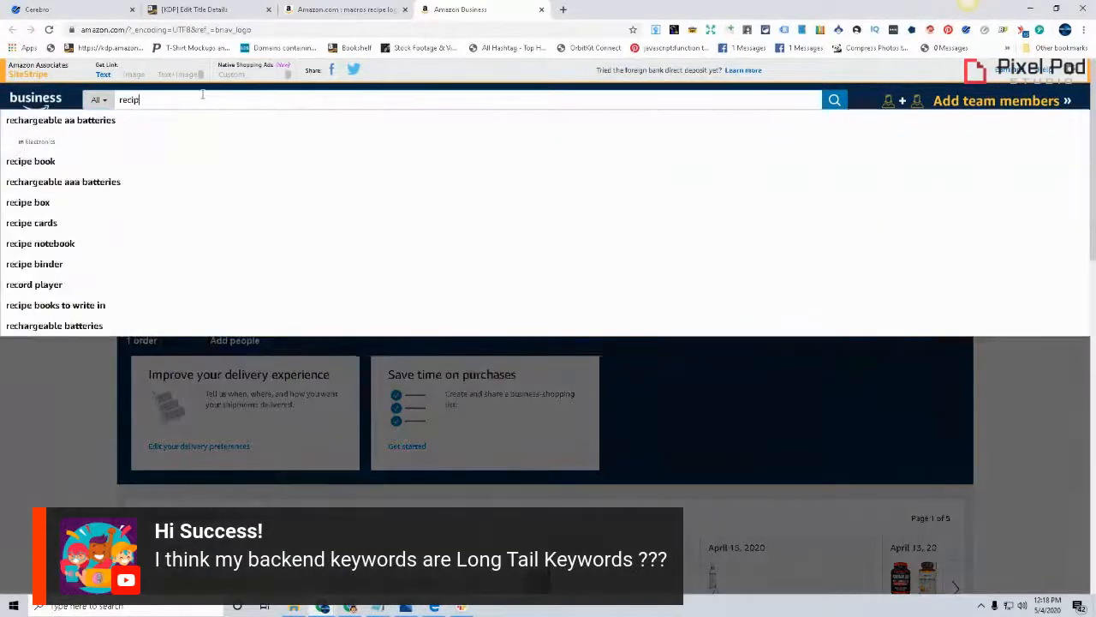
type(" book")
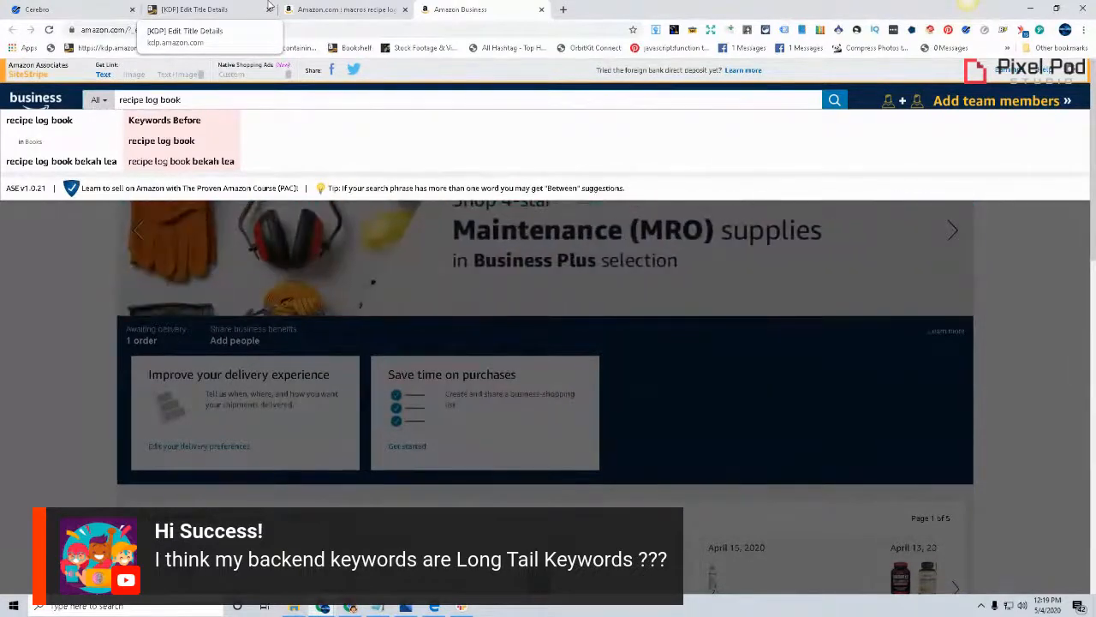
key("Return")
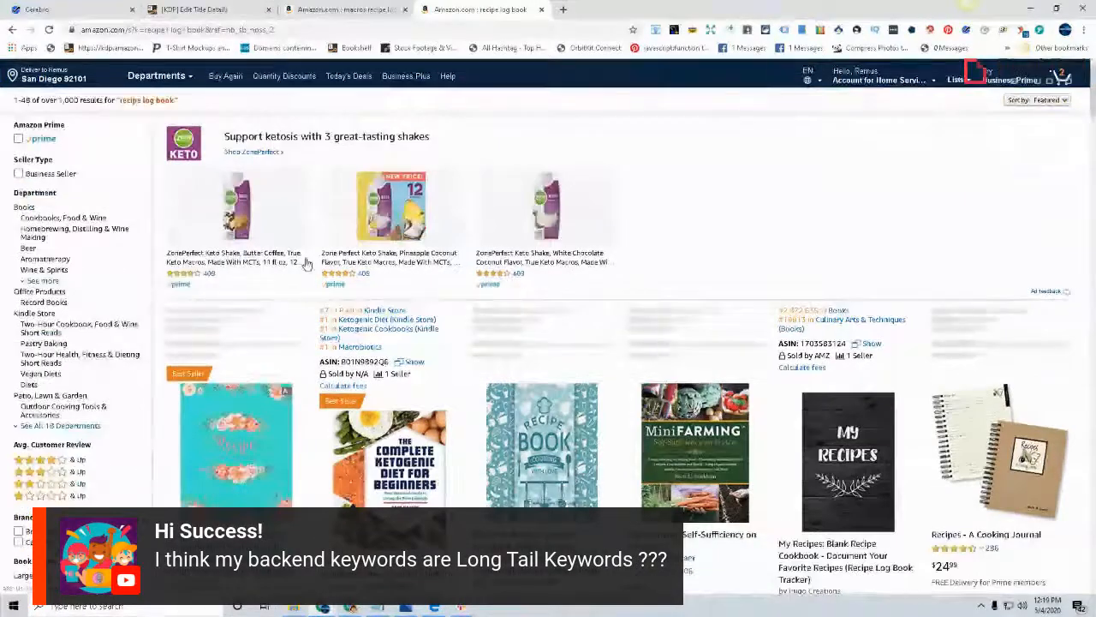
Limit the "recipe log book" results to Prime items and examine the titles and covers of the listed books
scroll(302, 265, "down", 3)
scroll(317, 266, "up", 3)
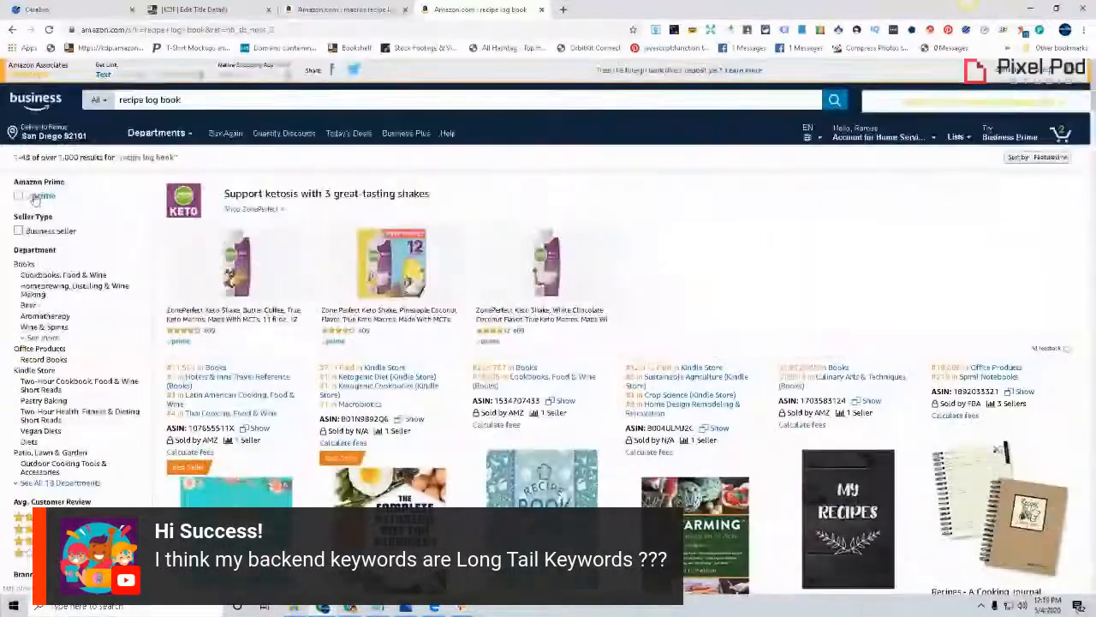
left_click(35, 199)
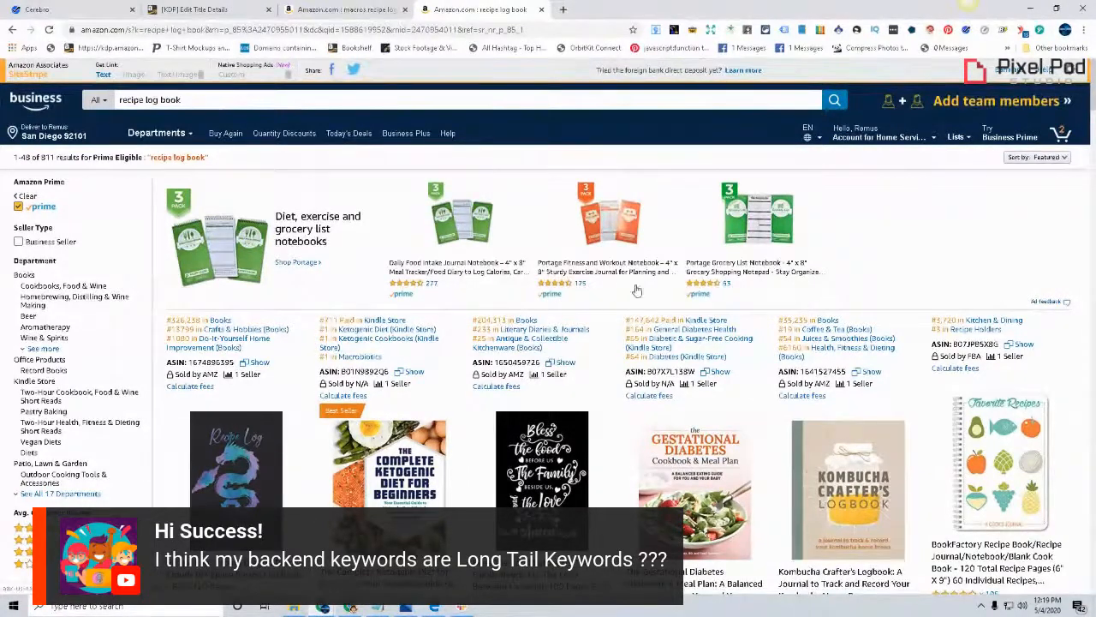
scroll(637, 291, "down", 2)
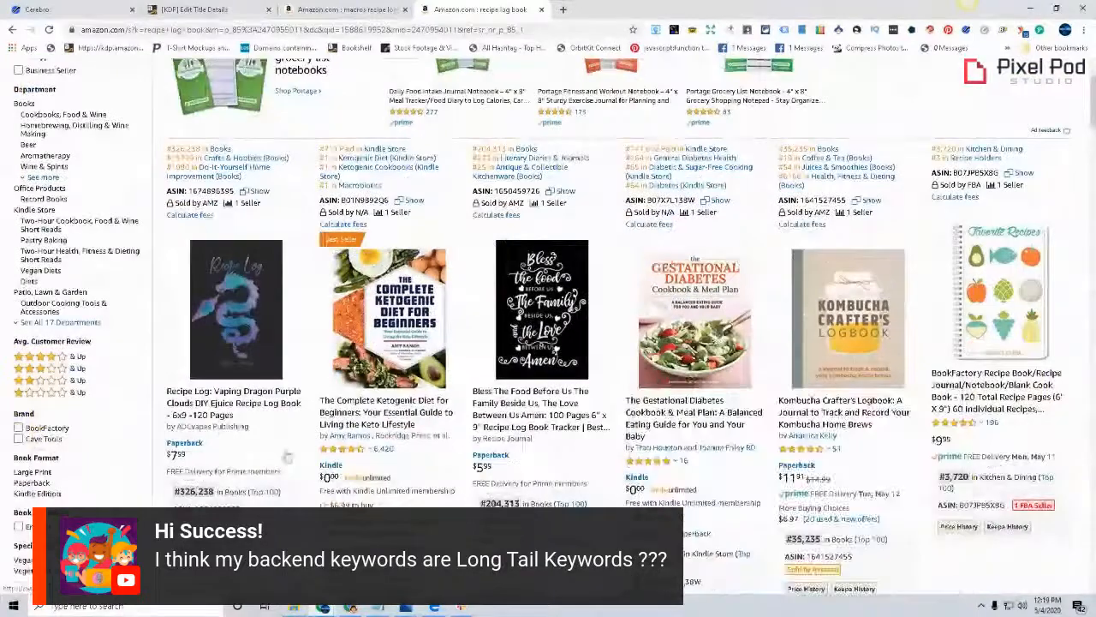
mouse_move(426, 356)
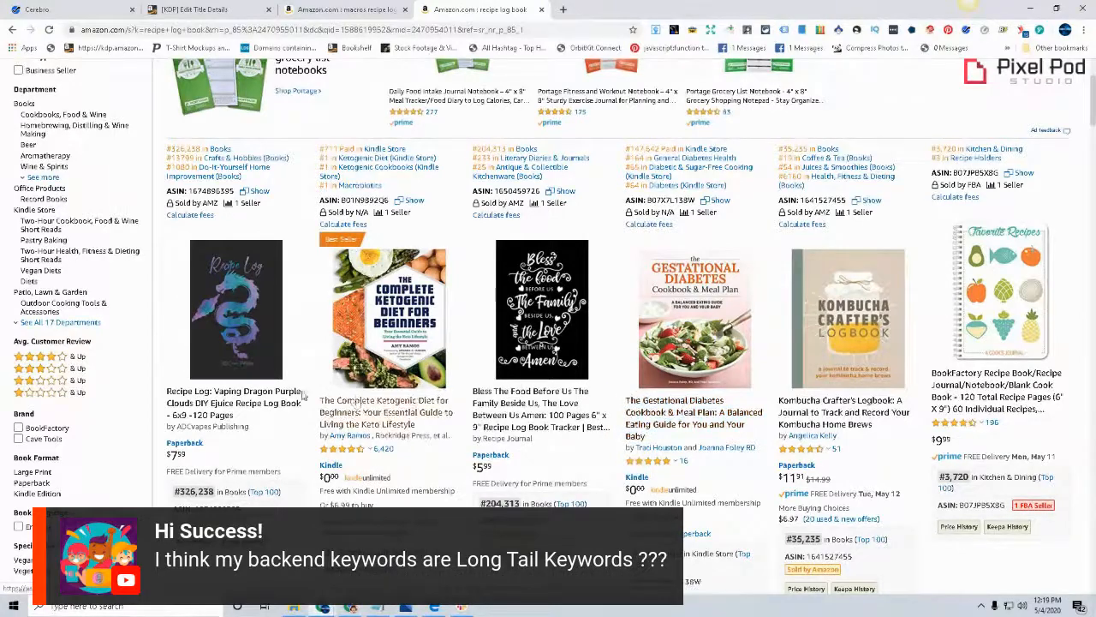
scroll(126, 272, "up", 2)
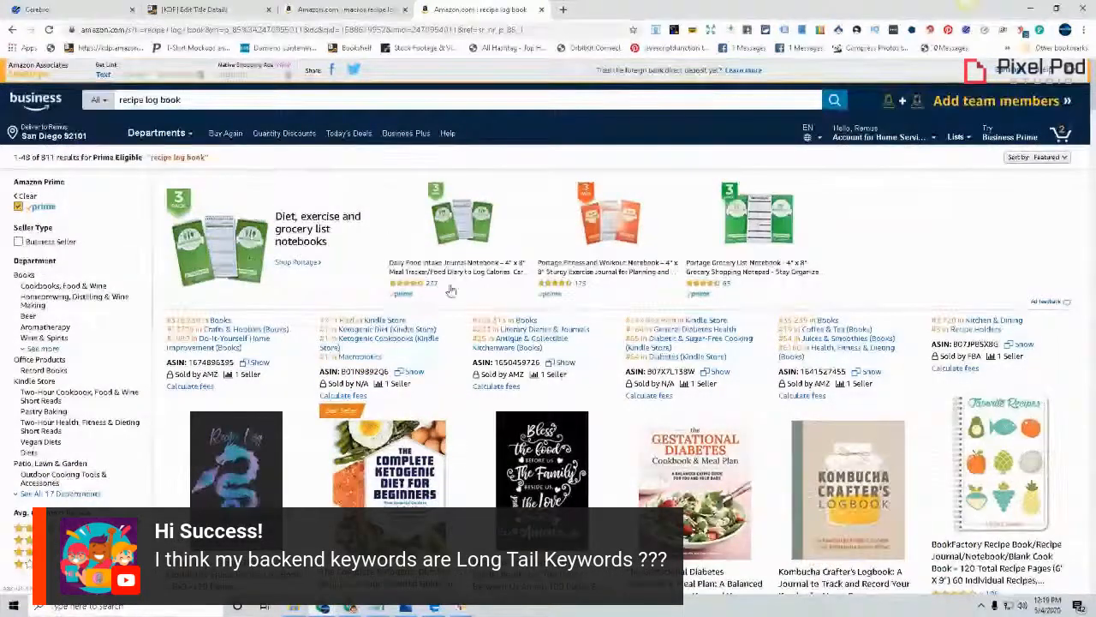
scroll(572, 292, "down", 1)
scroll(572, 293, "down", 1)
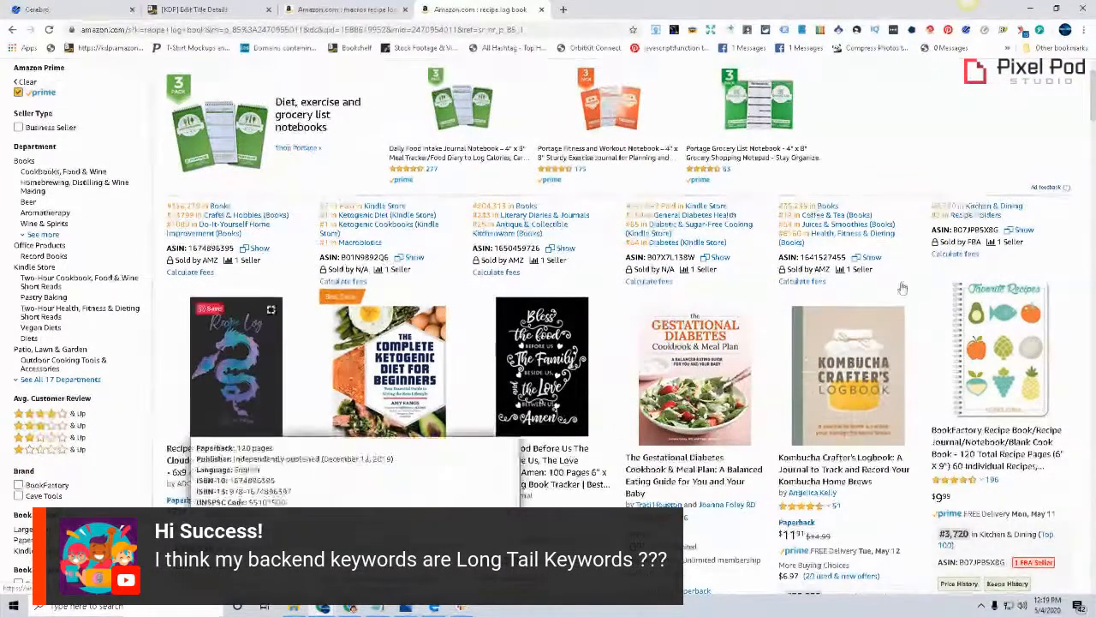
Switch to StreamYard, show the hosts beside the shared screen, restore the screen-only layout, and return to the Amazon results
left_click_drag(1094, 85, 1093, 120)
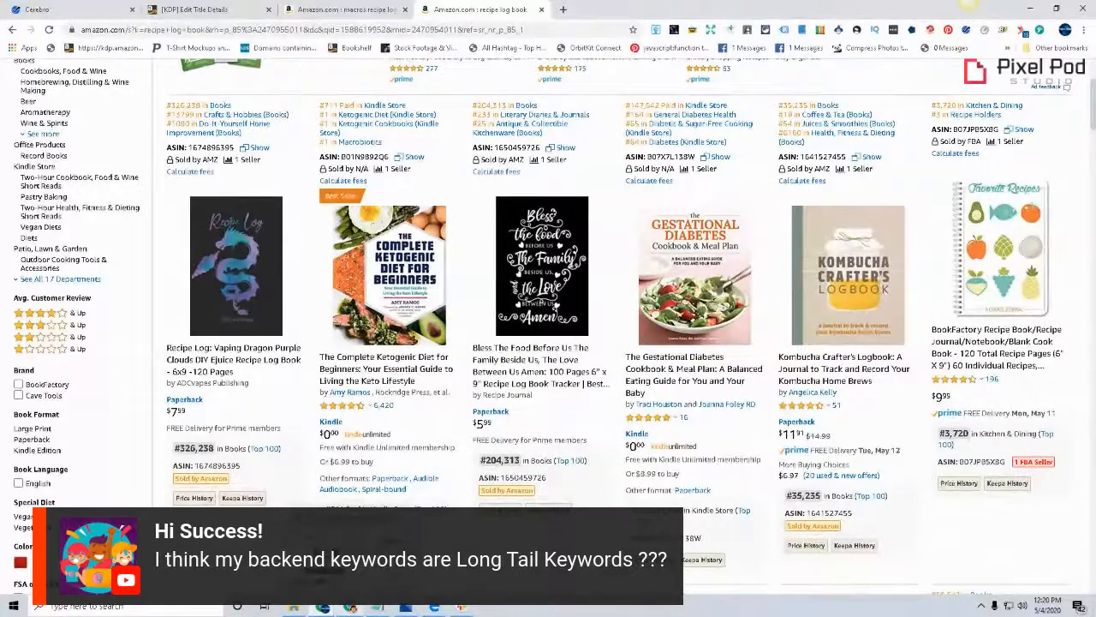
key("alt+Tab")
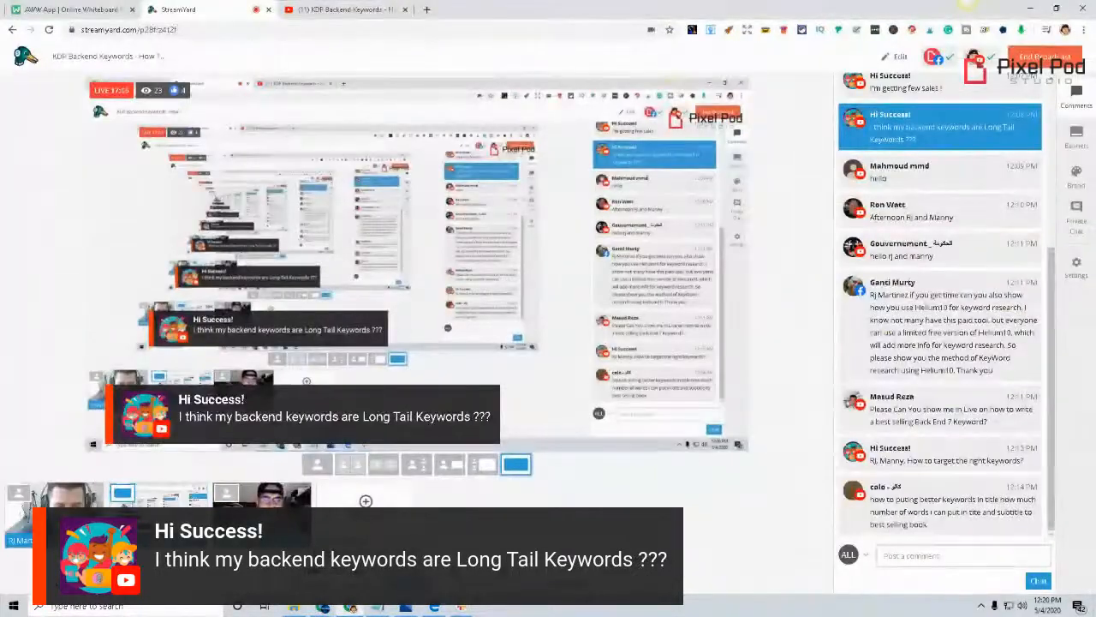
left_click(482, 463)
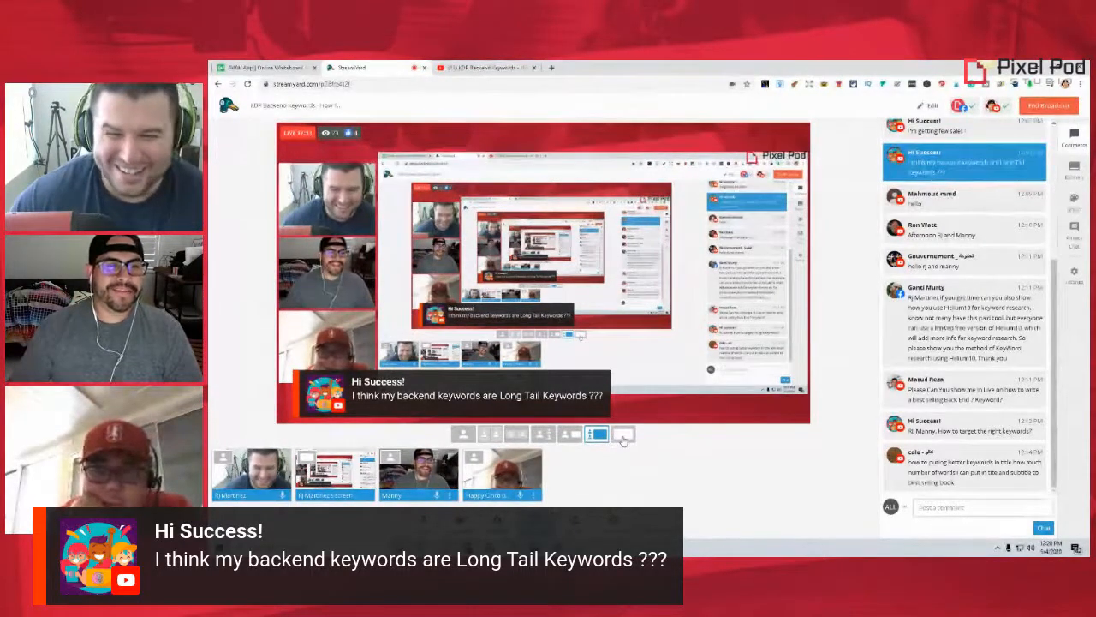
left_click(622, 436)
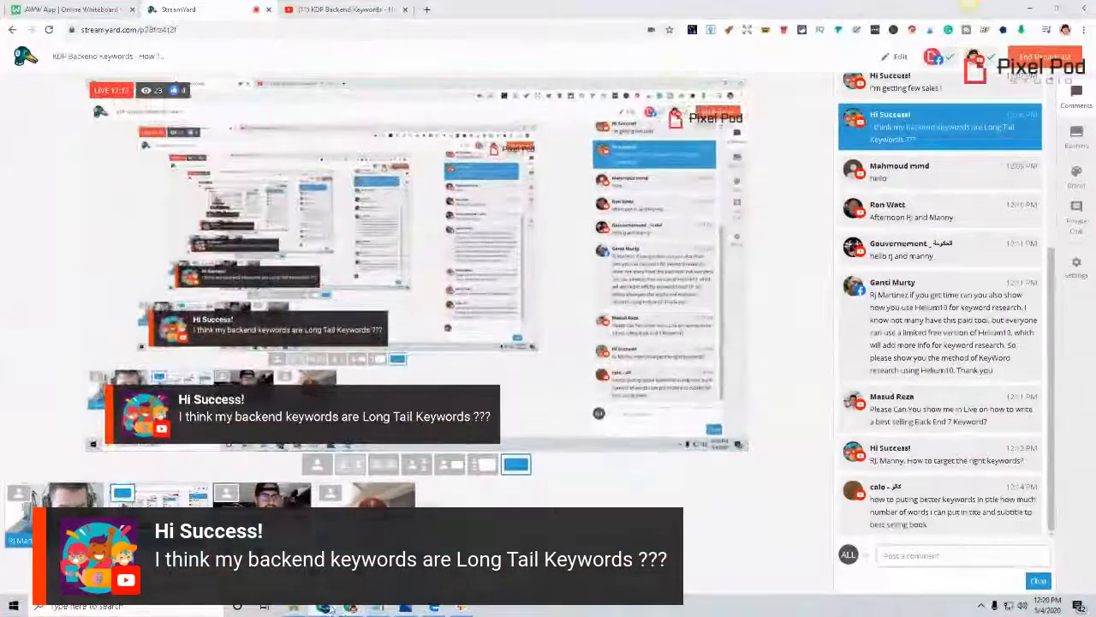
left_click(330, 609)
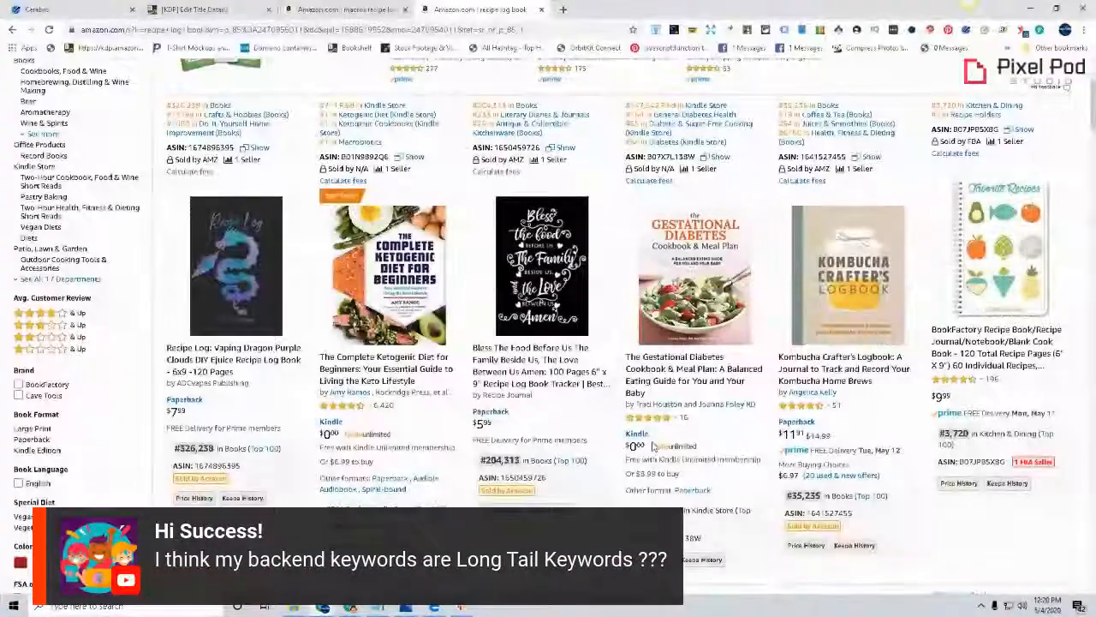
Review the "recipe log book" results and, in Notepad, add the keyword "Diet" below "World's Greatest Recipe Journal"
scroll(580, 428, "up", 2)
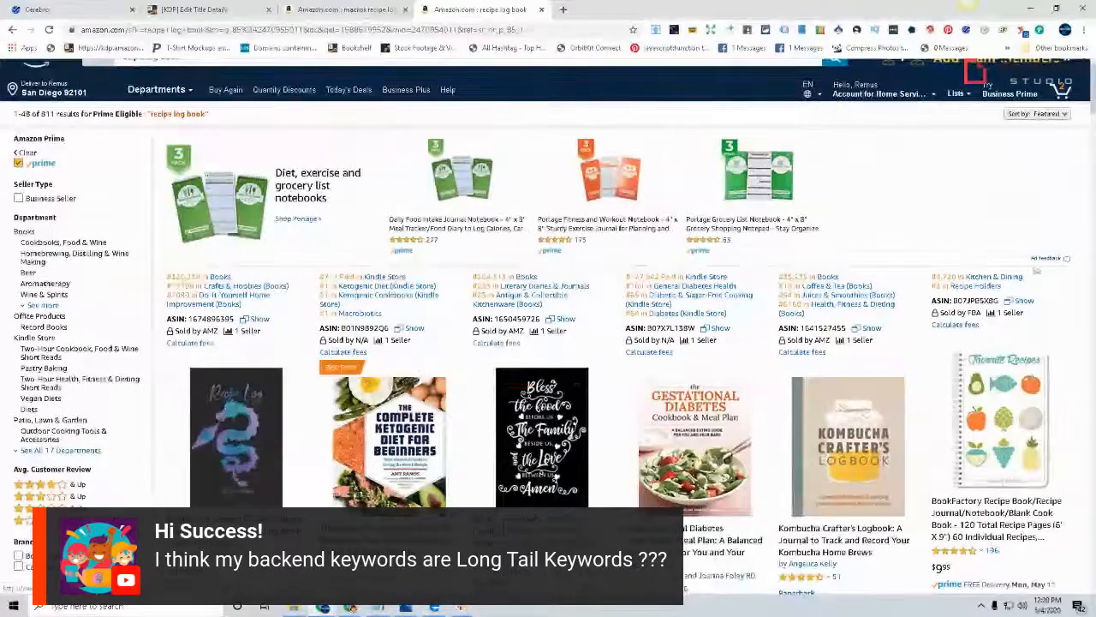
scroll(512, 353, "up", 1)
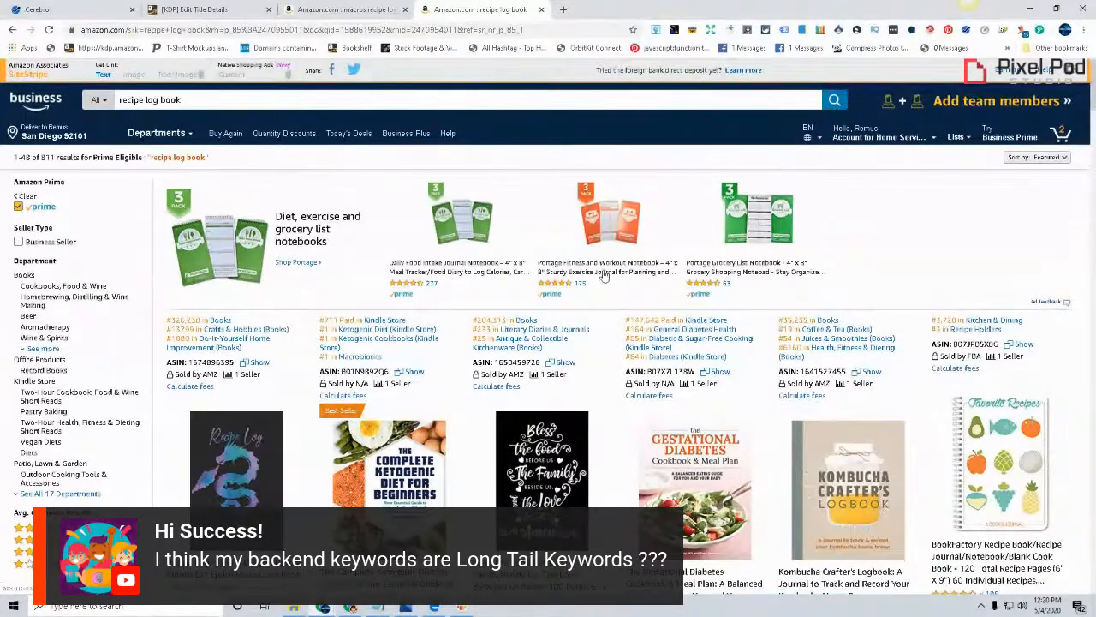
scroll(605, 271, "down", 1)
mouse_move(886, 479)
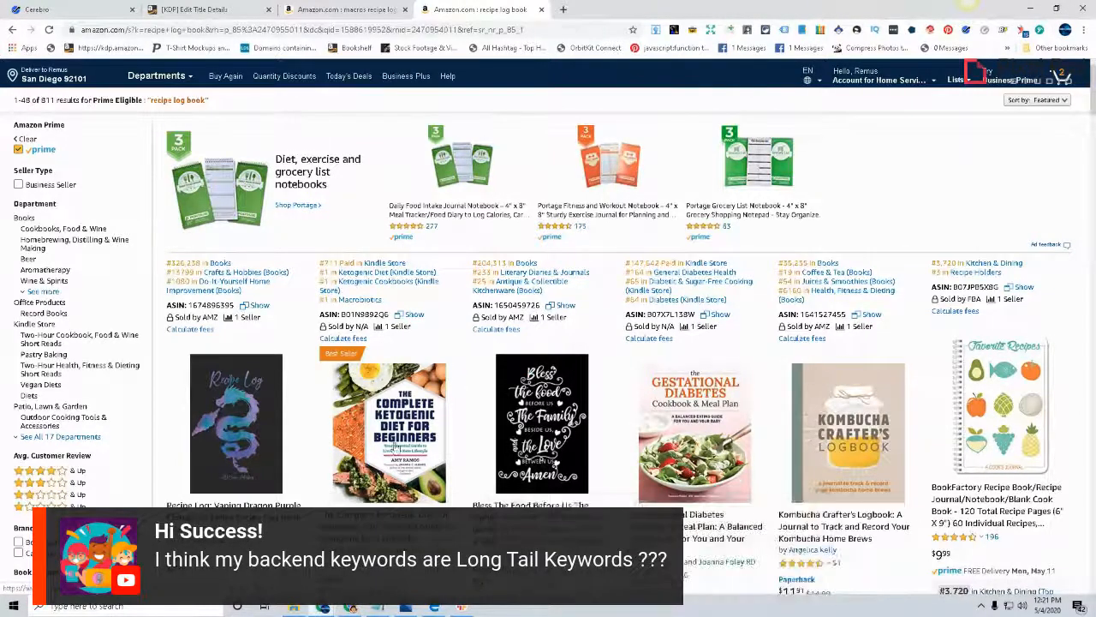
scroll(477, 380, "down", 1)
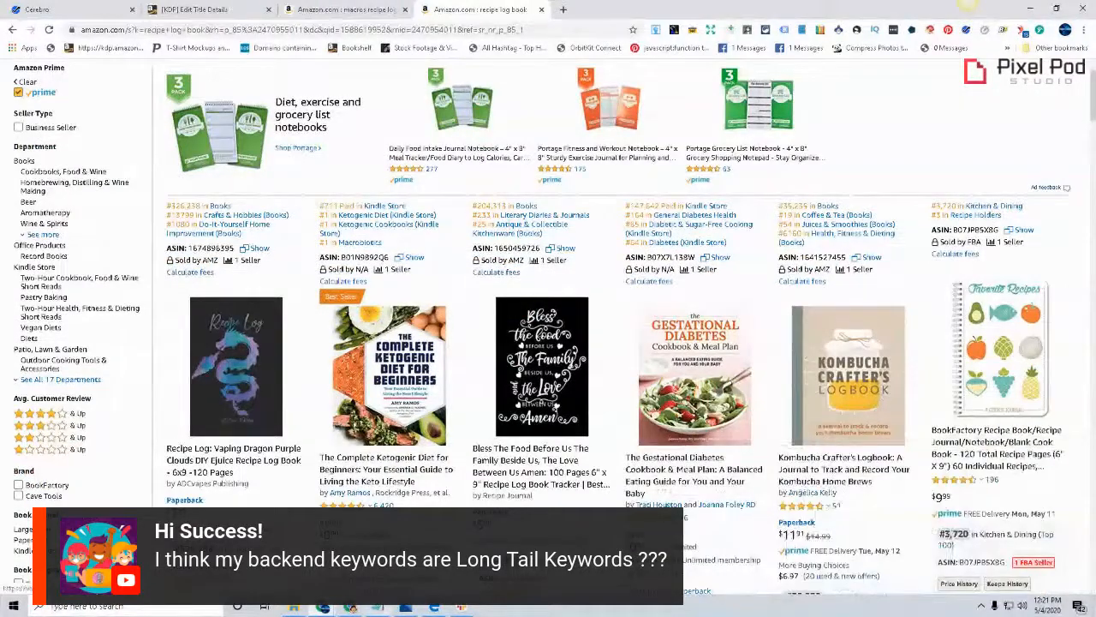
left_click(383, 609)
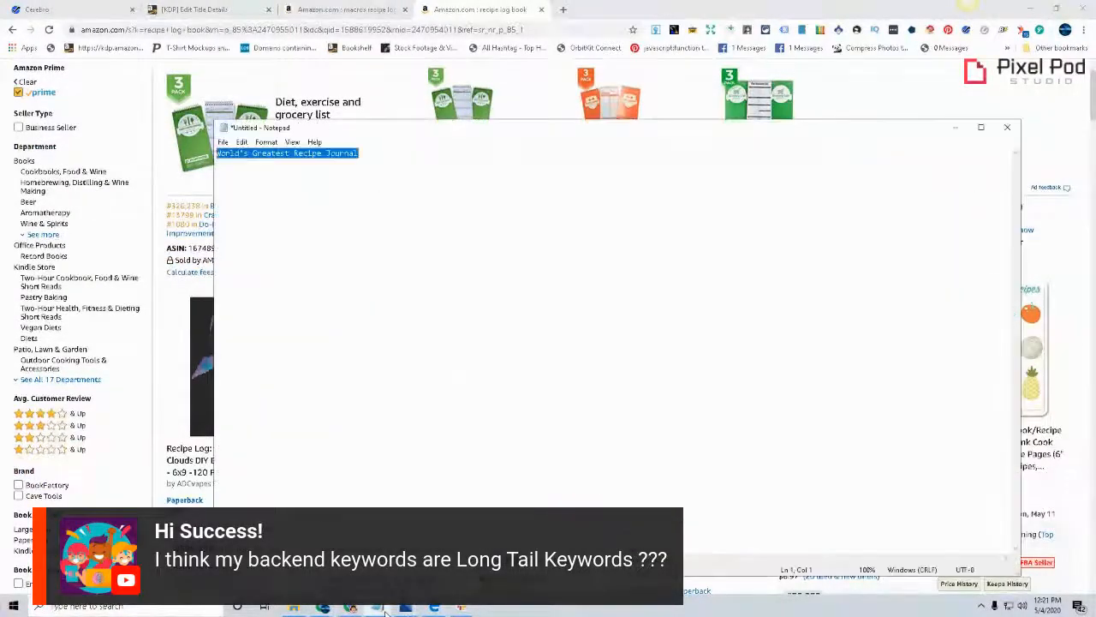
left_click(447, 157)
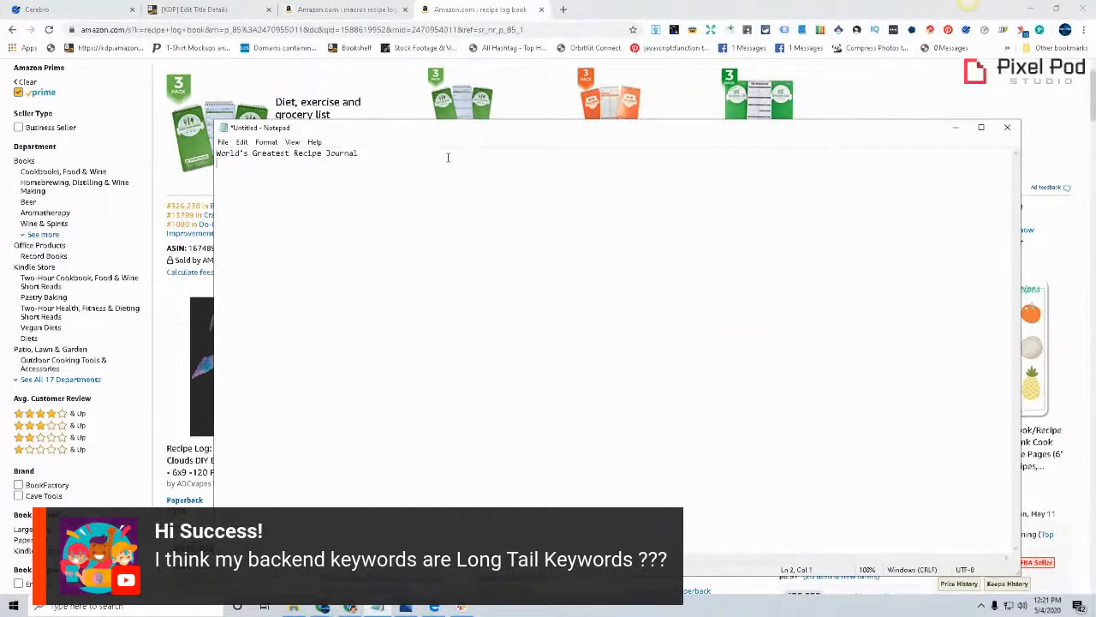
key("Return")
key("Return")
key("Return")
type("Diet")
Return to the Amazon results and examine the titles and covers of the first row of books for keyword ideas
left_click(318, 606)
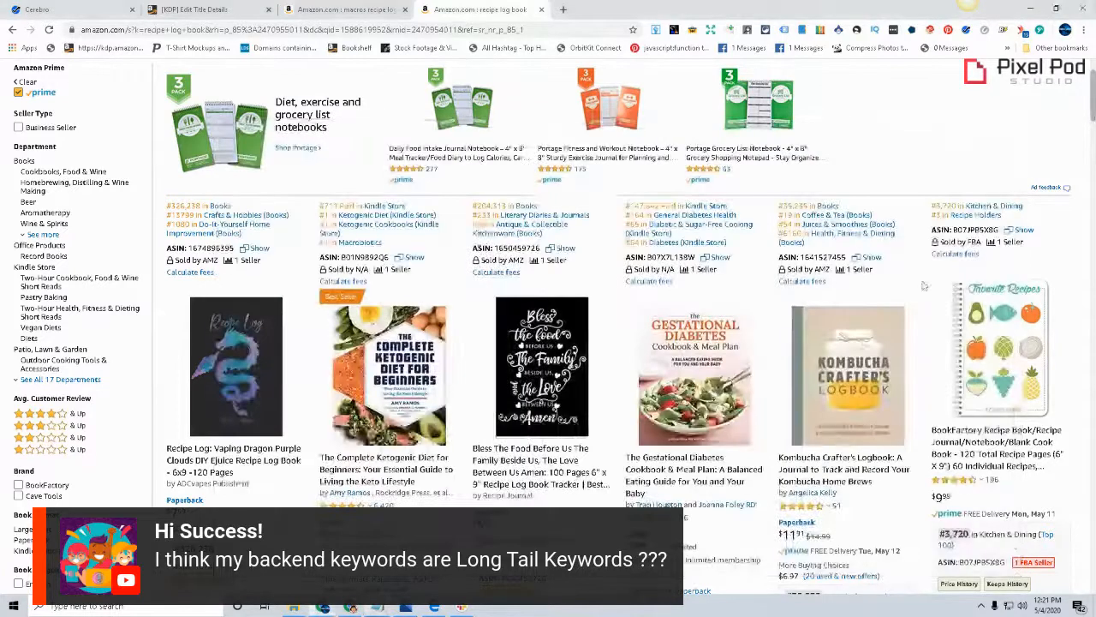
scroll(295, 386, "down", 2)
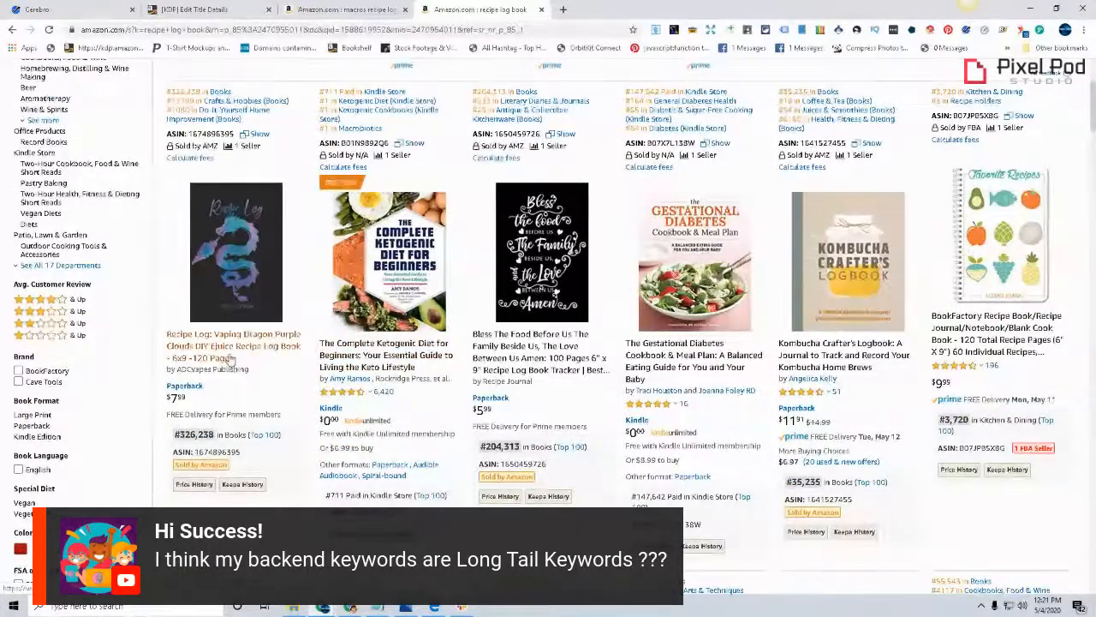
mouse_move(369, 340)
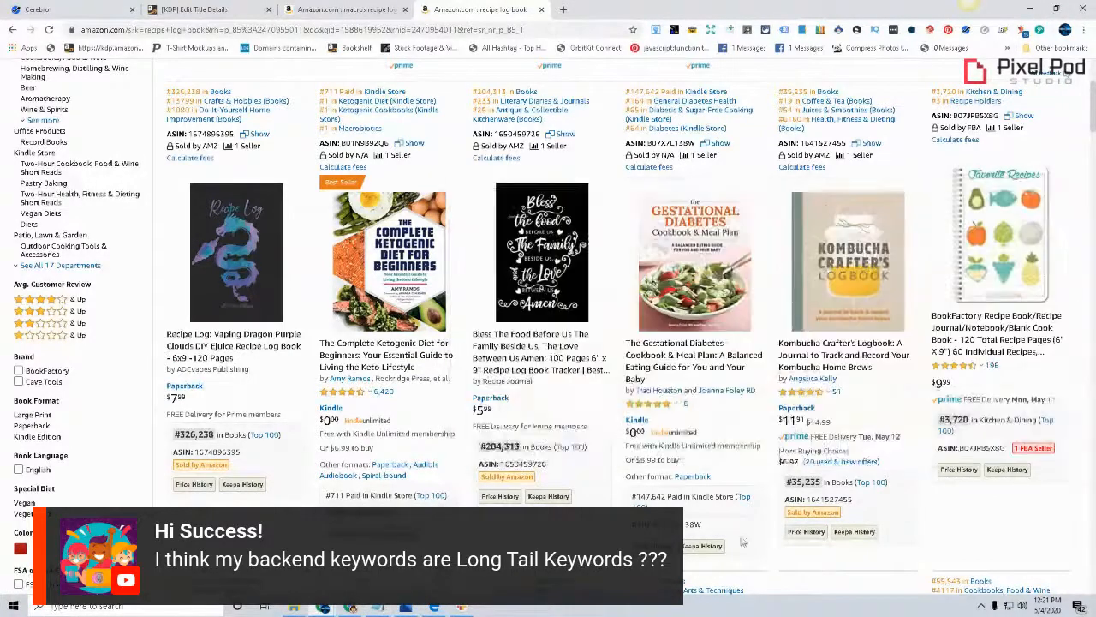
mouse_move(803, 515)
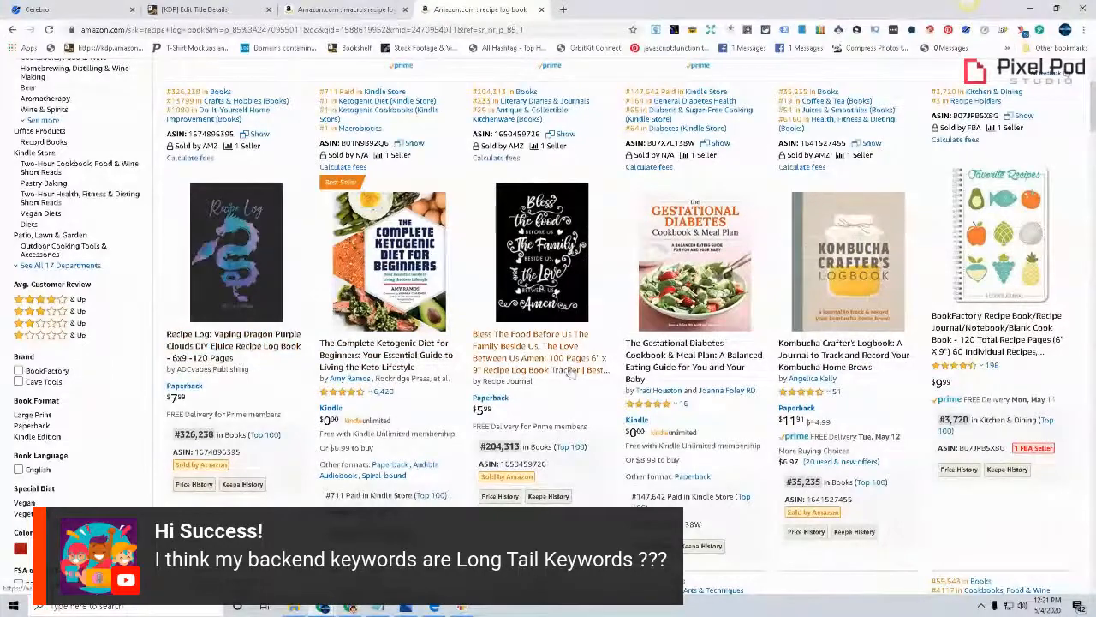
mouse_move(545, 313)
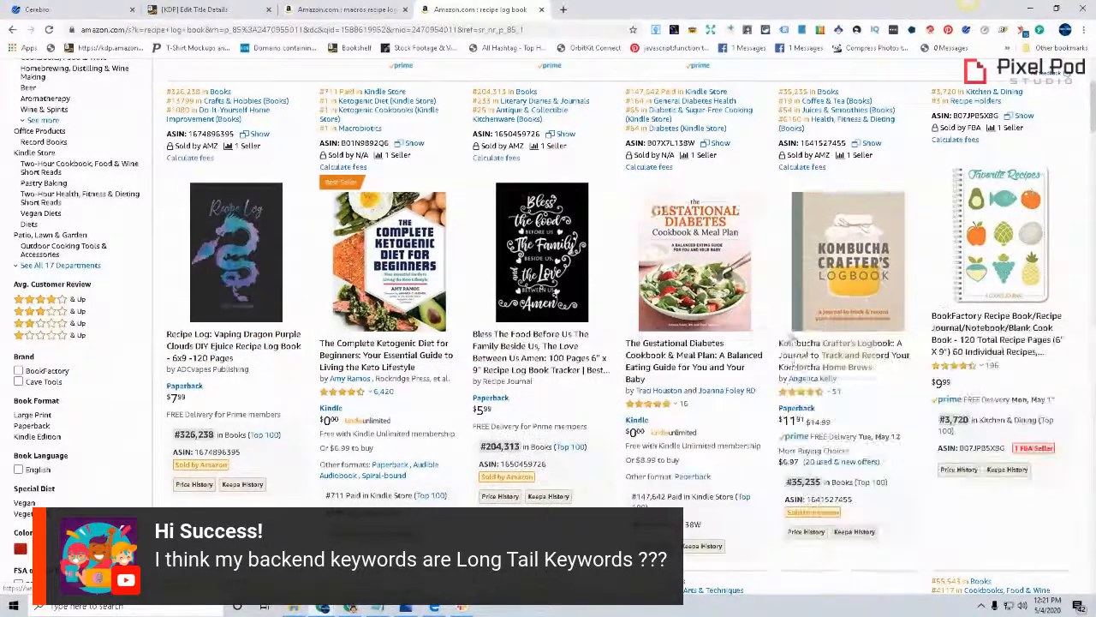
mouse_move(717, 319)
scroll(548, 326, "down", 2)
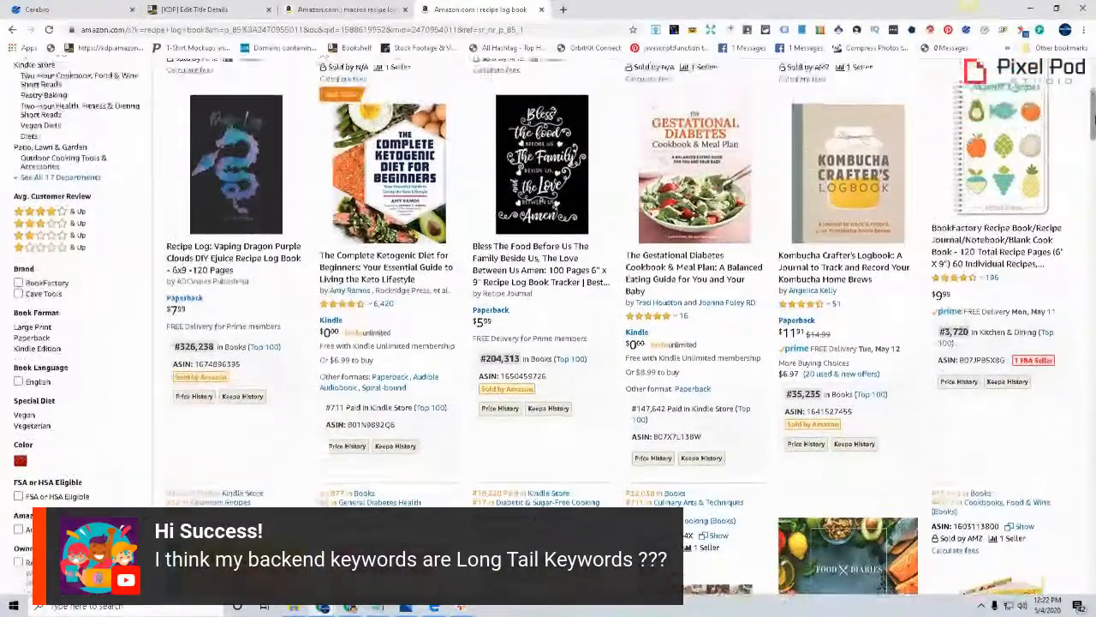
scroll(548, 325, "up", 2)
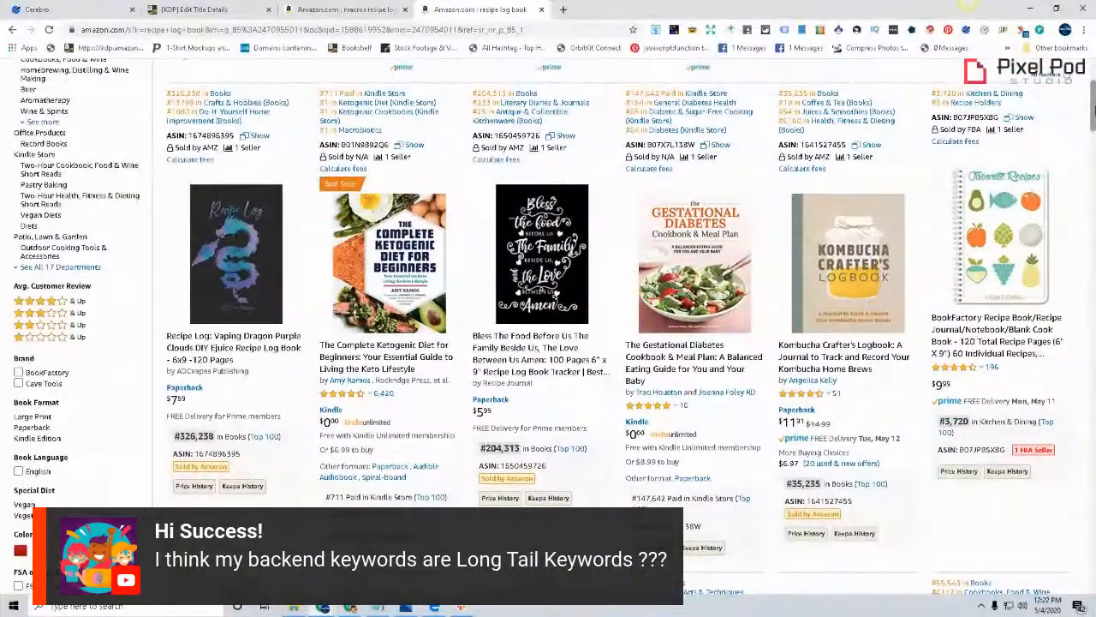
scroll(549, 325, "down", 1)
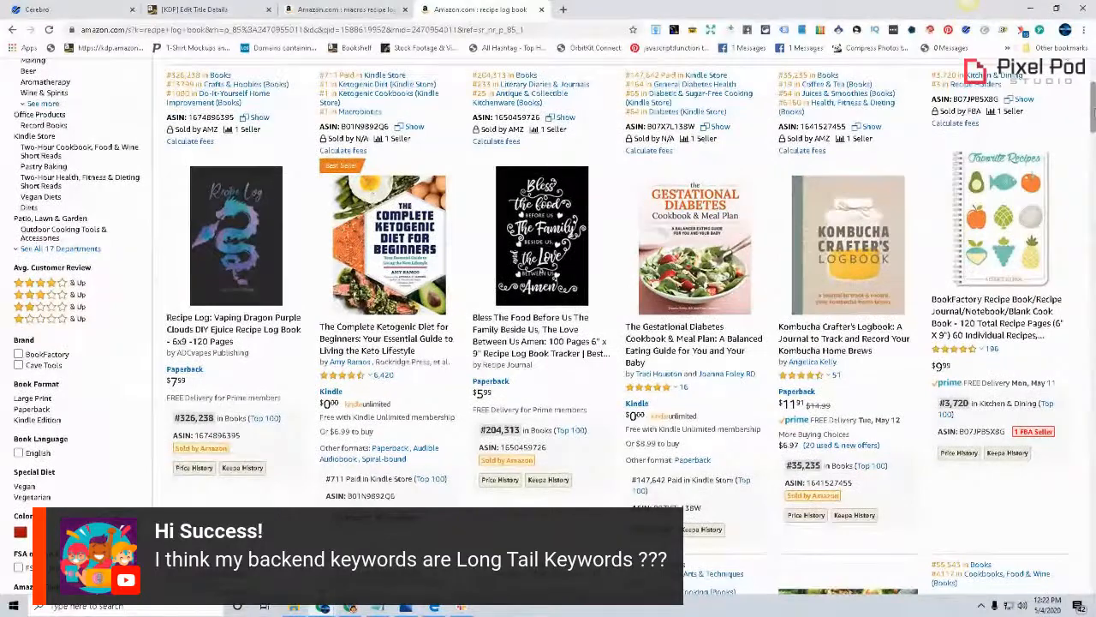
In Notepad, add the keywords "Cookbook" and "Diabetic" below "Diet" and move the window down to uncover the book covers
left_click(377, 610)
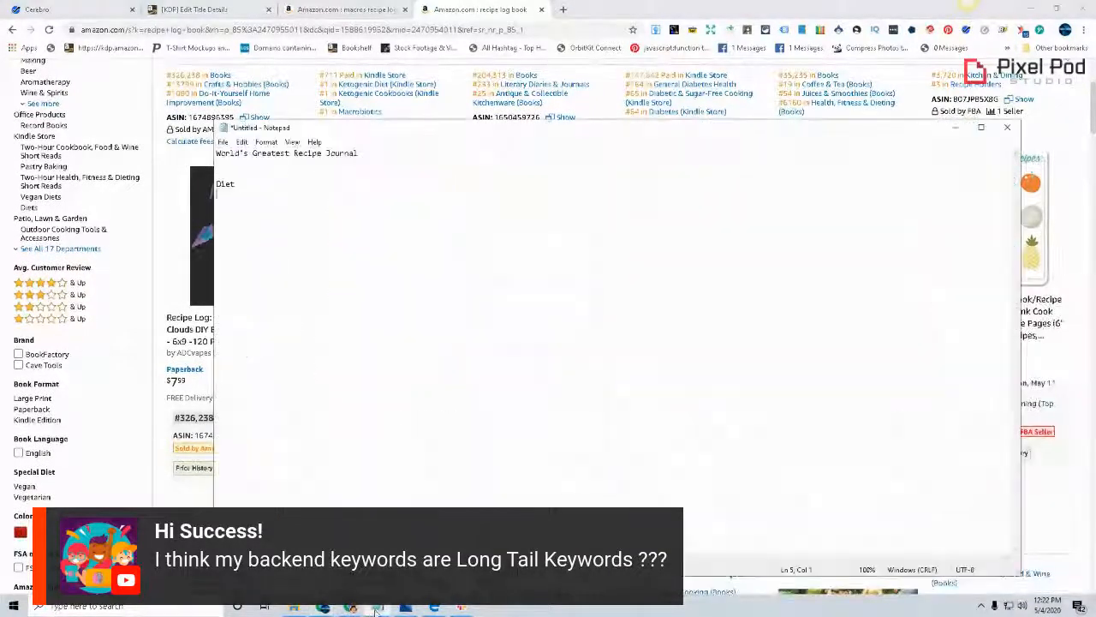
type("Cookbook")
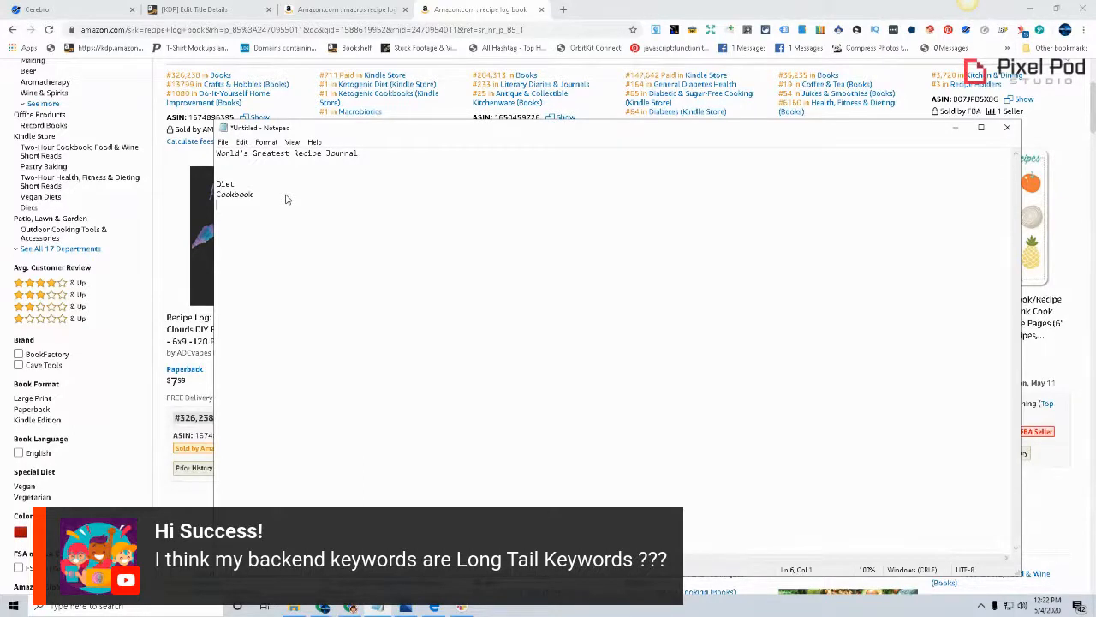
type("Diabetic")
left_click_drag(570, 131, 609, 313)
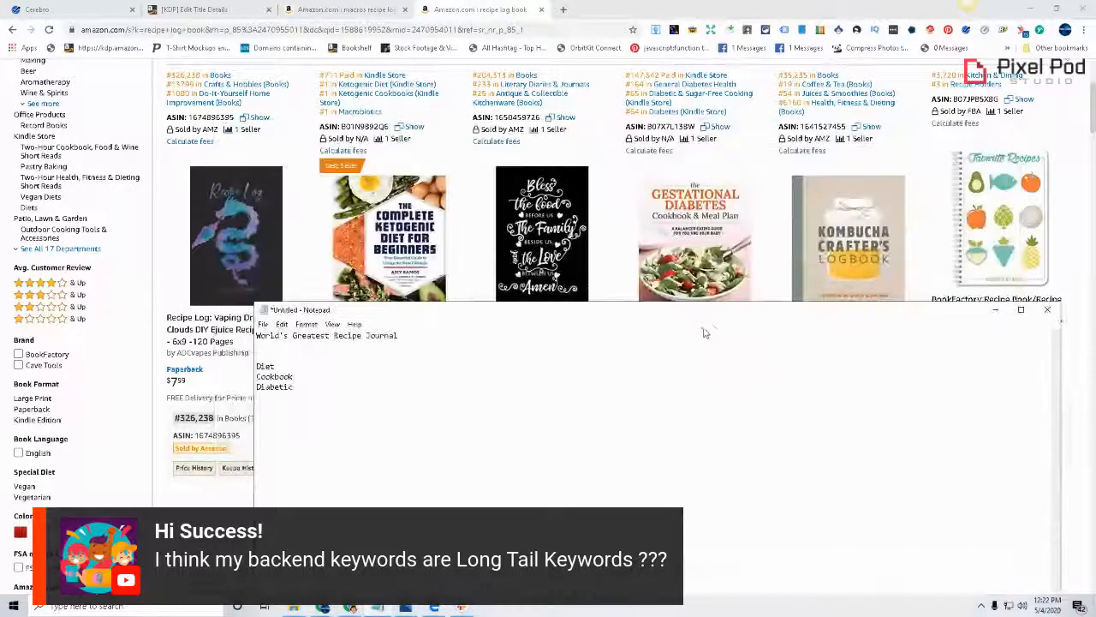
Add the keyword "Diabetes" as a new line at the end of the list and move the Notepad window back up
key("Return")
type("W")
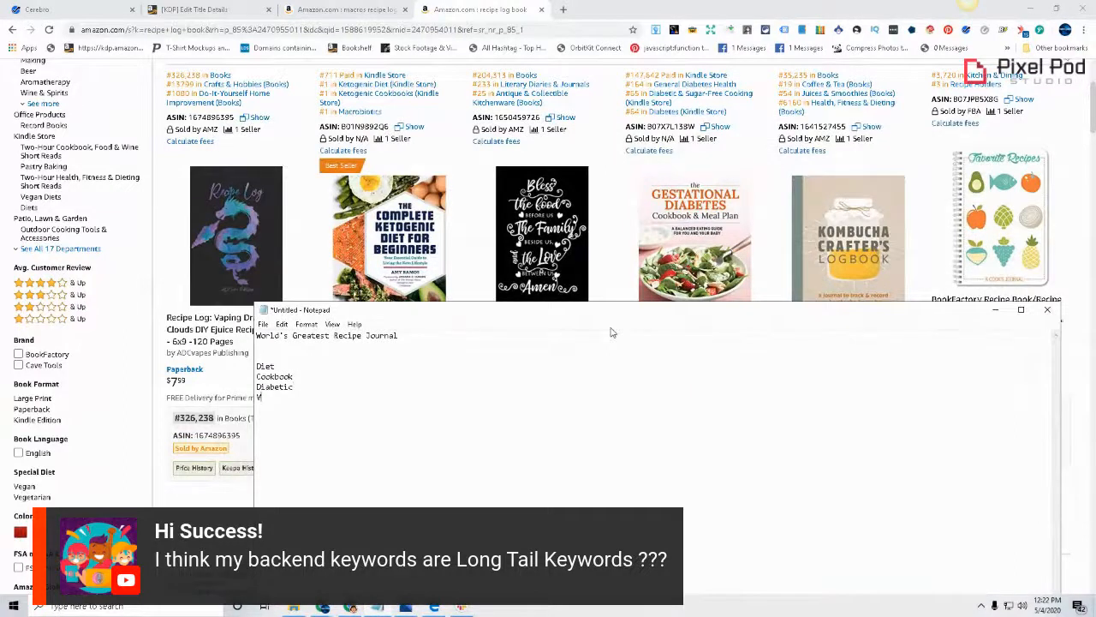
key("BackSpace")
type("Diabetes")
left_click_drag(601, 311, 505, 190)
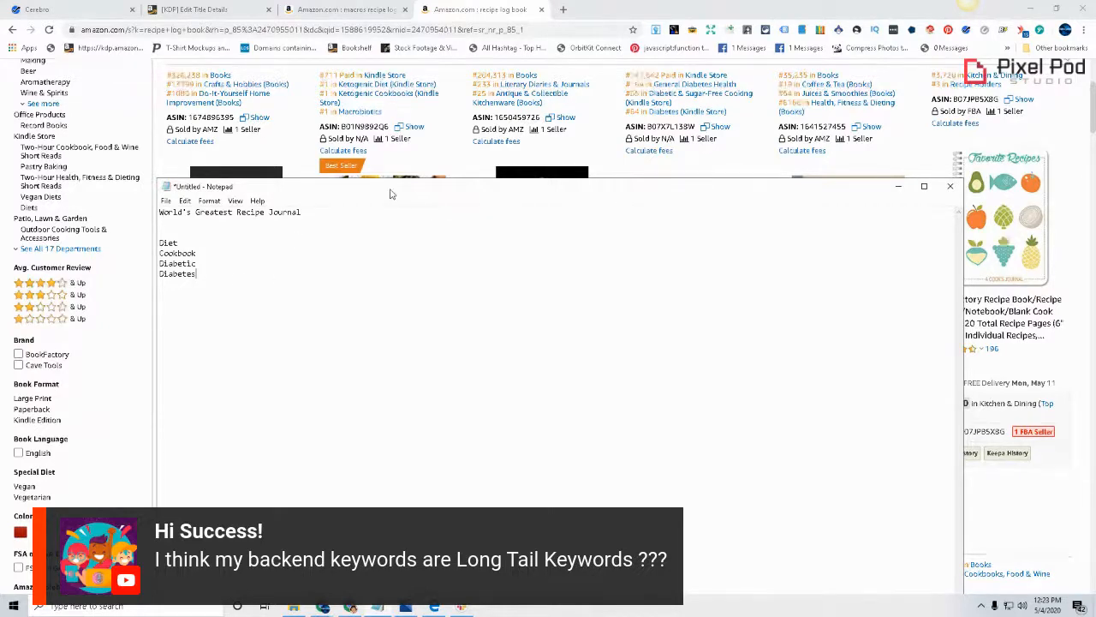
Check the Amazon results again and add the keywords "Ketogenic" and "Keto" on separate lines at the end of the Notepad list
left_click_drag(1091, 132, 1087, 131)
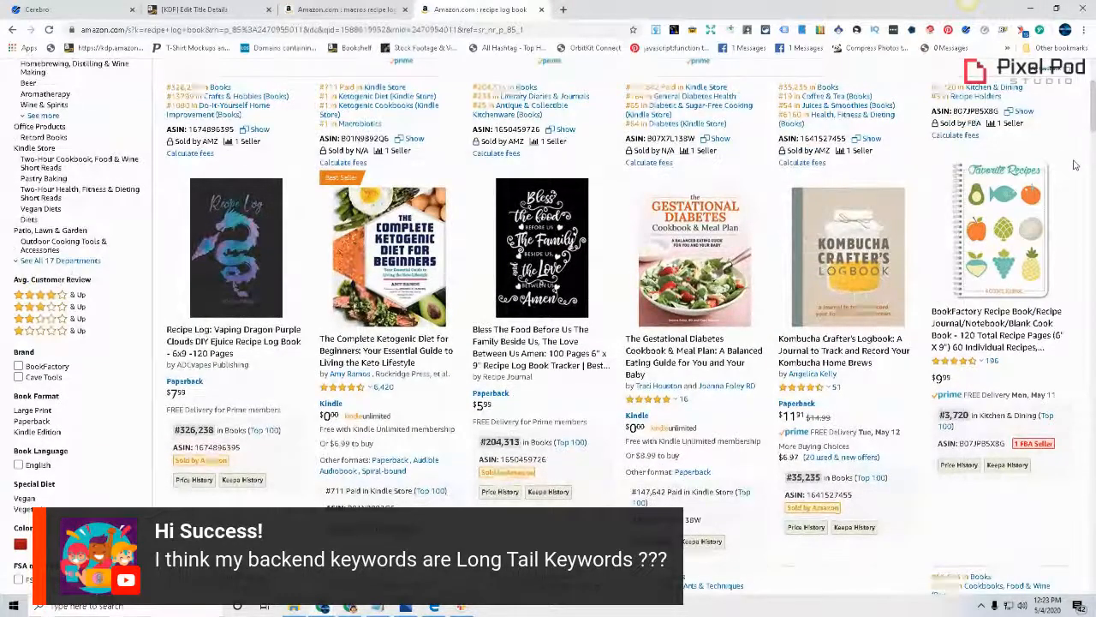
scroll(471, 368, "down", 2)
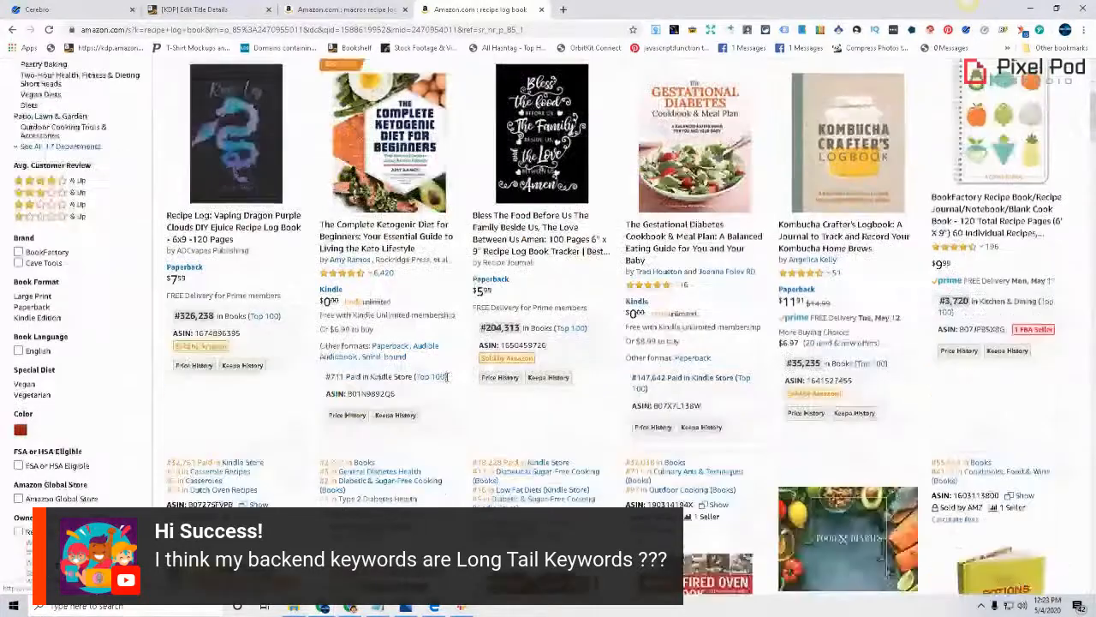
scroll(454, 342, "up", 1)
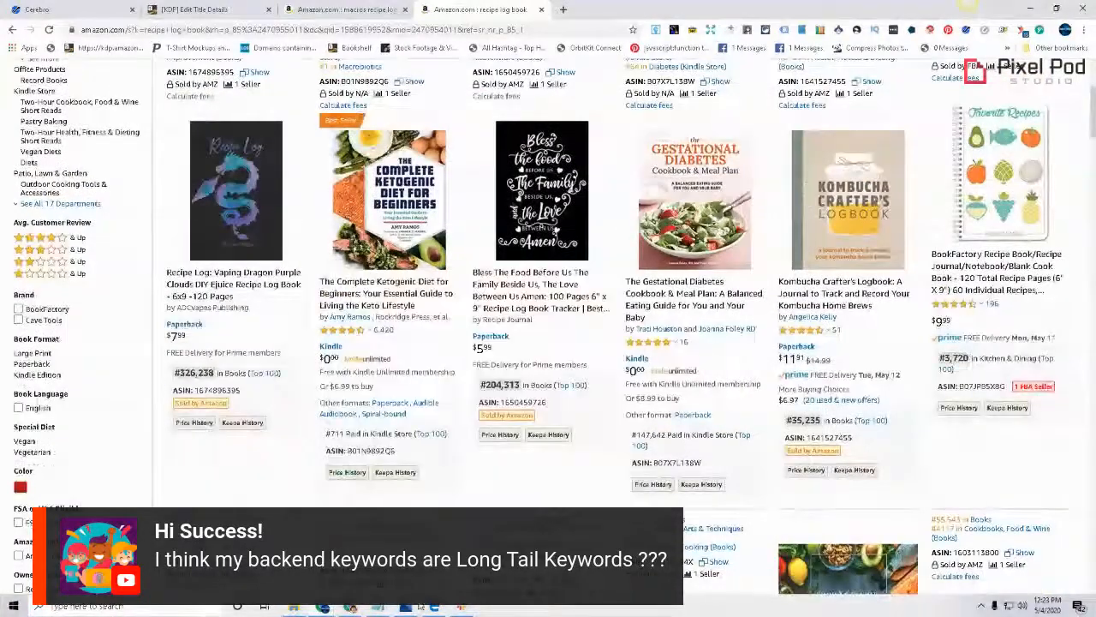
key("alt+Tab")
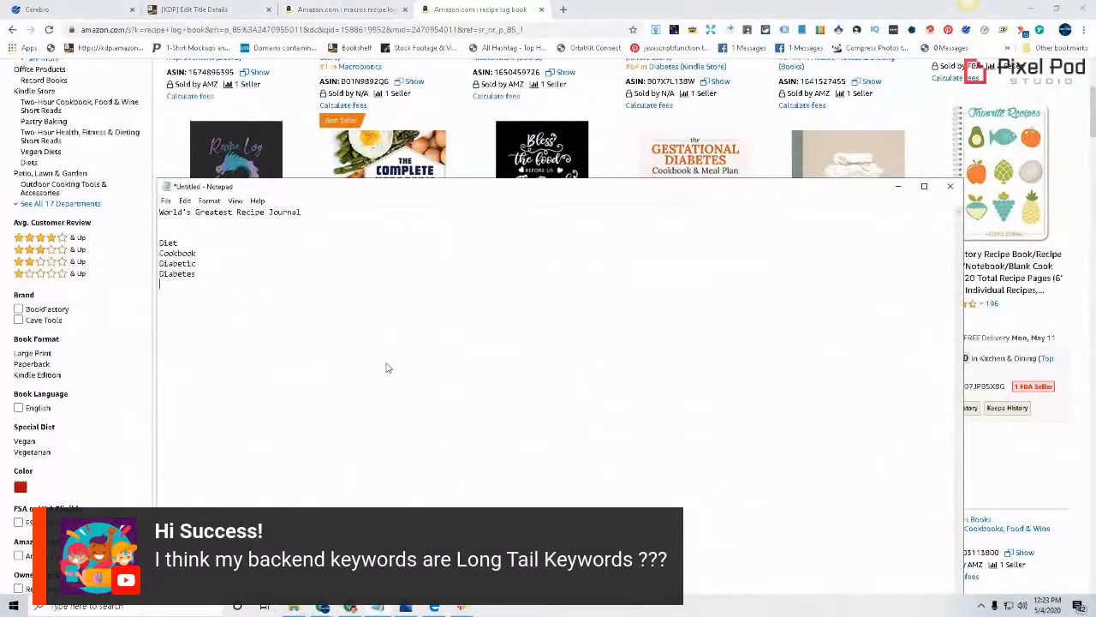
key("Return")
type("Keto")
left_click_drag(549, 190, 596, 254)
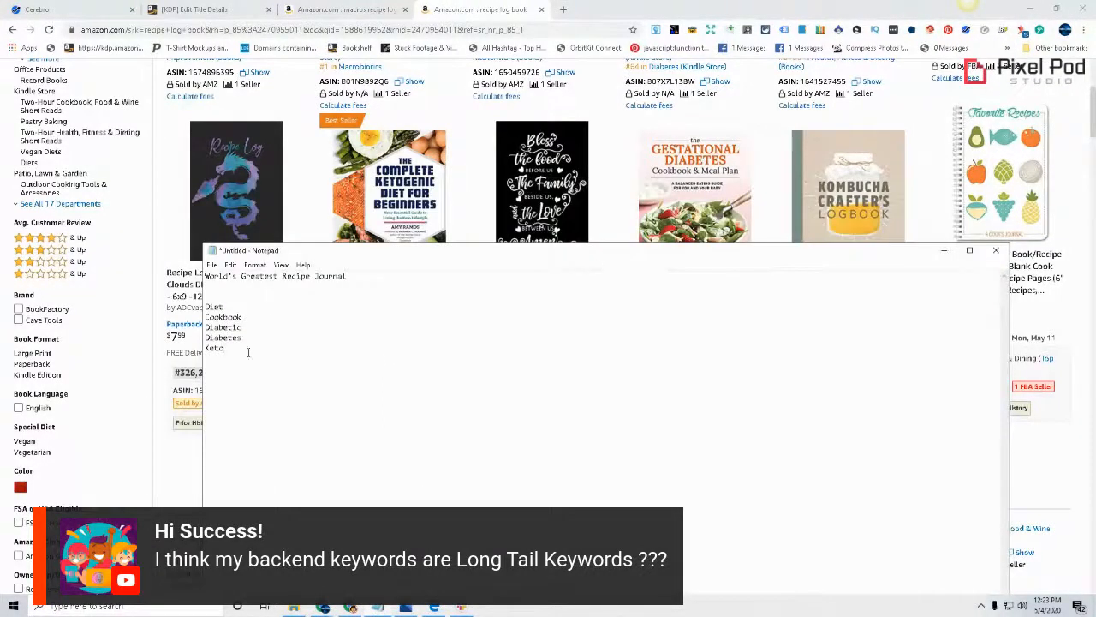
type("genic")
key("Return")
type("Keto")
Return to the Amazon results and examine the first two rows of books, including their category rankings, for further keywords
left_click(968, 4)
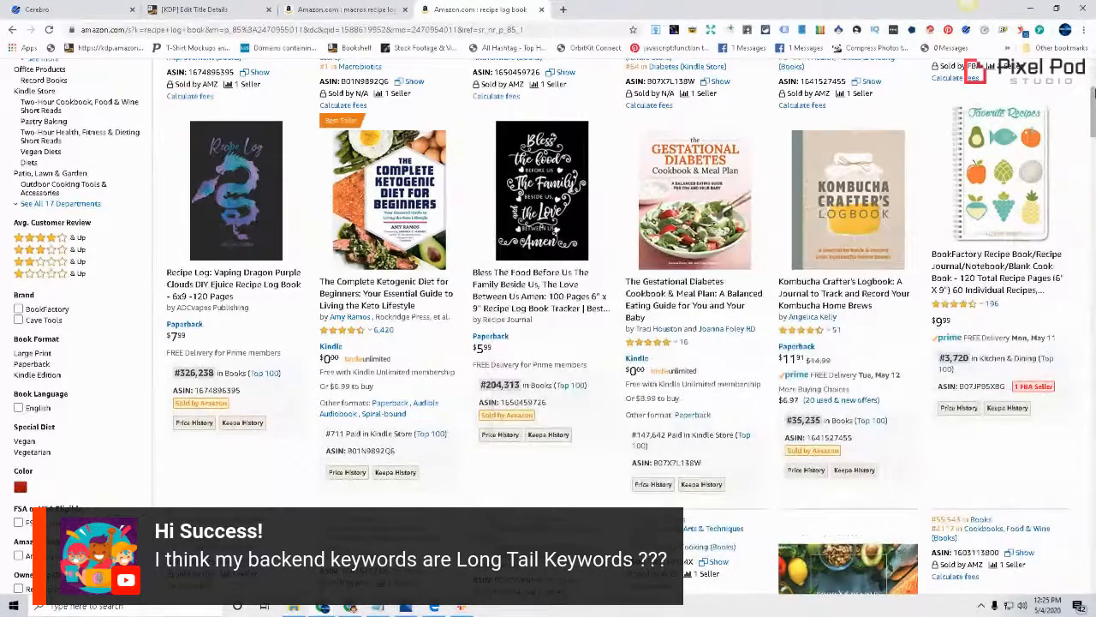
scroll(974, 75, "down", 1)
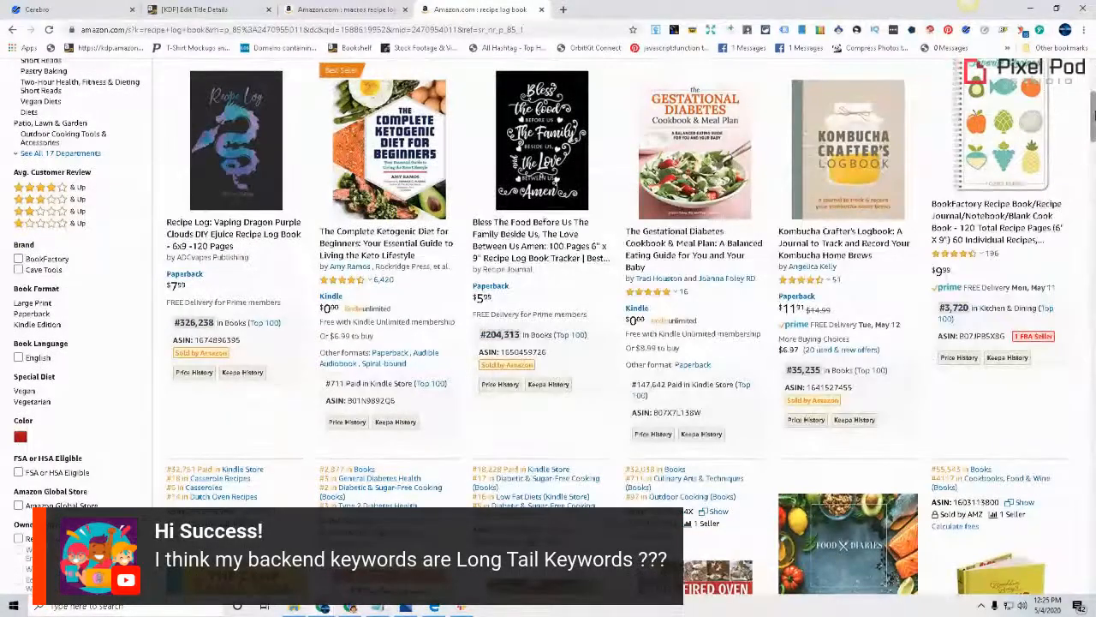
scroll(548, 325, "down", 1)
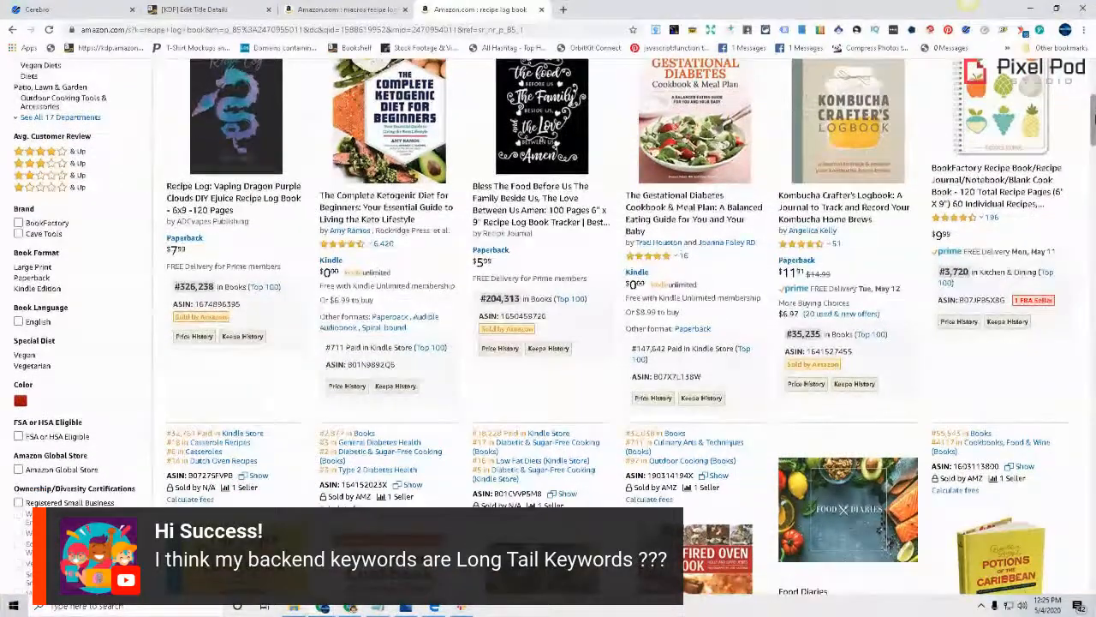
scroll(548, 326, "down", 1)
scroll(549, 325, "down", 1)
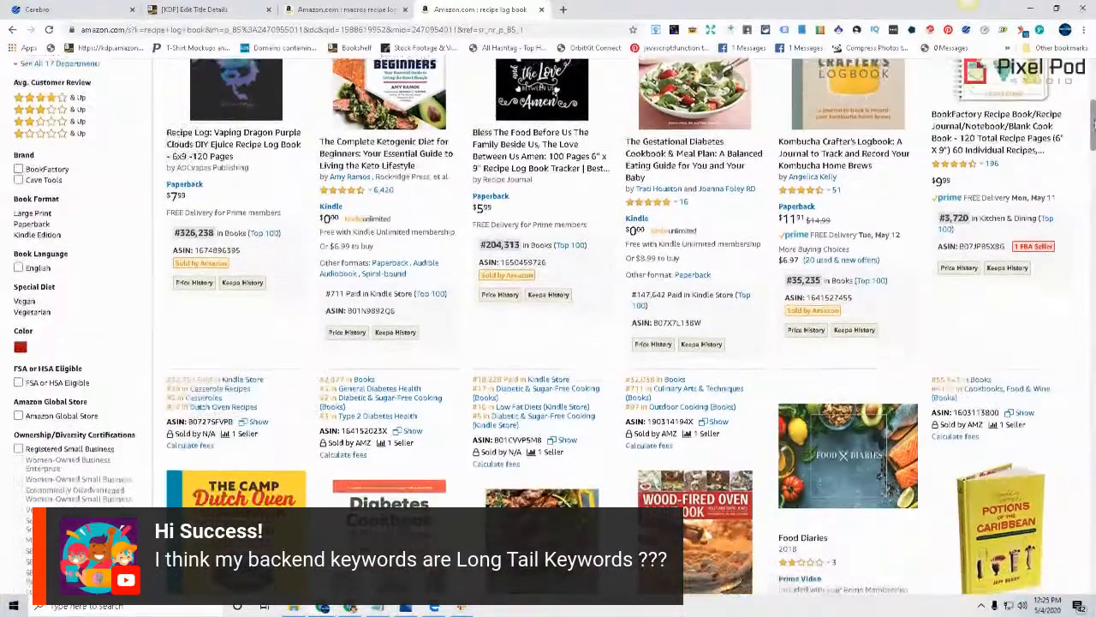
scroll(887, 482, "down", 1)
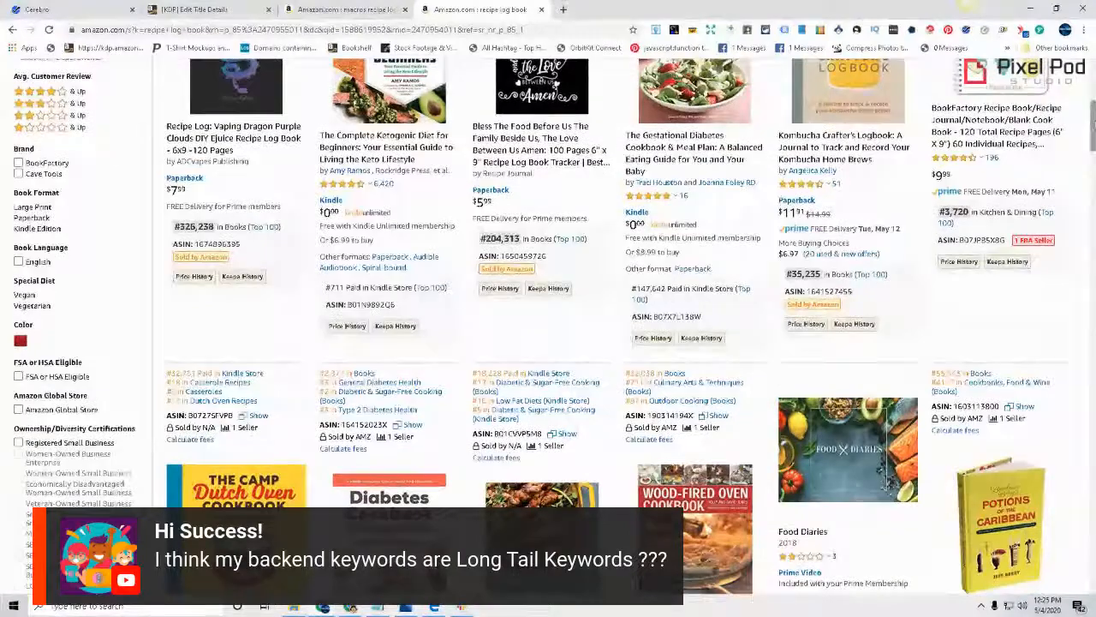
scroll(888, 481, "up", 1)
scroll(887, 481, "up", 1)
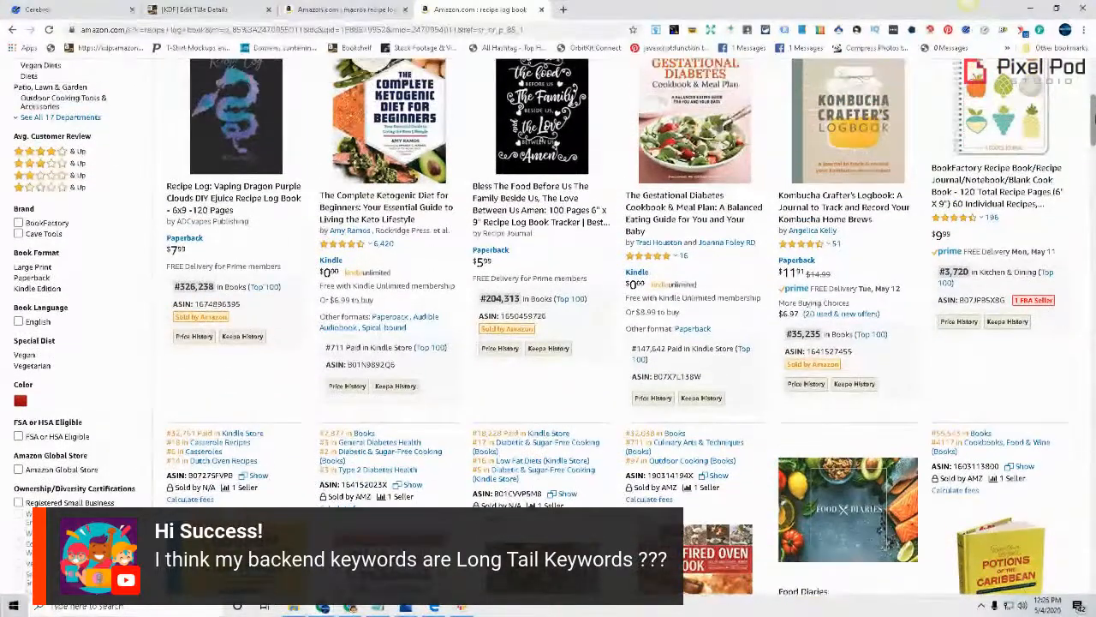
Check the Amazon book titles and add the keywords "Food" and "Meal Plan" on separate lines at the end of the Notepad list
scroll(888, 481, "up", 1)
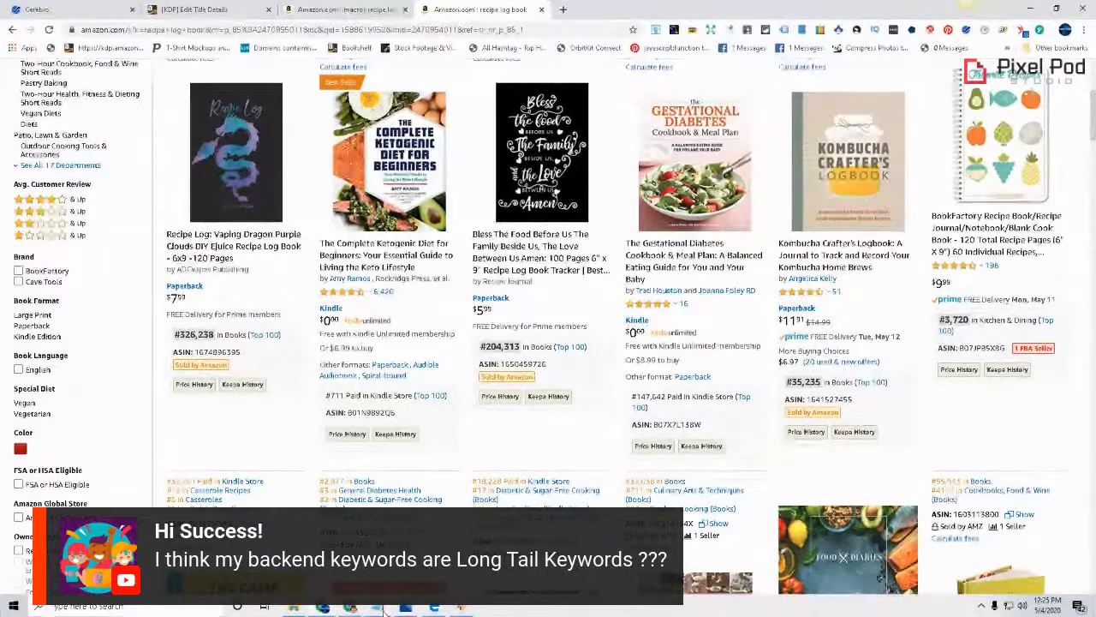
left_click(482, 606)
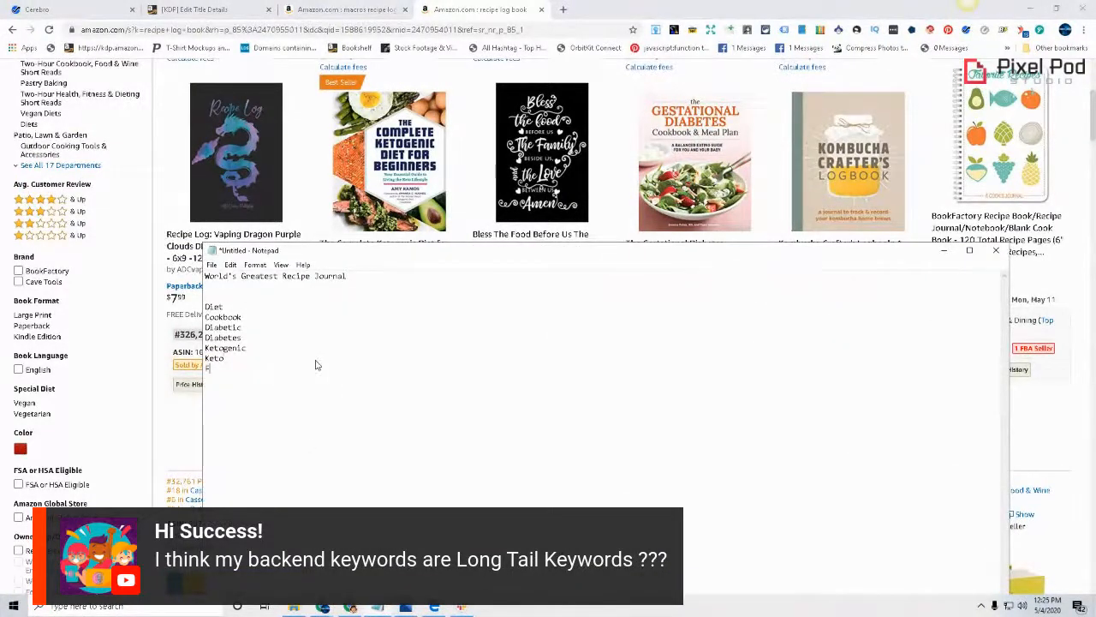
key("Return")
type("Food")
left_click(1093, 128)
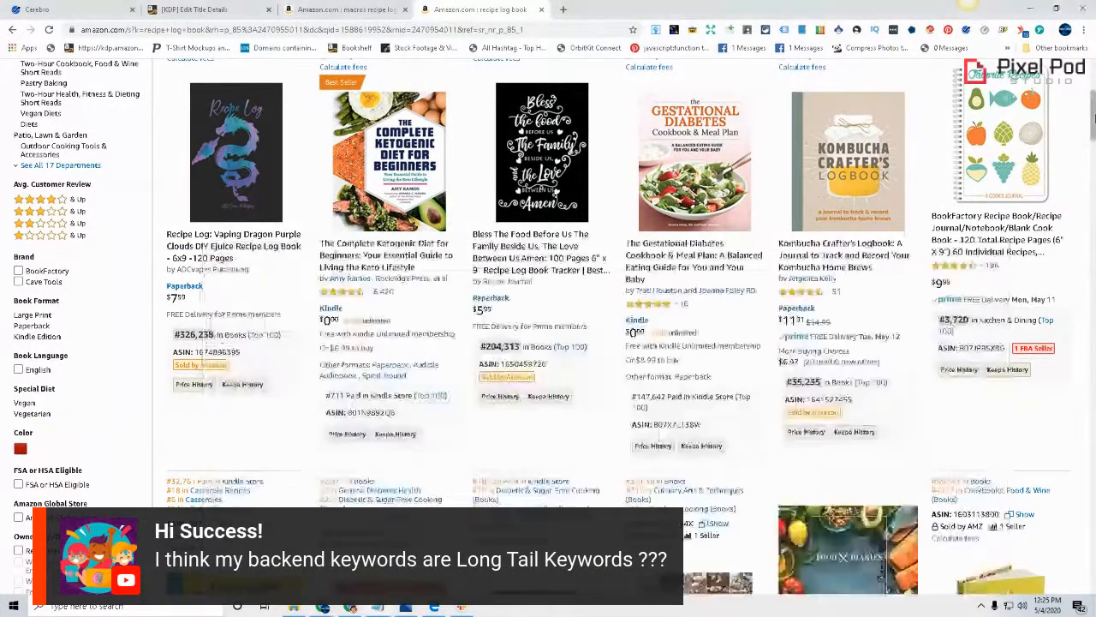
left_click_drag(1094, 128, 1093, 133)
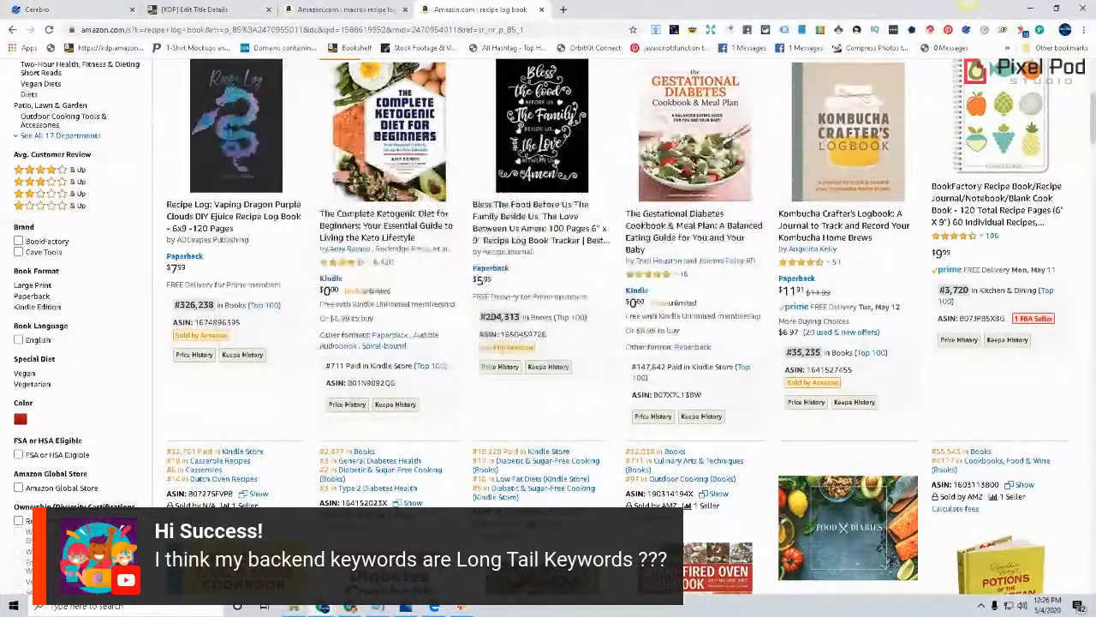
left_click(378, 608)
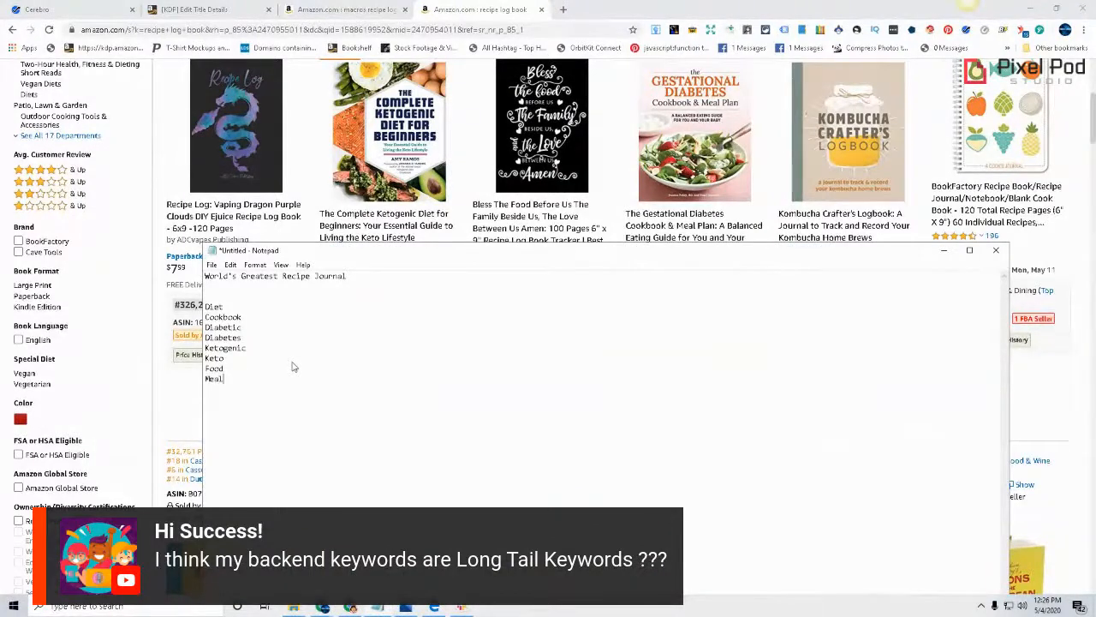
type("Plan")
Check the Amazon results again and add the keyword "Eating" on a new line below "Meal Plan" in Notepad
left_click(1094, 120)
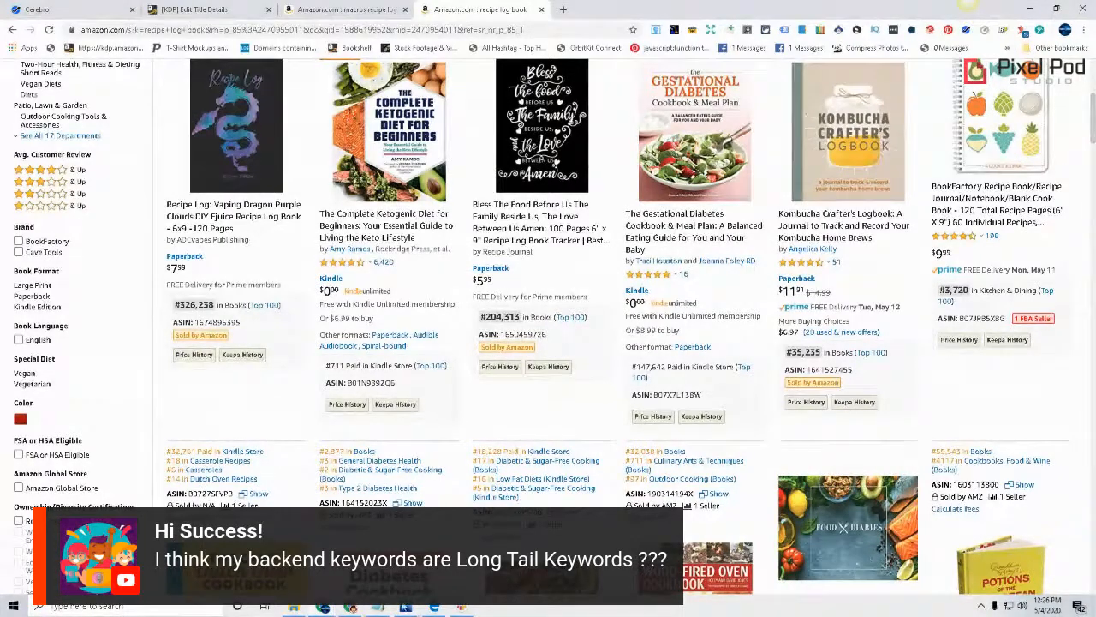
left_click(378, 606)
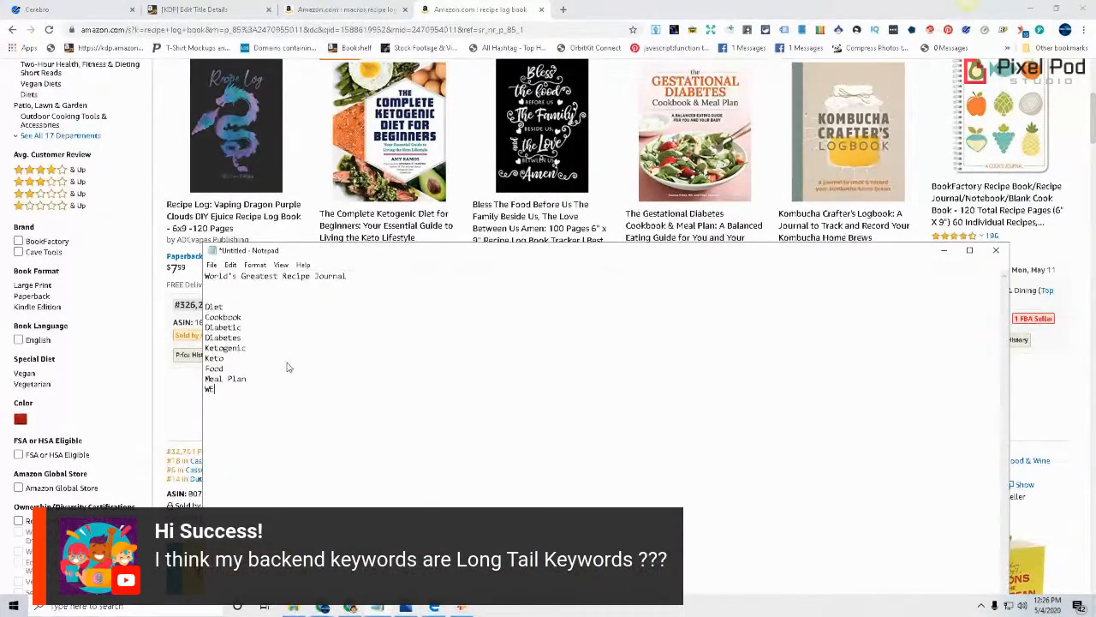
key("BackSpace")
key("BackSpace")
type("Eatingt")
Review the row with the Kombucha logbook on Amazon and add the phrase "Track and record" below "Eating" in Notepad
left_click(1093, 120)
left_click_drag(1094, 120, 1094, 122)
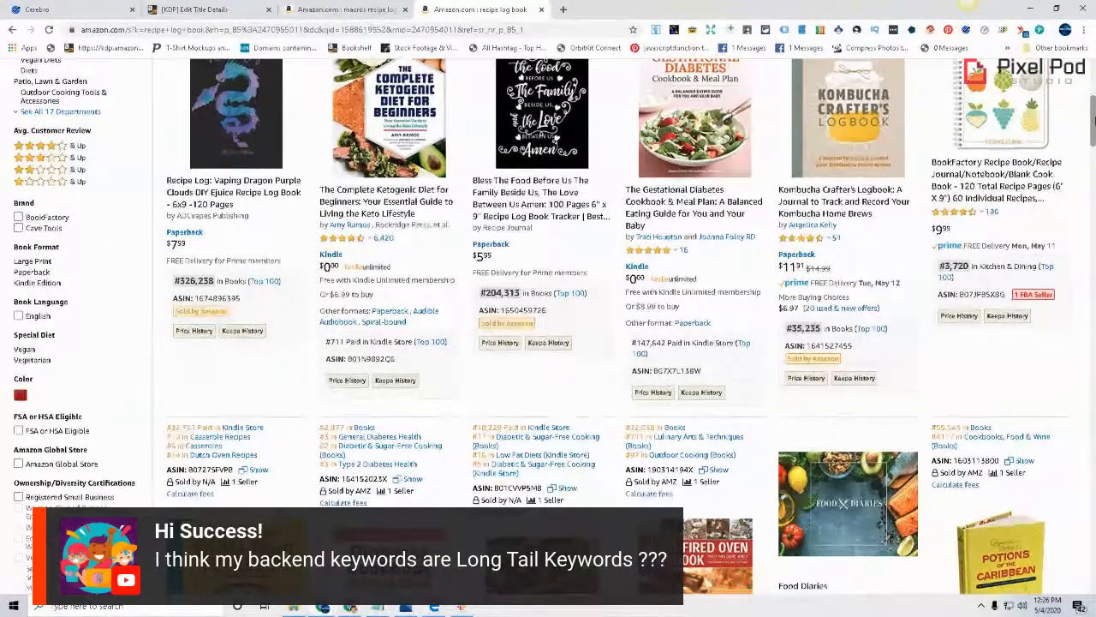
scroll(1094, 121, "down", 1)
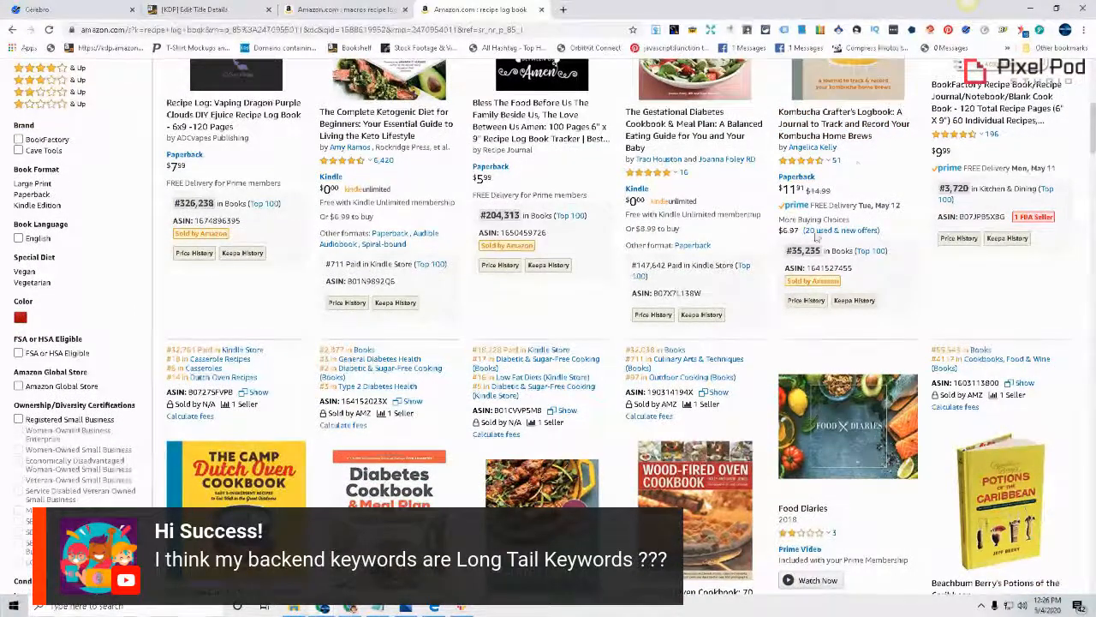
scroll(1093, 137, "up", 2)
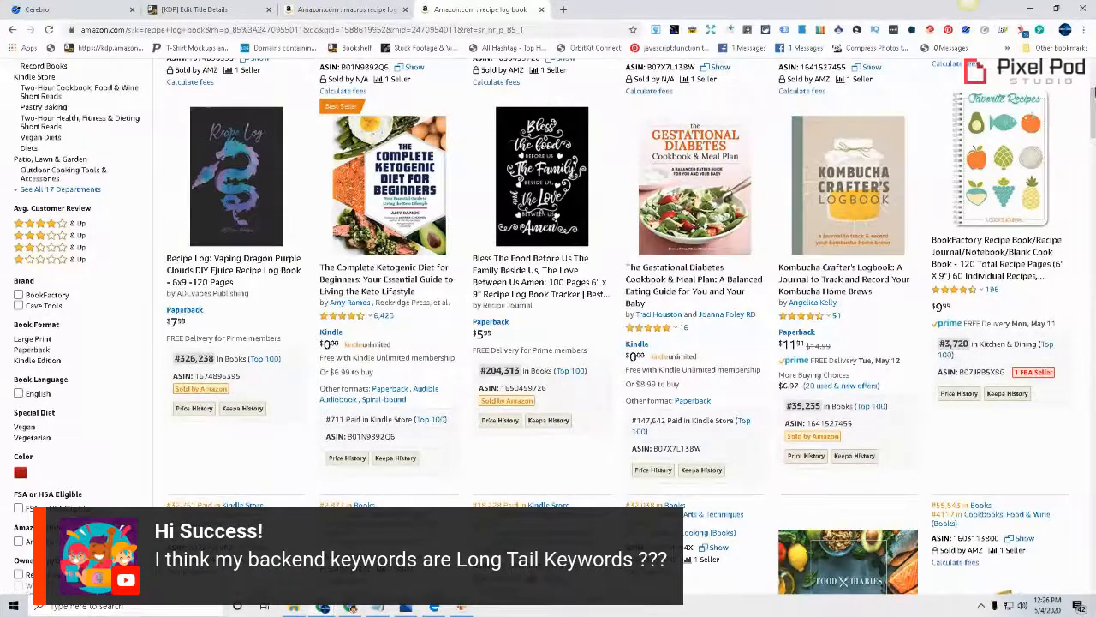
left_click(378, 607)
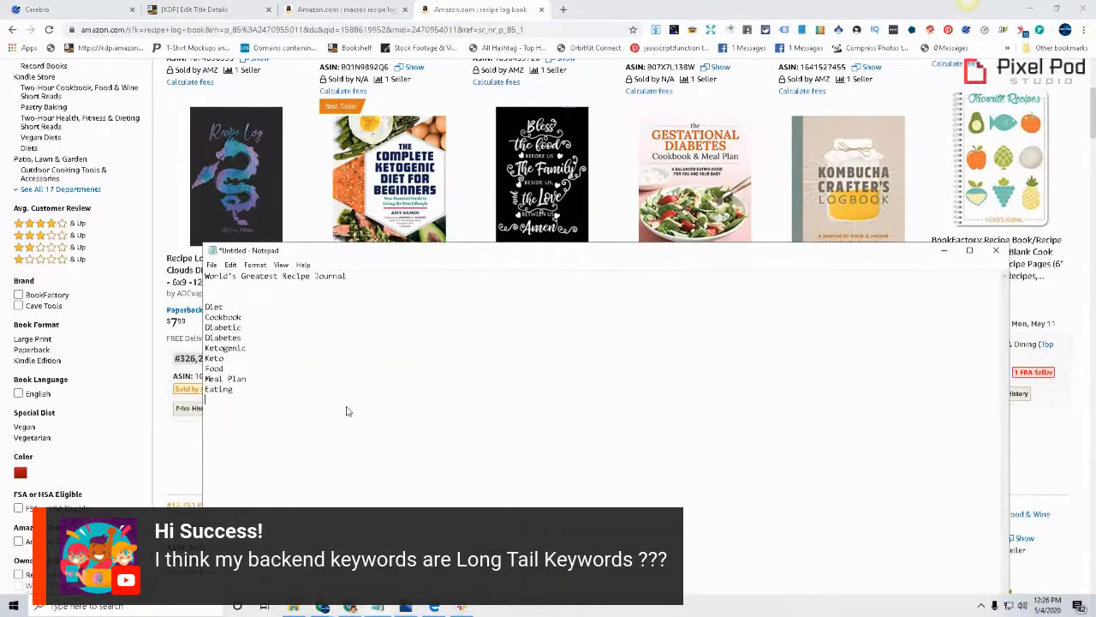
type("Track and record")
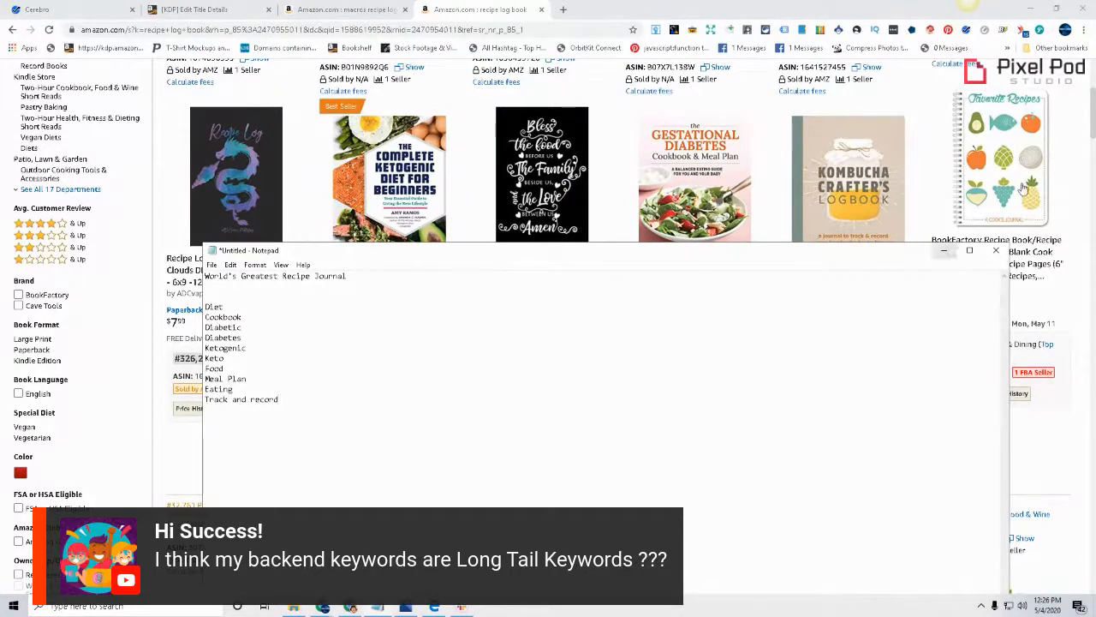
Look through the Amazon results down to the Meat Smoking Log Book row and add the keyword "Cooking" at the end of the Notepad list
left_click(377, 607)
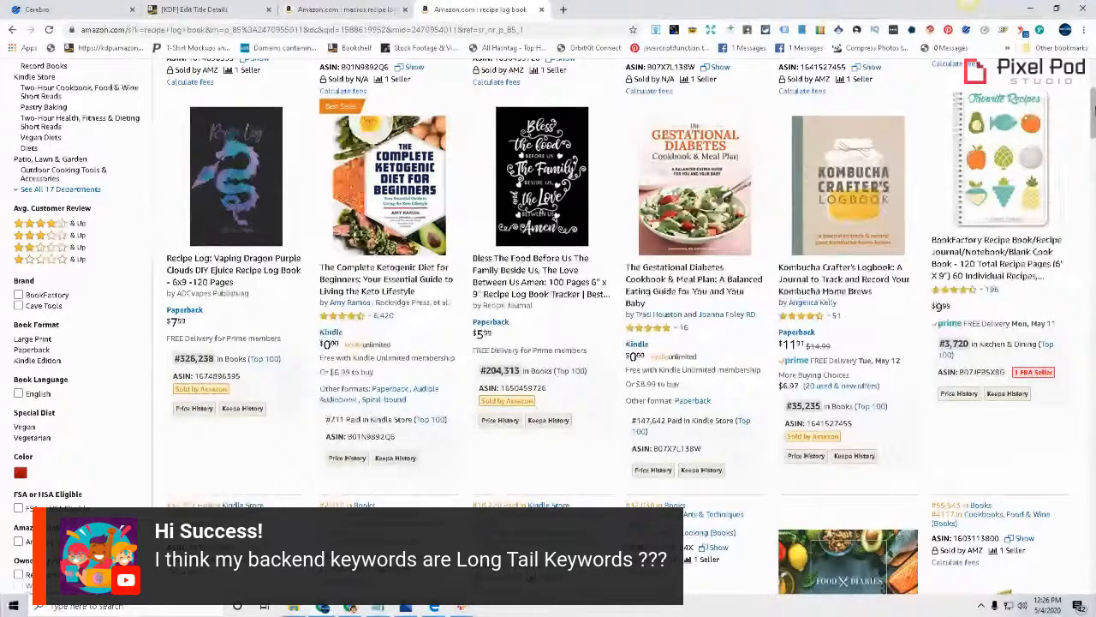
left_click_drag(1085, 113, 1092, 209)
left_click(1085, 117)
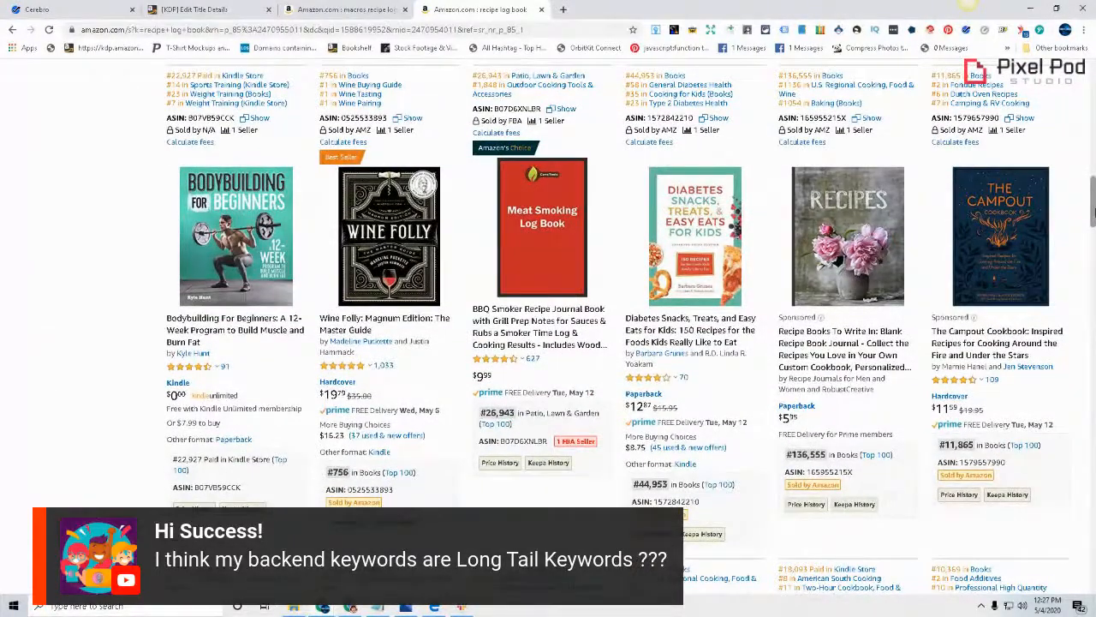
left_click(397, 609)
left_click(390, 610)
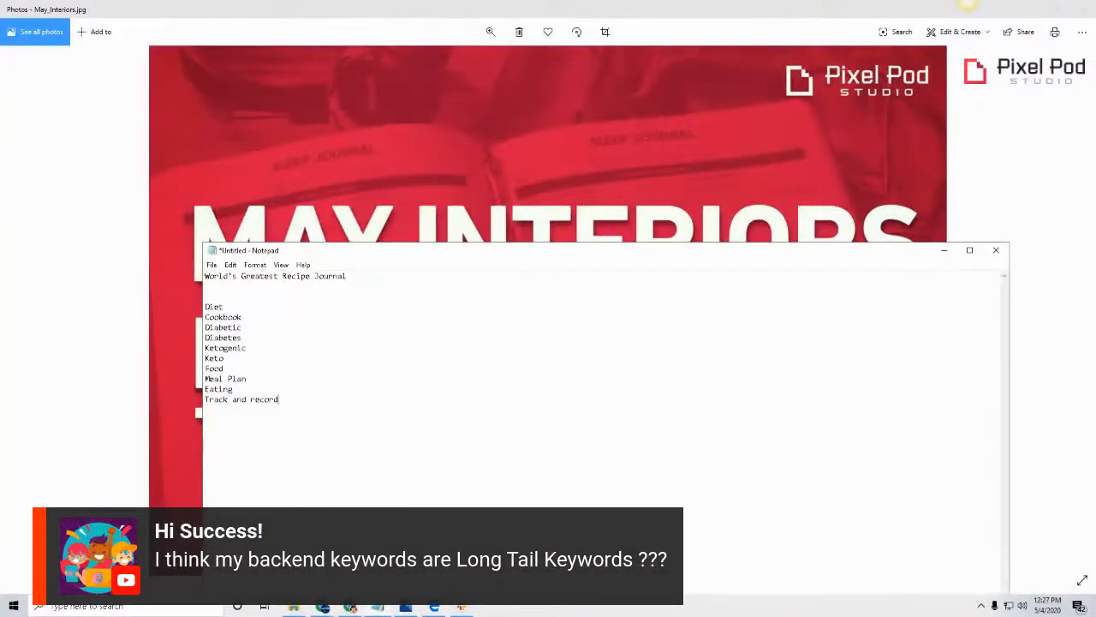
left_click(324, 606)
left_click(278, 555)
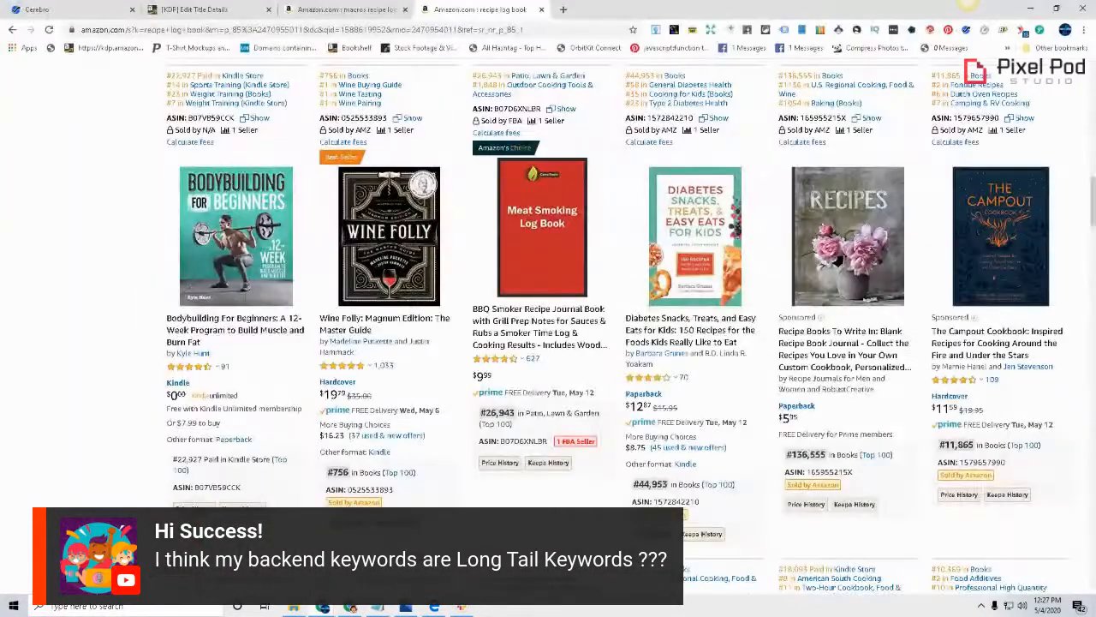
left_click(379, 609)
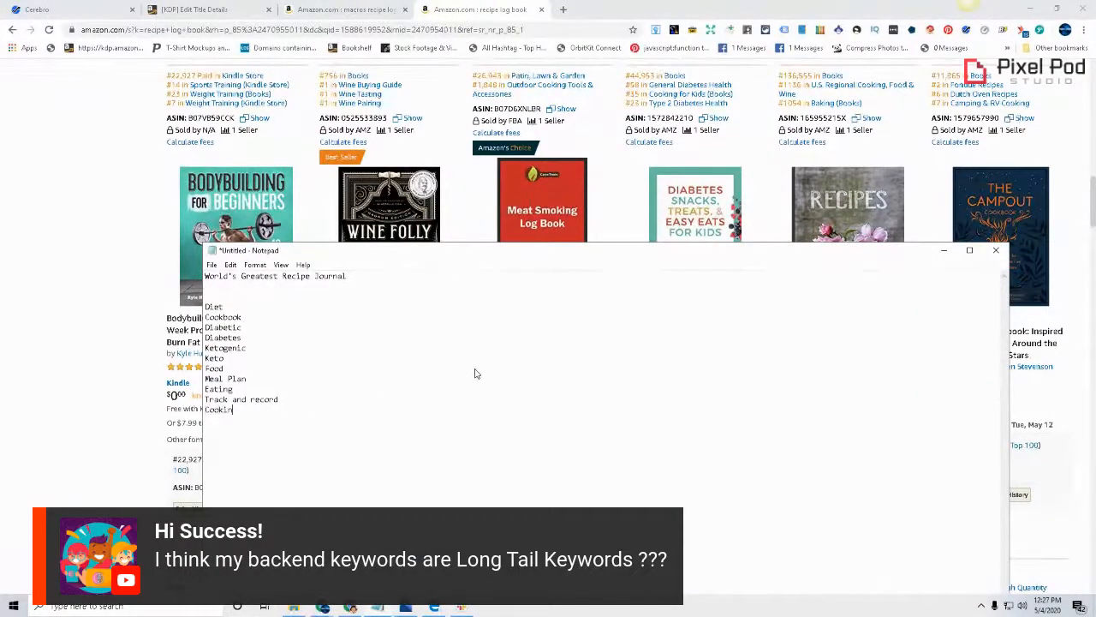
key("Return")
Read the next rows of Amazon recipe books and highlight the Notepad keywords from "Diet" through "Cooking" for review
left_click(47, 279)
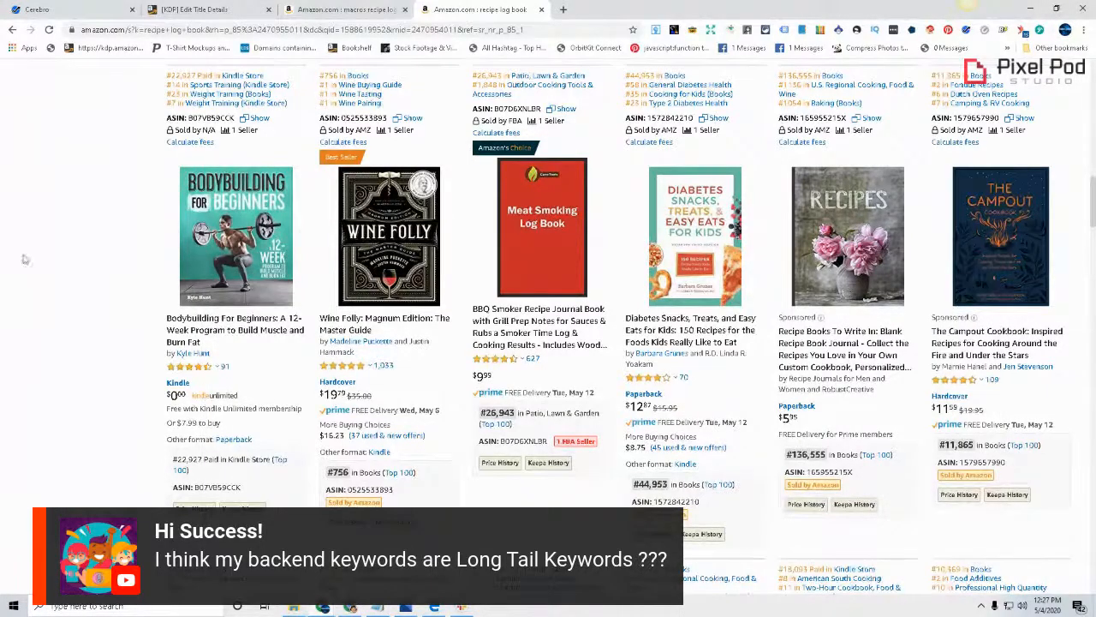
mouse_move(521, 240)
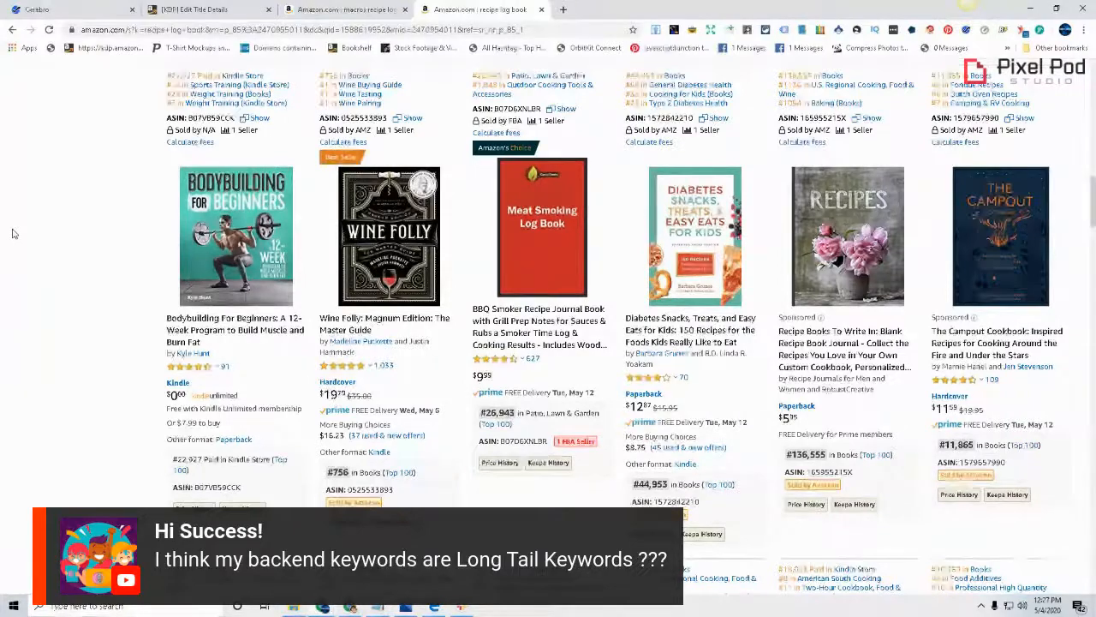
scroll(282, 388, "down", 1)
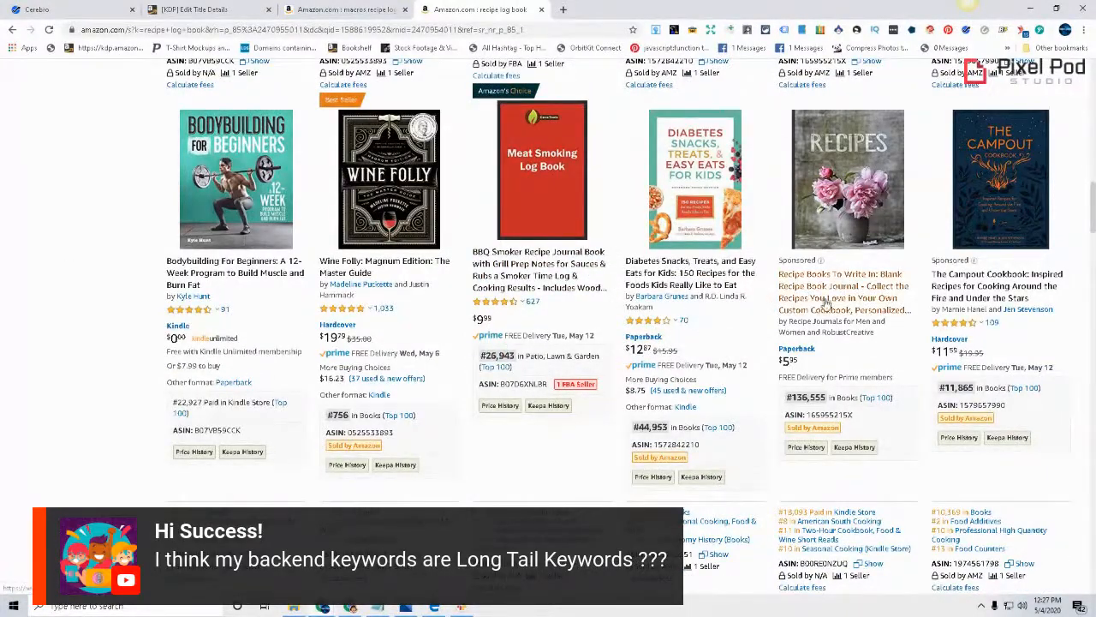
scroll(795, 313, "down", 5)
scroll(753, 321, "down", 1)
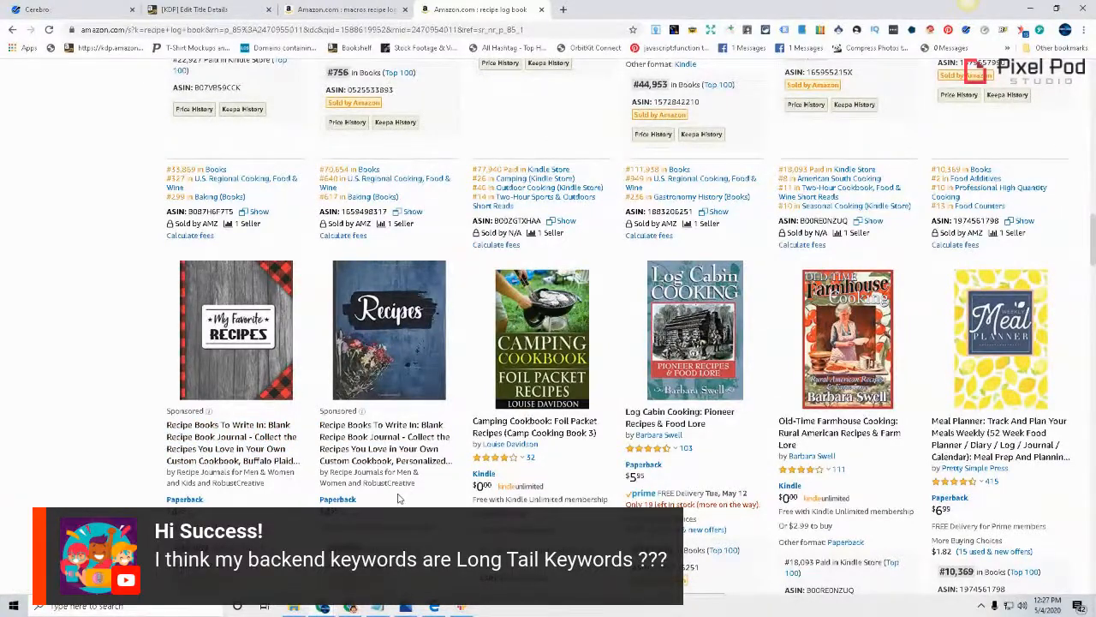
left_click(377, 607)
left_click_drag(254, 410, 205, 306)
left_click(57, 343)
Examine further Amazon results, comparing the Meat Smoking Log Book row with the row of cookbooks and meal planners for relevance
scroll(129, 261, "down", 3)
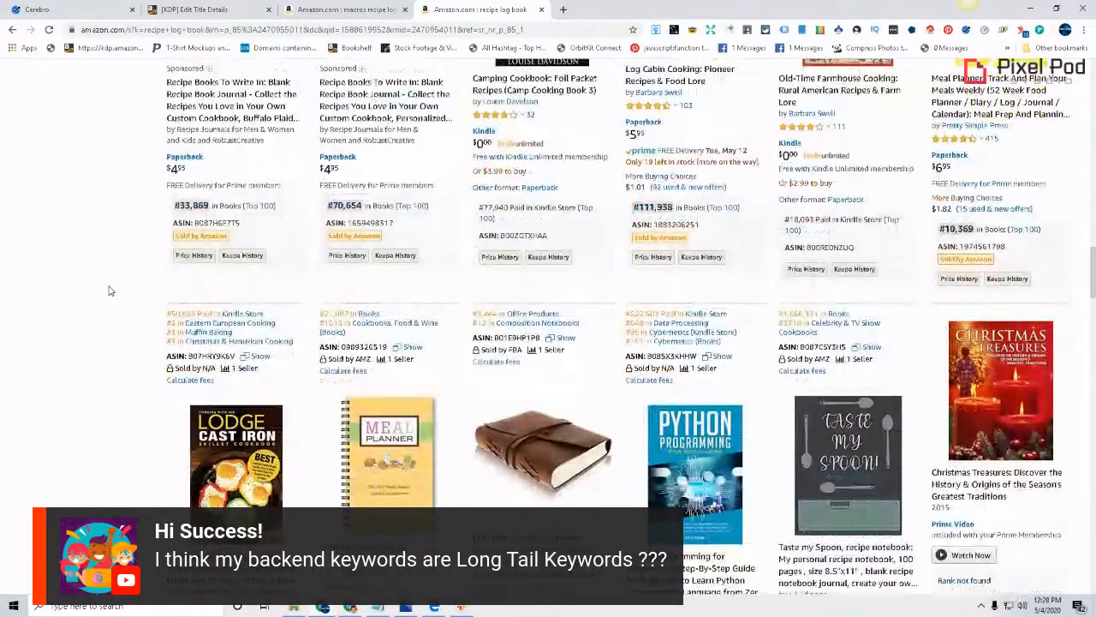
scroll(109, 291, "down", 3)
scroll(109, 291, "down", 4)
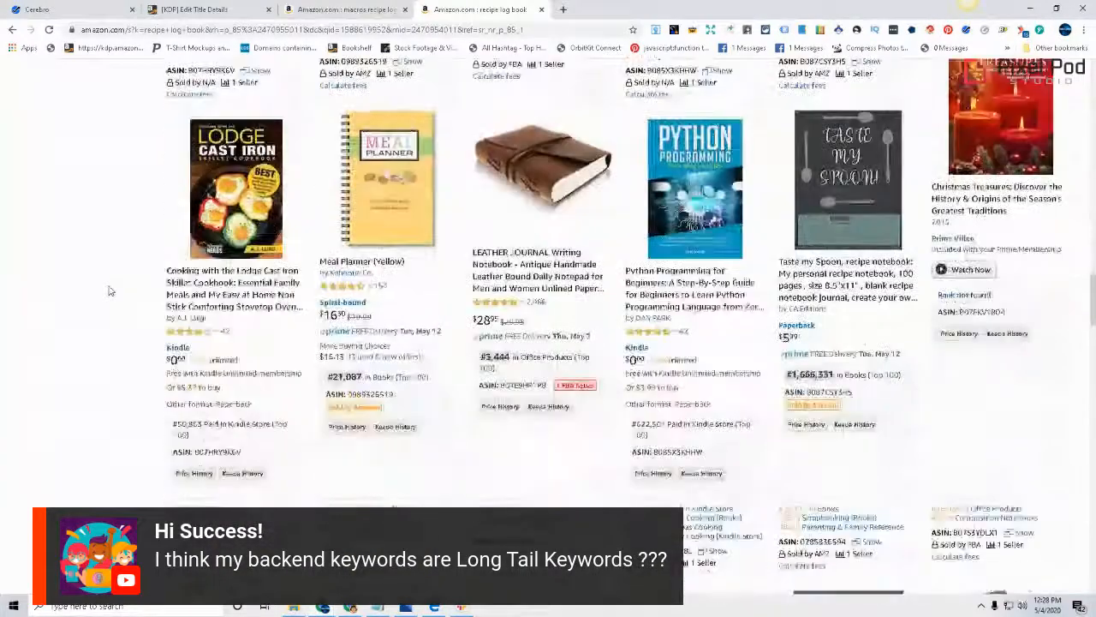
scroll(108, 291, "down", 2)
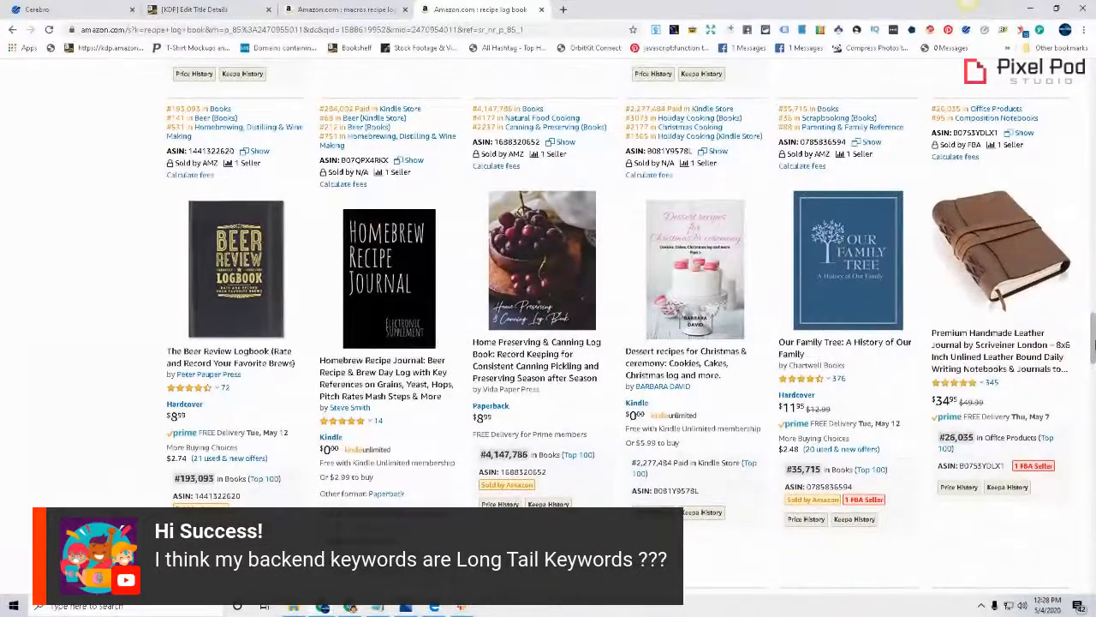
left_click_drag(1094, 344, 1070, 206)
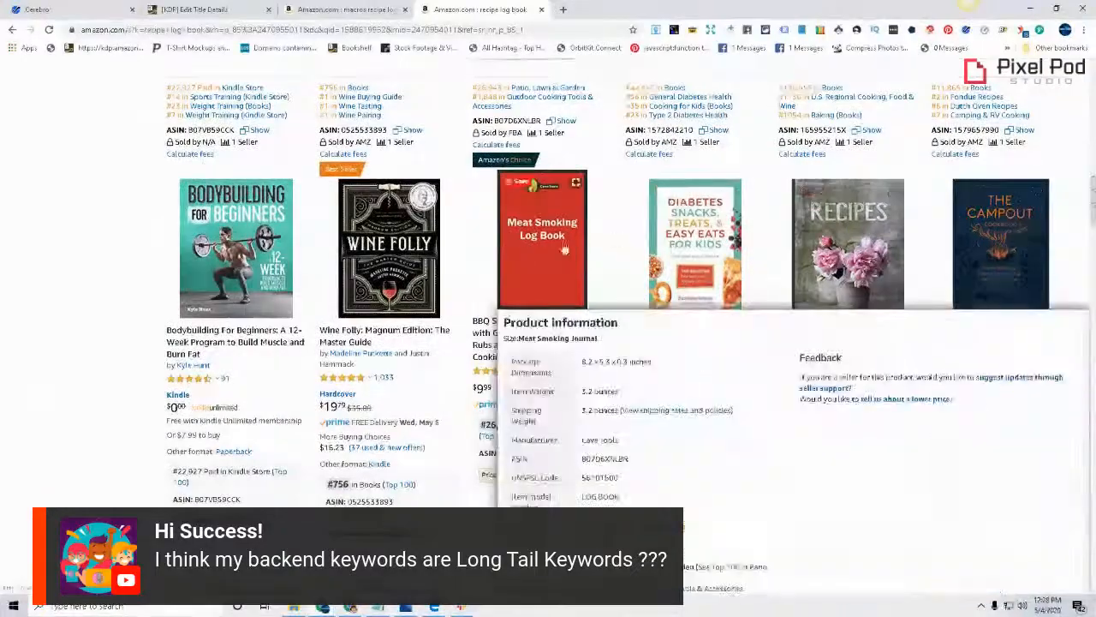
left_click_drag(1094, 190, 1093, 302)
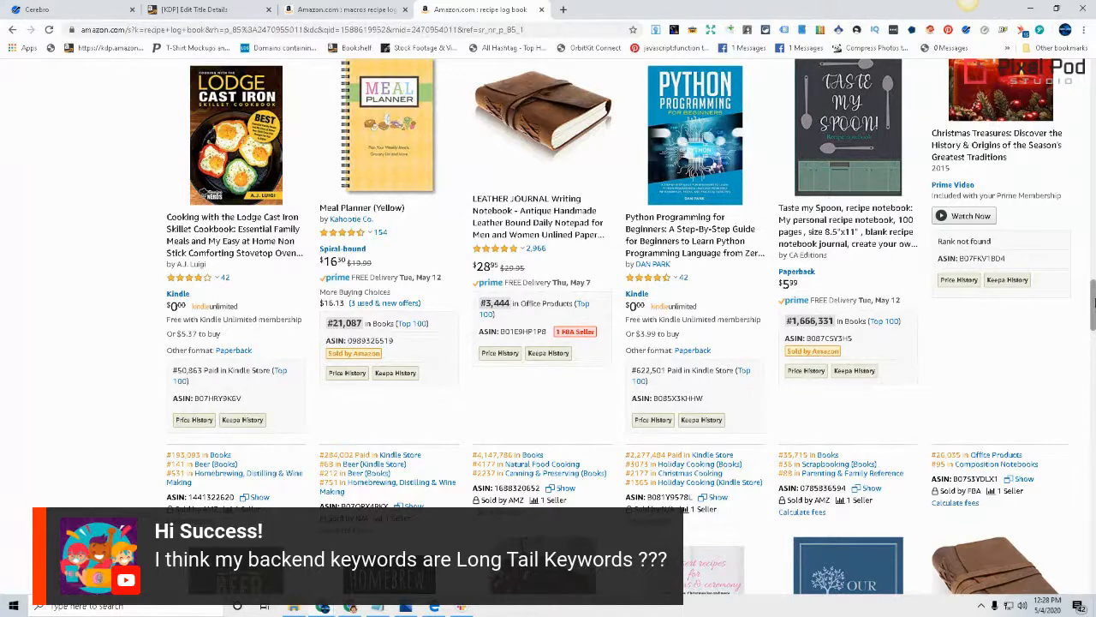
left_click_drag(1095, 303, 1094, 300)
mouse_move(250, 186)
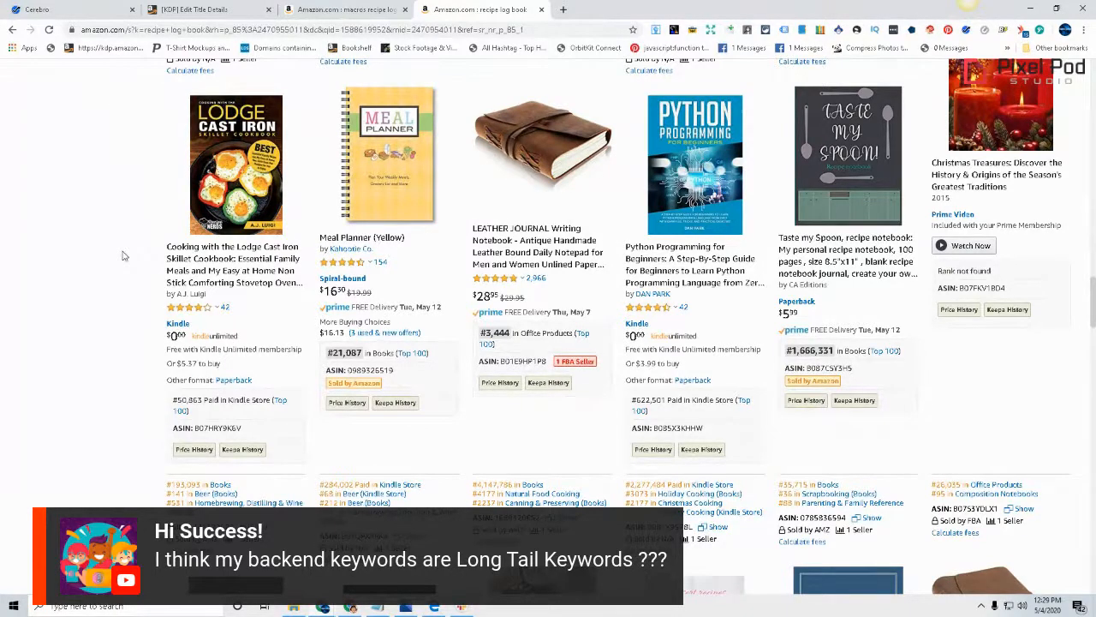
Examine the lower rows of Amazon results, from the Beer Review Logbook past My Keto Journal, for relevant title words and categories
scroll(115, 244, "down", 3)
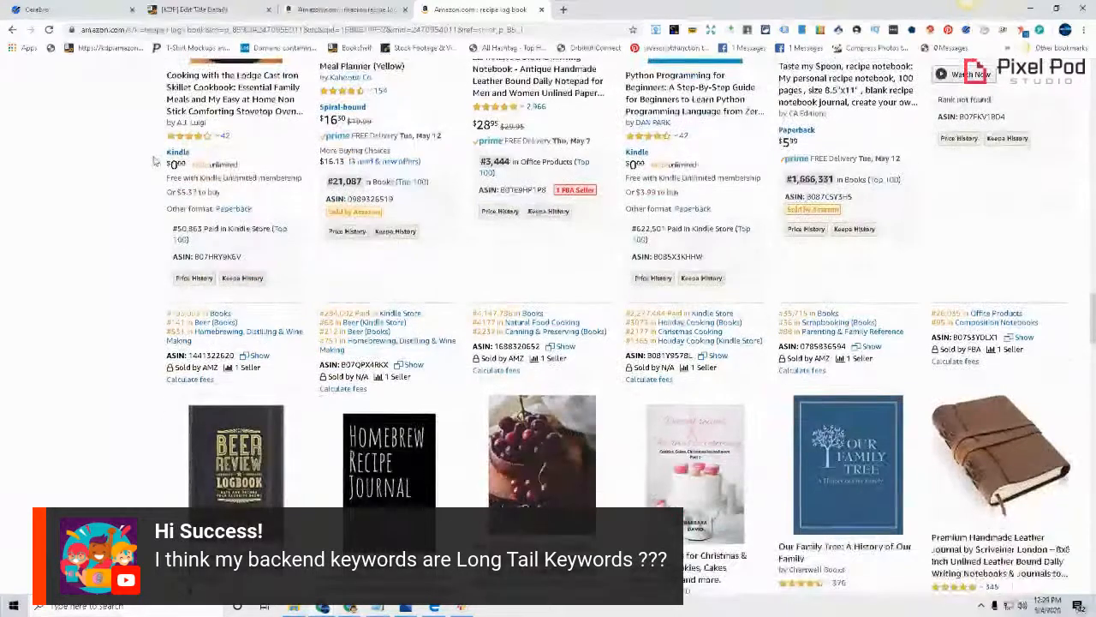
scroll(154, 160, "down", 1)
scroll(135, 183, "down", 2)
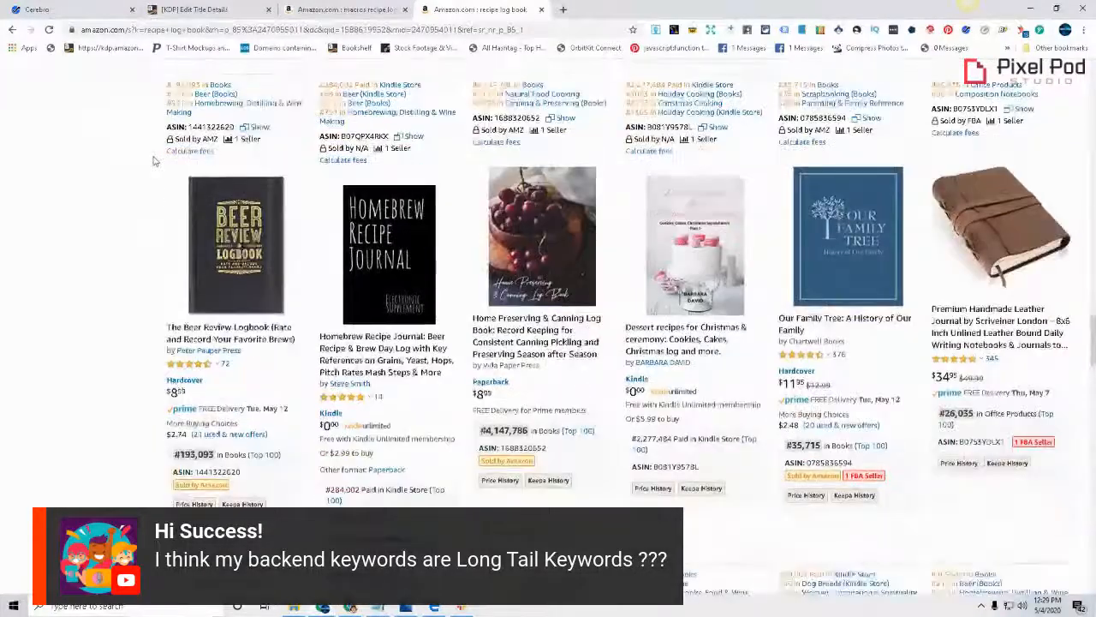
scroll(123, 179, "down", 2)
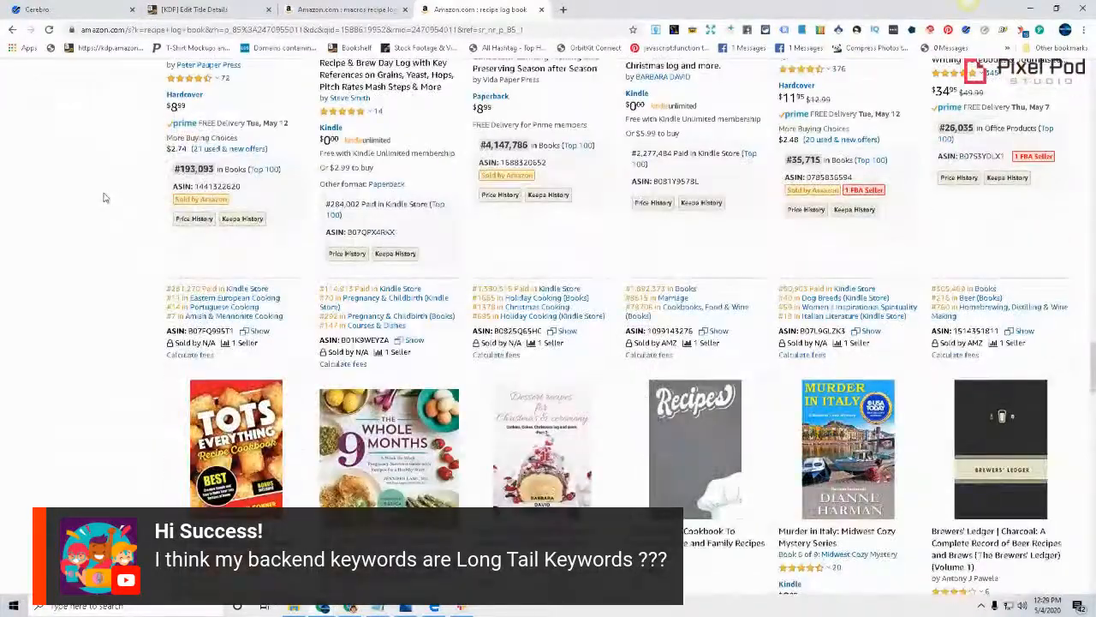
scroll(96, 196, "down", 1)
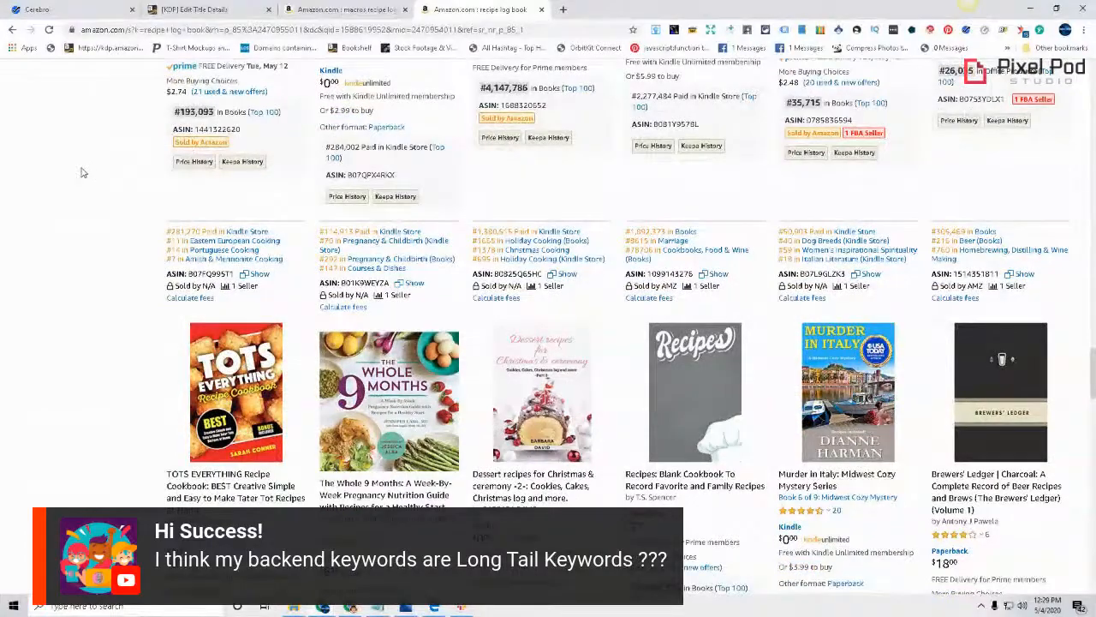
scroll(77, 163, "down", 1)
scroll(74, 156, "down", 4)
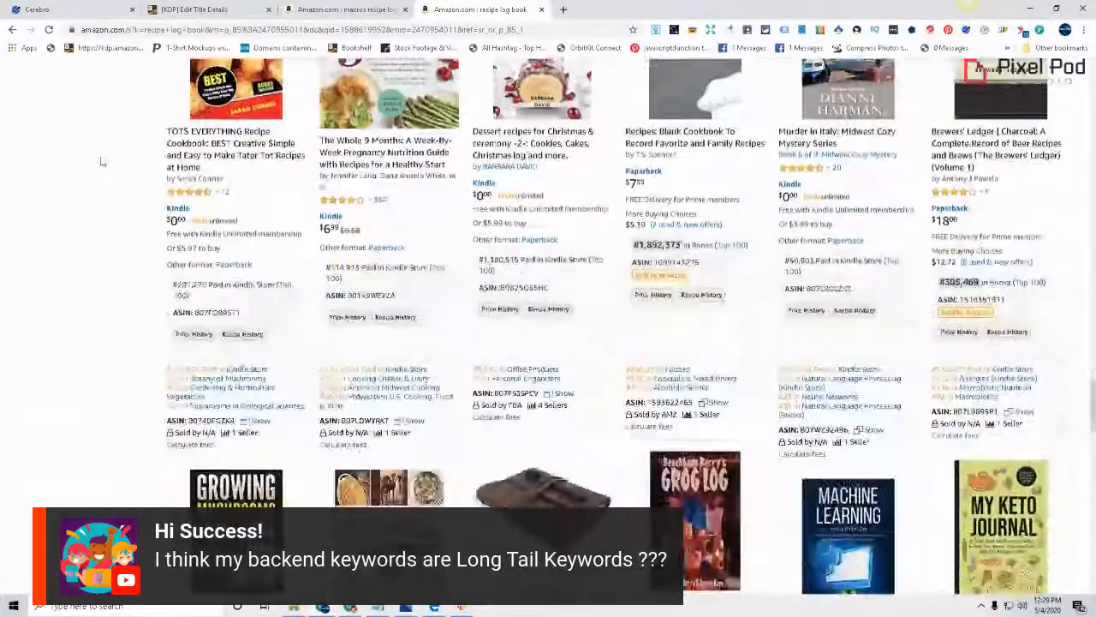
scroll(94, 160, "down", 3)
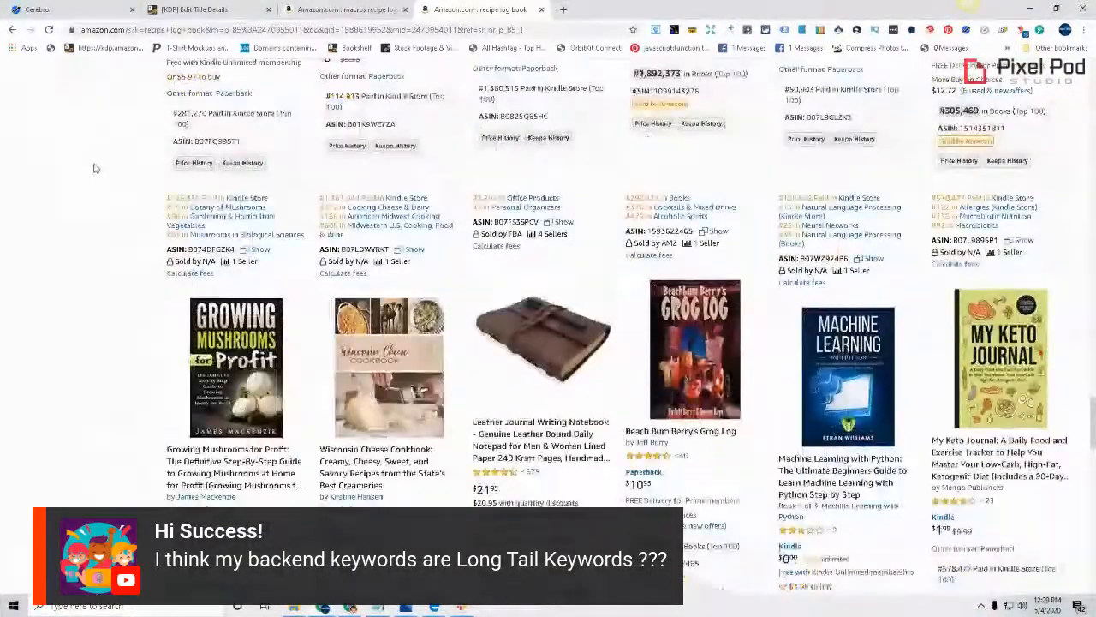
scroll(90, 159, "down", 1)
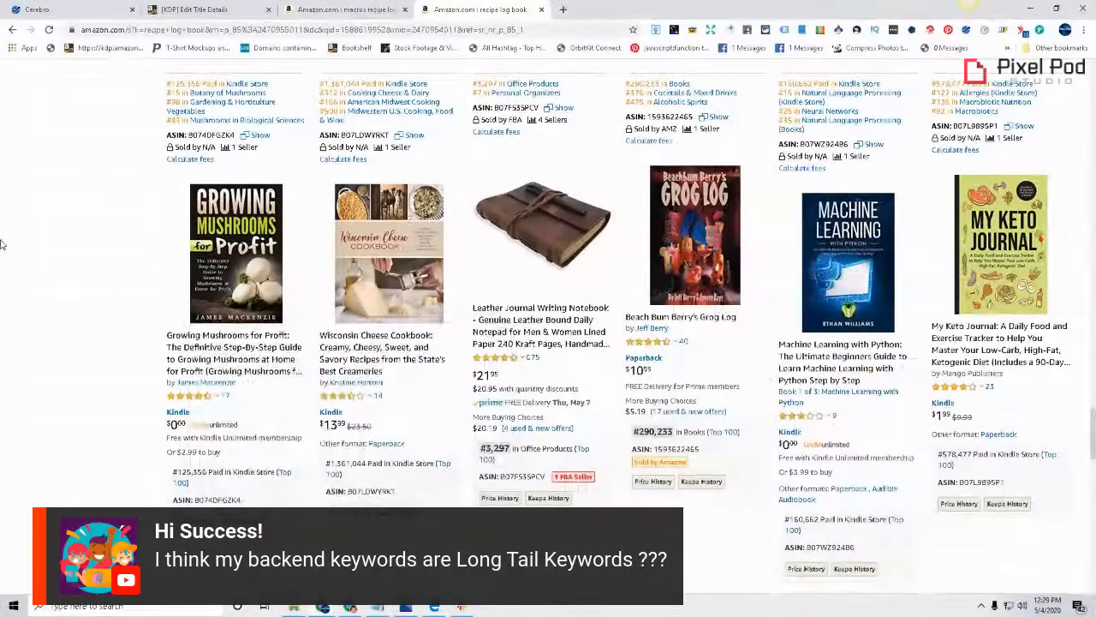
scroll(1, 227, "down", 5)
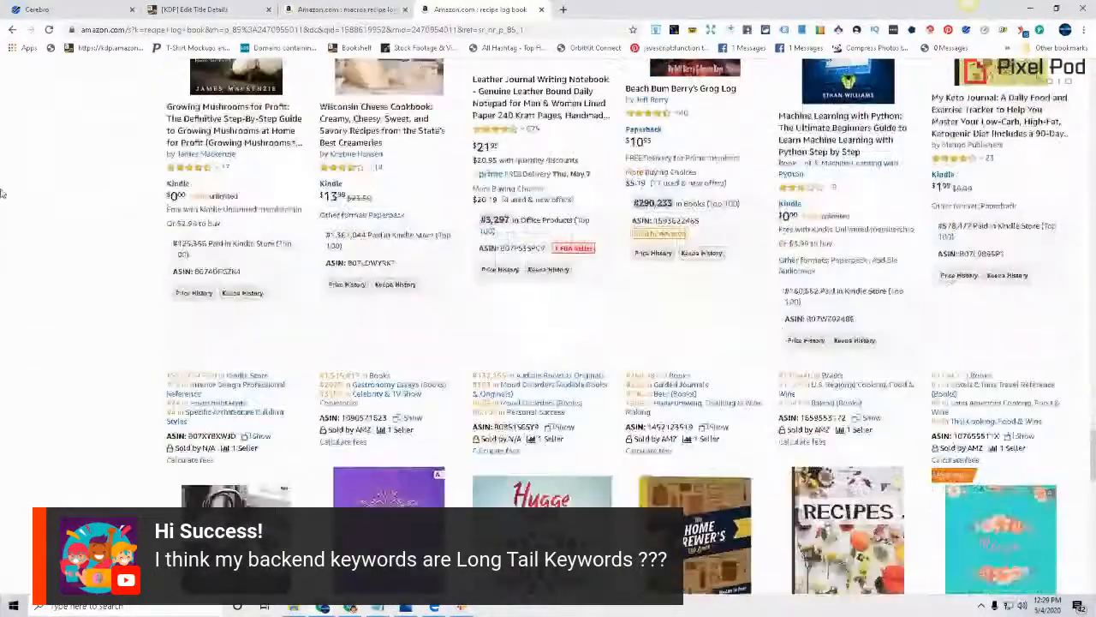
Examine the last rows of the first Amazon results page for relevant title words and open results page 2
scroll(2, 184, "down", 2)
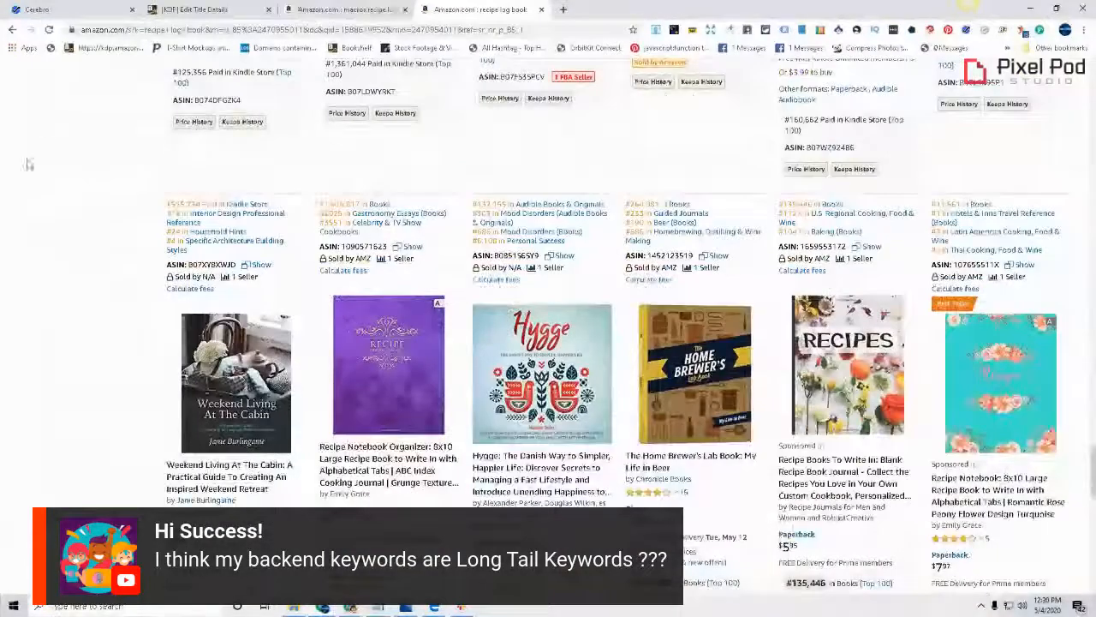
scroll(26, 200, "down", 2)
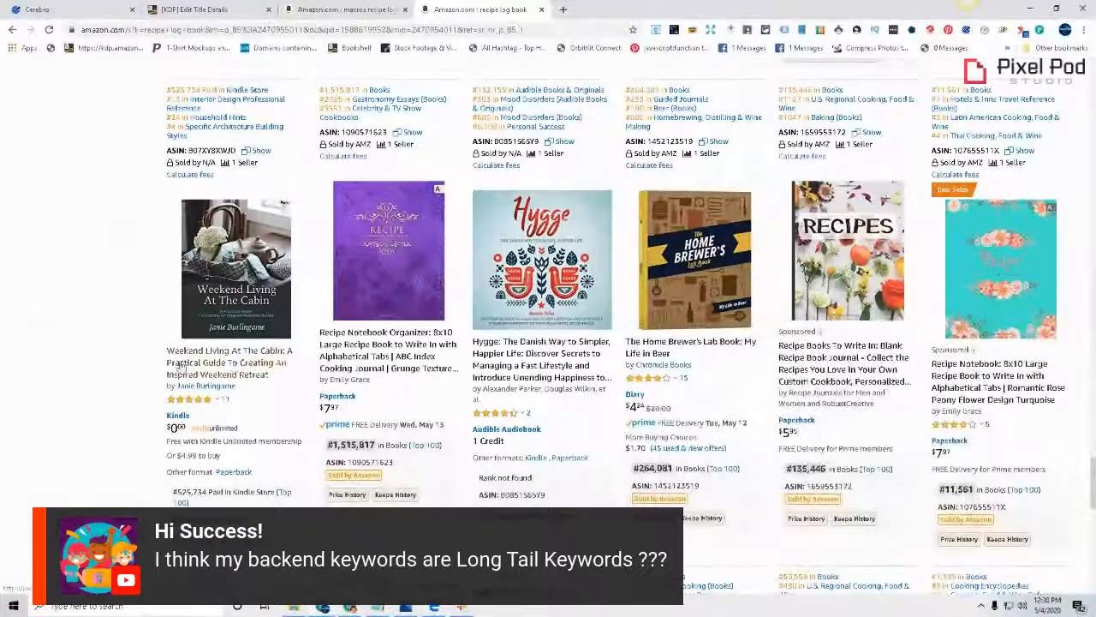
scroll(163, 253, "down", 4)
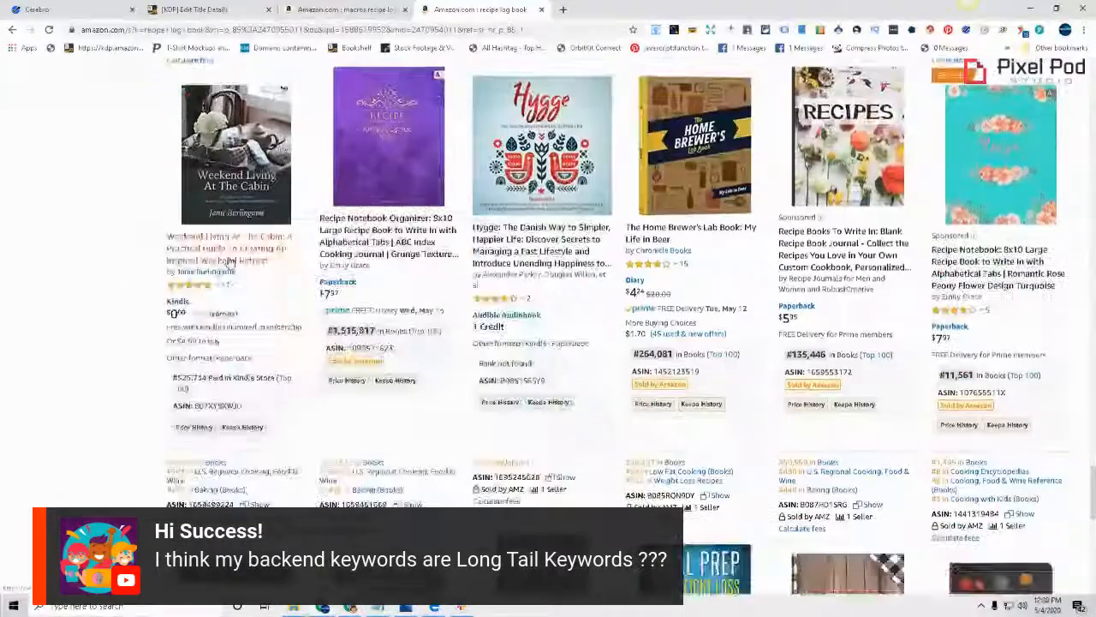
scroll(229, 261, "down", 2)
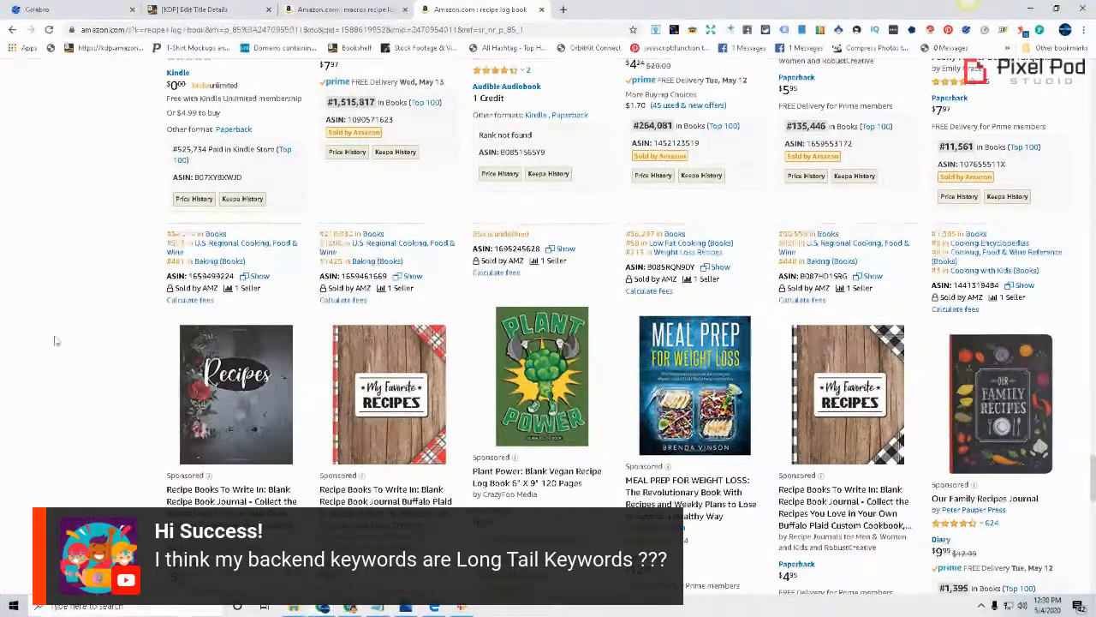
scroll(59, 340, "down", 3)
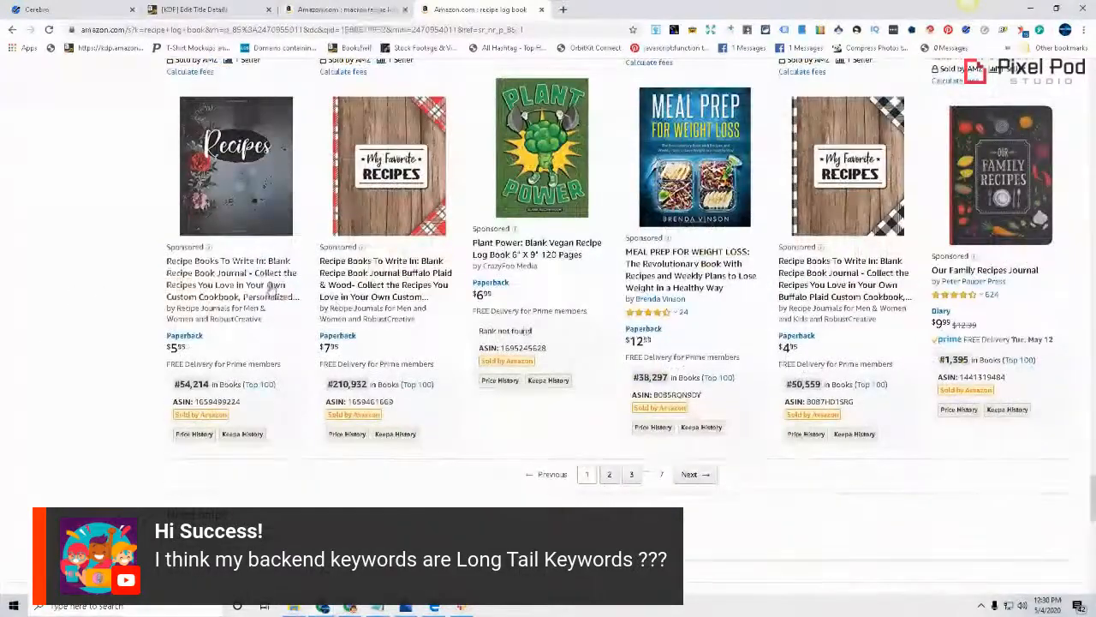
scroll(616, 424, "down", 1)
left_click(609, 418)
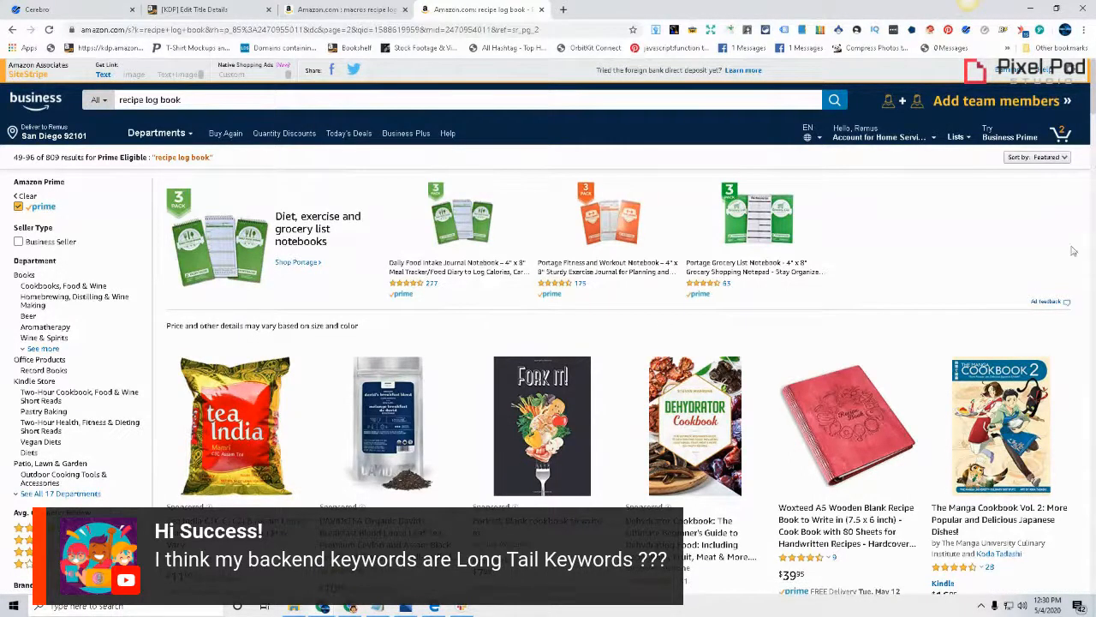
Examine the recipe, diet and cookbook titles on results page 2, from Fork It! downward, and return to the first results page
scroll(969, 297, "down", 1)
mouse_move(854, 319)
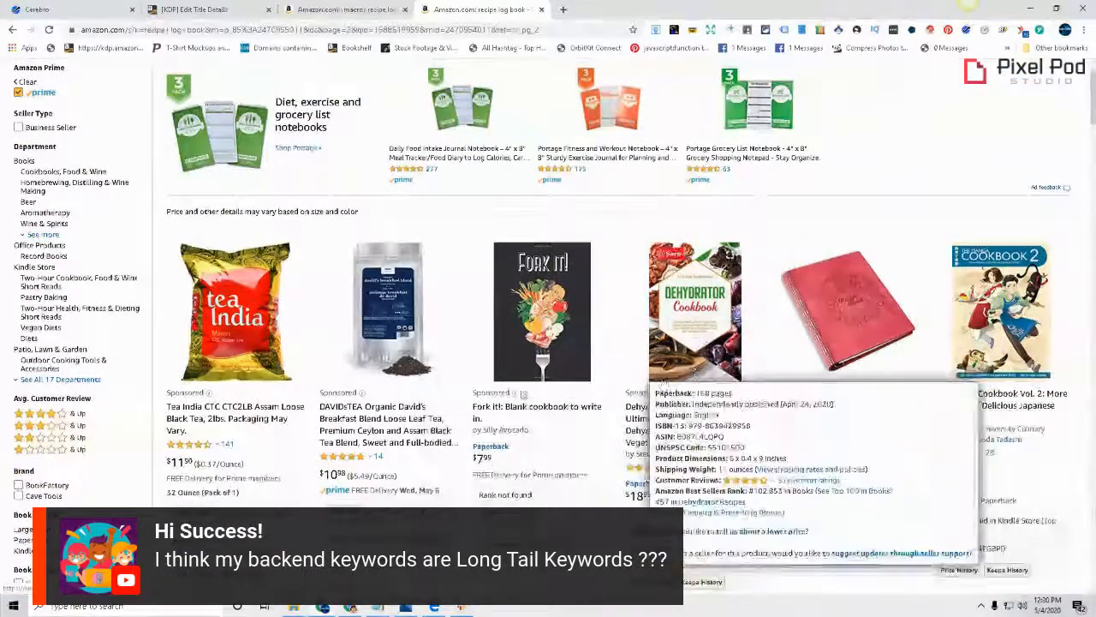
scroll(540, 434, "down", 2)
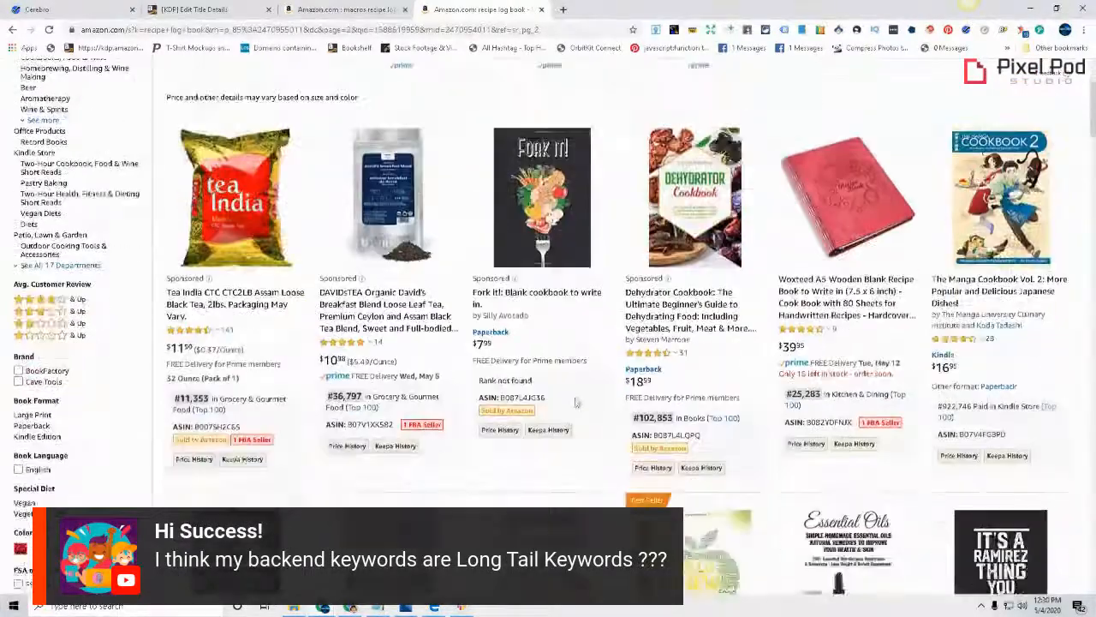
scroll(595, 337, "down", 1)
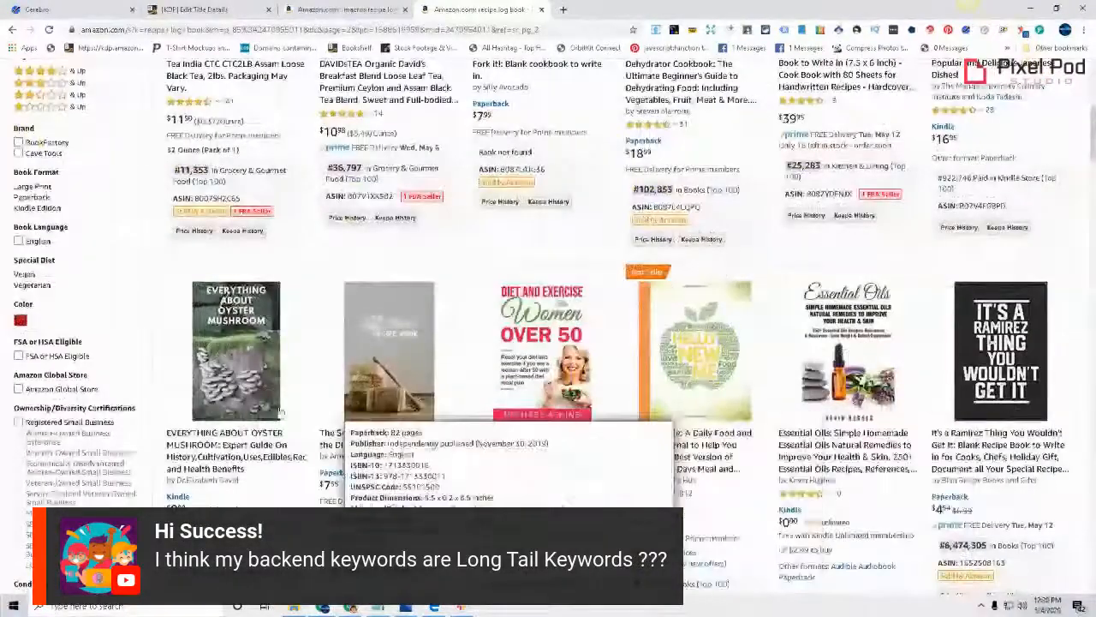
mouse_move(362, 380)
mouse_move(697, 240)
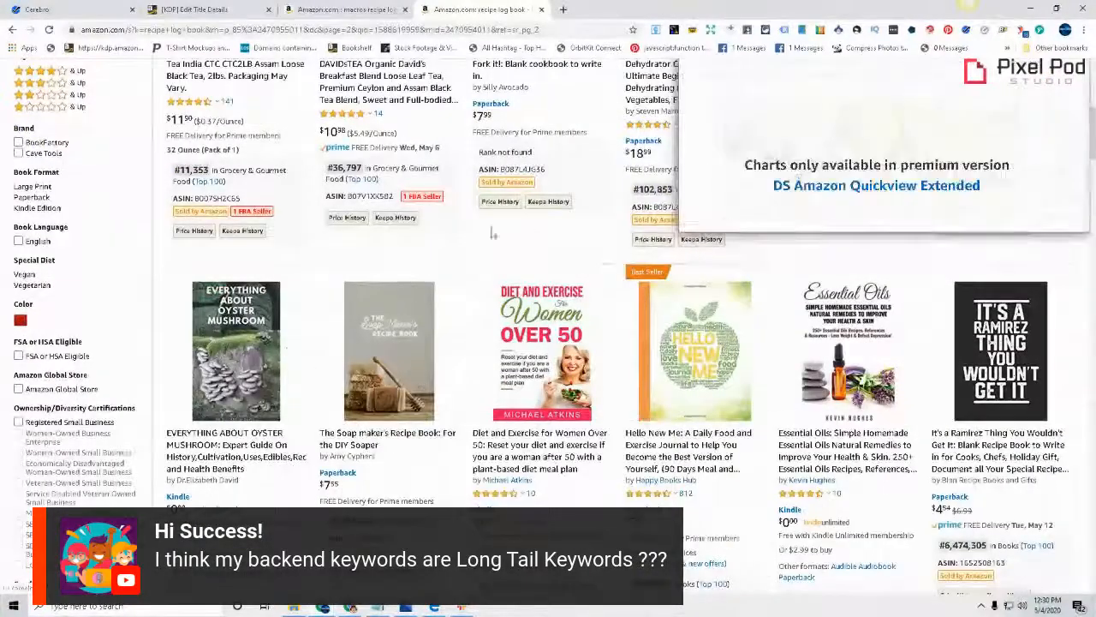
scroll(644, 230, "down", 2)
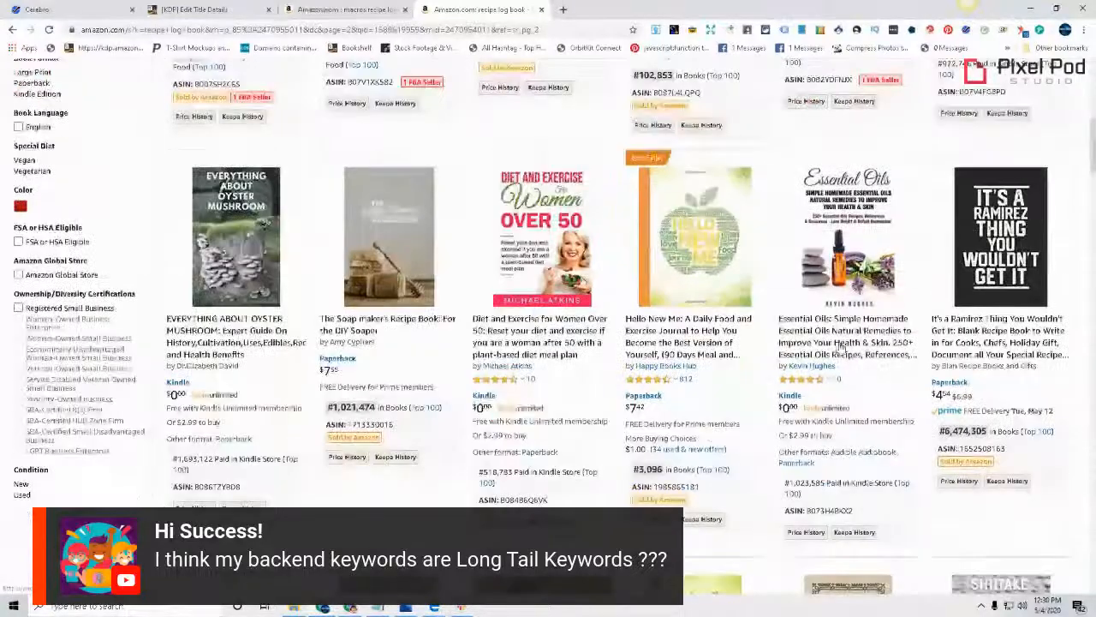
scroll(591, 384, "down", 2)
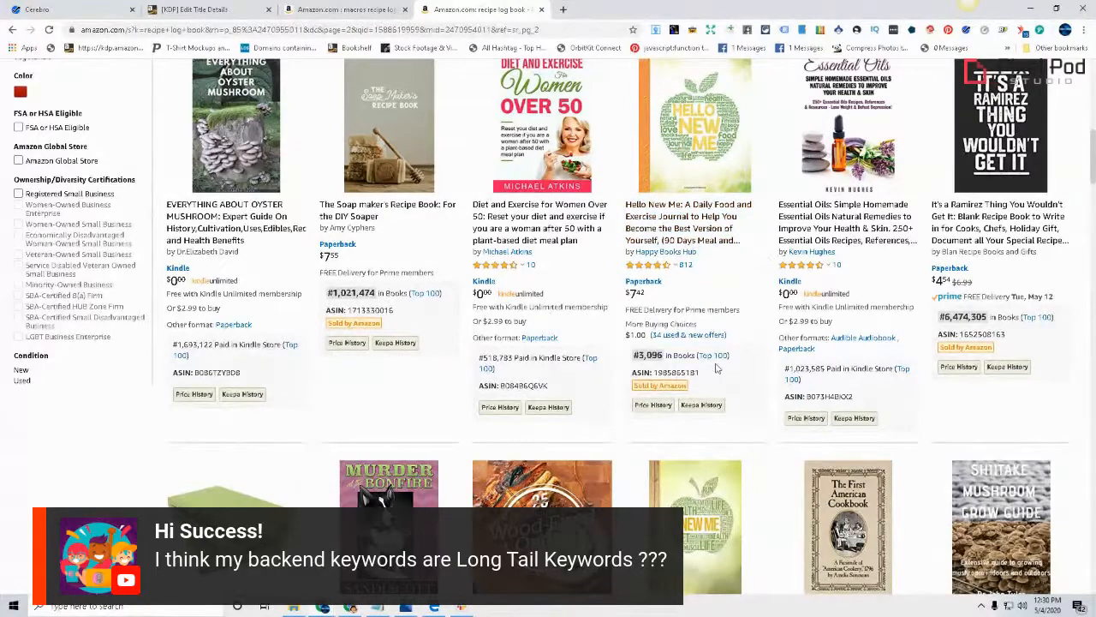
scroll(802, 336, "up", 1)
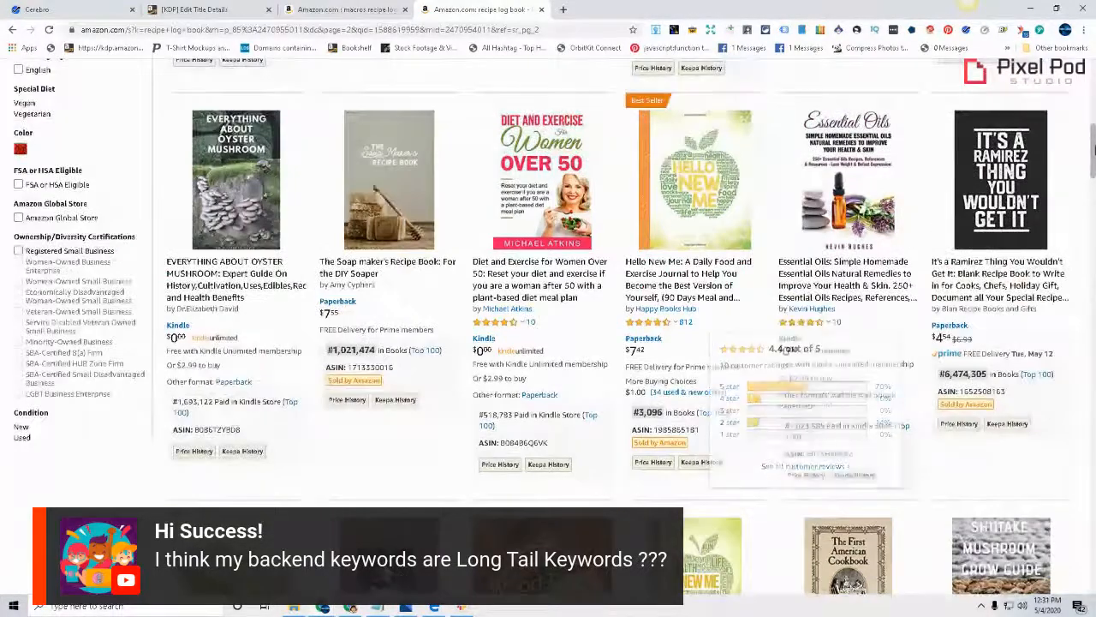
scroll(803, 335, "down", 20)
scroll(408, 328, "down", 10)
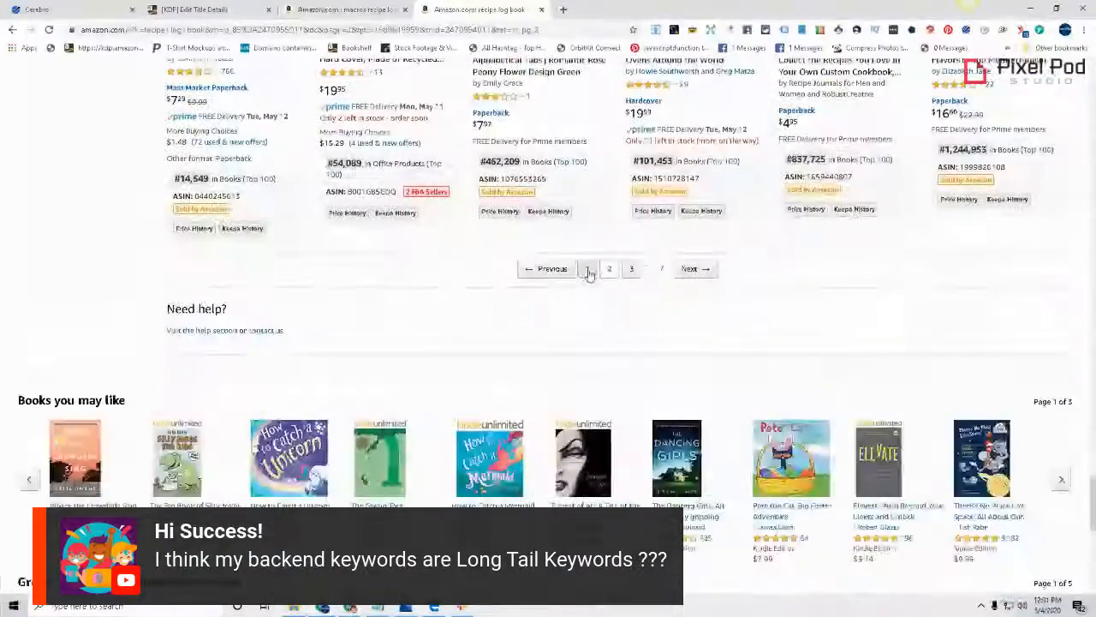
left_click(589, 272)
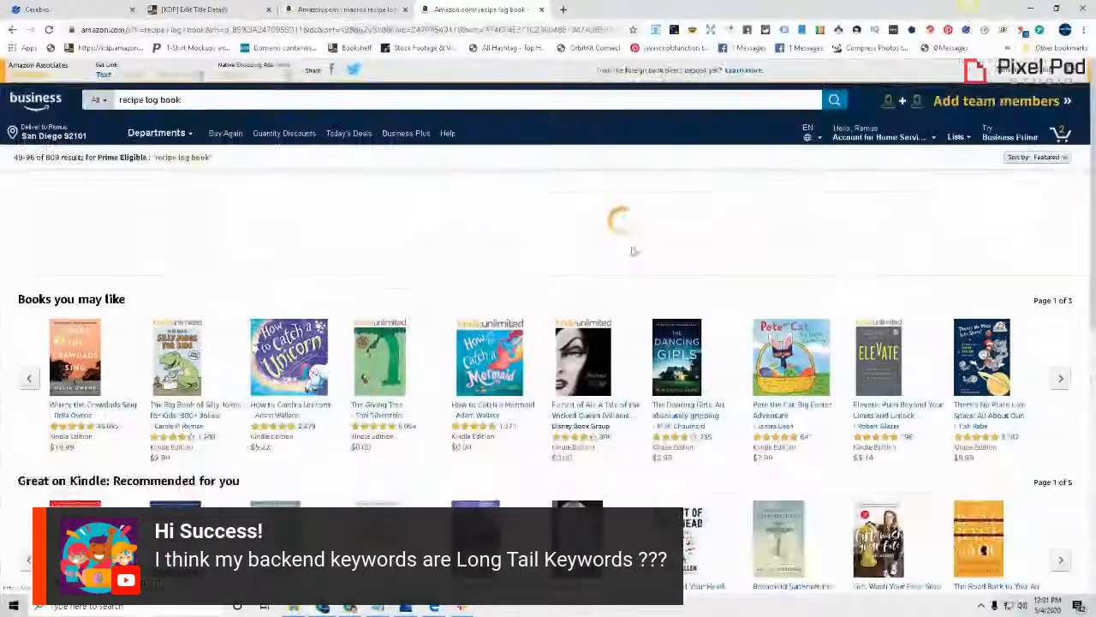
Switch to the recipe book PDF in Edge and review the fields of its Recipe Card interior page
left_click(434, 608)
left_click(202, 8)
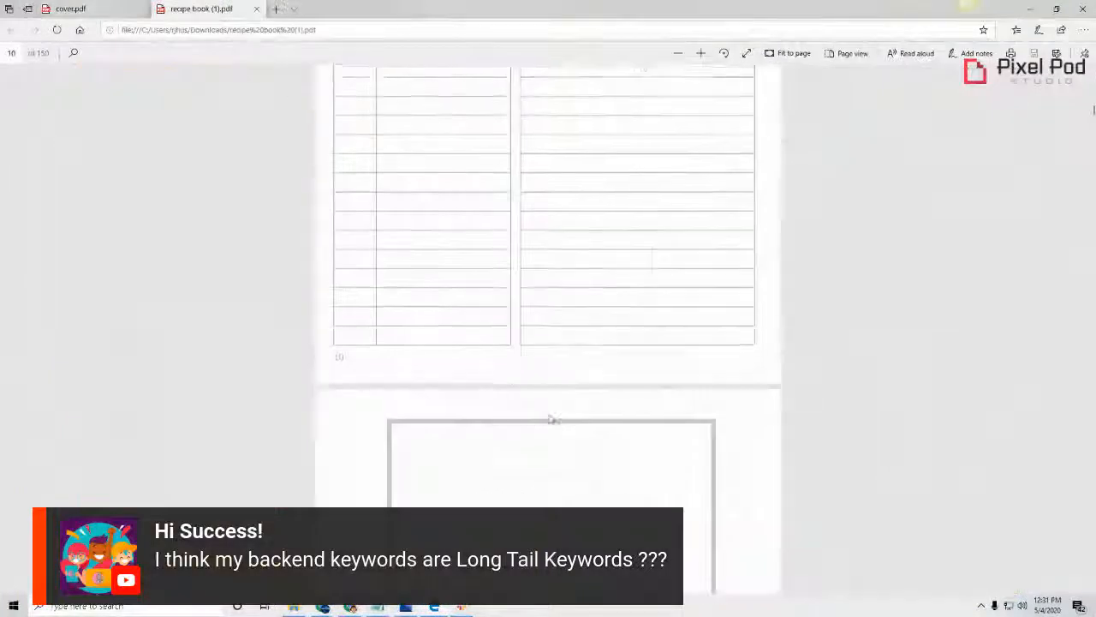
scroll(551, 418, "down", 10)
scroll(647, 340, "down", 1)
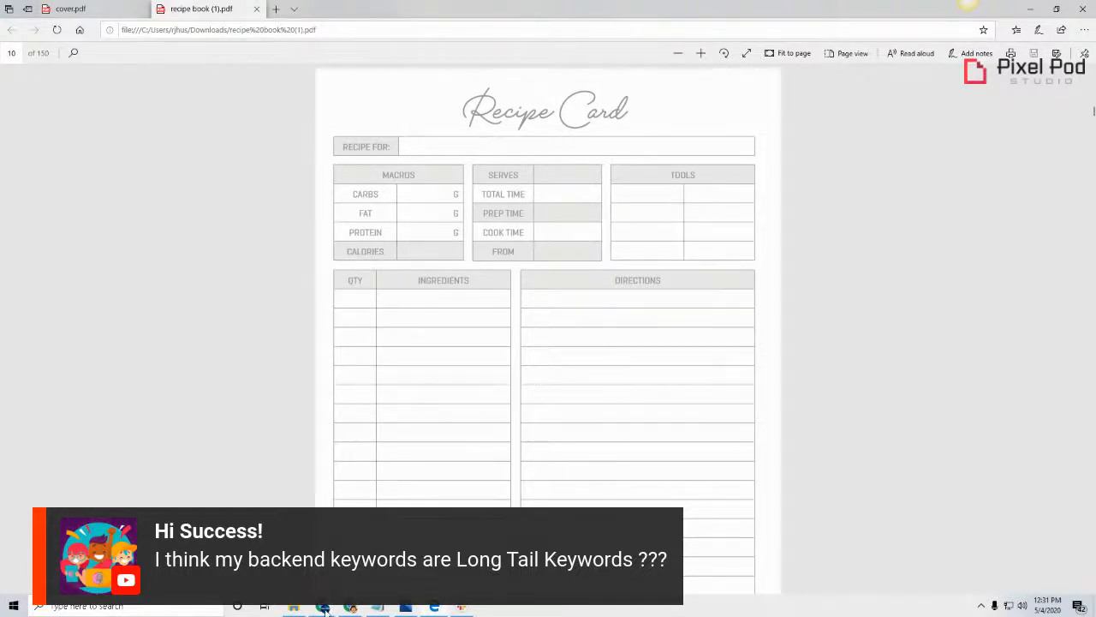
Copy the keyword "Diet" from the Notepad list into the subtitle of the KDP paperback details
mouse_move(326, 610)
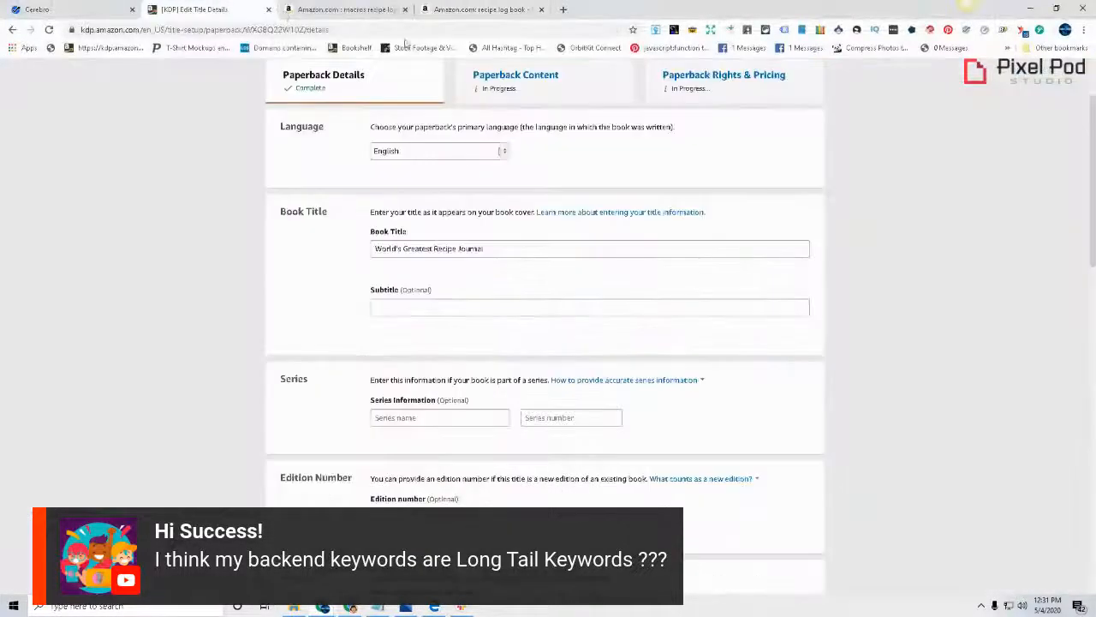
left_click(528, 305)
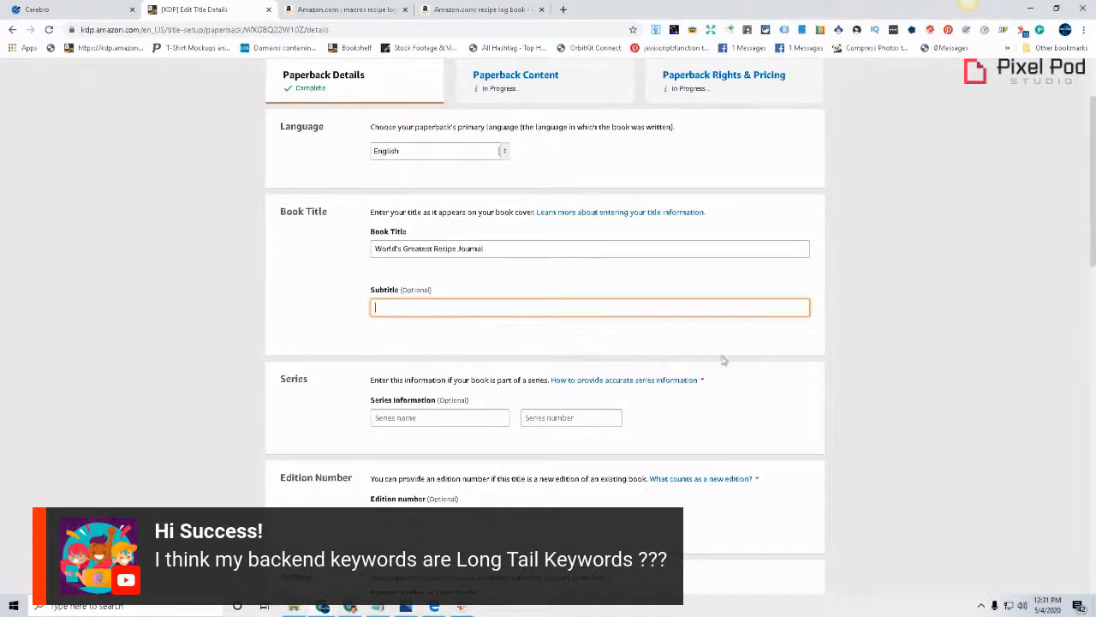
left_click(380, 607)
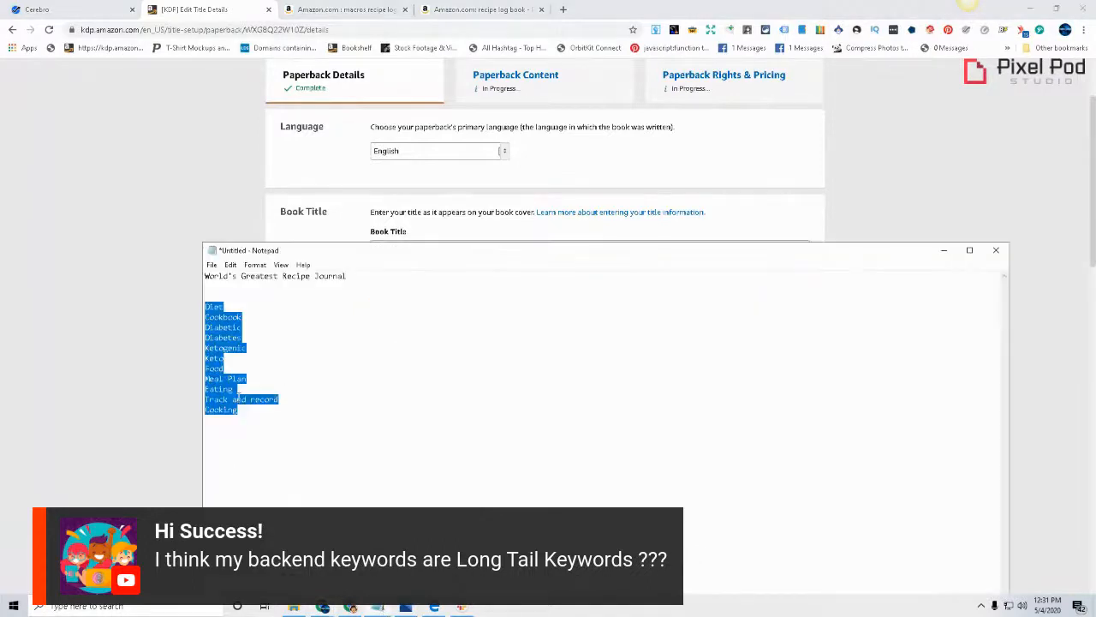
left_click(219, 325)
double_click(220, 306)
right_click(216, 306)
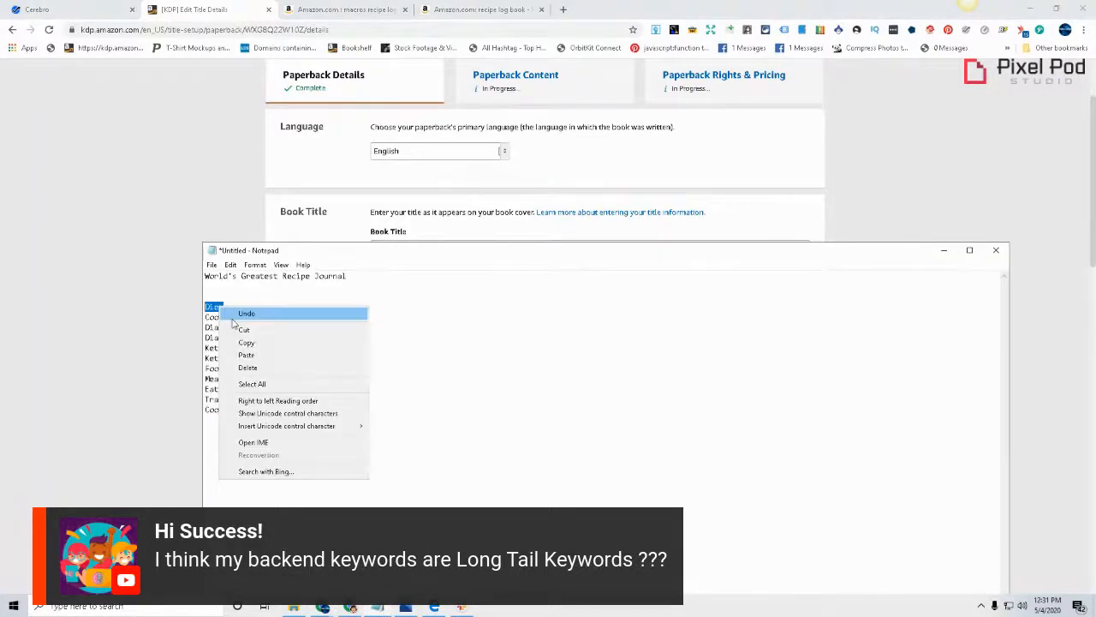
left_click(356, 341)
left_click(117, 320)
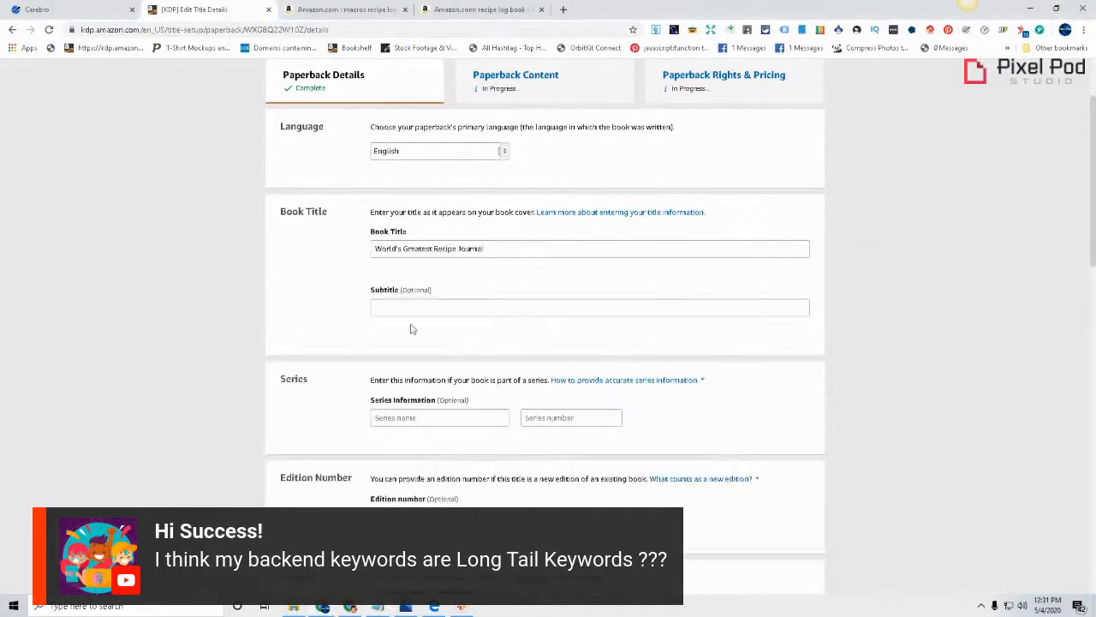
left_click(423, 314)
key("ctrl+v")
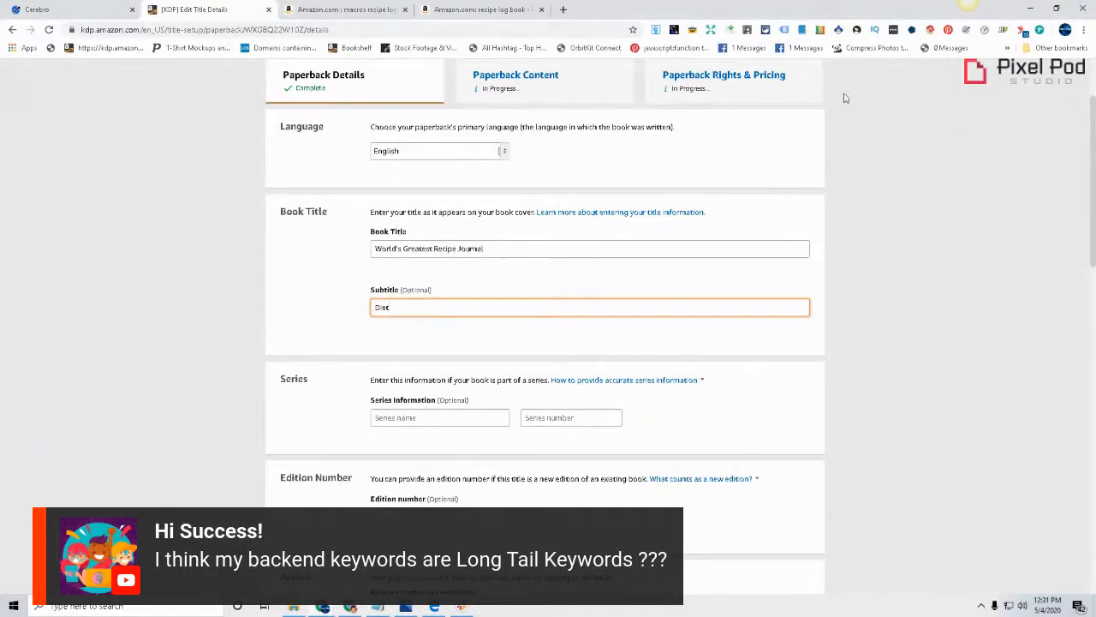
Try adding the keyword "Cookbook" from the Notepad list after "Diet" in the KDP subtitle
left_click(378, 606)
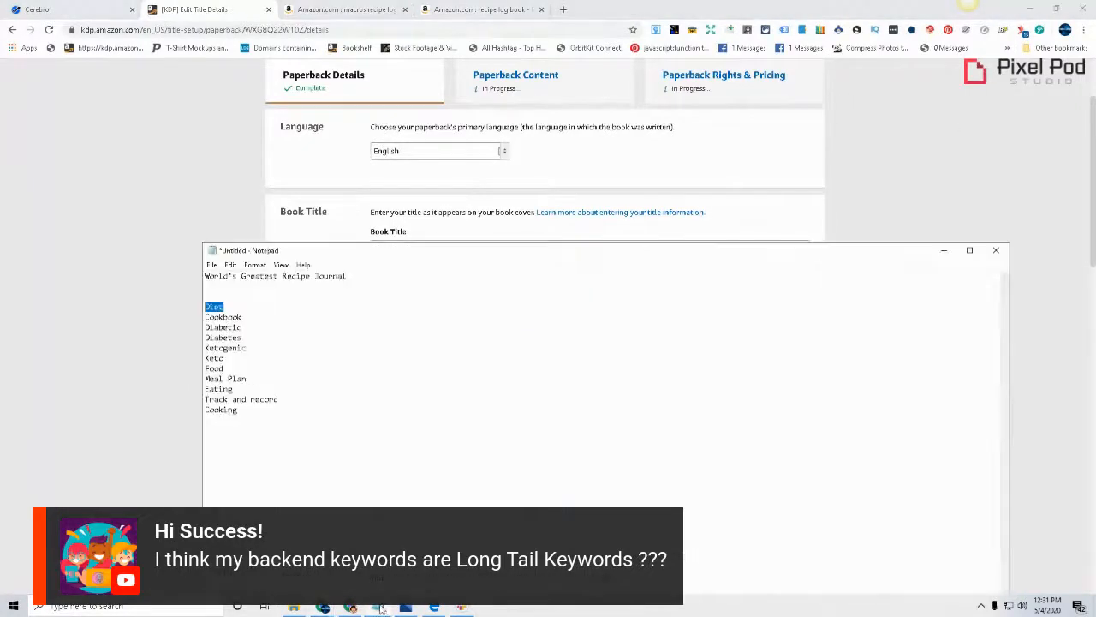
left_click_drag(536, 250, 880, 166)
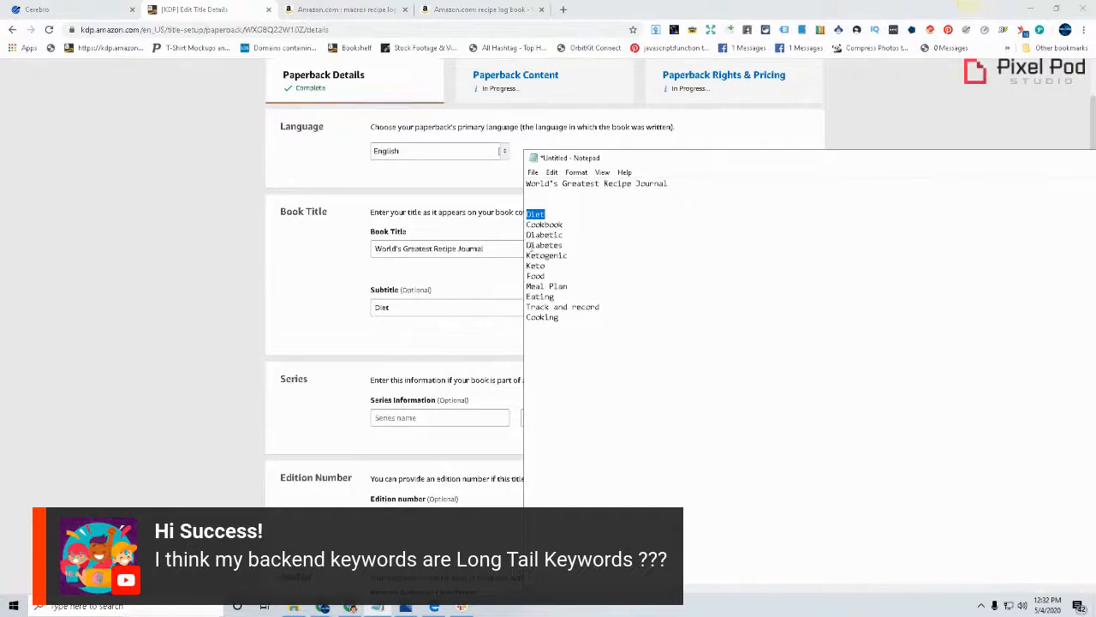
double_click(544, 234)
double_click(535, 224)
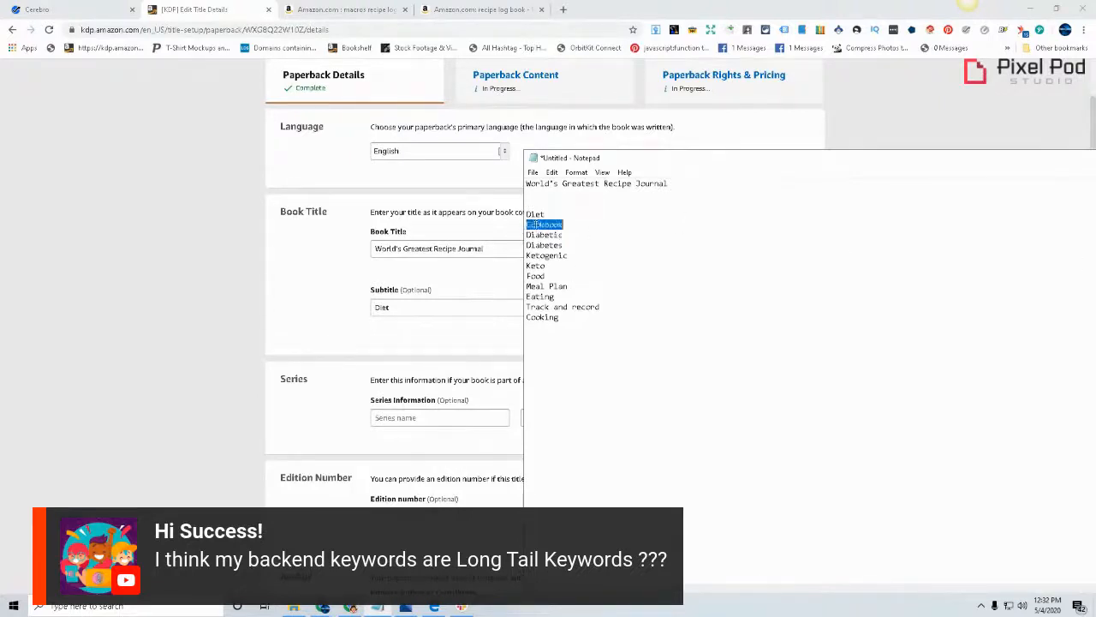
right_click(562, 227)
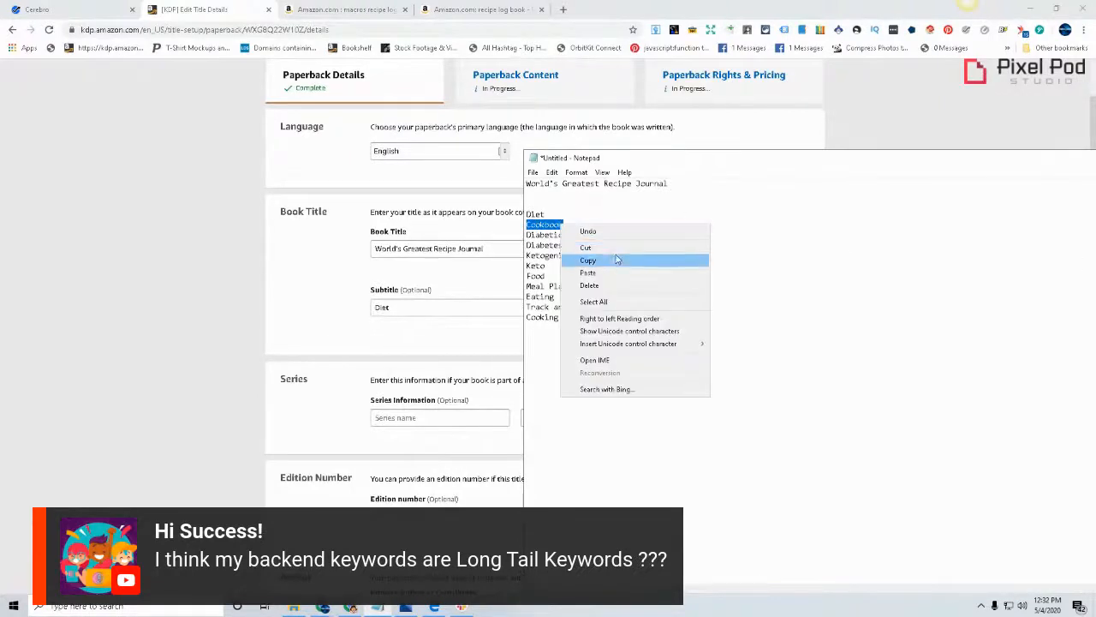
left_click(613, 257)
left_click(431, 307)
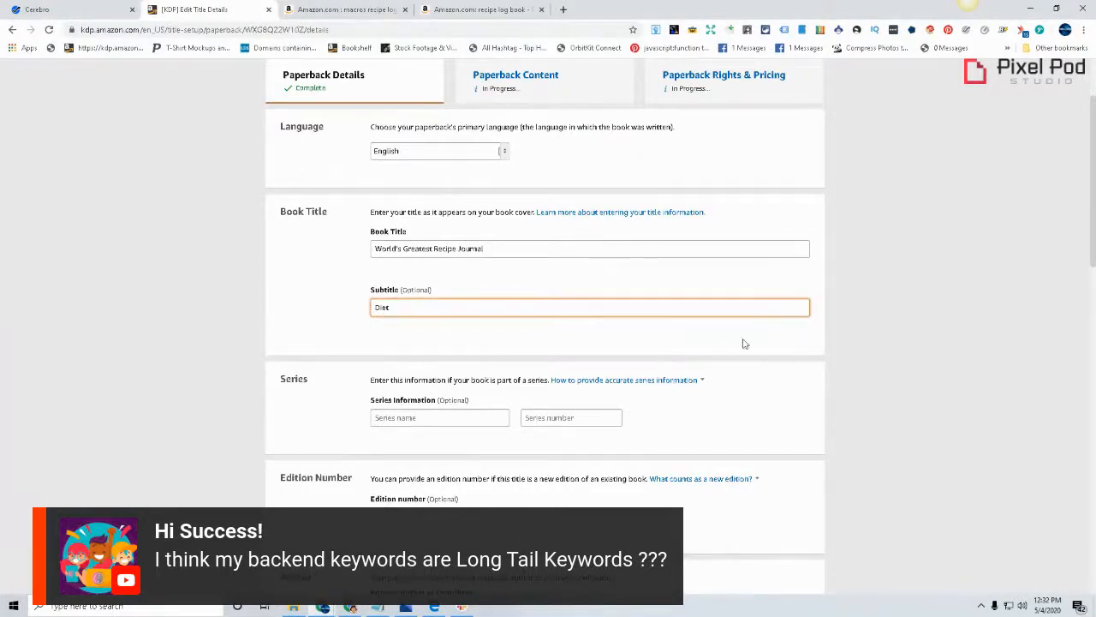
key("ctrl+v")
double_click(413, 310)
key("BackSpace")
Copy the keyword "Diabetic" from the Notepad list and paste it after "Diet" in the KDP subtitle
left_click(378, 606)
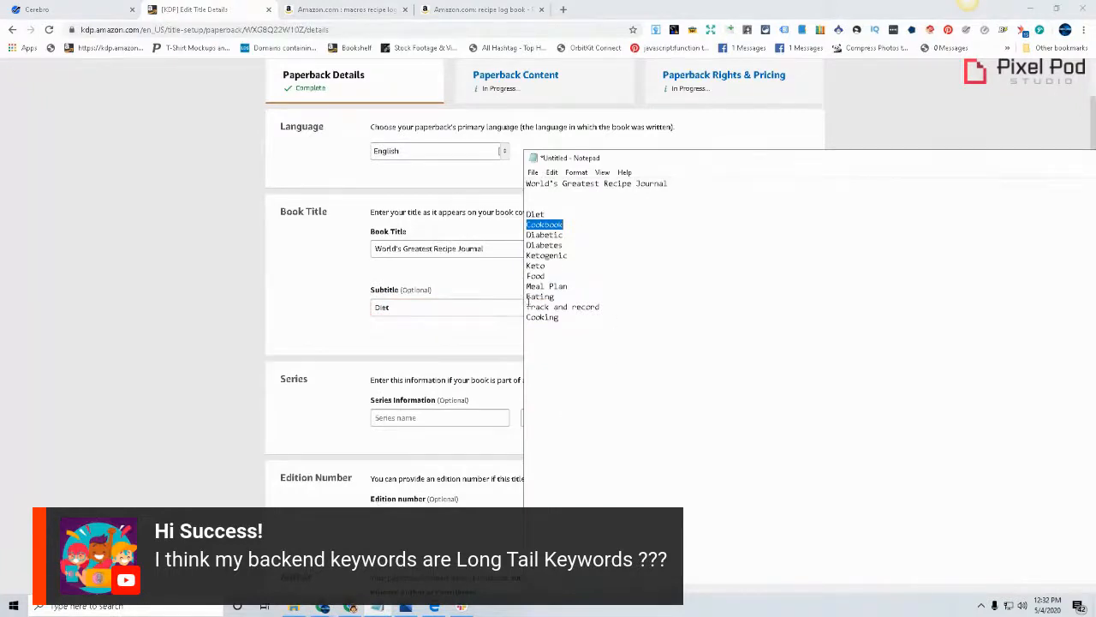
double_click(540, 234)
right_click(540, 237)
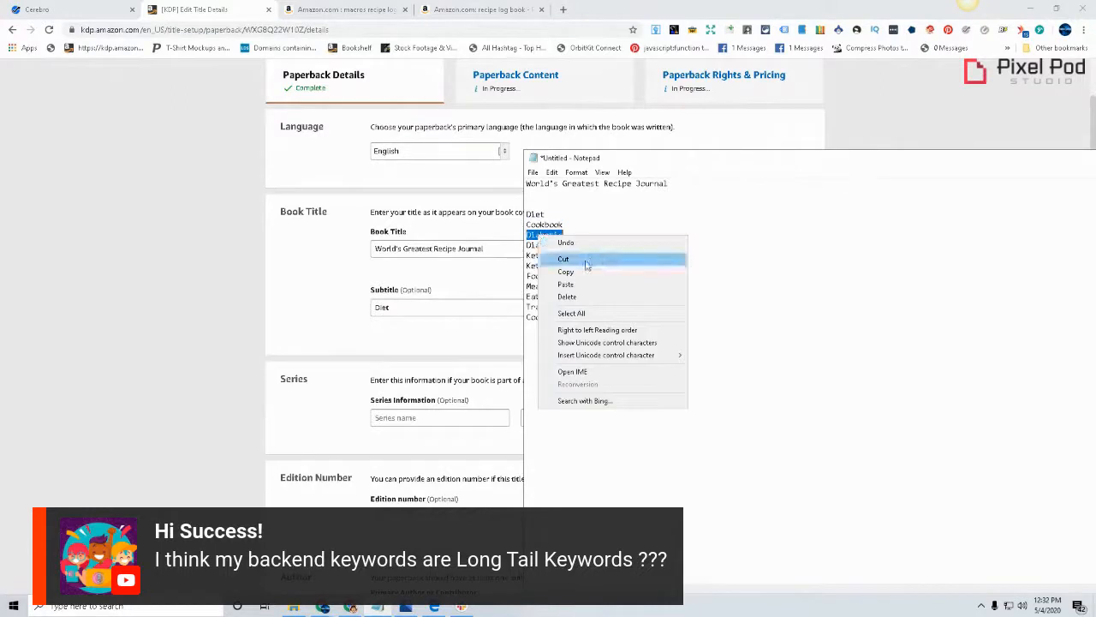
left_click(584, 272)
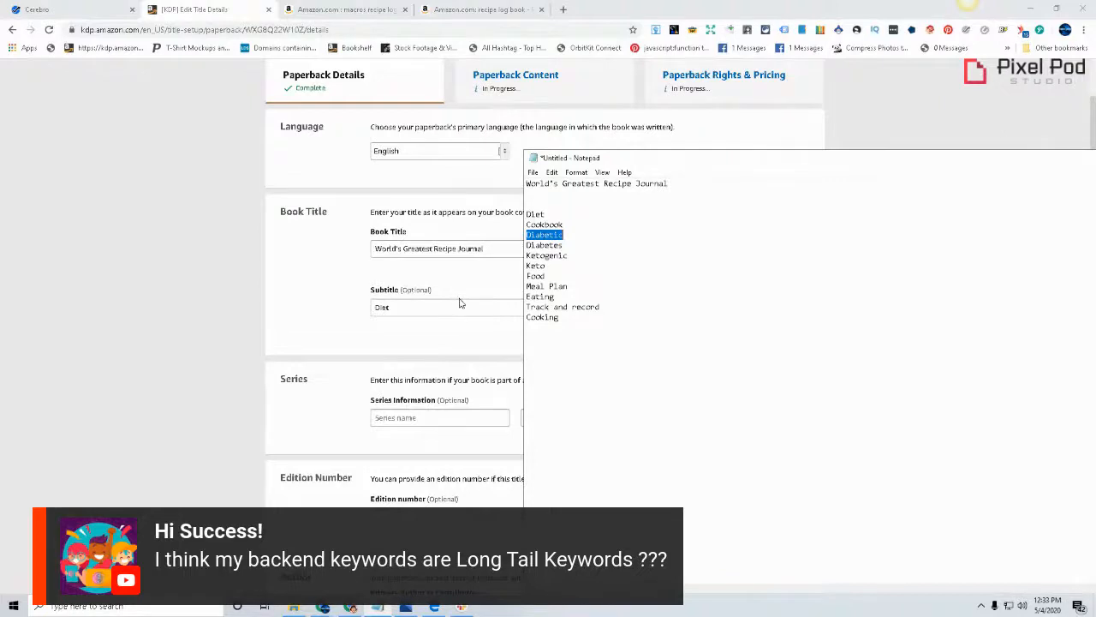
left_click(413, 302)
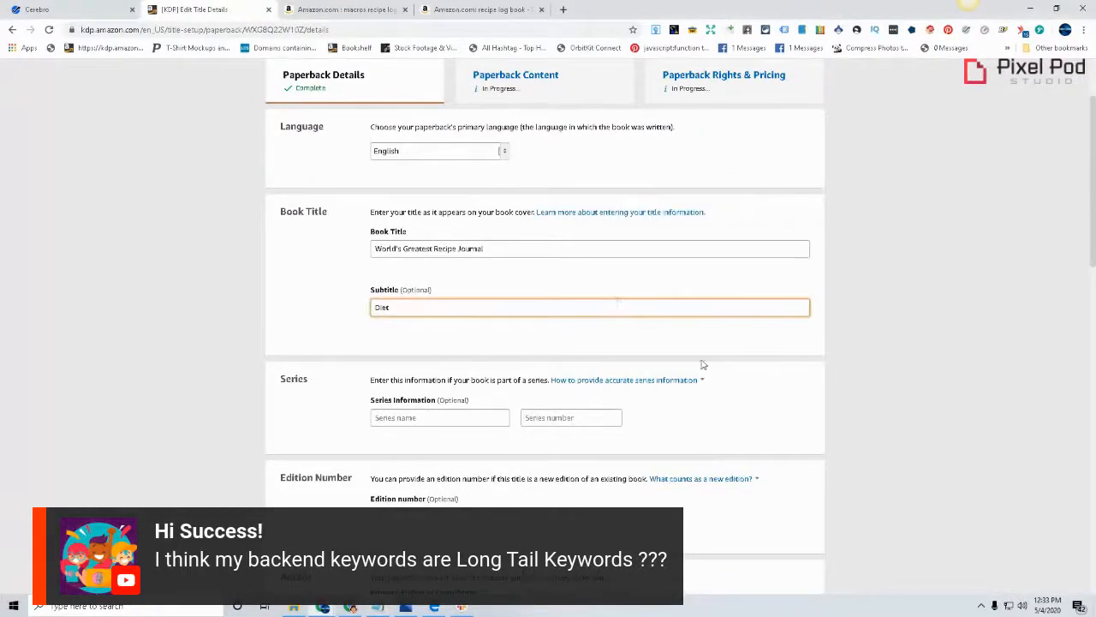
key("ctrl+v")
Search Amazon for "Diabetic log book" in place of the macros recipe log book search
left_click(523, 10)
left_click(384, 8)
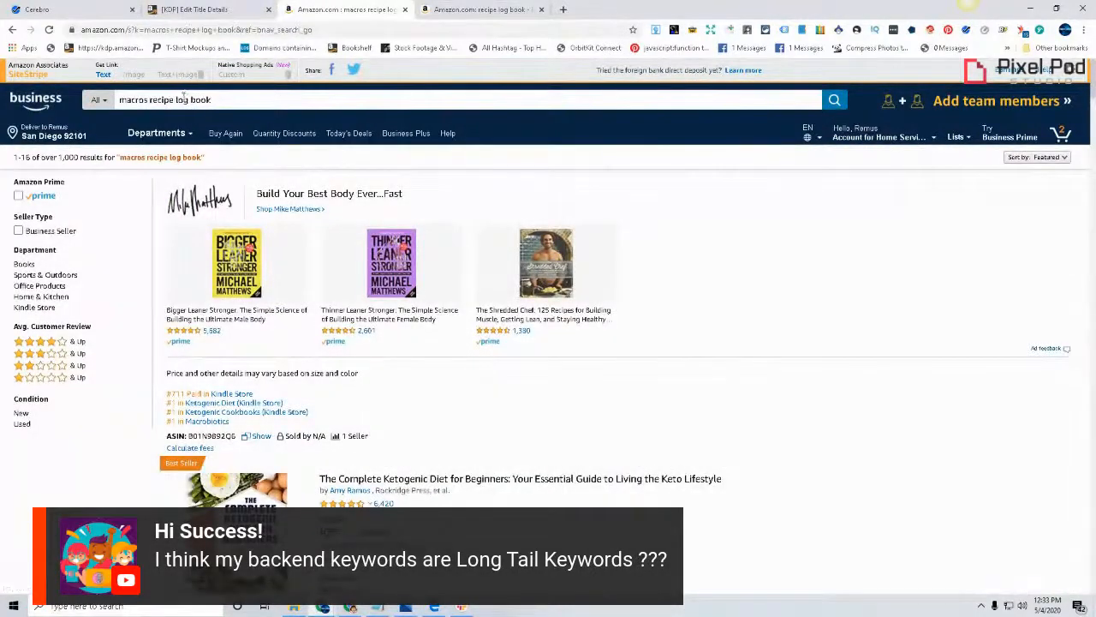
left_click_drag(175, 101, 119, 100)
type("Diabetic")
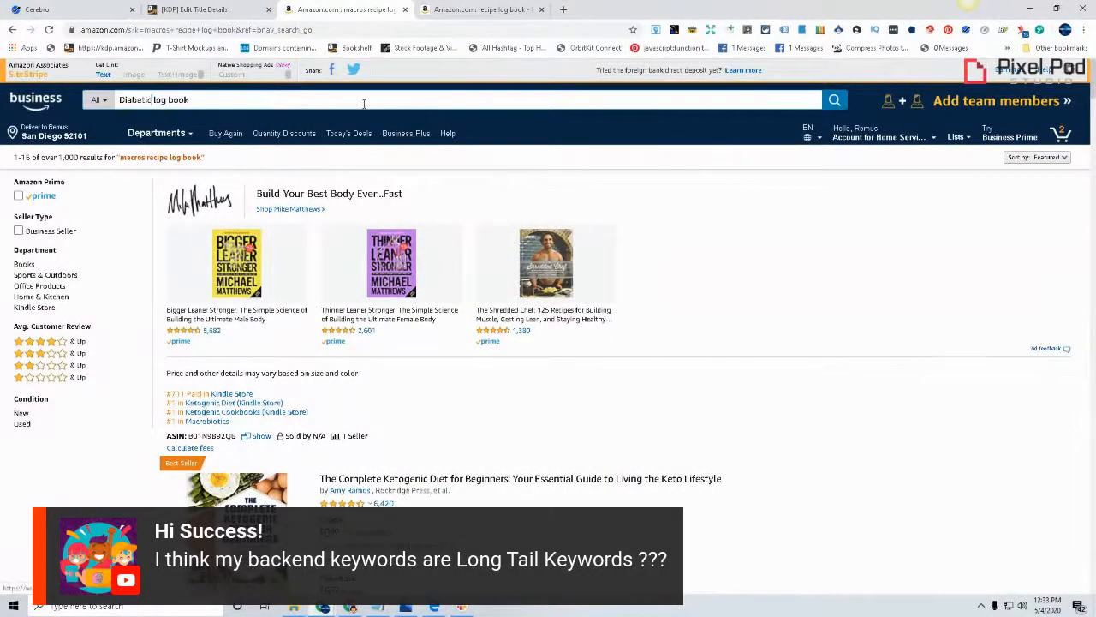
key("Return")
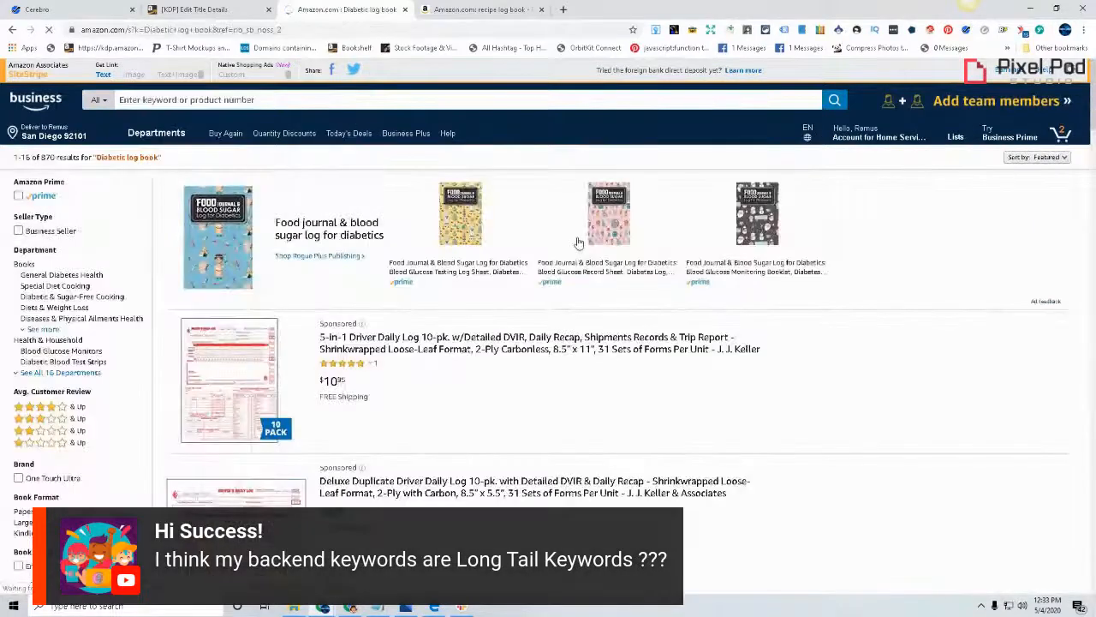
Open the "Blood Sugar Logbook (Daily Tracker for Optimum Wellness)" listing from the diabetic log book search results
scroll(578, 241, "down", 3)
scroll(577, 241, "down", 5)
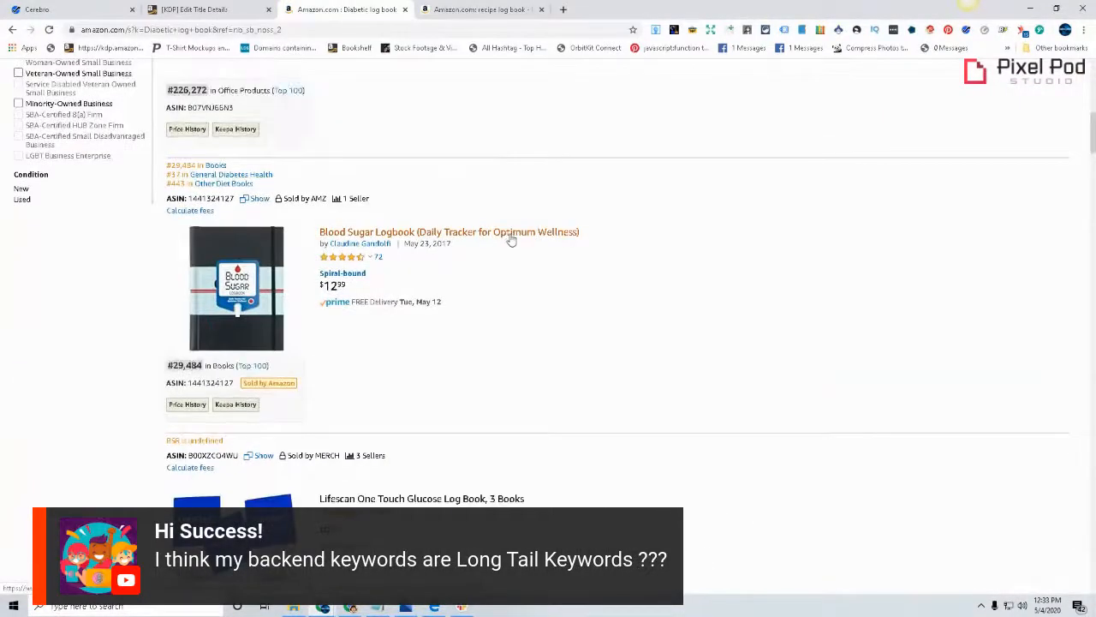
left_click(511, 239)
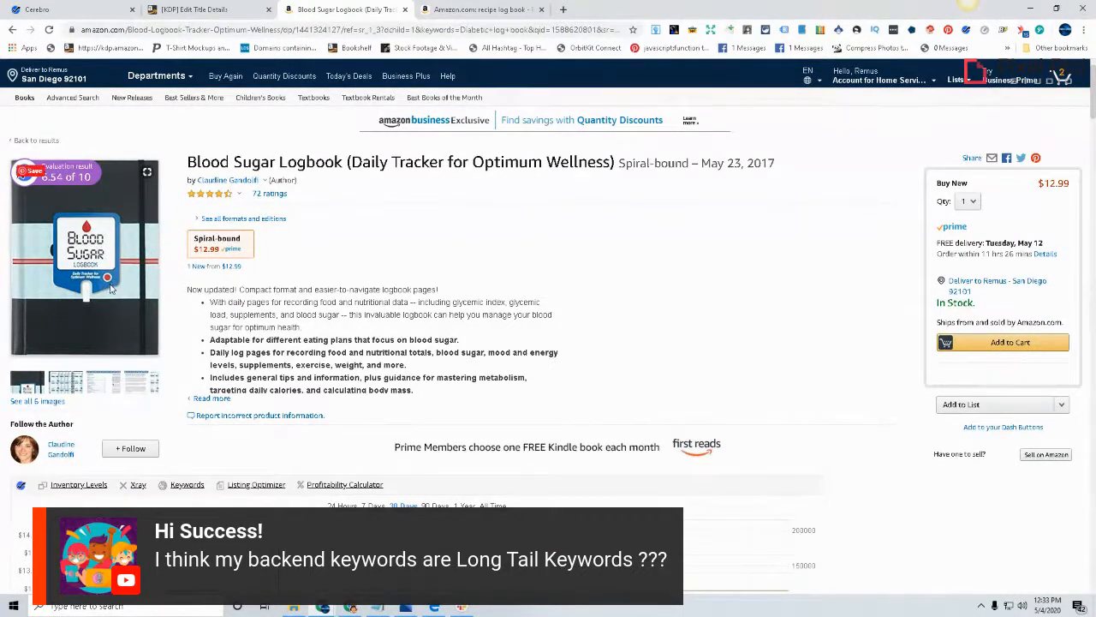
Browse the Blood Sugar Logbook's preview images, covering the contents, food table and daily blood sugar log pages
left_click(98, 371)
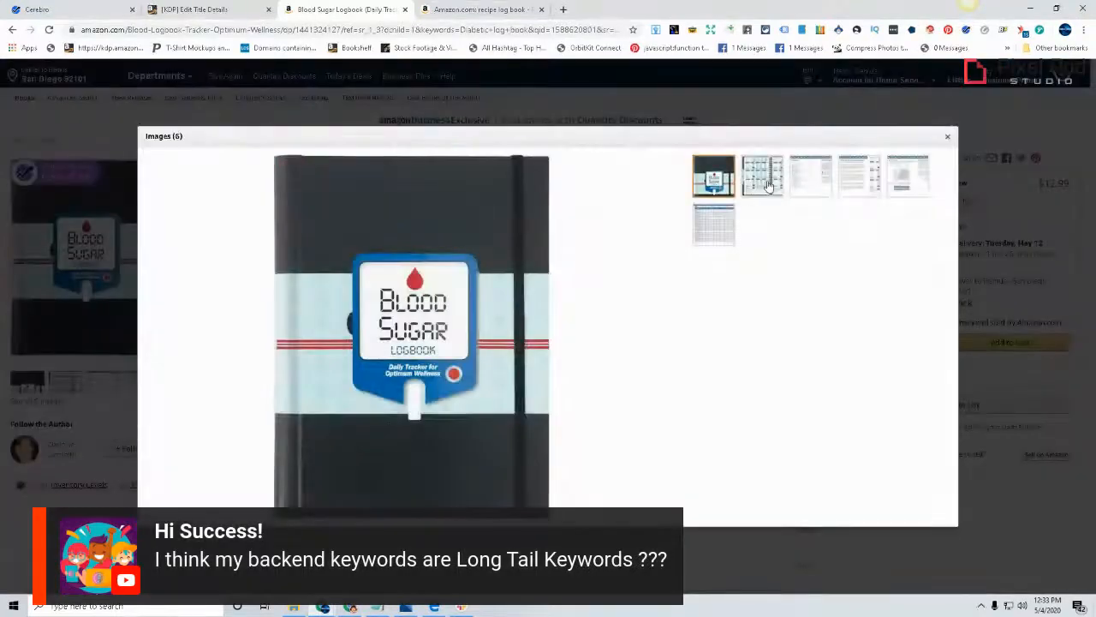
left_click(766, 184)
left_click(825, 179)
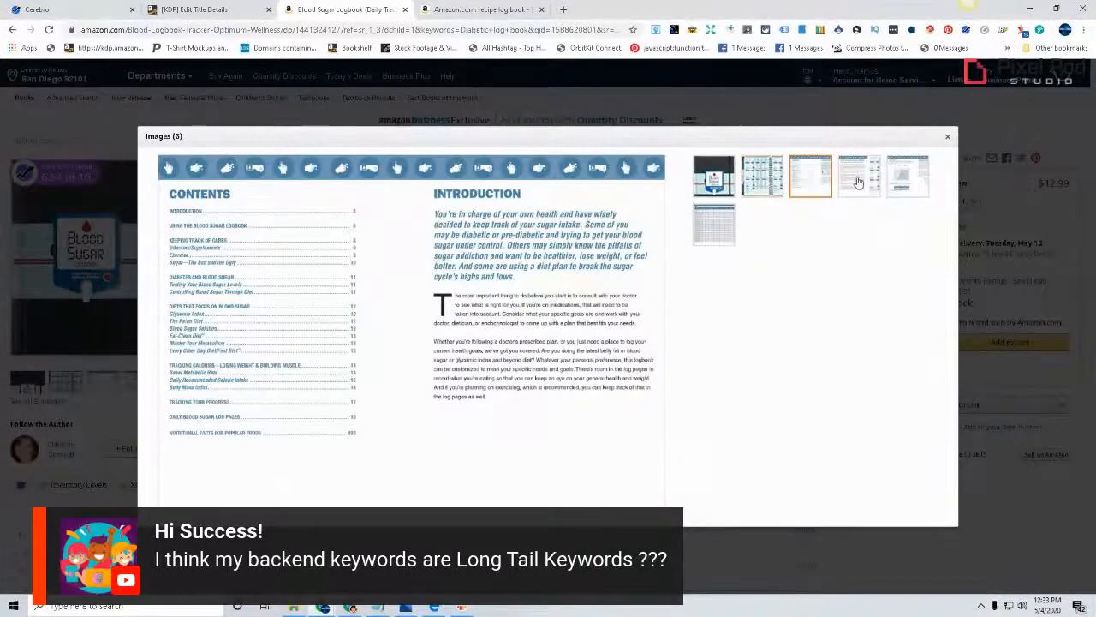
left_click(861, 181)
left_click(899, 182)
left_click(726, 230)
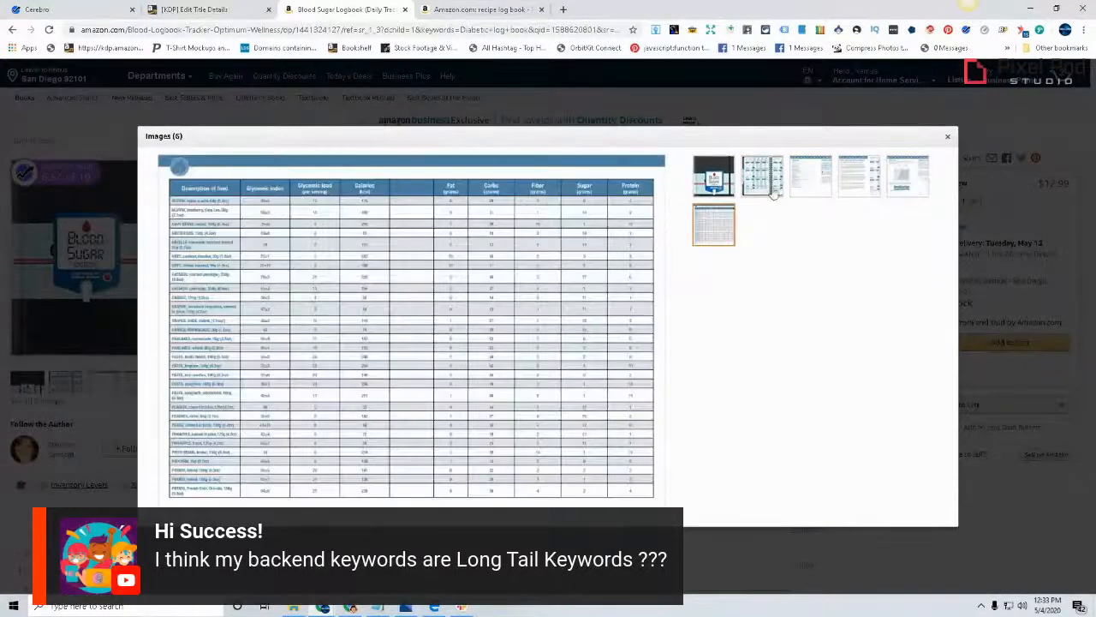
left_click(770, 176)
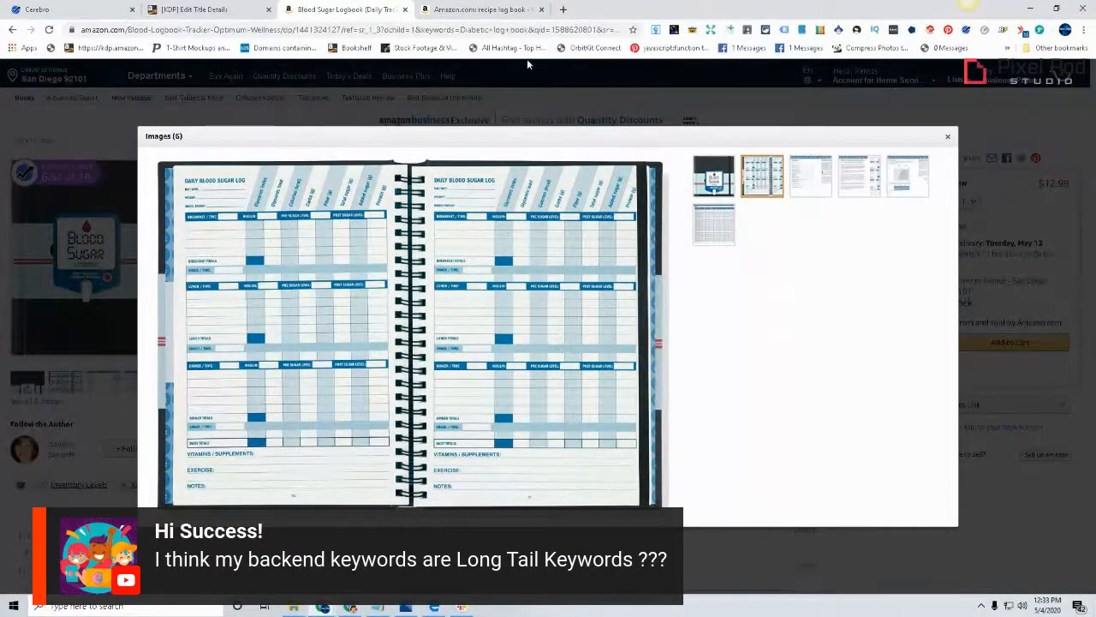
Zoom in on the daily blood sugar log spread to inspect its meal, insulin and sugar level fields
left_click(308, 375)
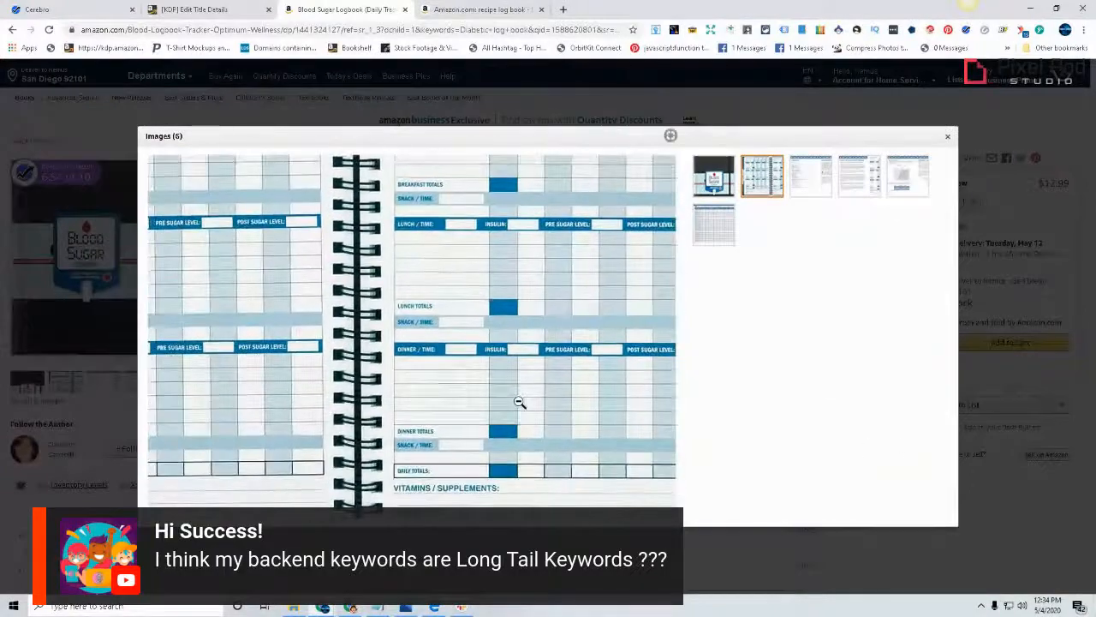
left_click(519, 399)
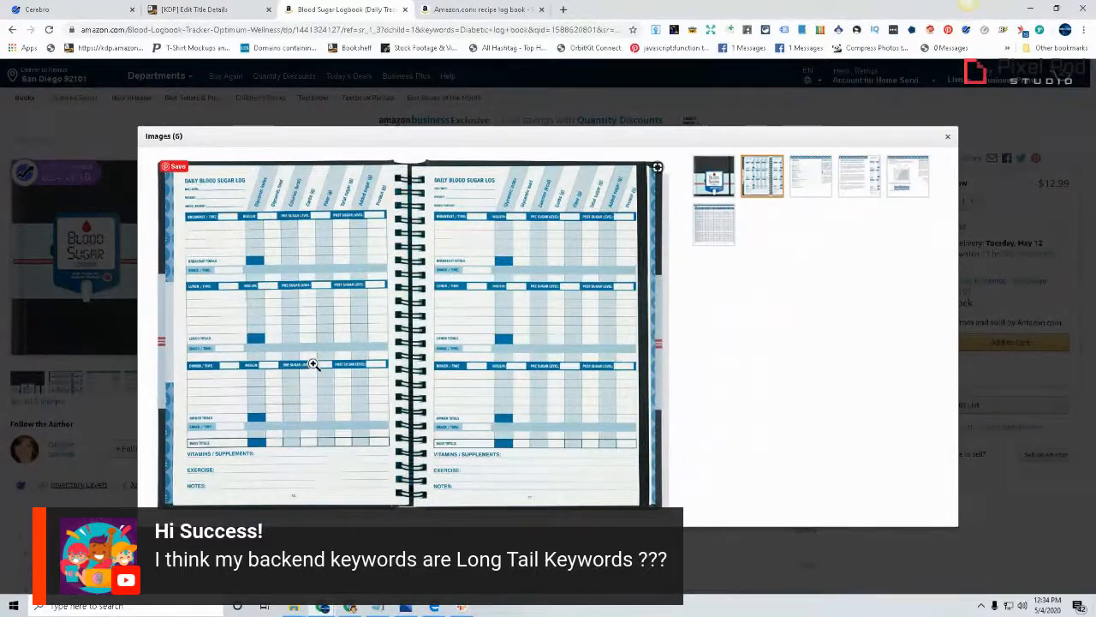
left_click(253, 371)
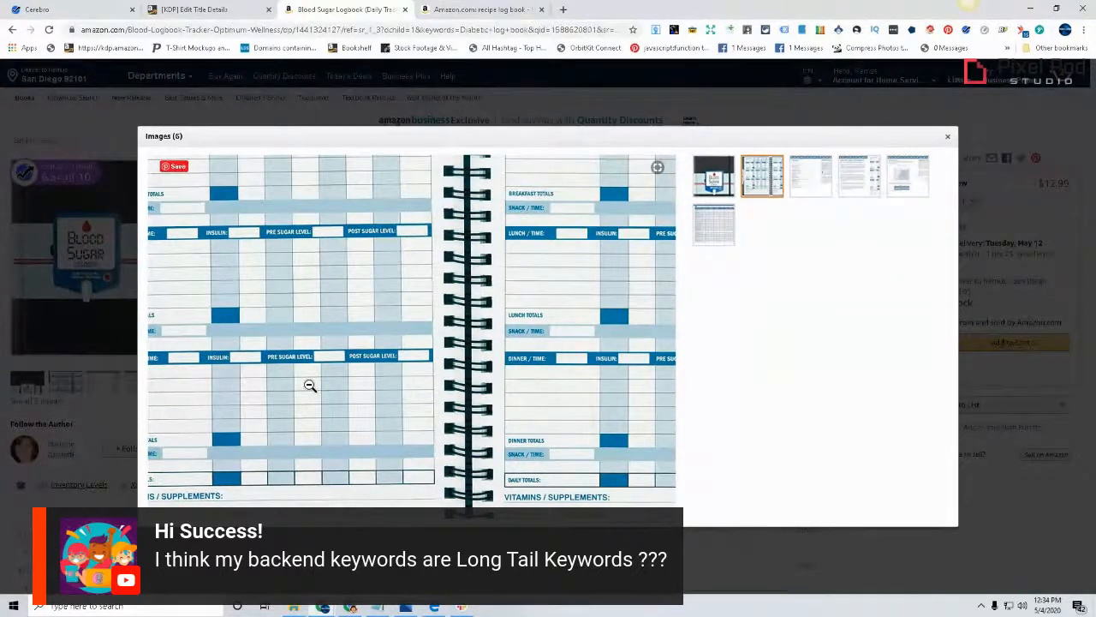
left_click(310, 385)
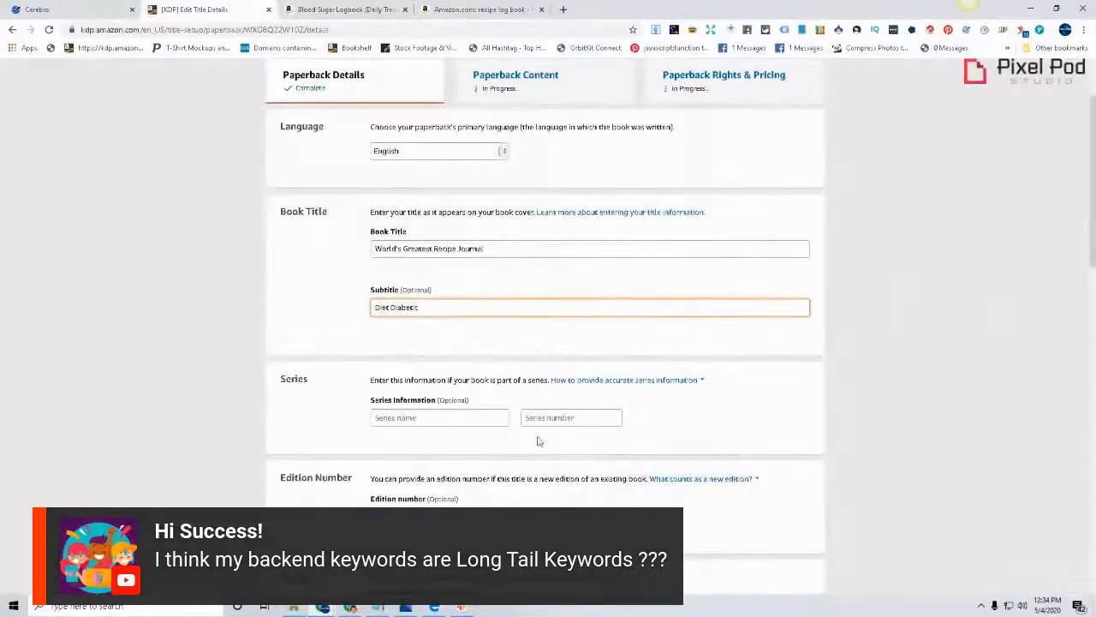
Return to the KDP paperback details and remove "Diabetic" from the subtitle
double_click(406, 306)
left_click(697, 386)
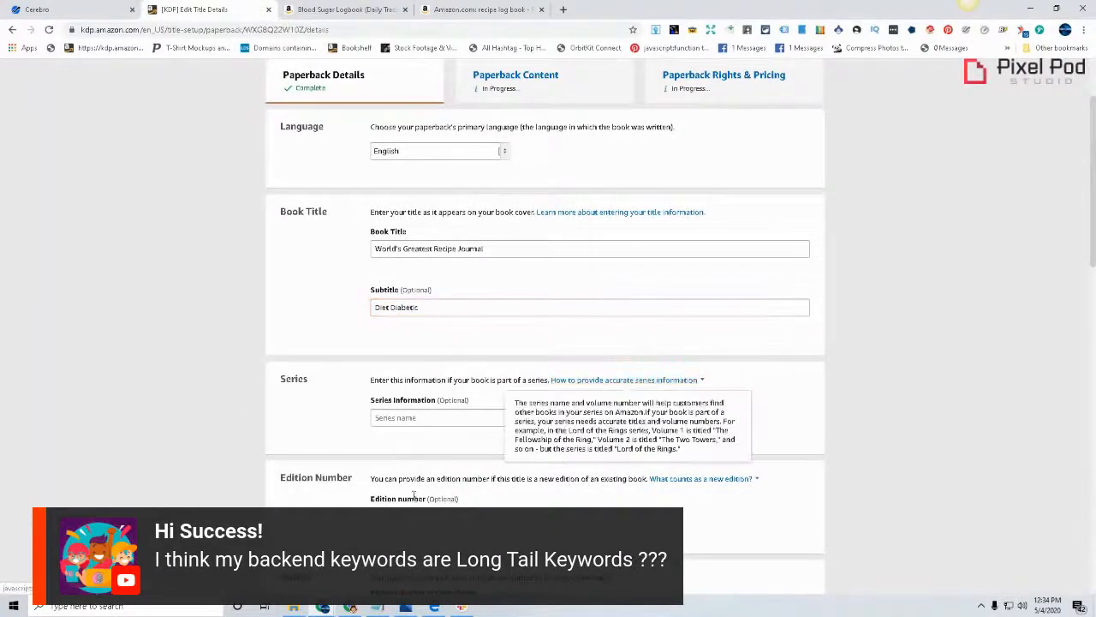
double_click(406, 307)
key("BackSpace")
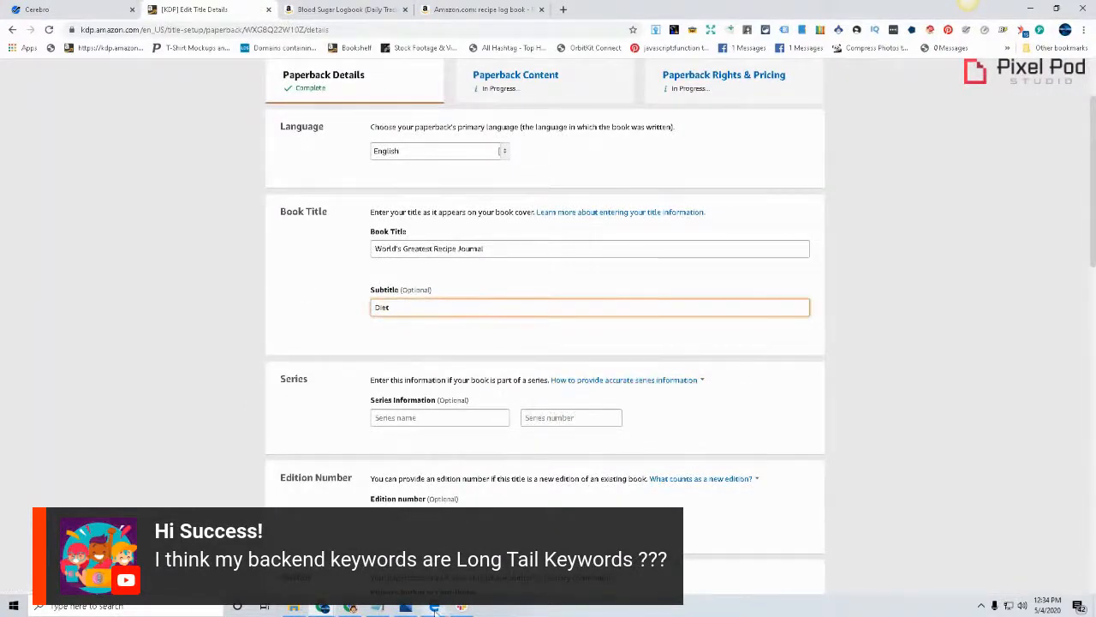
Check the Notepad keyword list and add "Fitness" after "Diet" in the KDP subtitle
left_click(377, 607)
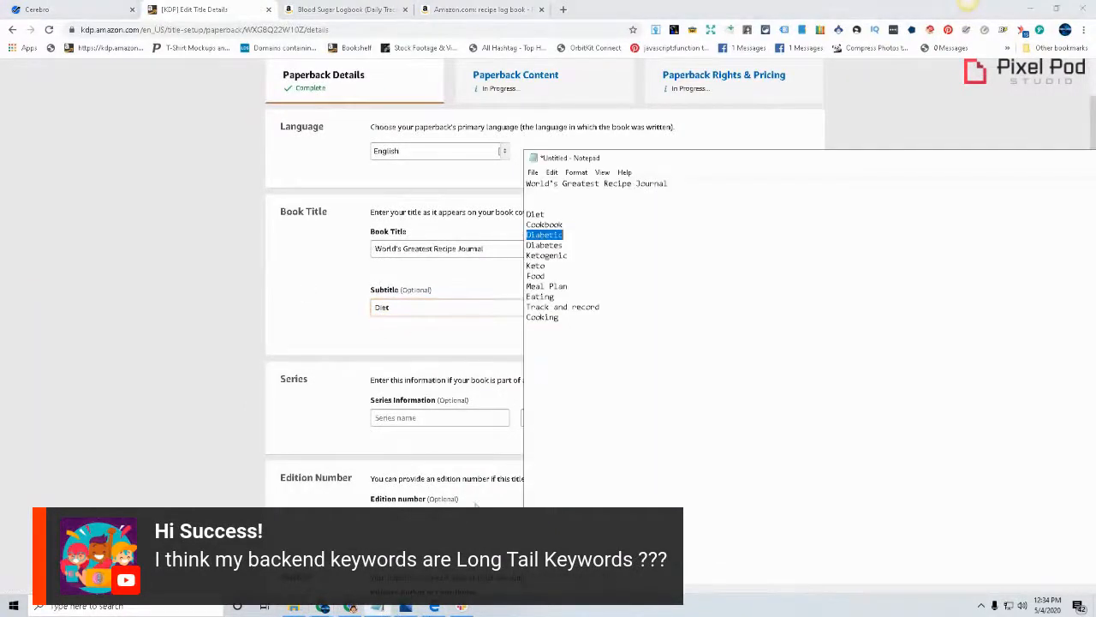
double_click(536, 276)
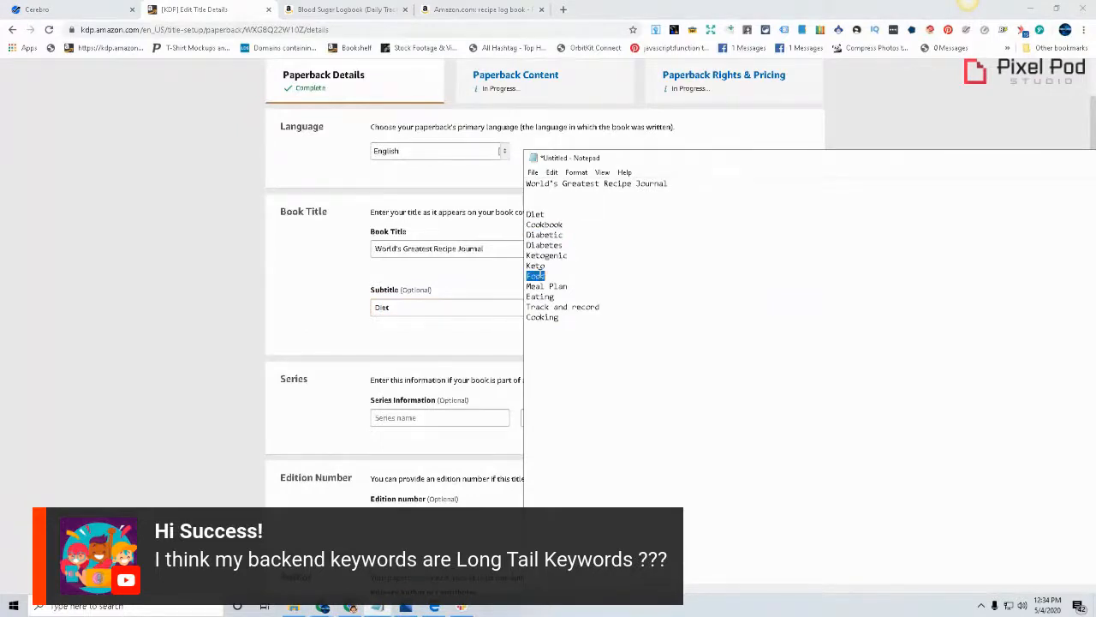
left_click(423, 306)
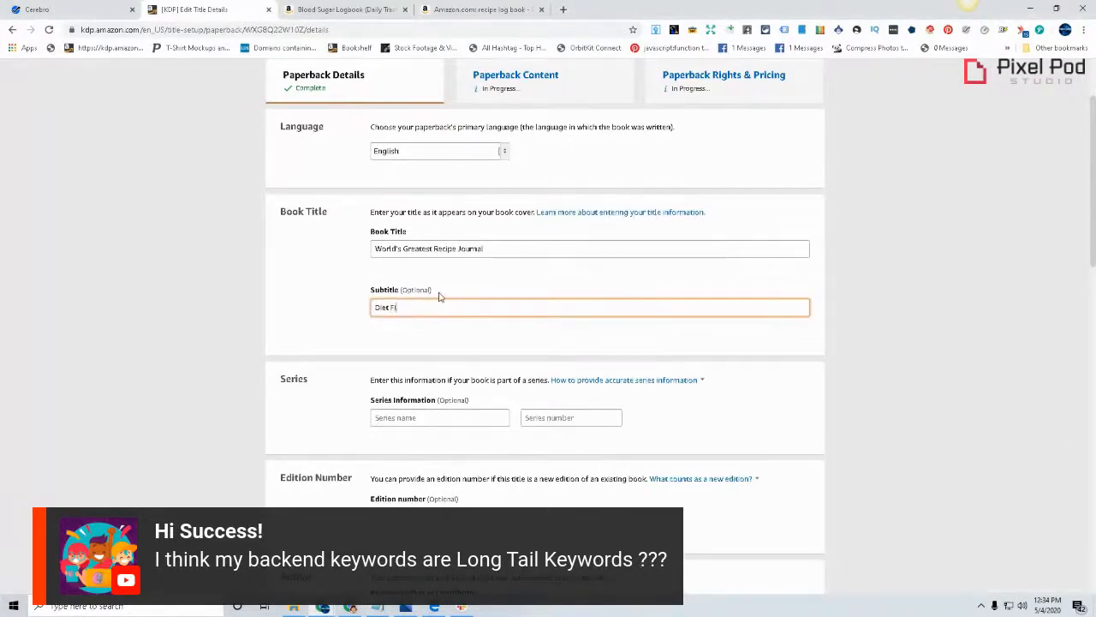
type("Fitns")
key("BackSpace")
type("ess")
Copy the keyword "Ketogenic" from the Notepad list and paste it after "Fitness" in the KDP subtitle
left_click(383, 609)
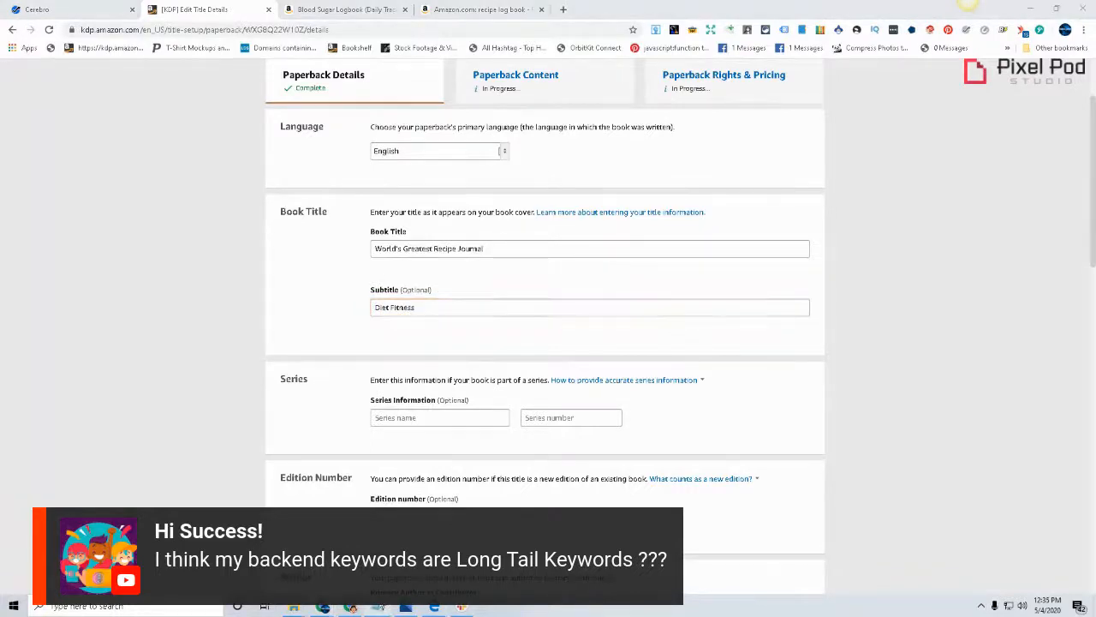
left_click(379, 611)
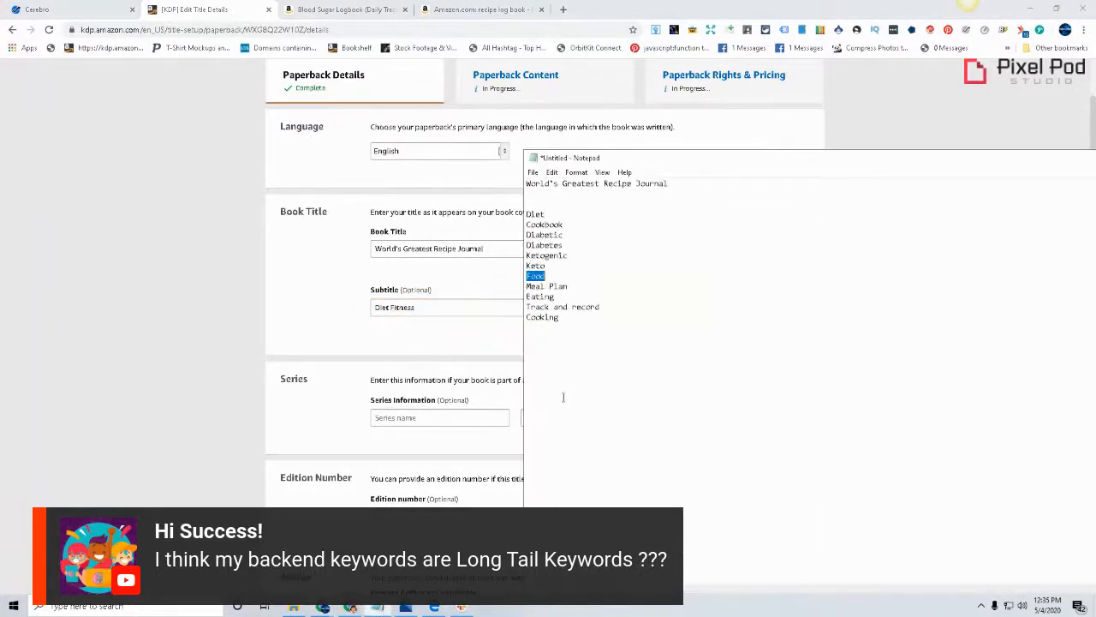
double_click(559, 256)
key("ctrl+c")
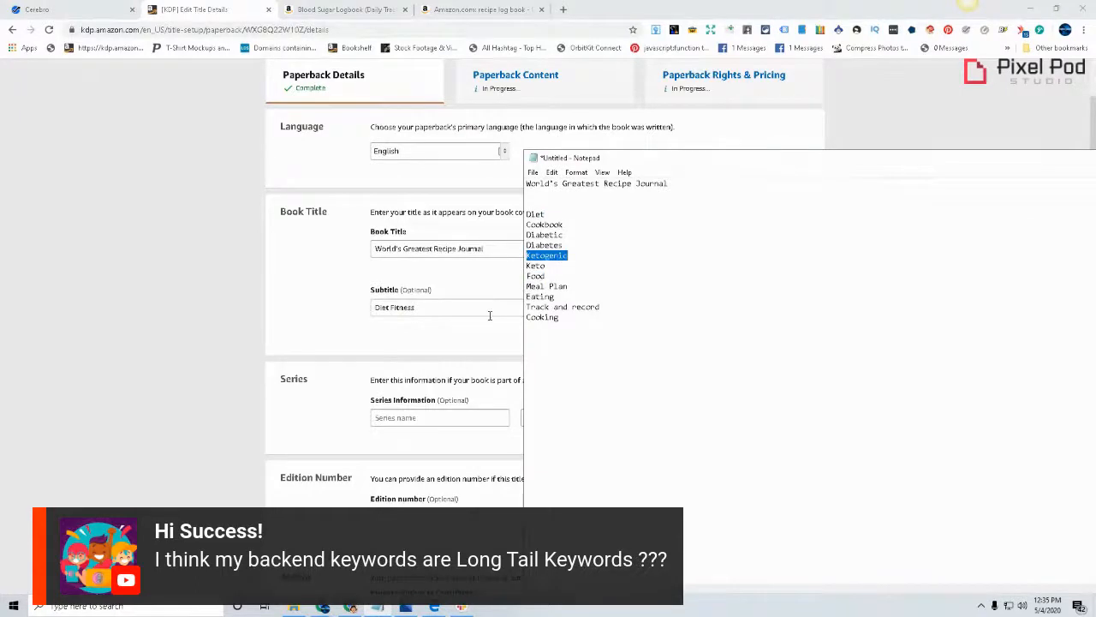
left_click(488, 308)
key("ctrl+v")
Append "Keto Low Carb" after "Ketogenic" in the KDP subtitle
key("alt+Tab")
double_click(538, 265)
key("ctrl+v")
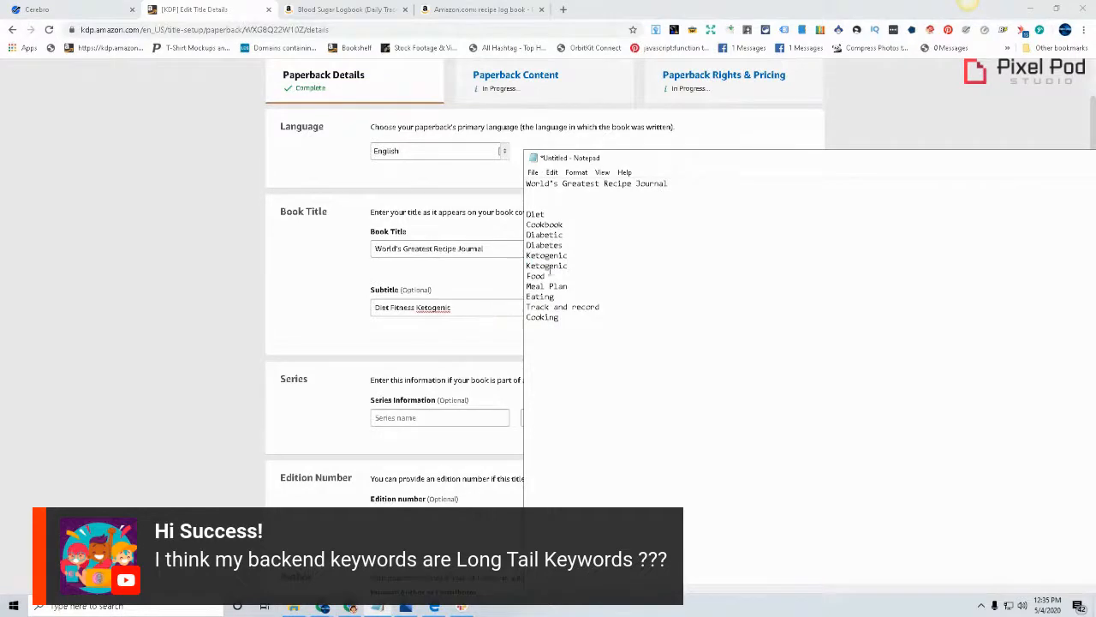
left_click(479, 305)
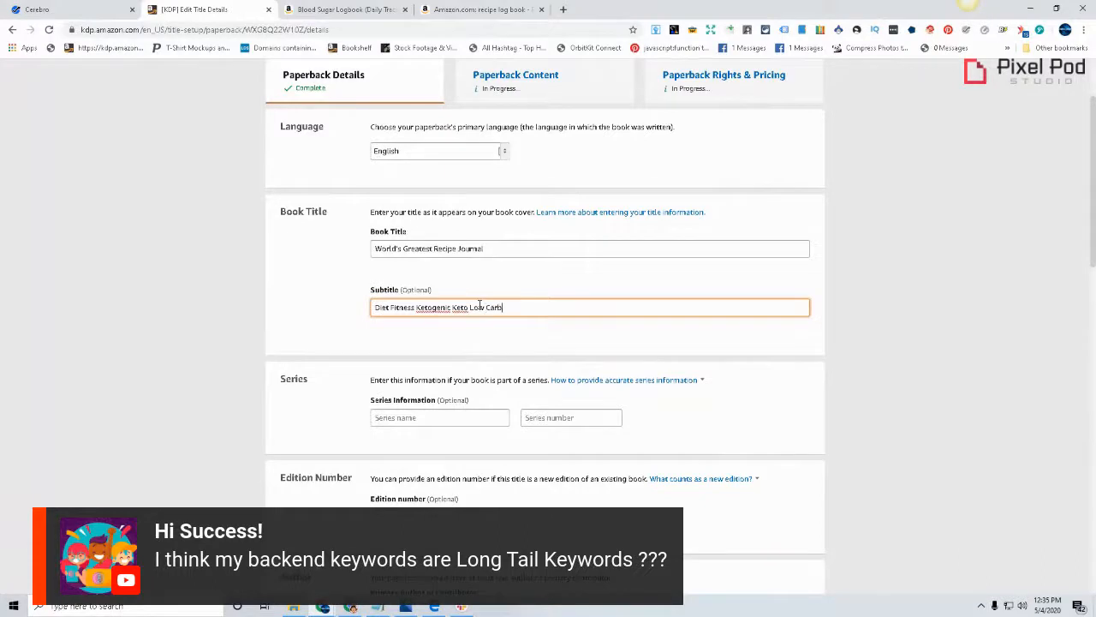
Copy "Meal Plan" from the Notepad list and paste it at the end of the KDP subtitle
left_click(387, 608)
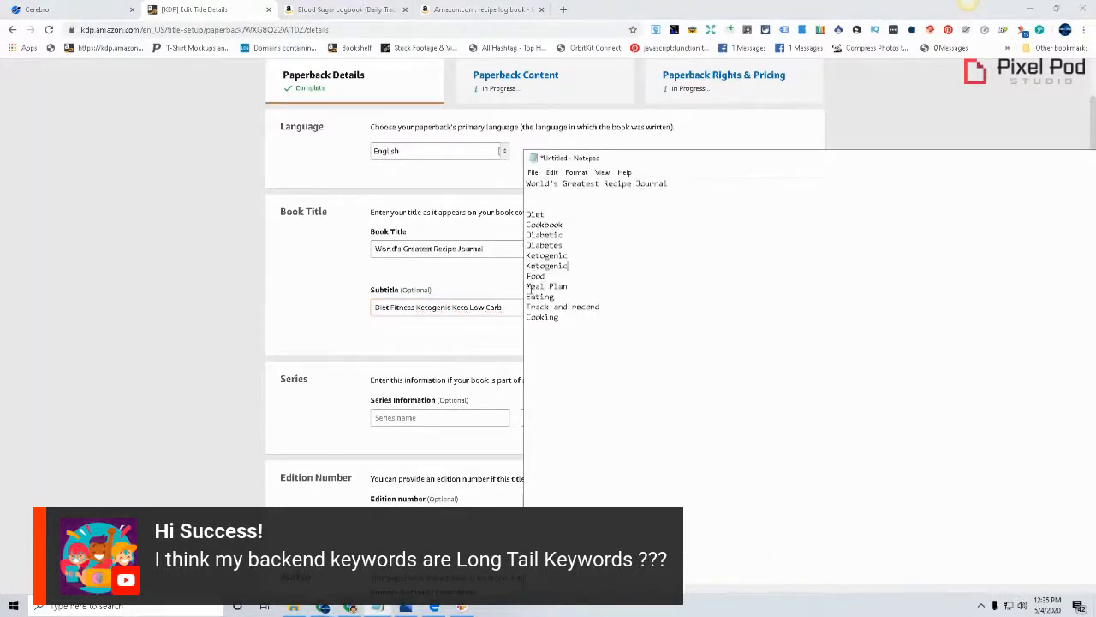
left_click_drag(527, 286, 601, 292)
key("ctrl+c")
key("alt+Tab")
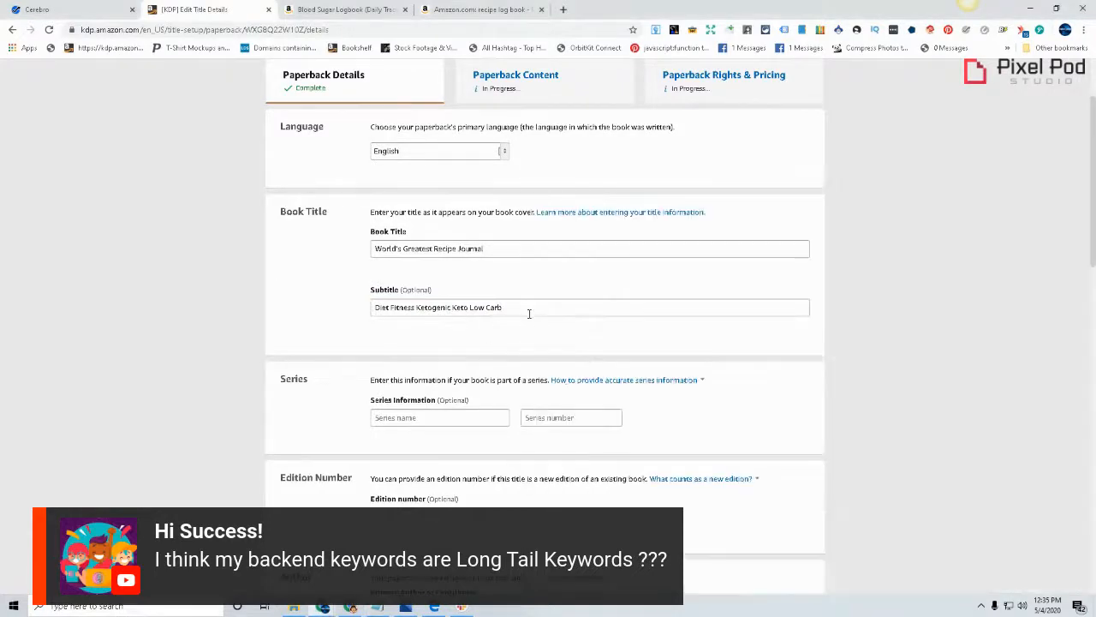
key("ctrl+v")
Try picking the keyword "Cooking" from the Notepad list for the KDP subtitle
key("alt+Tab")
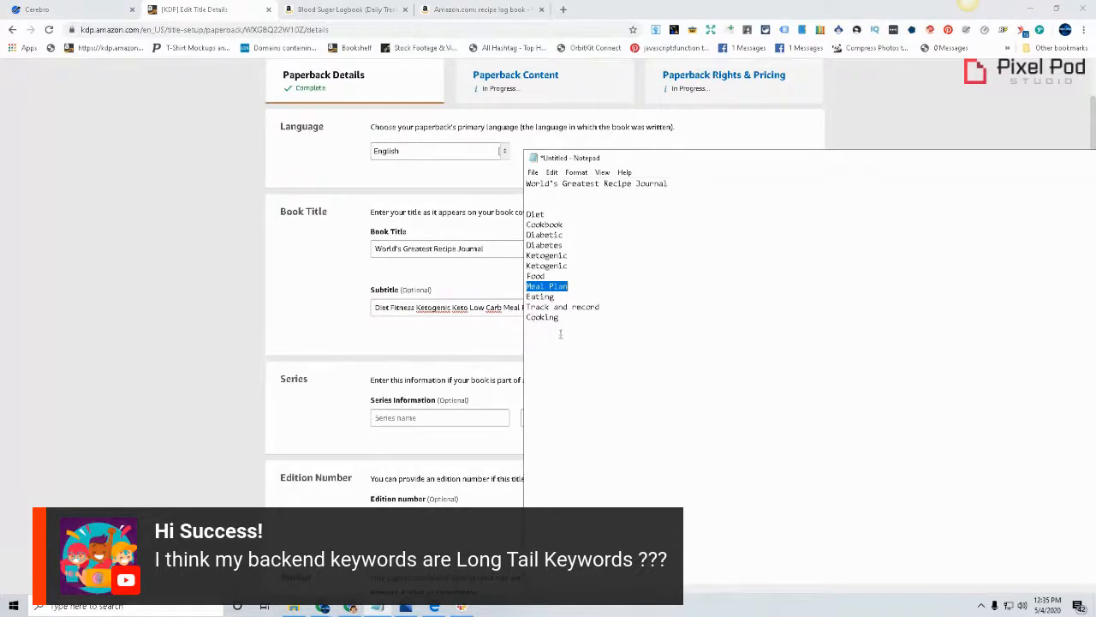
double_click(543, 319)
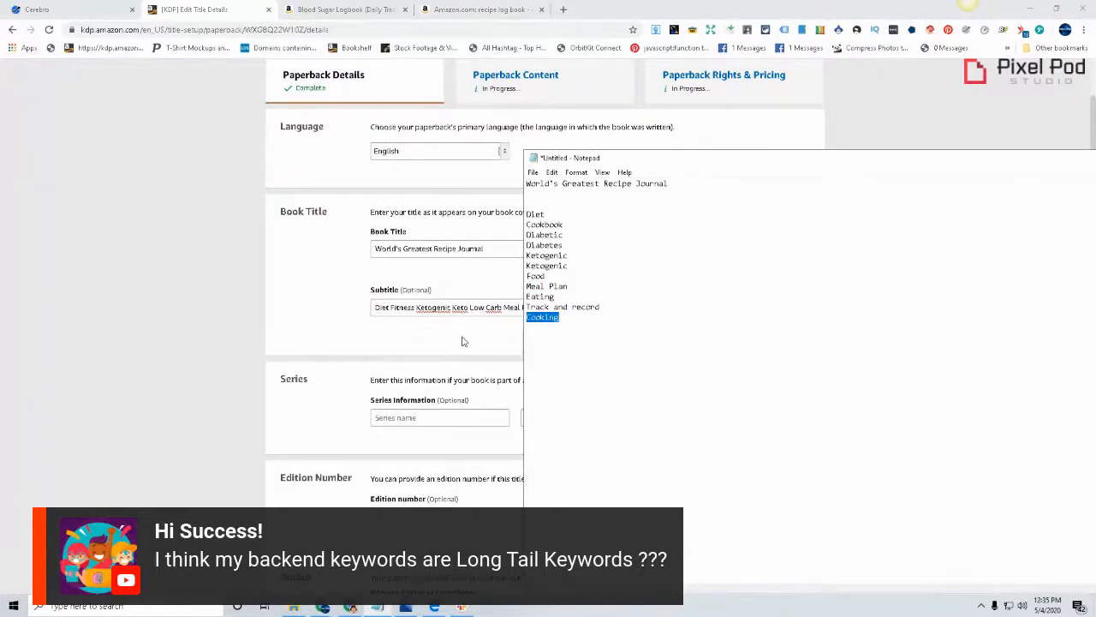
key("alt+Tab")
left_click(581, 307)
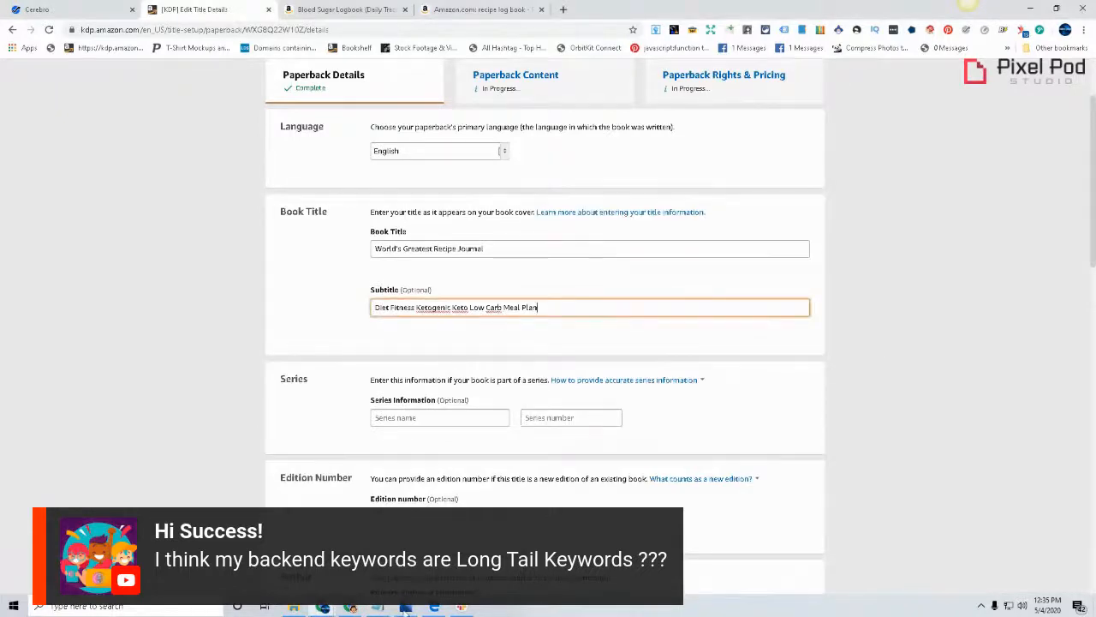
Switch to the recipe book PDF and examine the Recipe Card page's layout and fields against the KDP subtitle
left_click(435, 607)
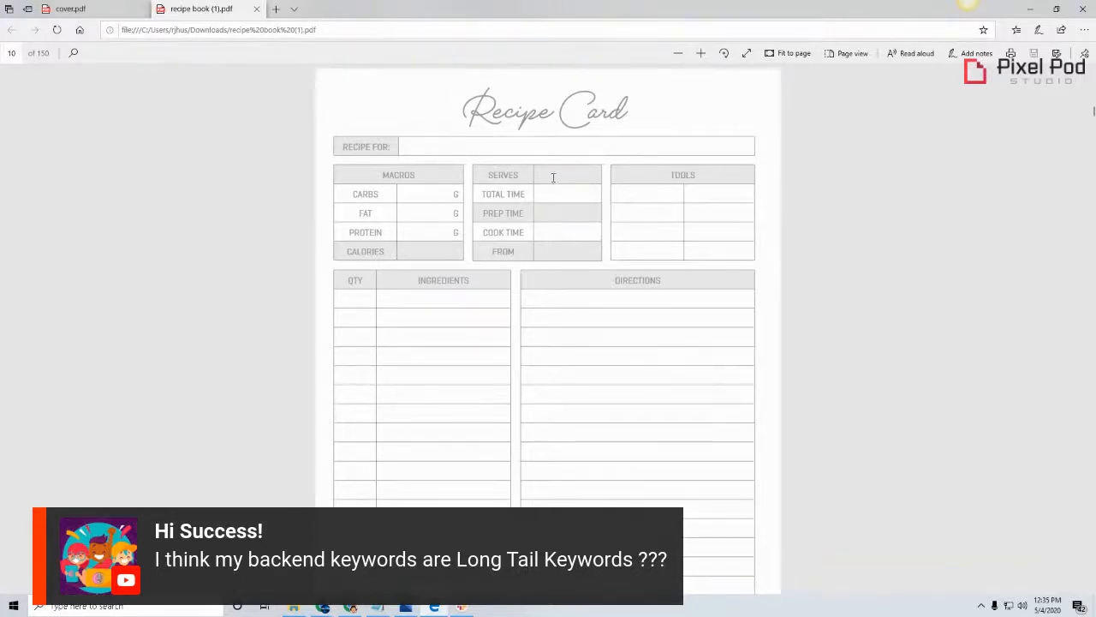
scroll(736, 240, "down", 1)
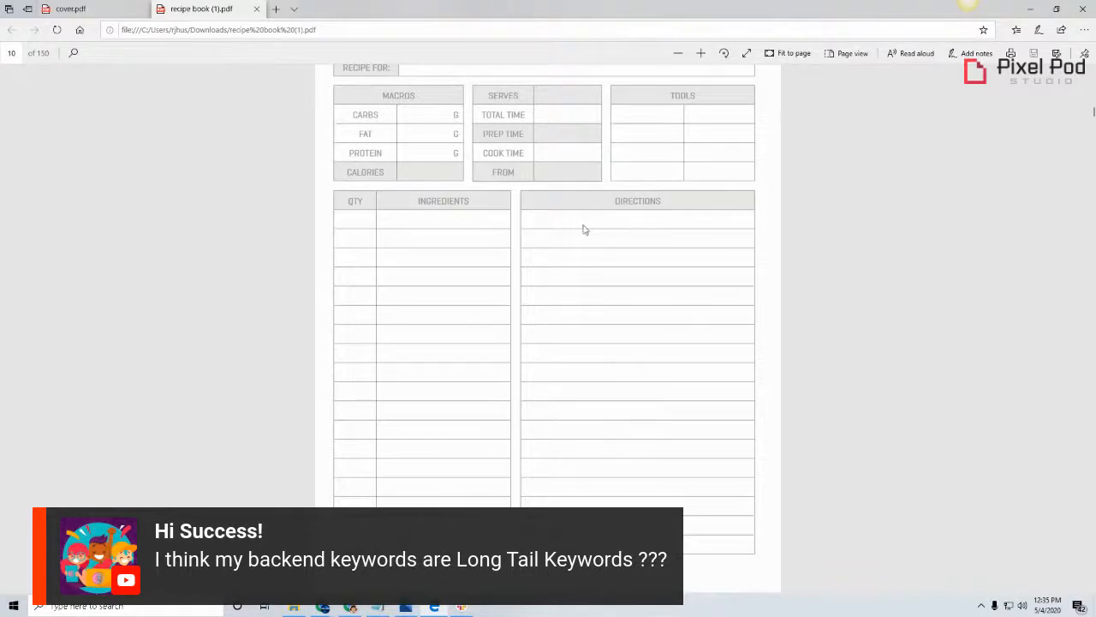
scroll(798, 299, "up", 1)
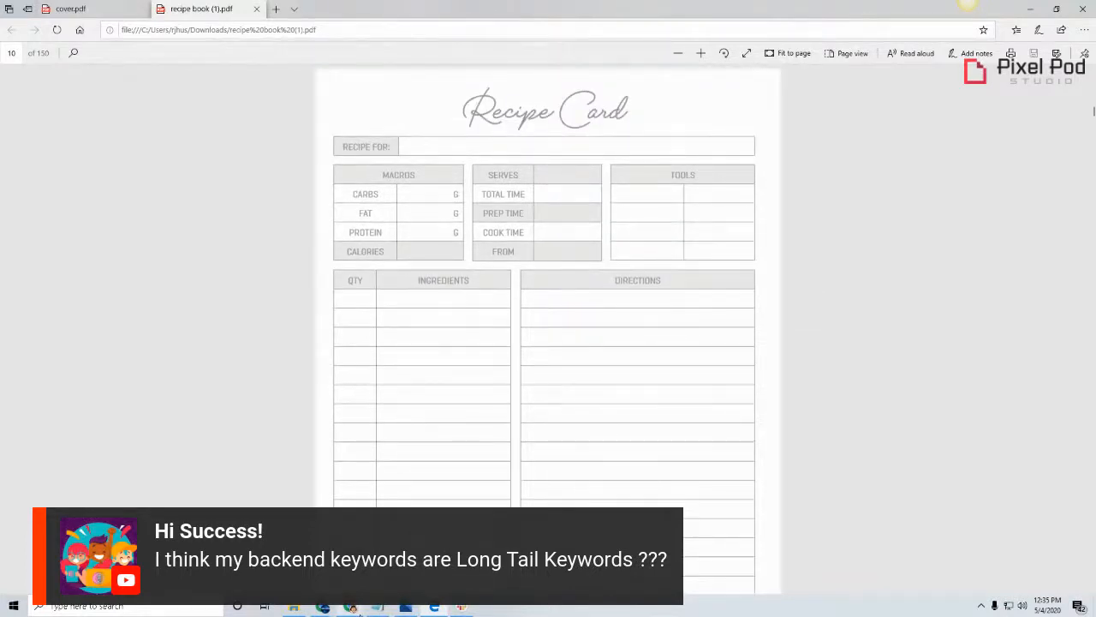
left_click(323, 608)
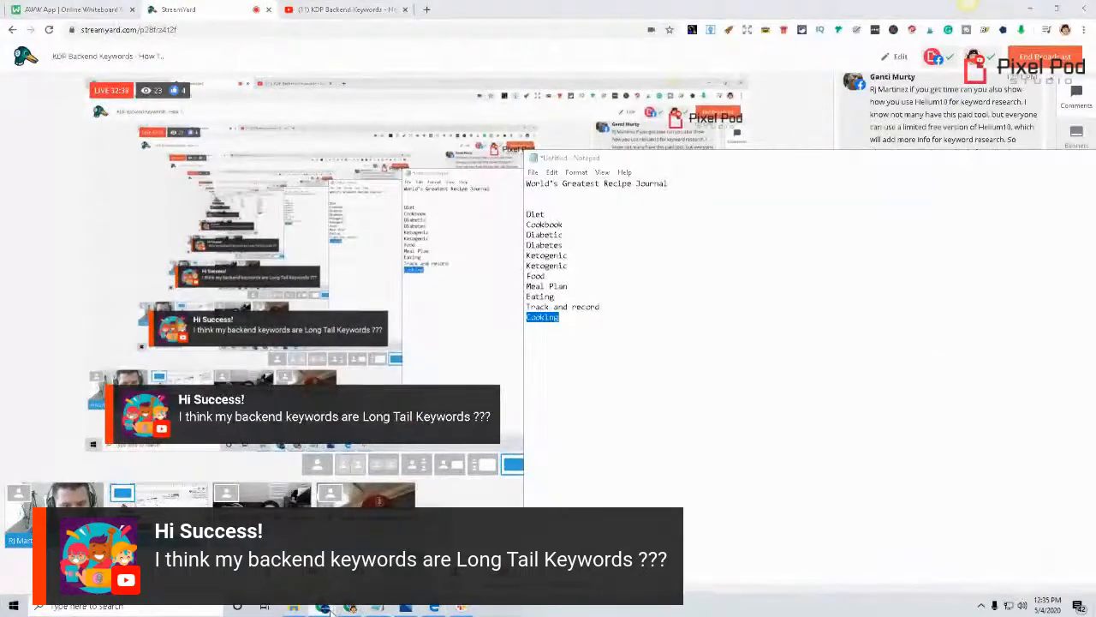
left_click(385, 555)
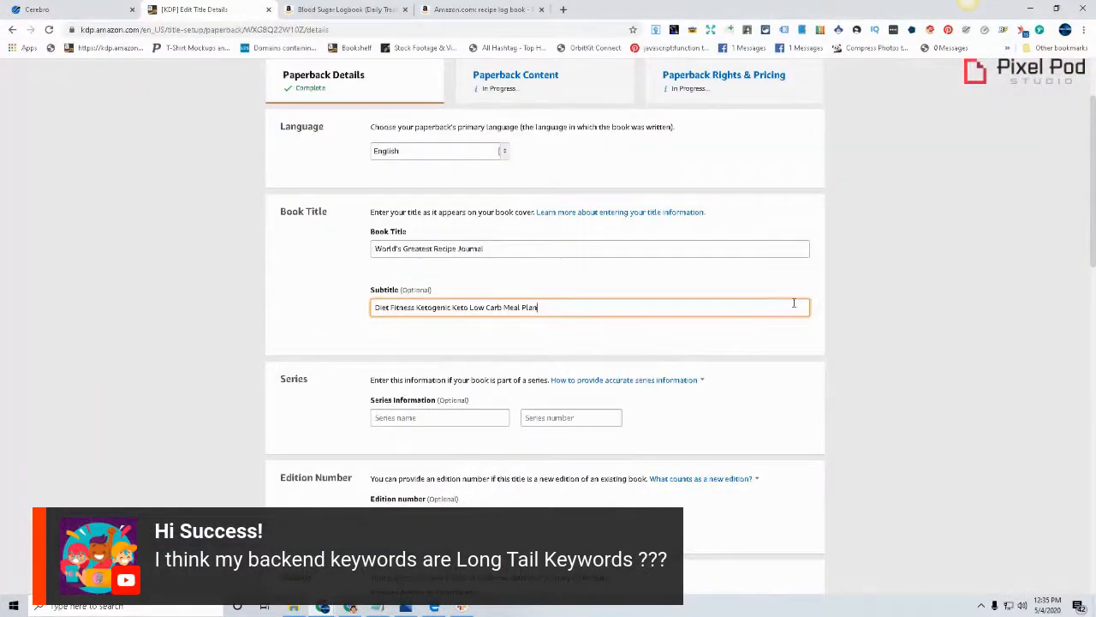
left_click(434, 608)
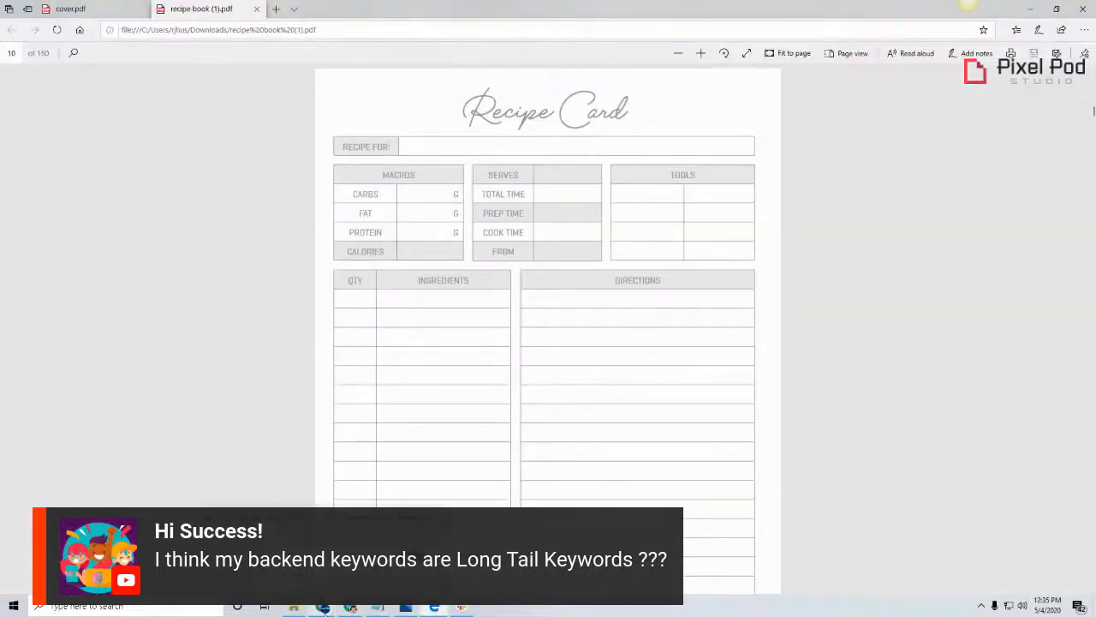
left_click(353, 607)
Copy "Track and record" from the Notepad list and paste it after "Meal Plan" in the KDP subtitle
left_click(377, 607)
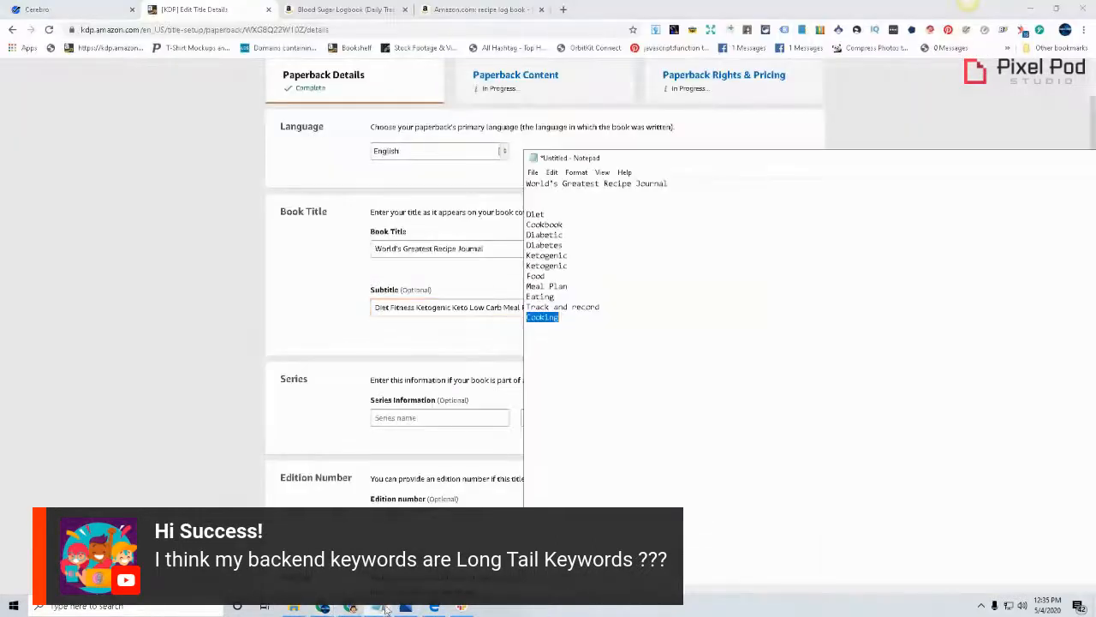
left_click_drag(747, 158, 829, 281)
double_click(622, 420)
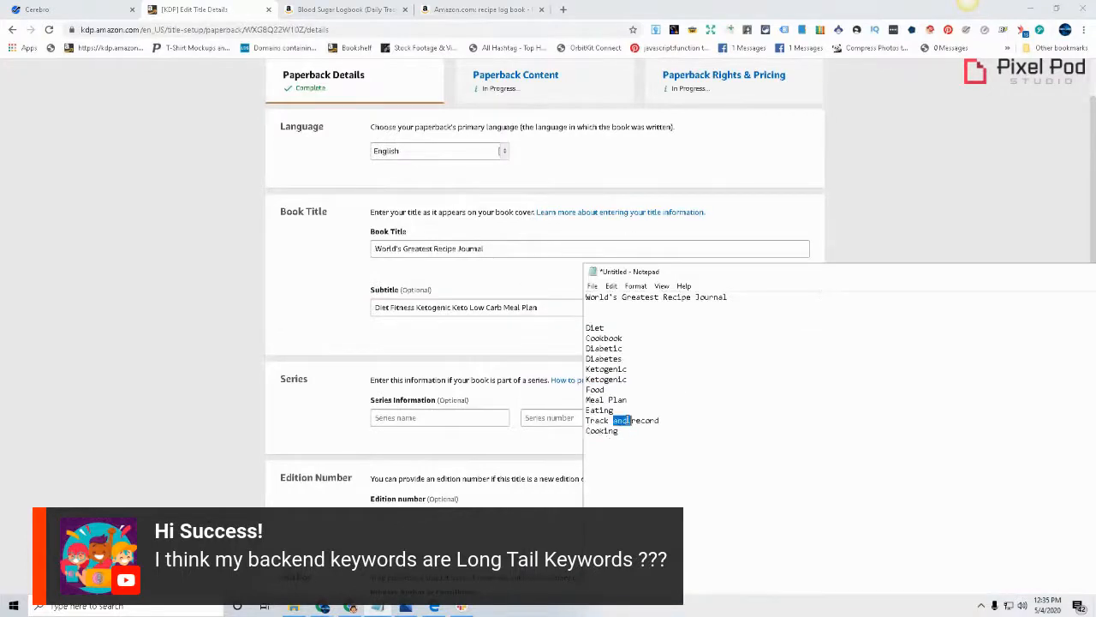
left_click(625, 420)
left_click_drag(586, 421, 661, 420)
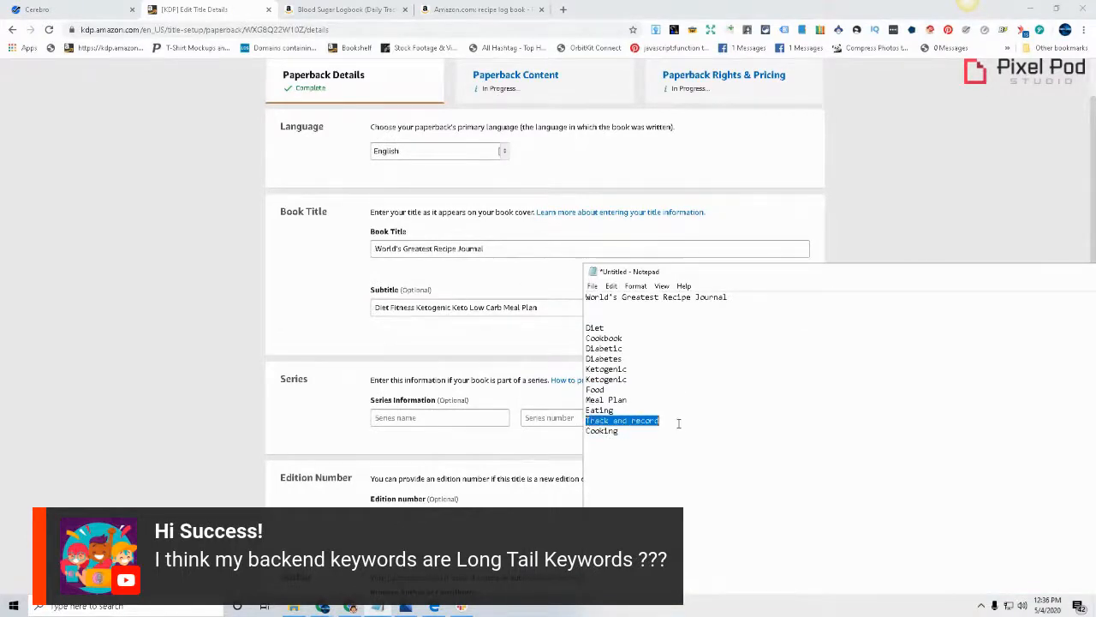
right_click(661, 420)
left_click(671, 453)
left_click(469, 353)
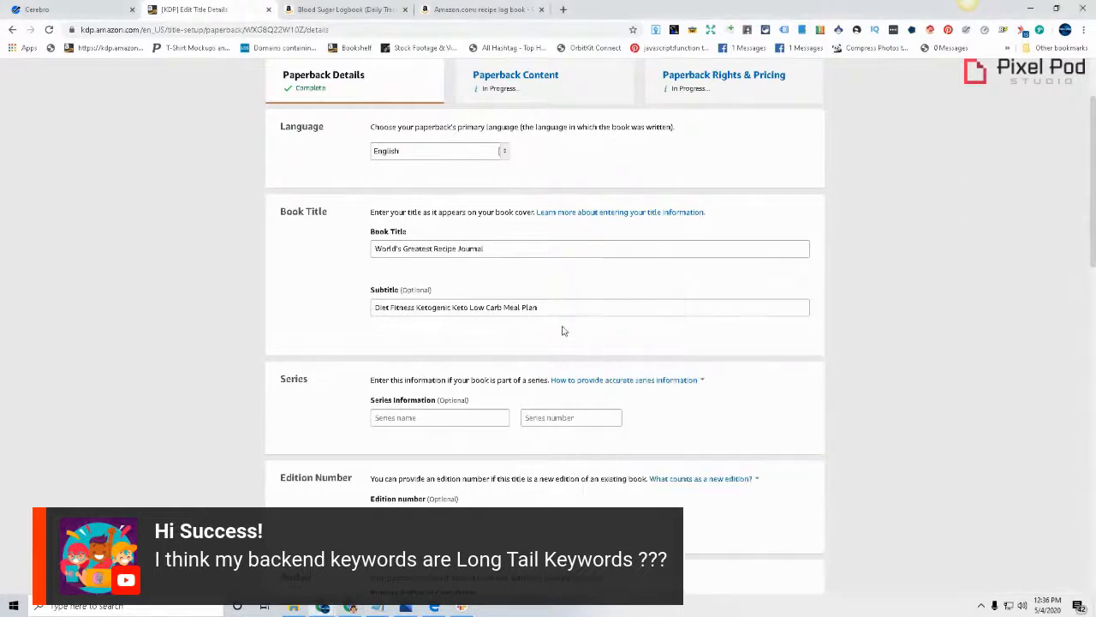
left_click(572, 311)
key("ctrl+v")
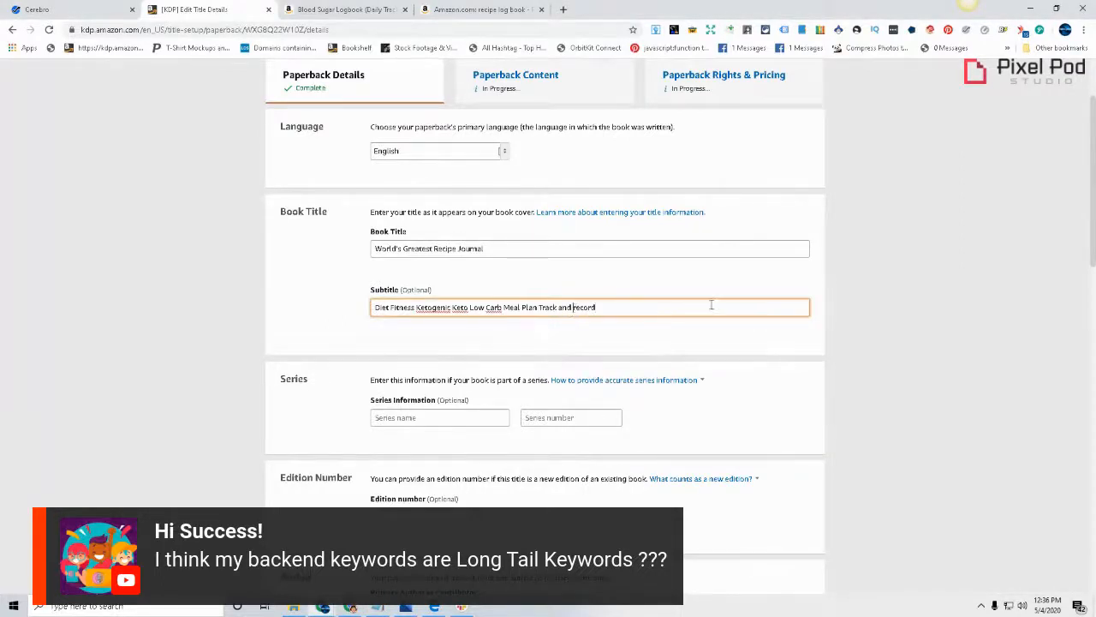
Capitalize "Record" and "And" in the KDP subtitle so the phrase reads "Track And Record"
key("ctrl+Left")
key("Delete")
type("R")
key("ctrl+Left")
key("ctrl+Left")
key("Delete")
type("A")
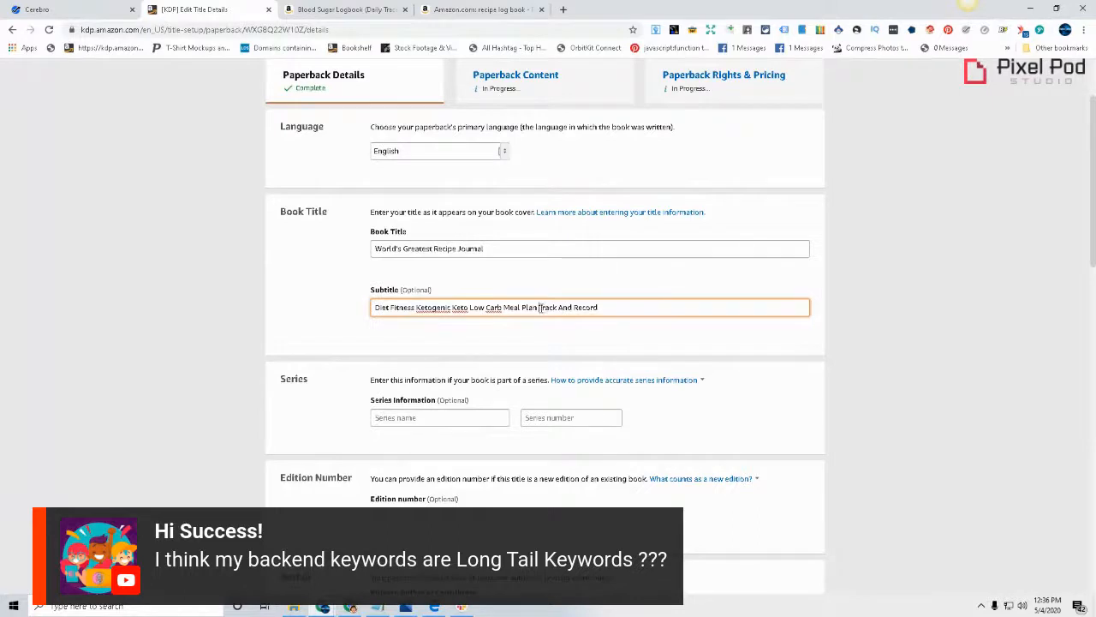
Compare the subtitle phrase "Track And Record" with the Recipe Card page in the recipe book PDF, and return to the KDP details page
left_click_drag(540, 308, 678, 335)
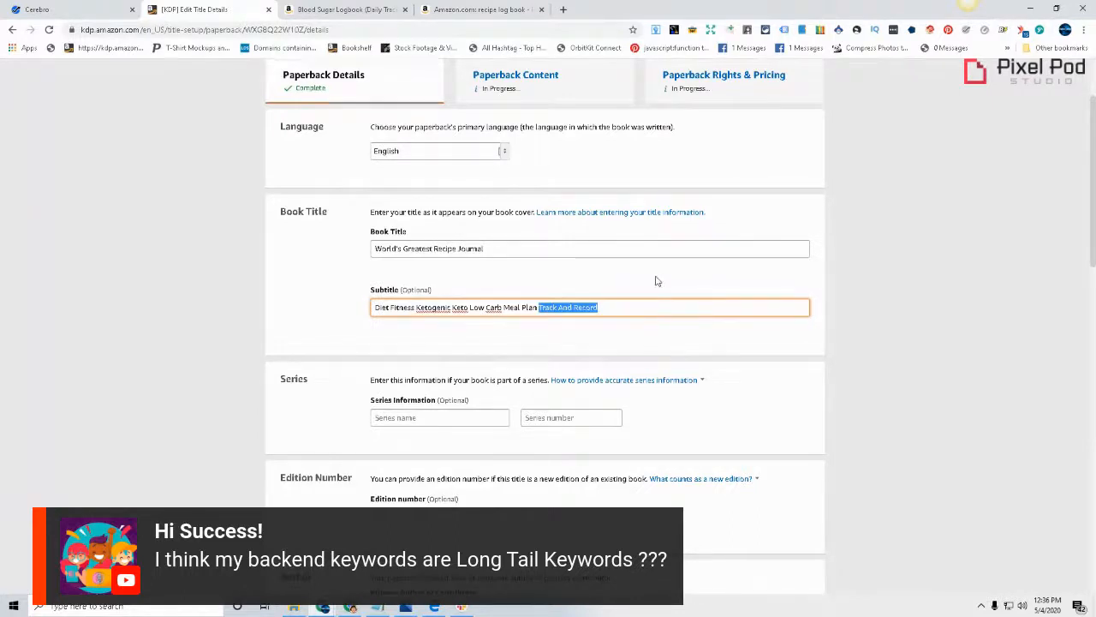
left_click(433, 608)
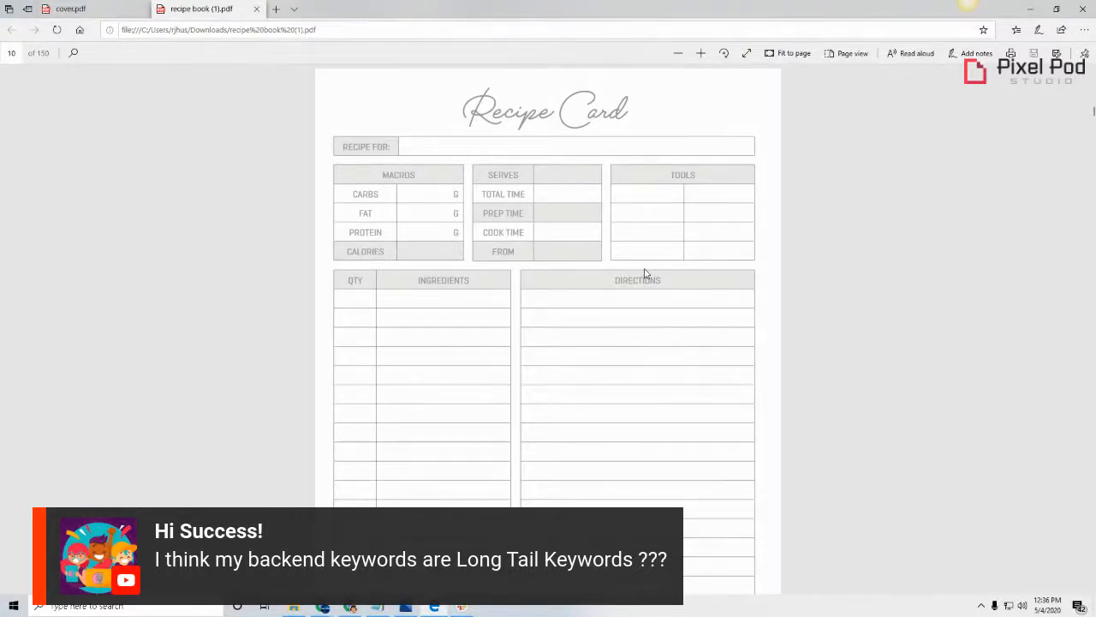
left_click(323, 607)
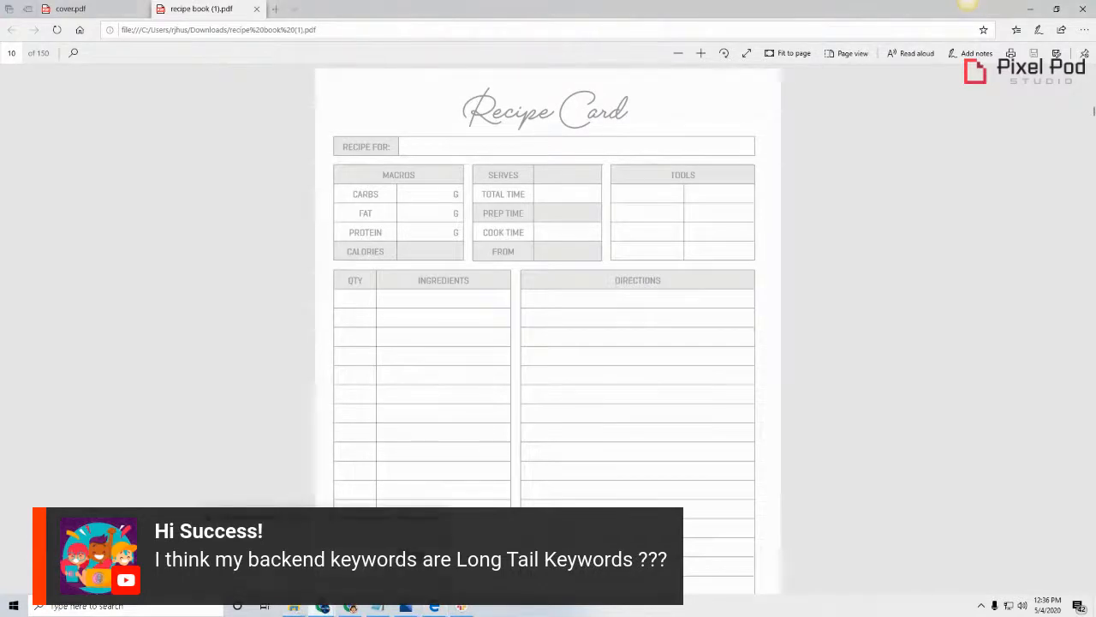
left_click(257, 274)
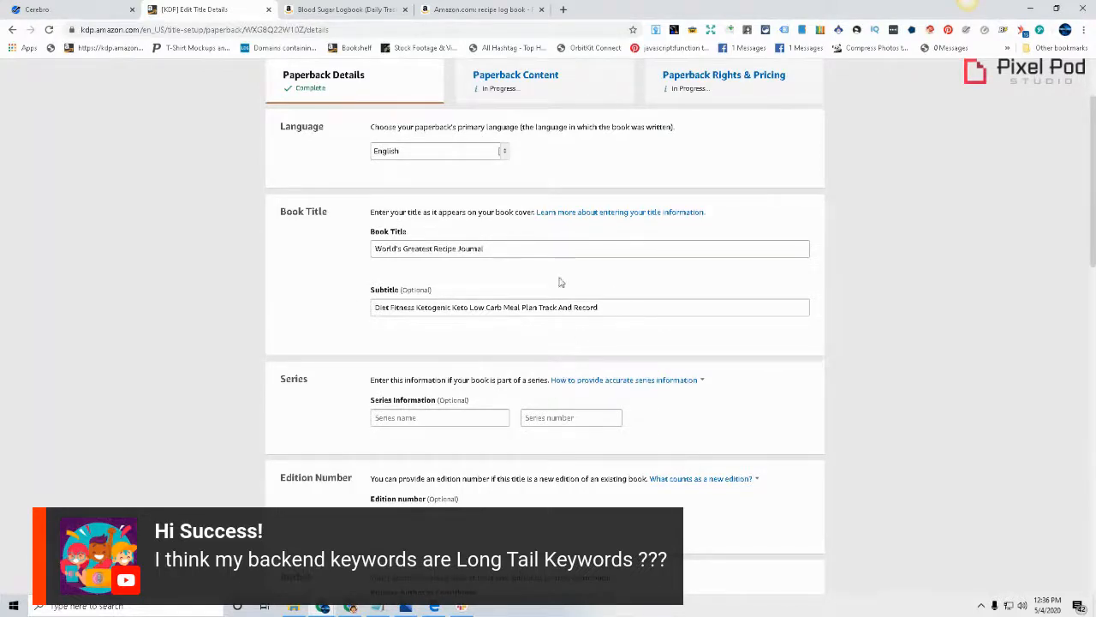
Consider the keyword "Cooking" in the Notepad list for the subtitle, and return to the KDP details page
left_click(382, 608)
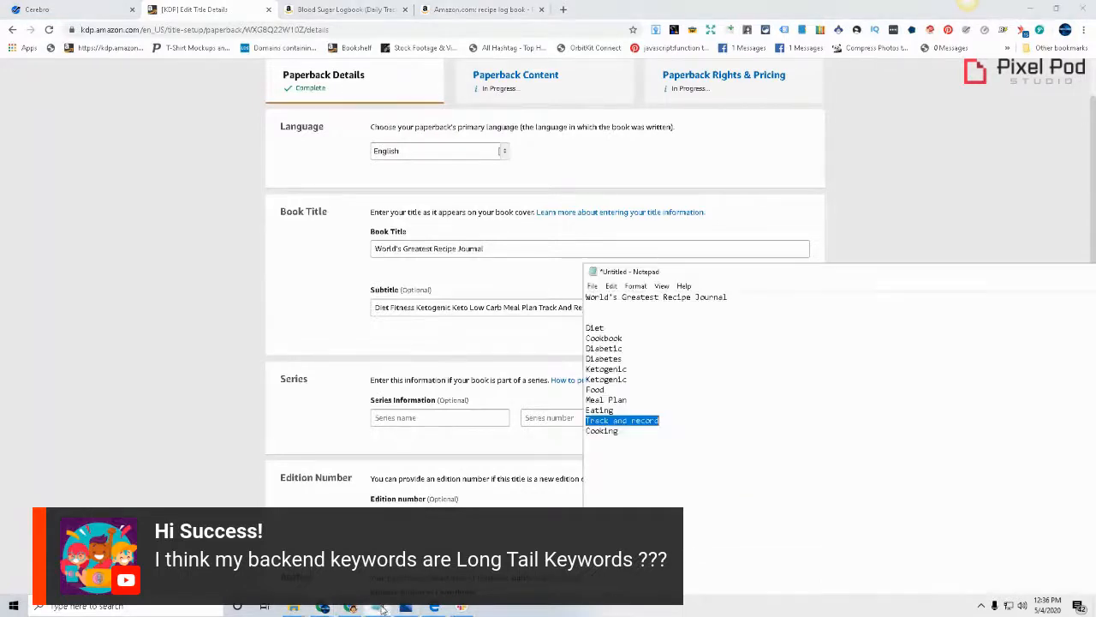
left_click(593, 436)
double_click(598, 431)
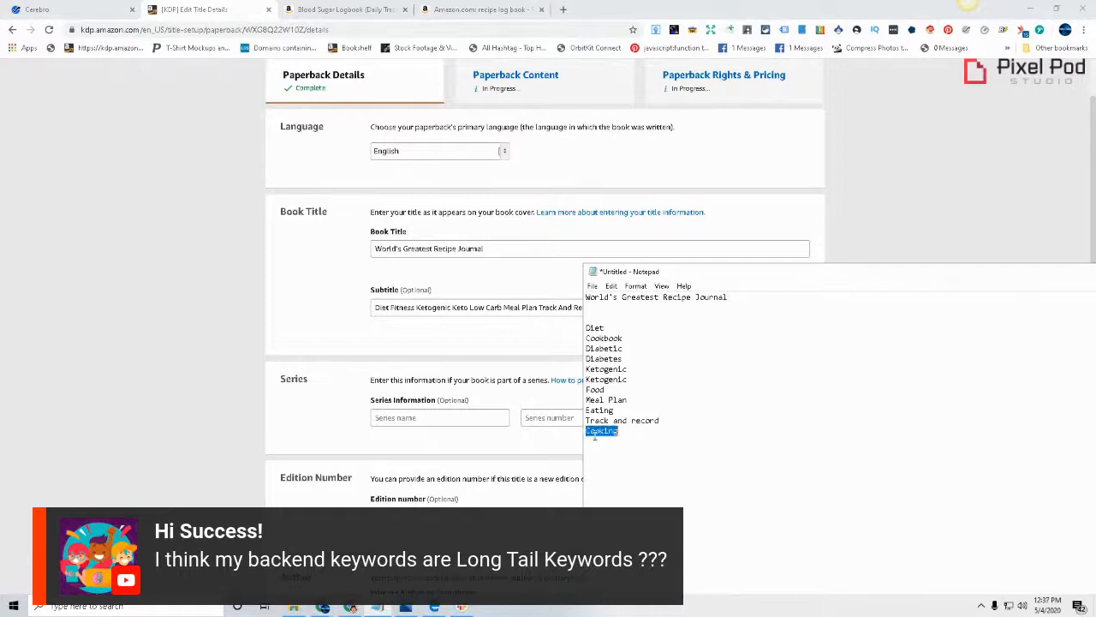
left_click(251, 339)
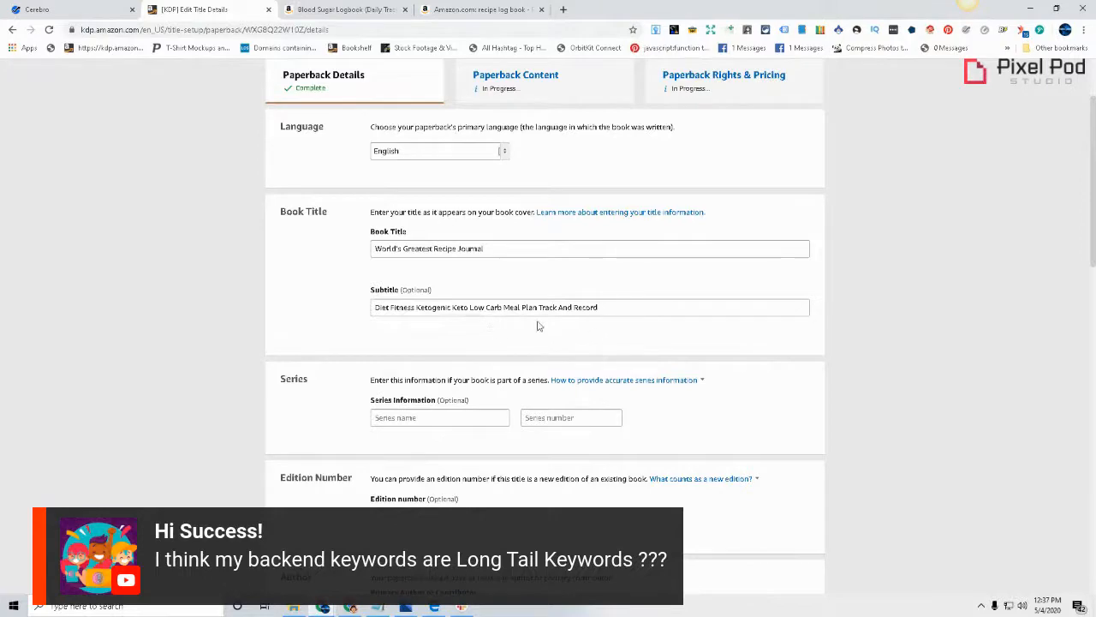
scroll(766, 294, "down", 1)
scroll(766, 294, "down", 2)
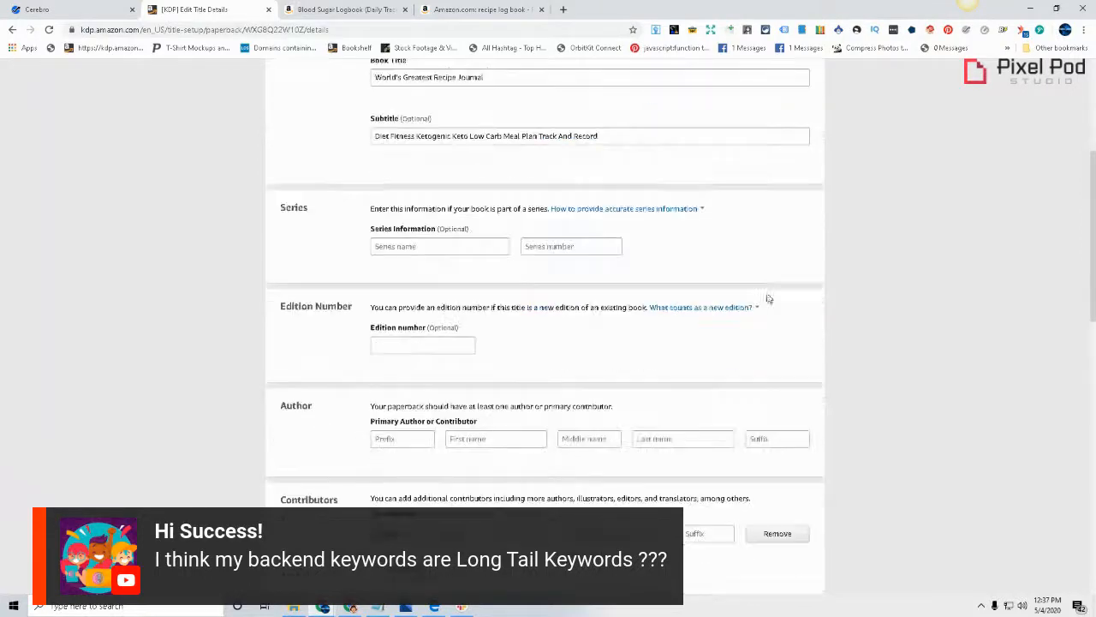
scroll(822, 294, "up", 3)
left_click(617, 308)
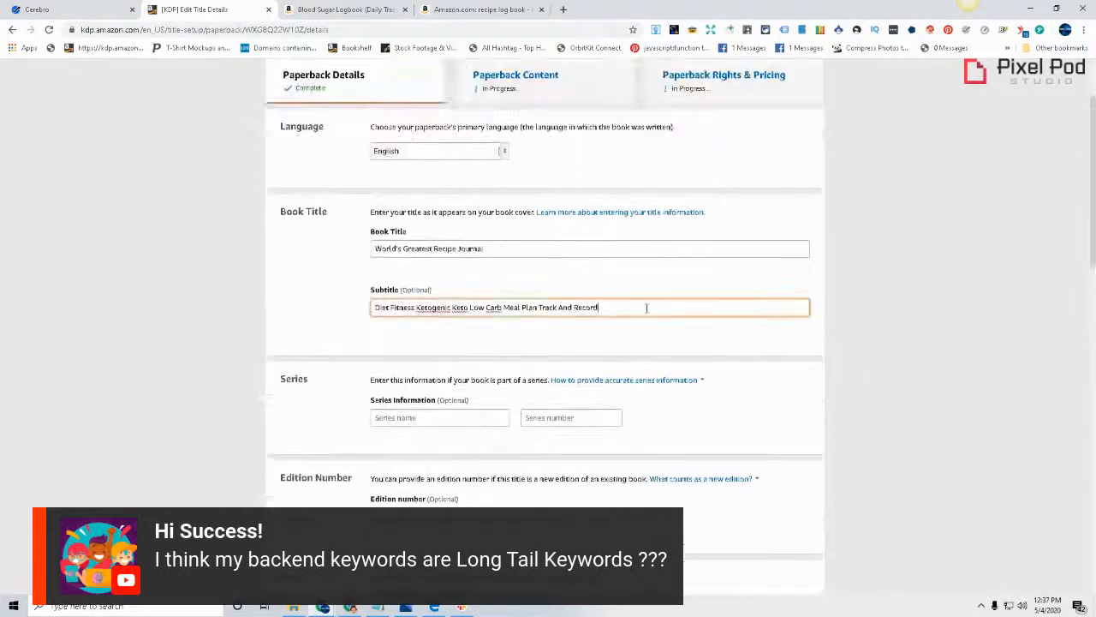
left_click(947, 374)
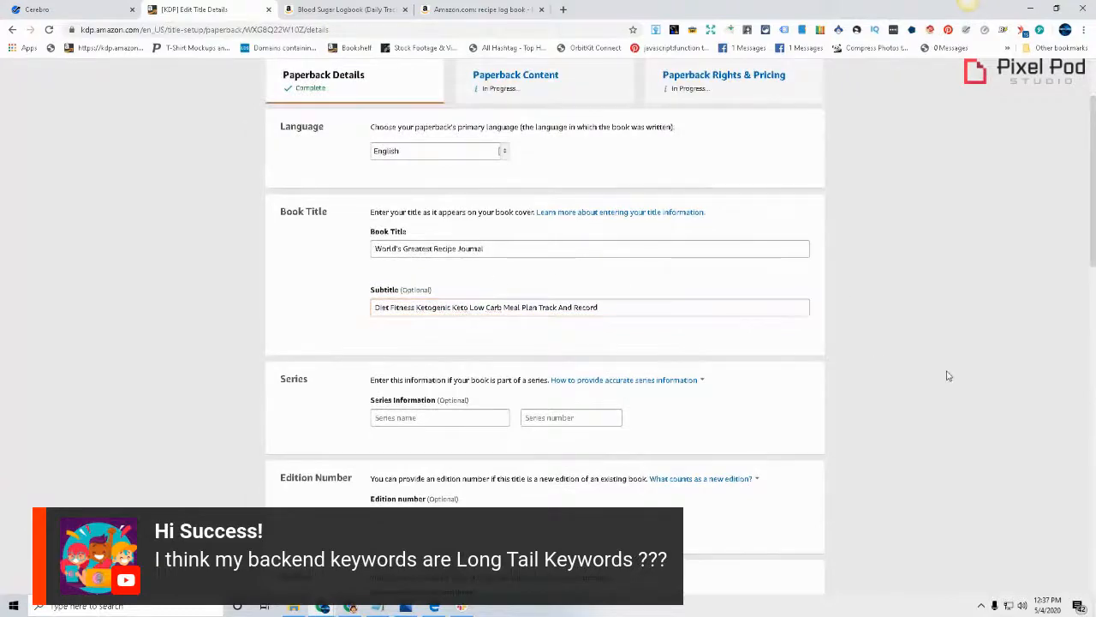
scroll(947, 385, "down", 2)
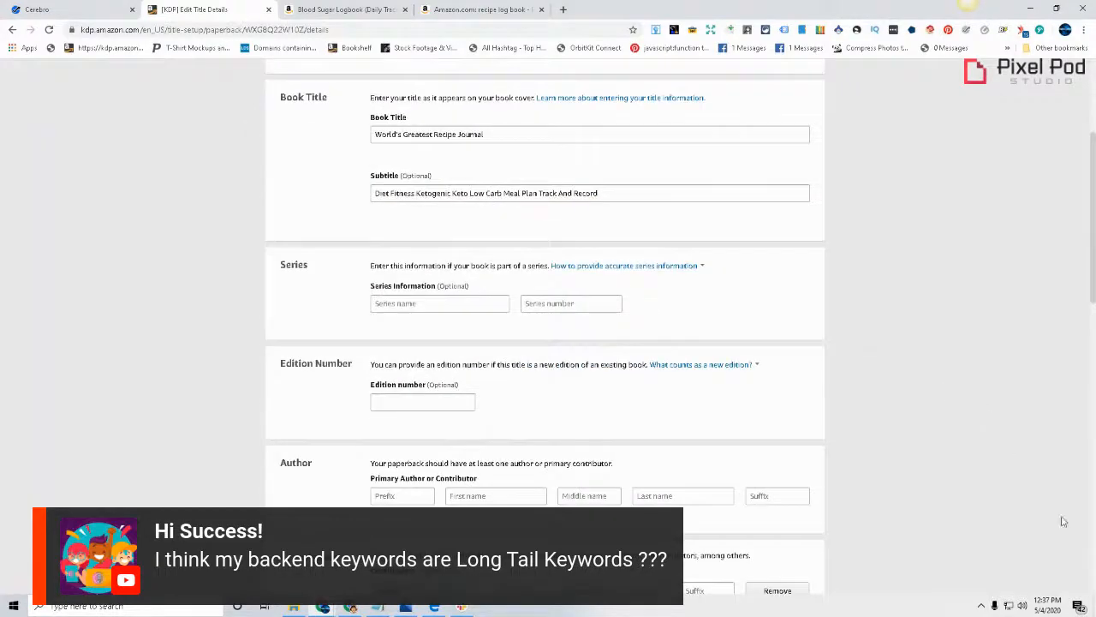
scroll(942, 445, "up", 3)
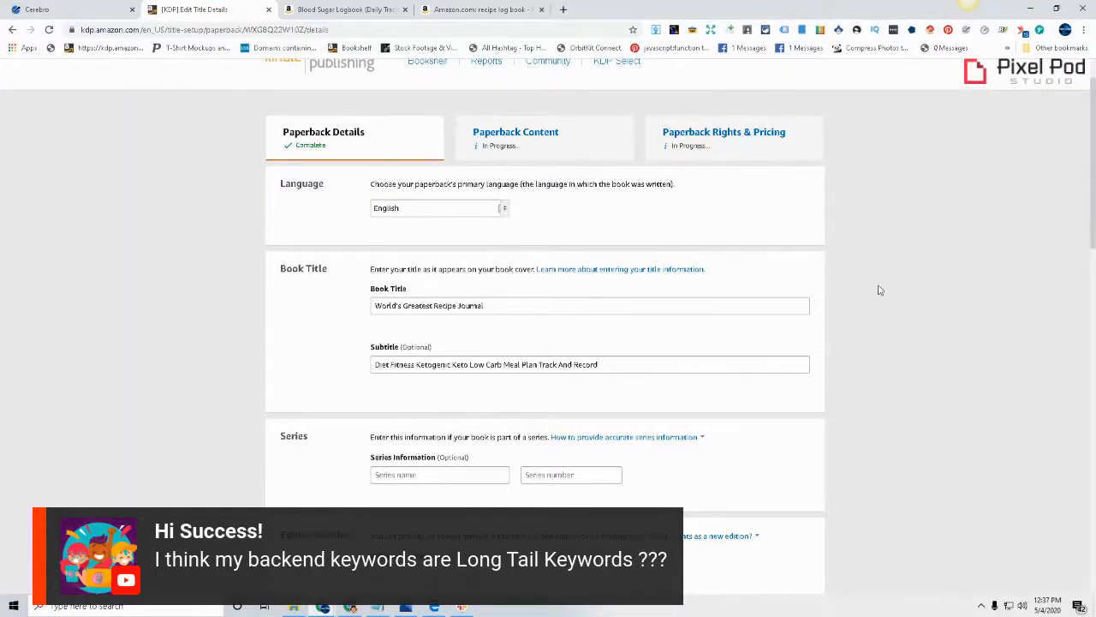
Switch to the recipe book PDF and examine the Recipe Card page's sections for further subtitle ideas
left_click(434, 608)
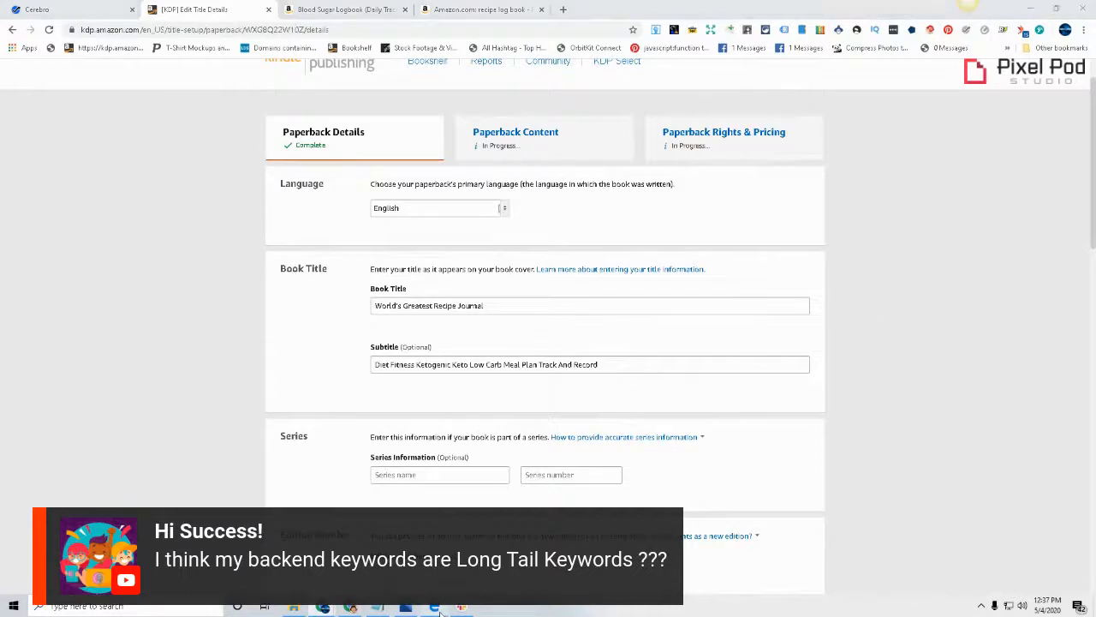
scroll(677, 409, "down", 2)
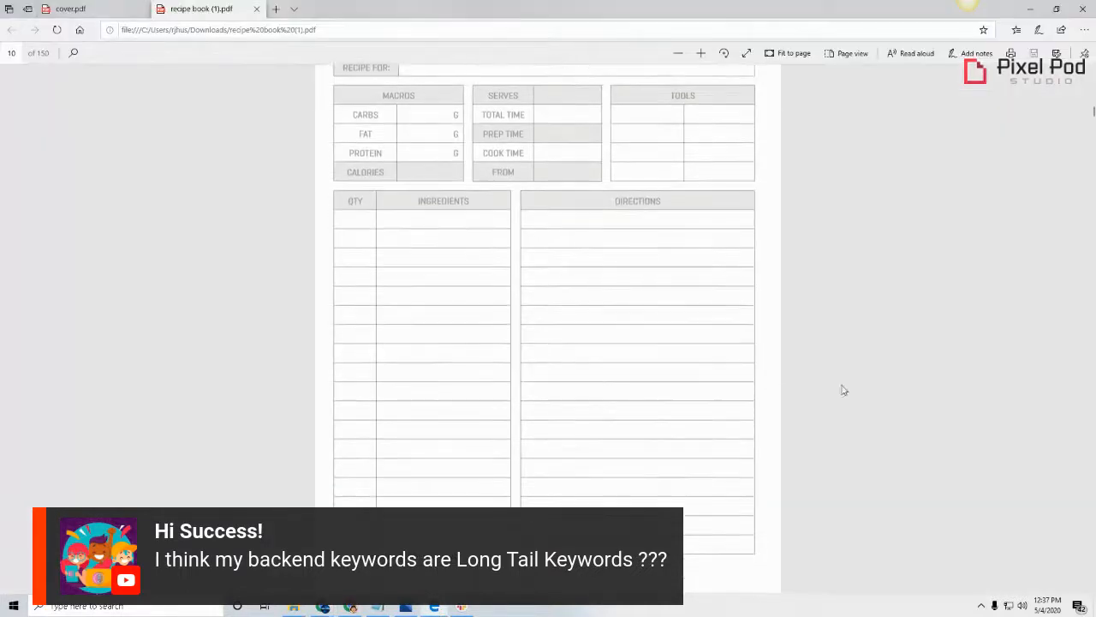
scroll(661, 448, "up", 6)
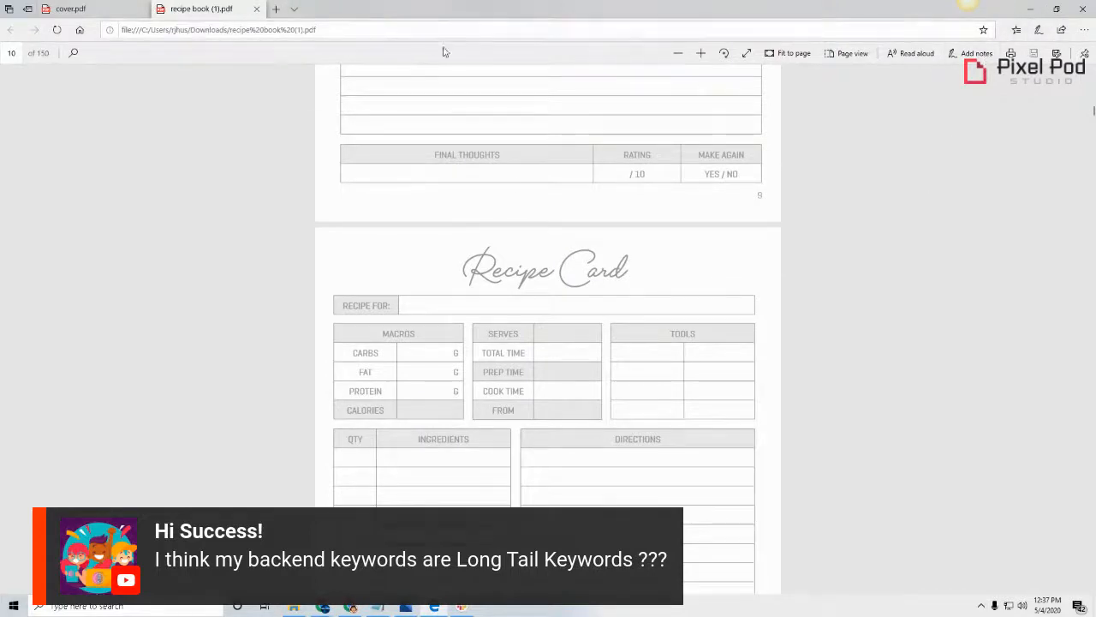
Look over the Recipe Card and photo pages in the PDF, and return to the Author section of the KDP details page
scroll(565, 398, "down", 1)
scroll(565, 398, "down", 5)
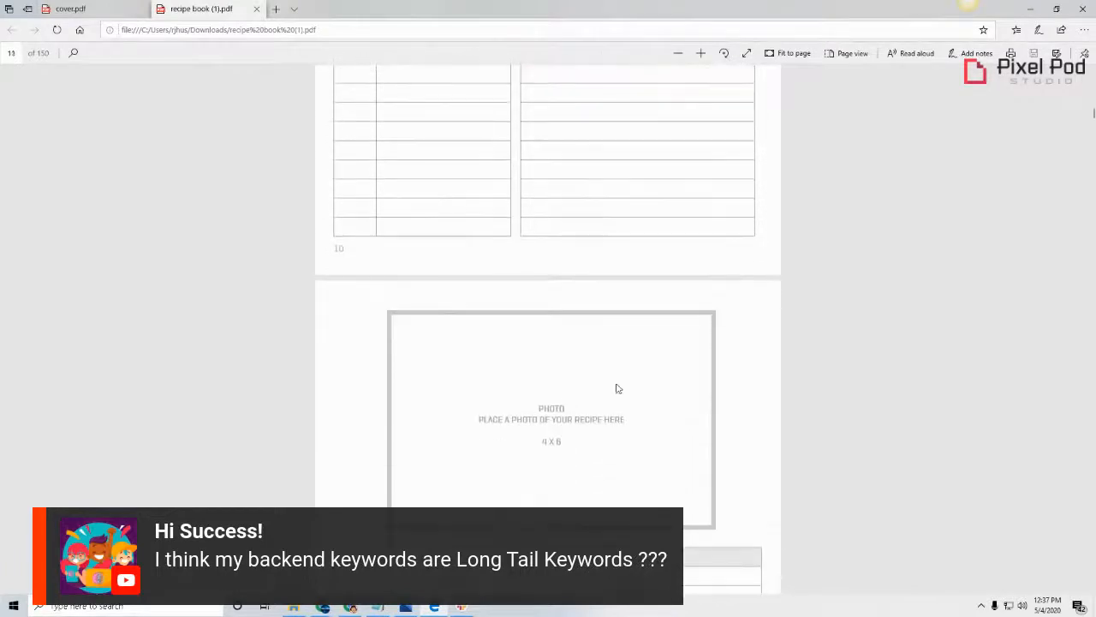
left_click(1035, 12)
scroll(916, 480, "down", 3)
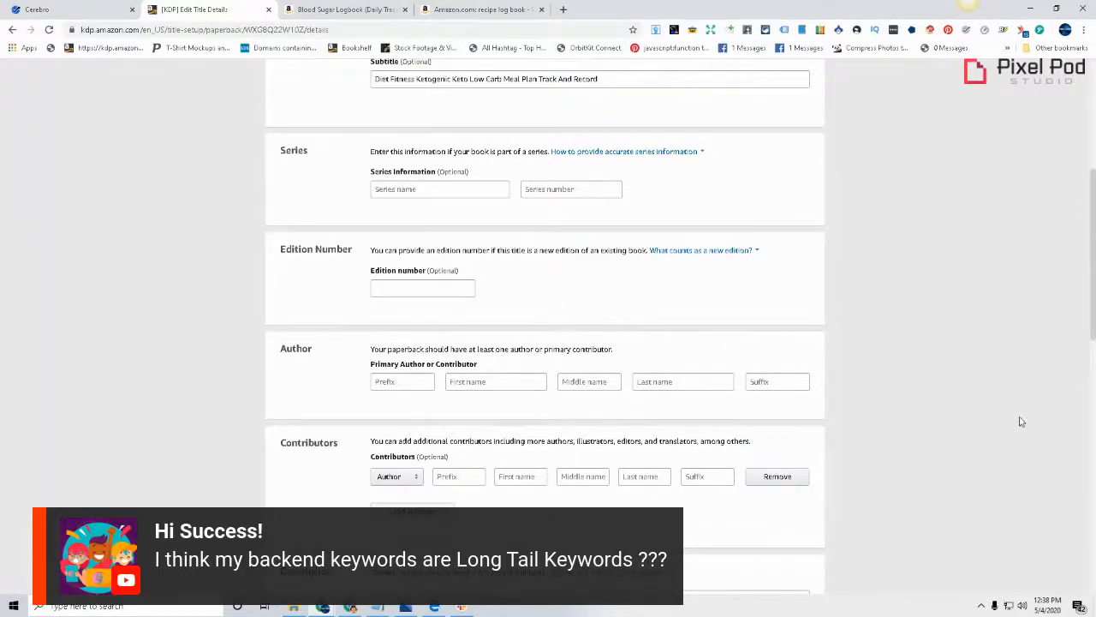
scroll(1021, 420, "down", 1)
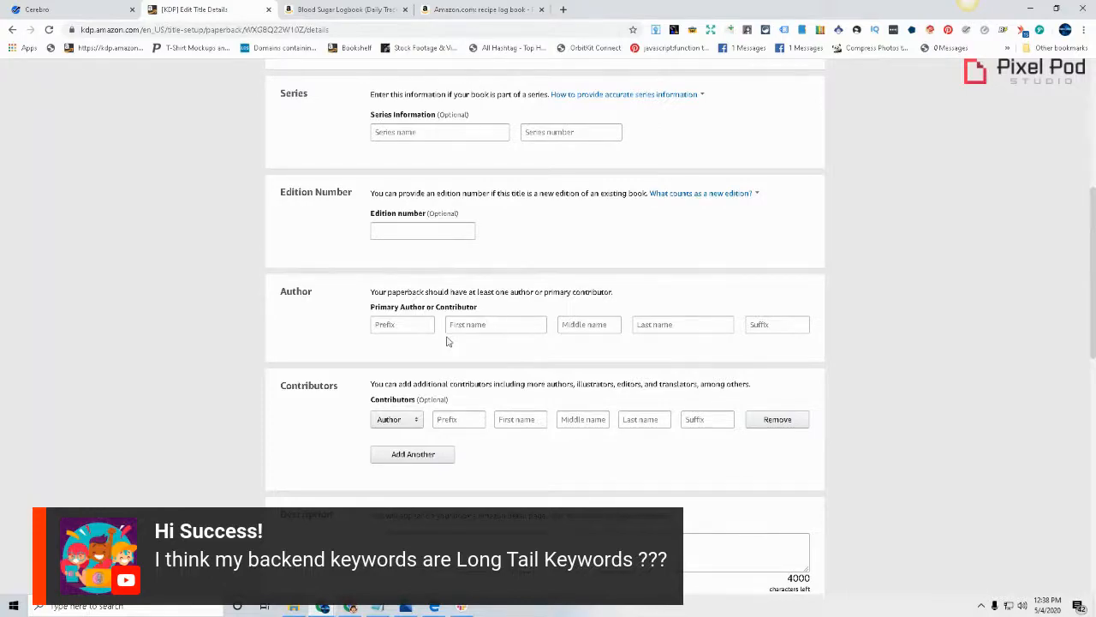
Switch to the Amazon "recipe log book" results and examine the author name on the "Bless The Food Before Us" journal
left_click(368, 9)
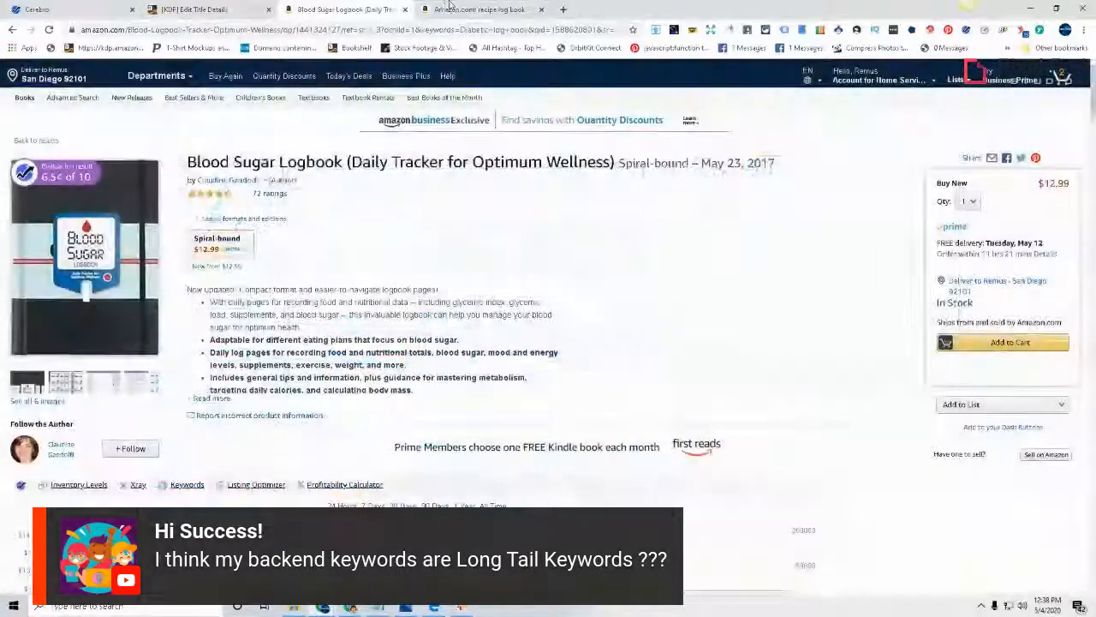
left_click(450, 8)
scroll(880, 358, "down", 2)
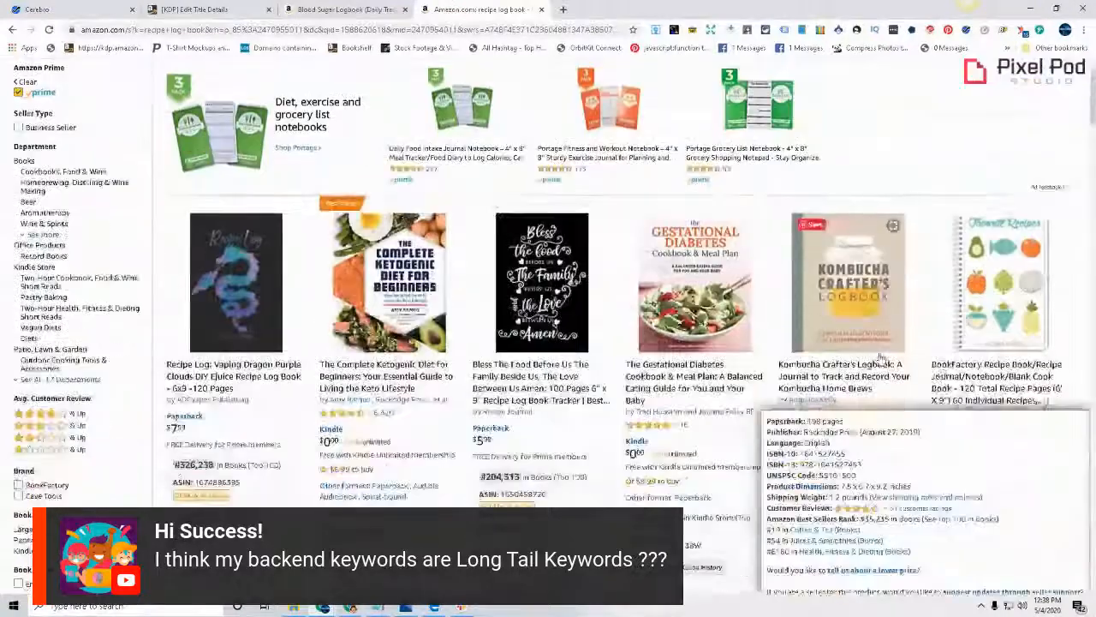
scroll(881, 358, "down", 1)
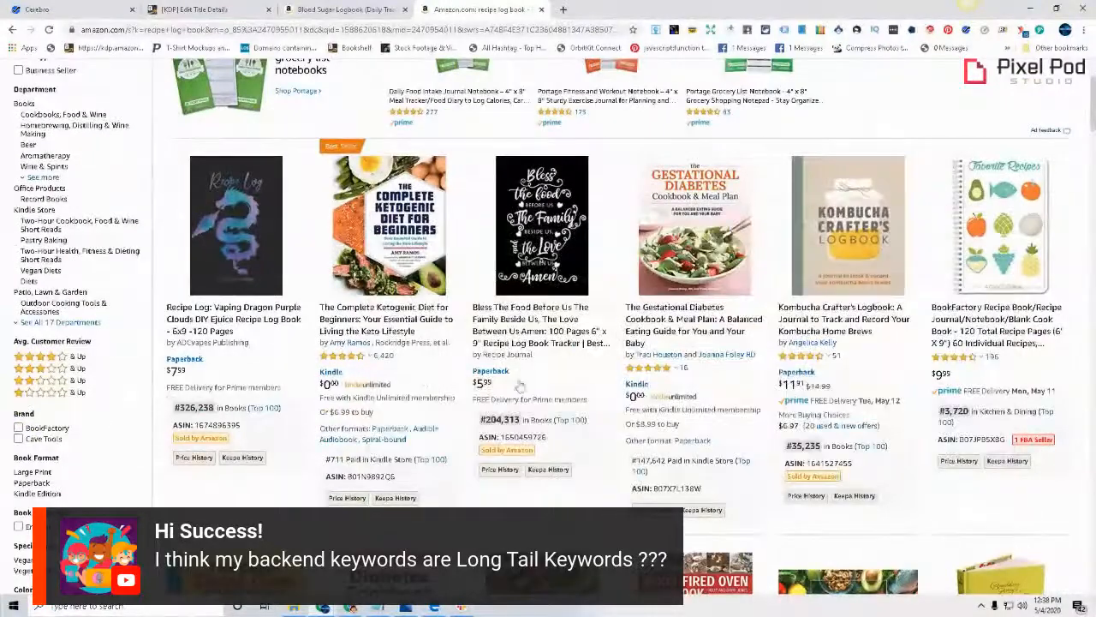
scroll(460, 297, "down", 1)
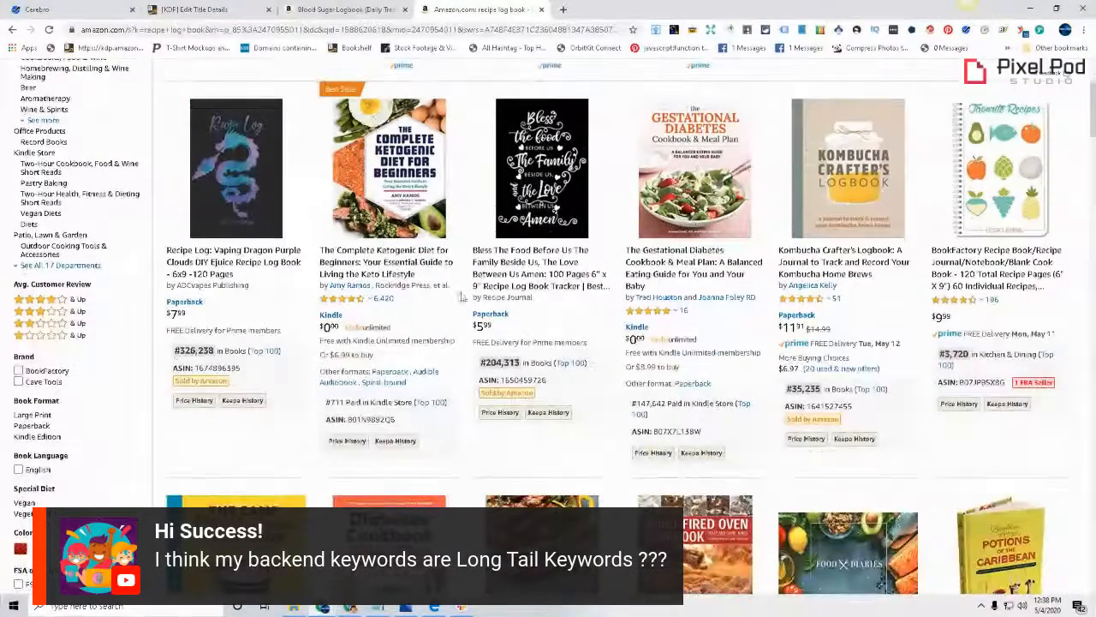
left_click_drag(483, 297, 534, 297)
left_click(493, 307)
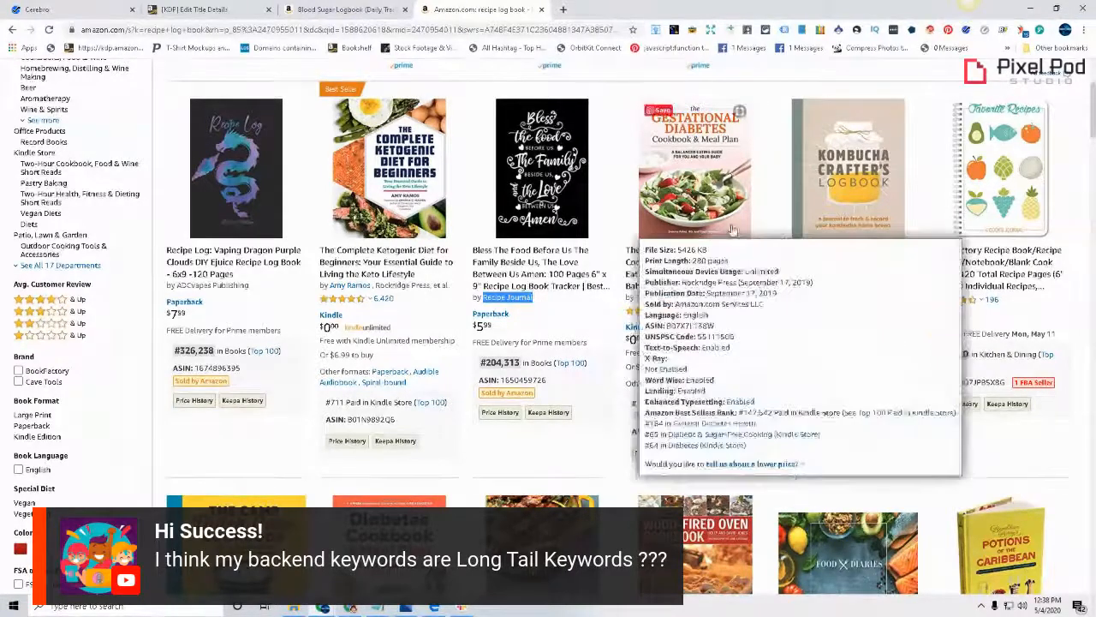
Browse further down the Amazon recipe log book results, checking the cookbook, smoking log book and recipe journal listings
scroll(742, 408, "down", 2)
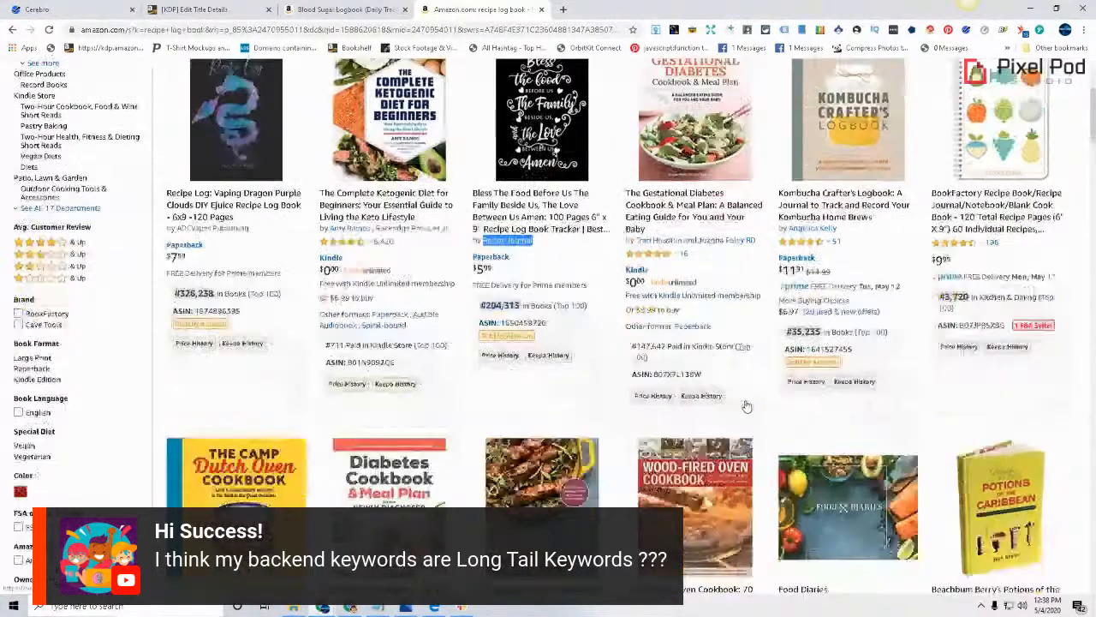
left_click(580, 346)
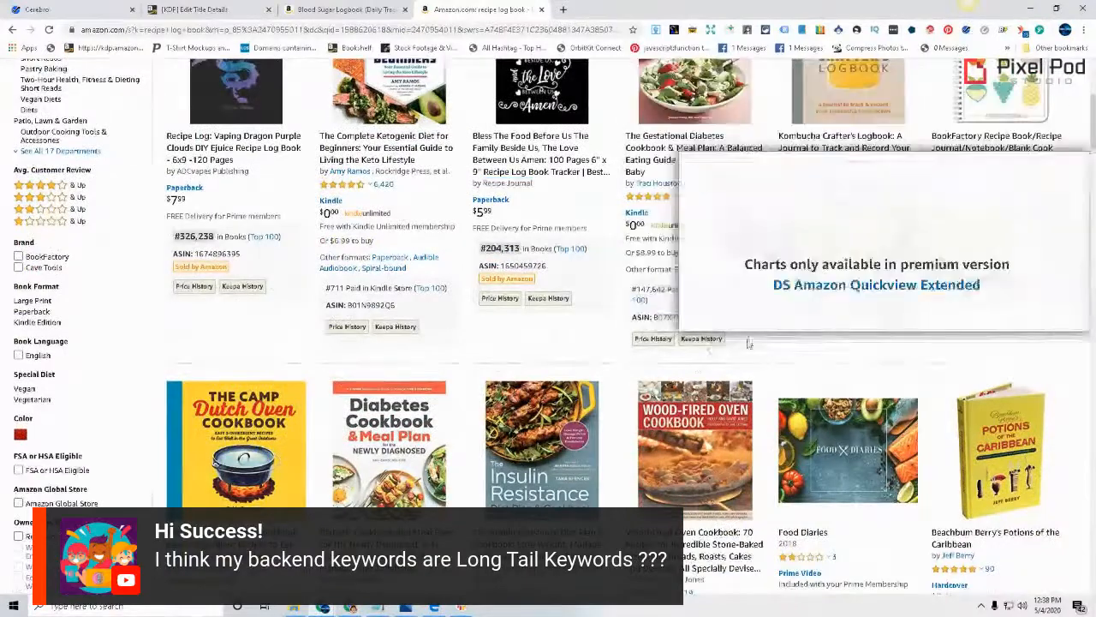
scroll(921, 272, "down", 2)
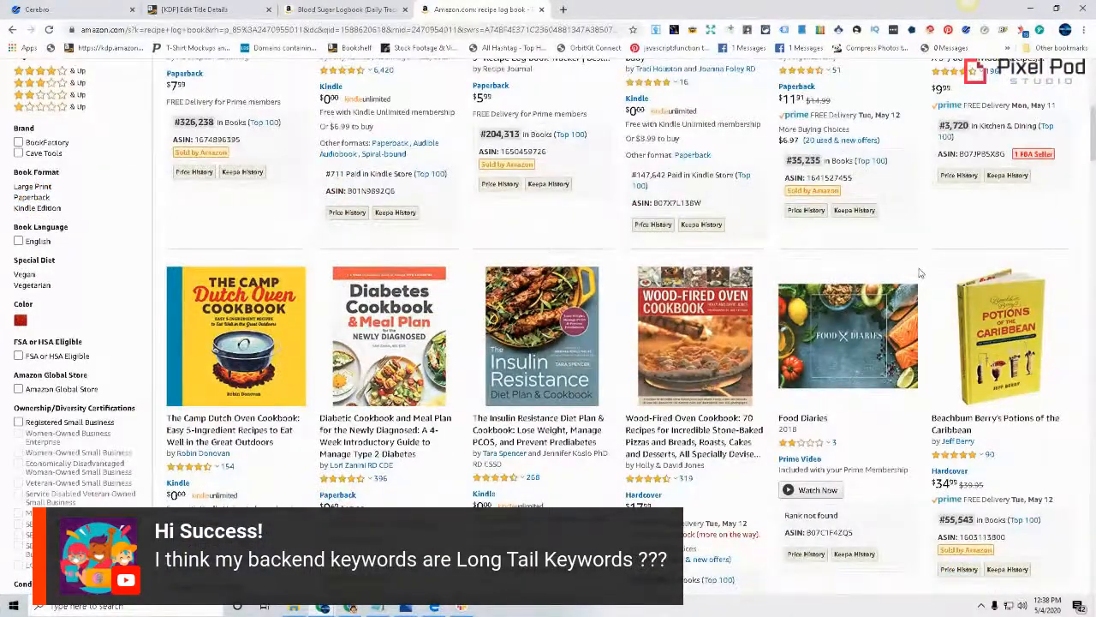
scroll(740, 409, "down", 3)
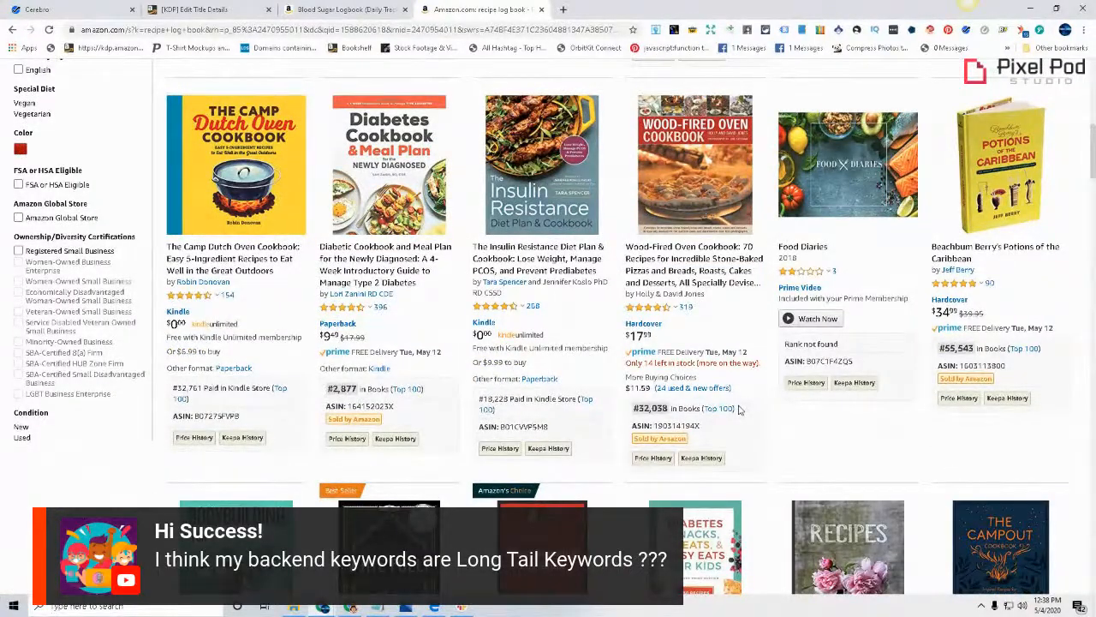
scroll(723, 417, "down", 3)
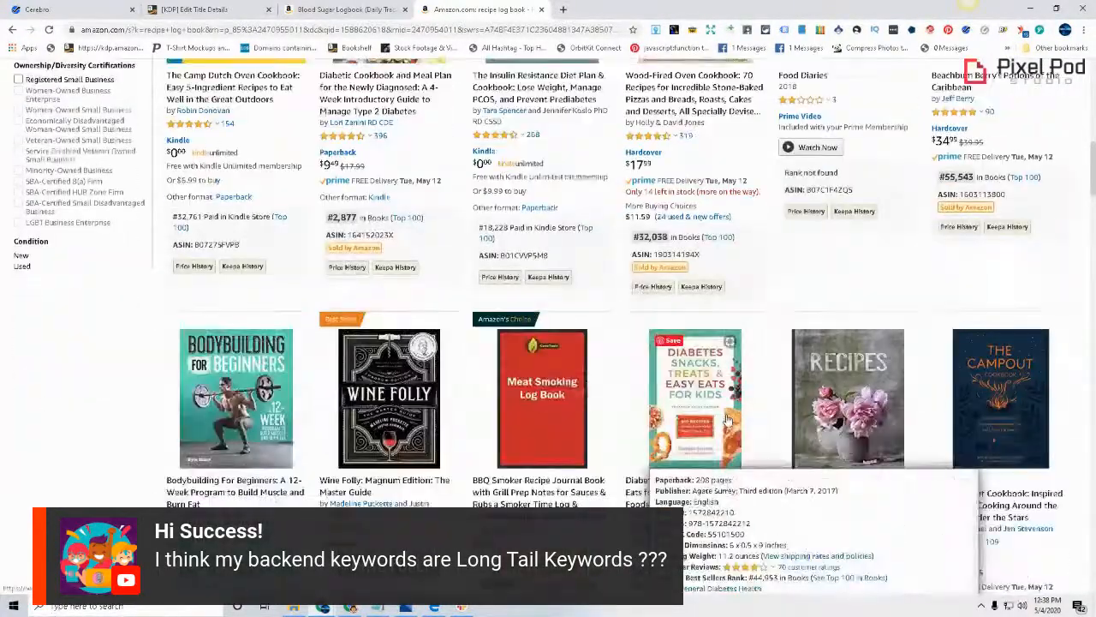
mouse_move(506, 415)
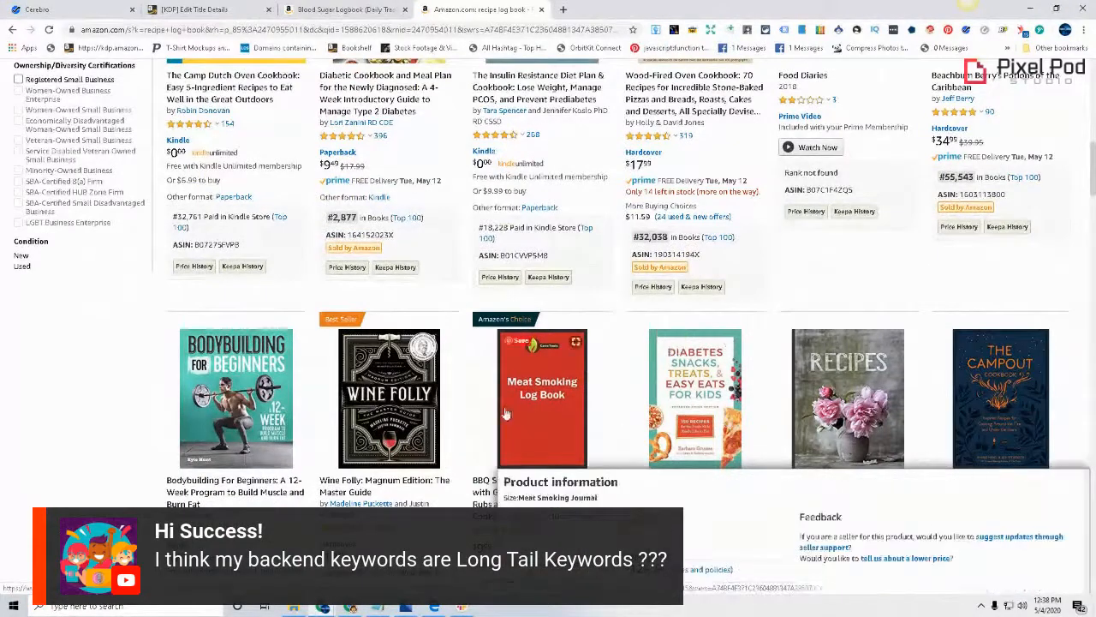
scroll(505, 415, "down", 2)
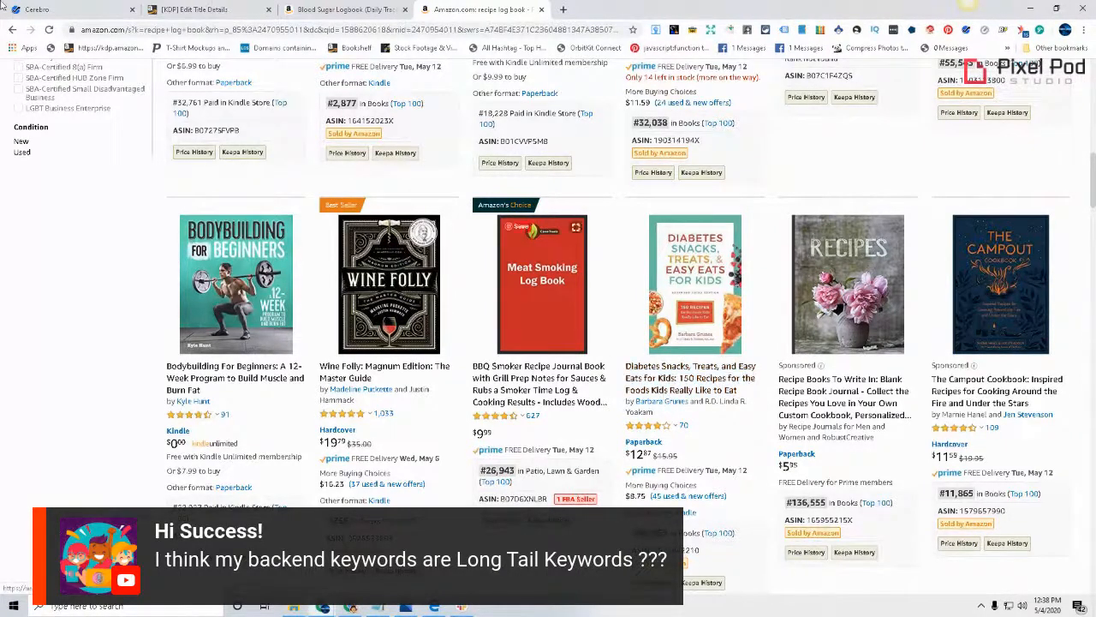
Return to the KDP details page and enter the primary author's first name as "gg" and last name as "publishing"
left_click(199, 8)
left_click(513, 322)
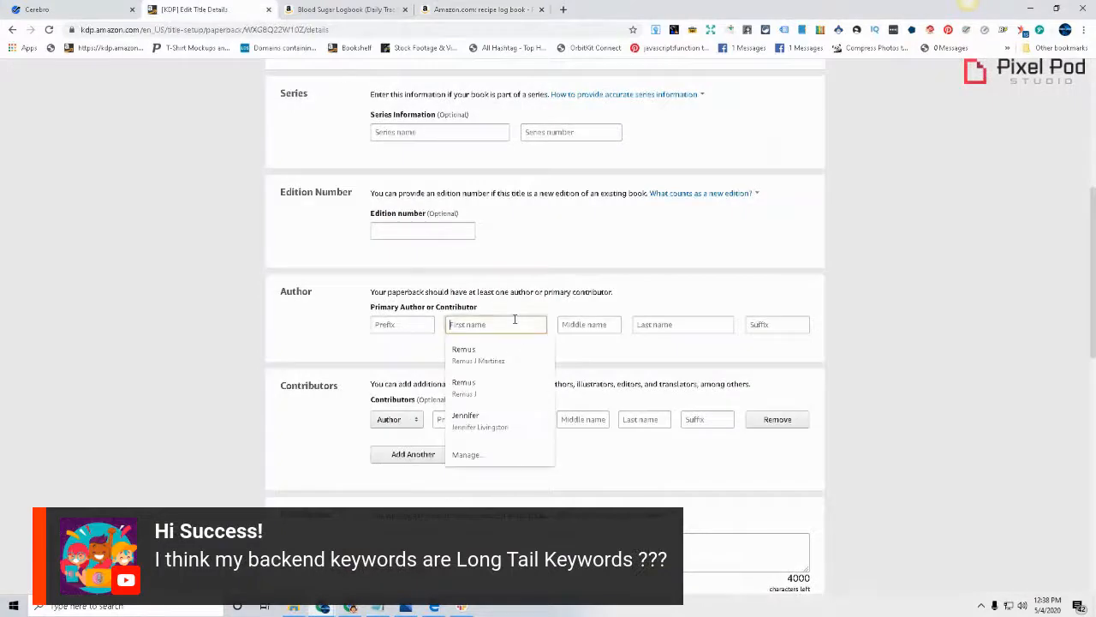
left_click(707, 326)
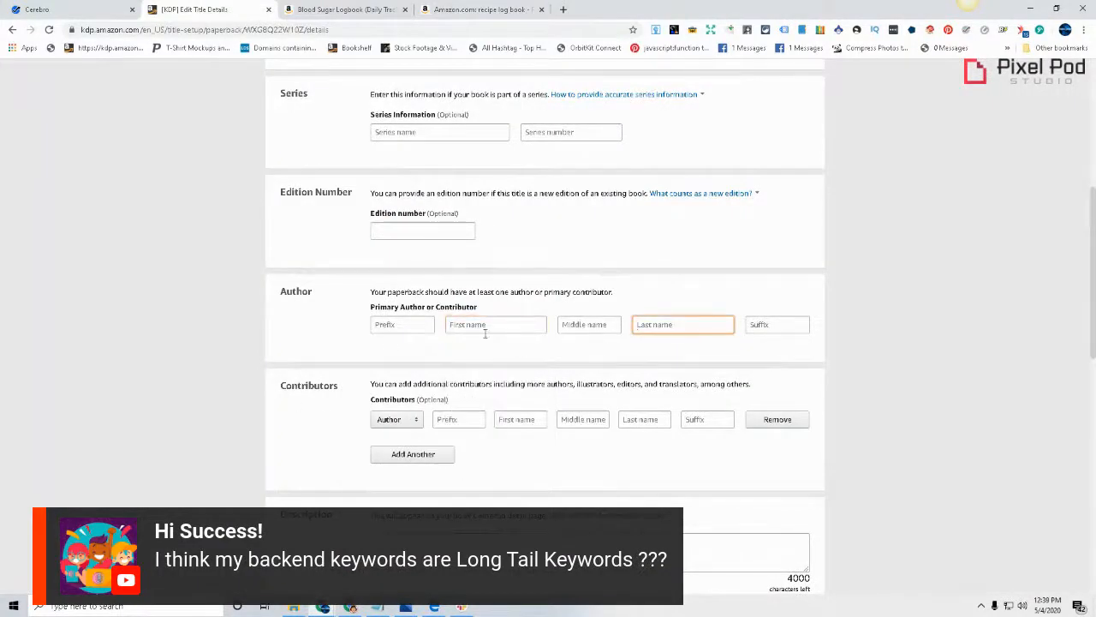
left_click(886, 314)
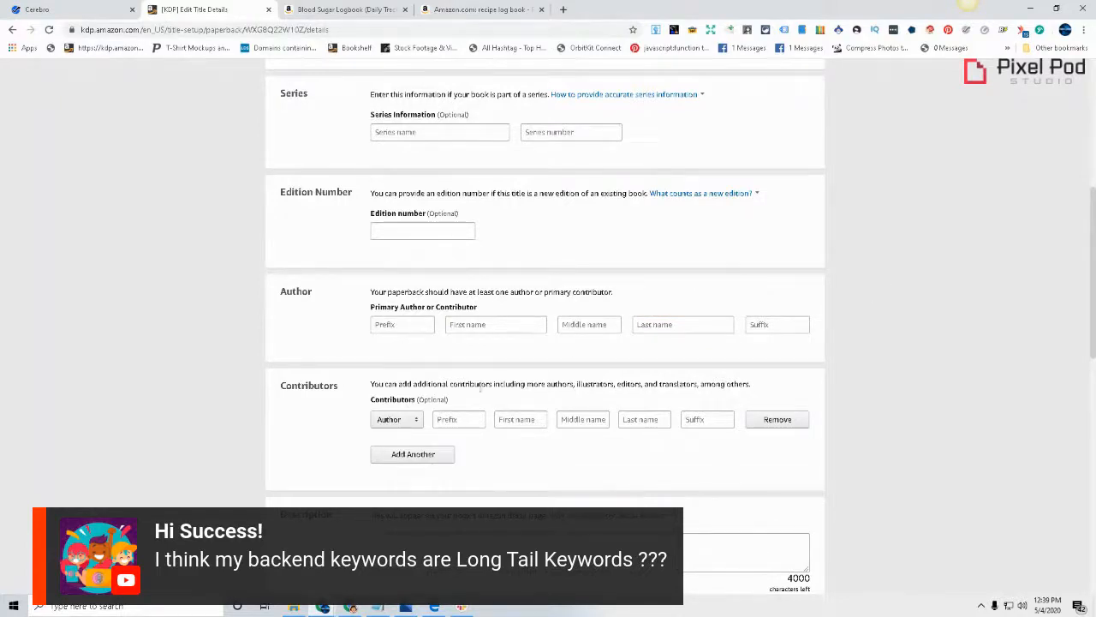
left_click(514, 324)
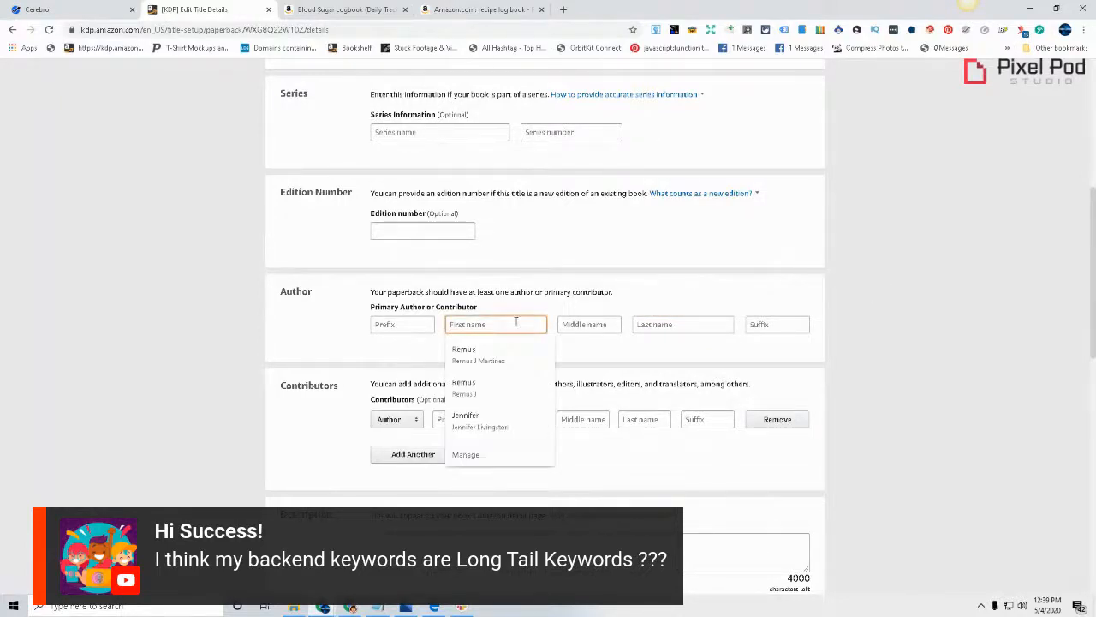
type("gg")
left_click(682, 321)
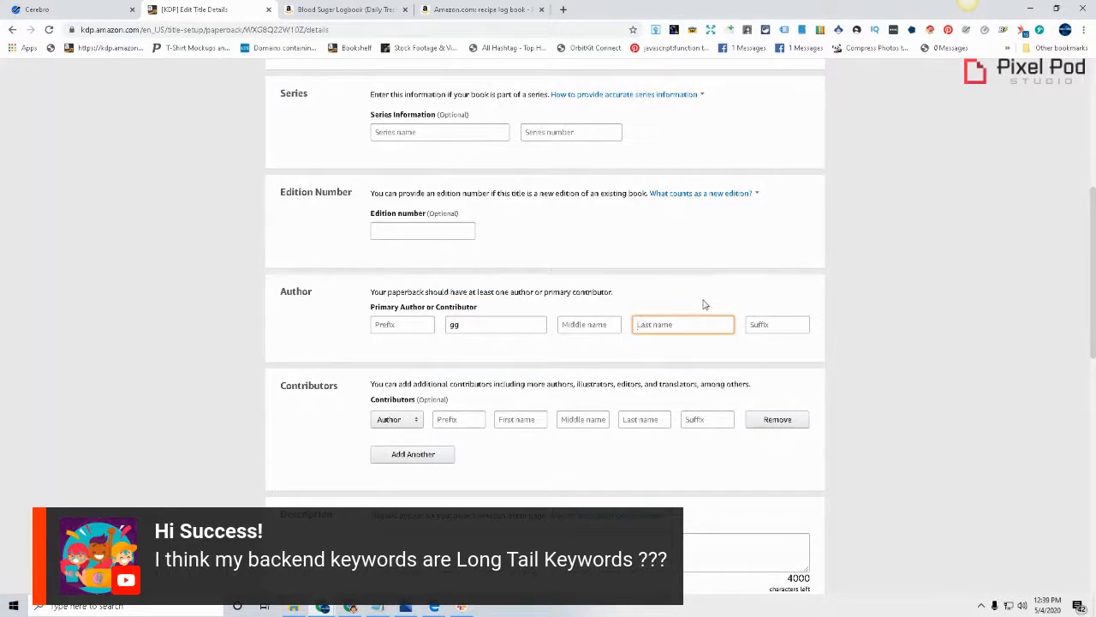
type("publishing")
left_click(1021, 318)
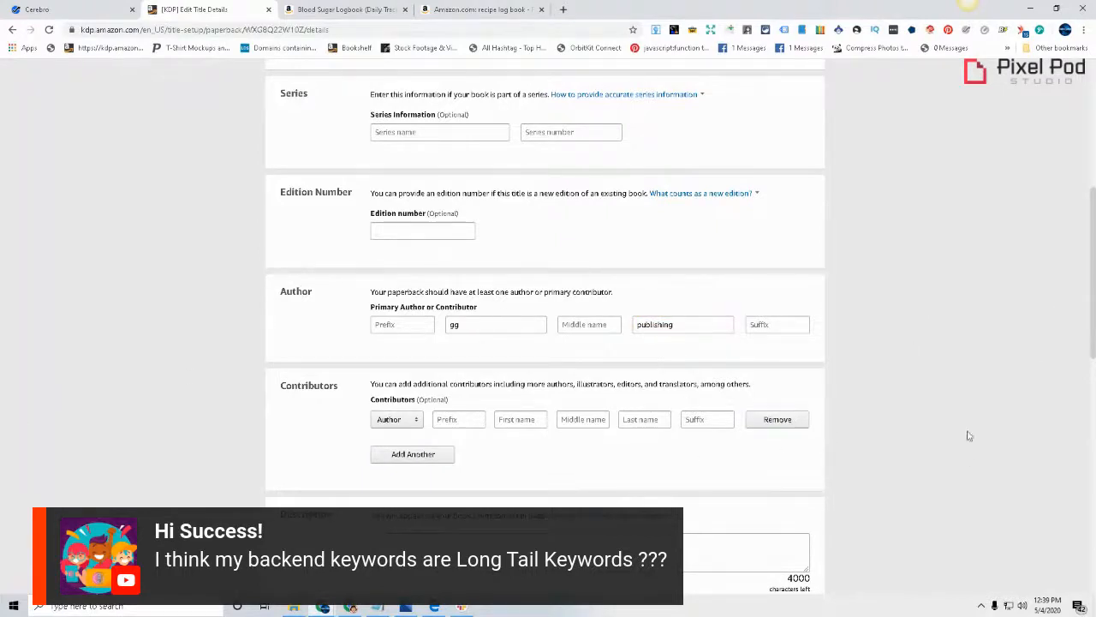
Expand and highlight the Blood Sugar Logbook's full Amazon description as a model for the KDP description, and return to the KDP details page
scroll(418, 345, "down", 1)
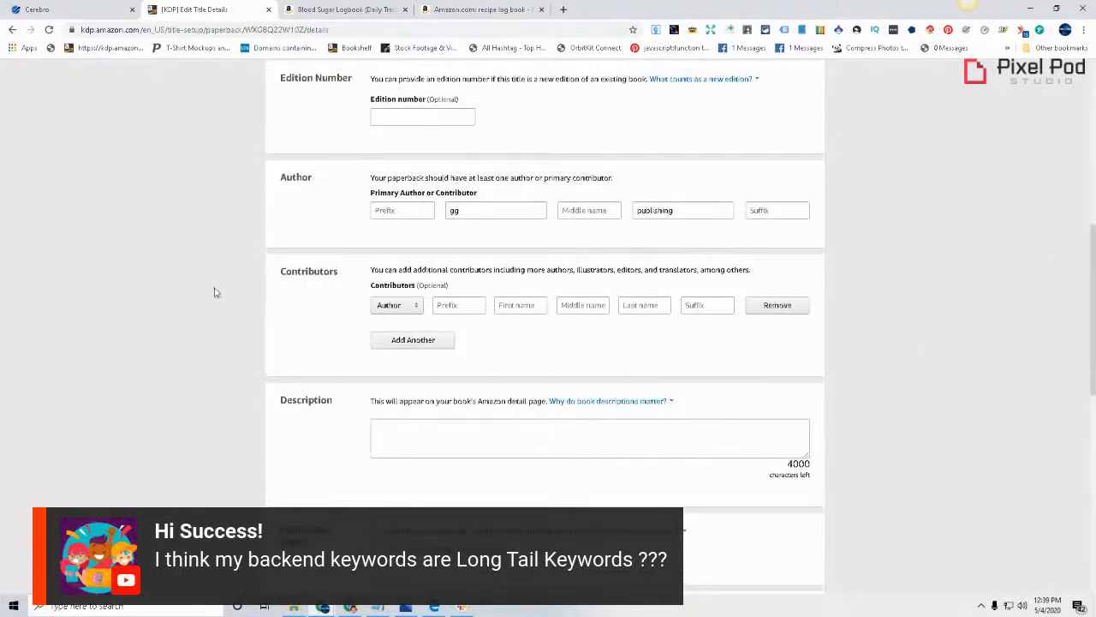
left_click(452, 429)
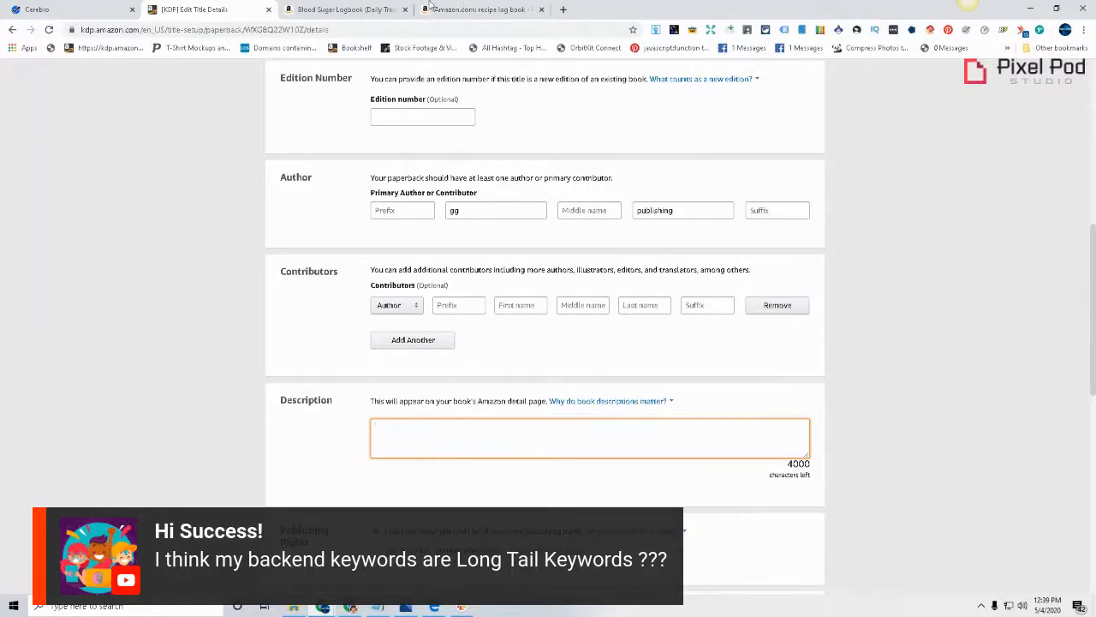
left_click(334, 8)
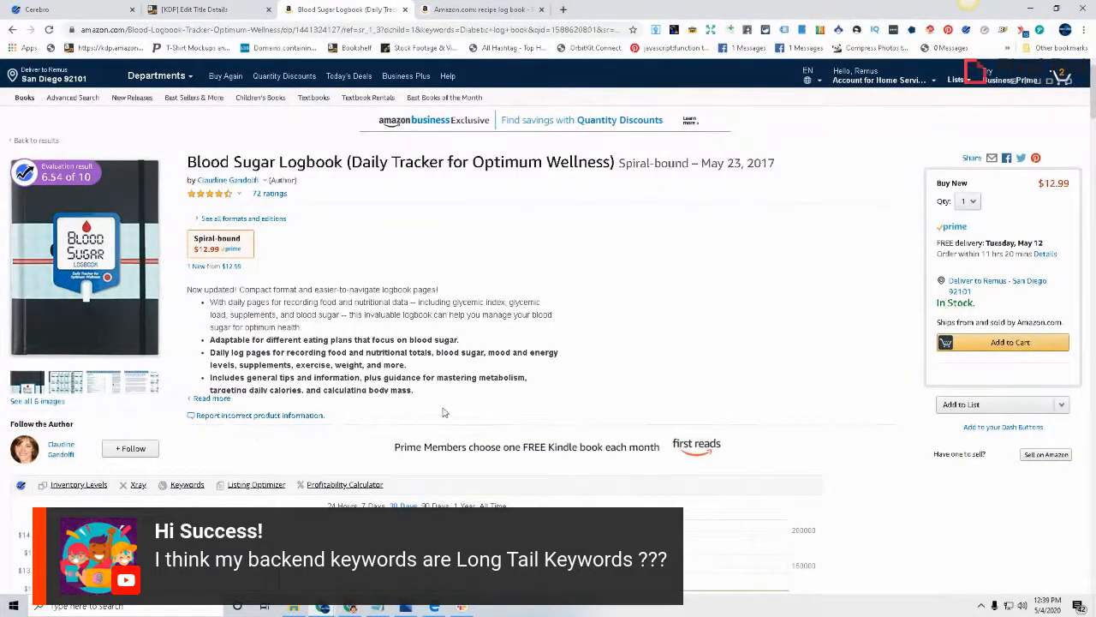
left_click(202, 400)
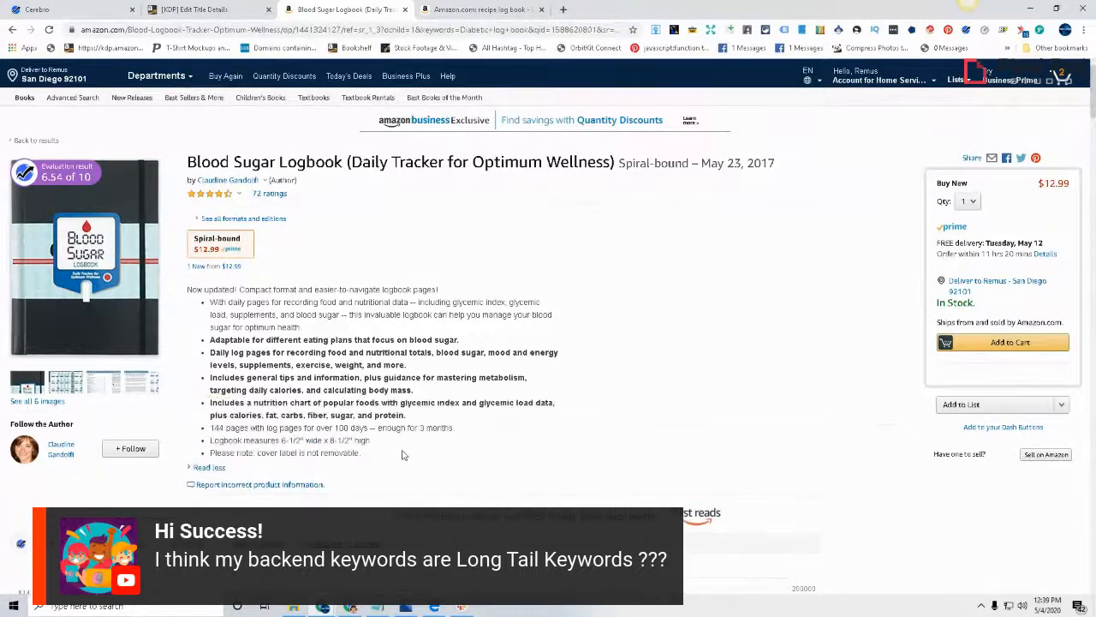
left_click_drag(365, 454, 186, 291)
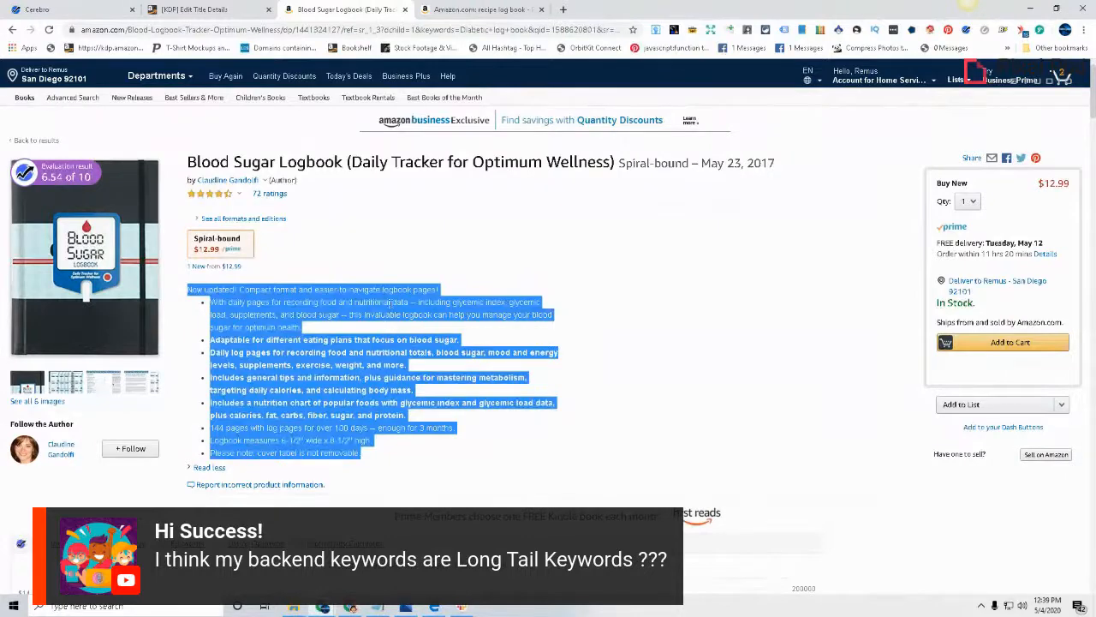
left_click(253, 9)
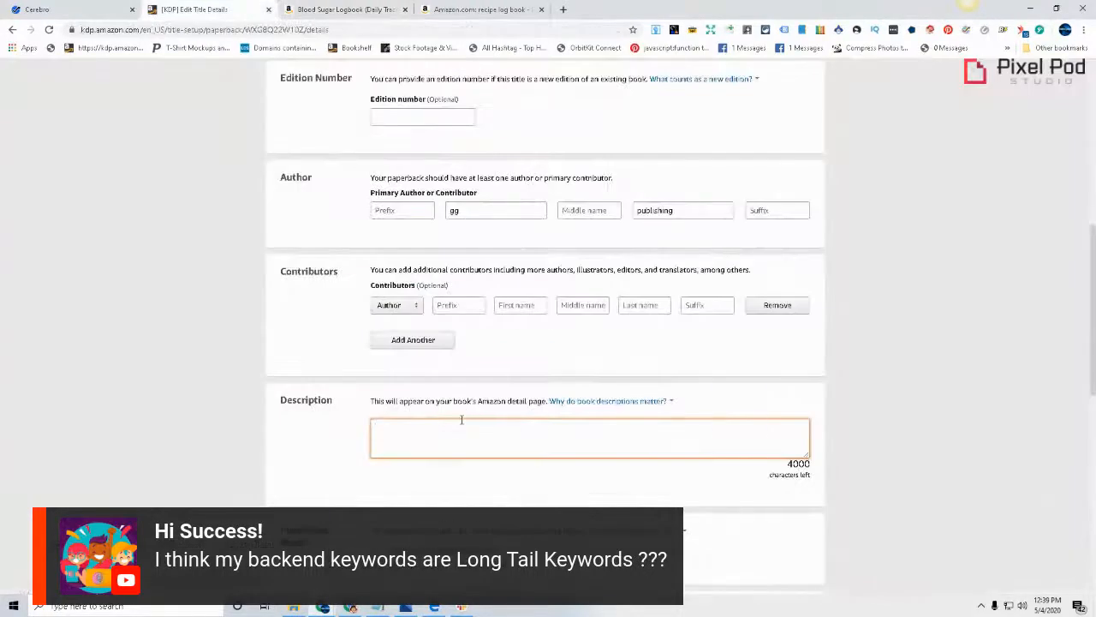
Review the PDF's recipe card, photo and notes pages and the Notepad keyword list for description ideas, and return to the KDP details page
left_click(435, 607)
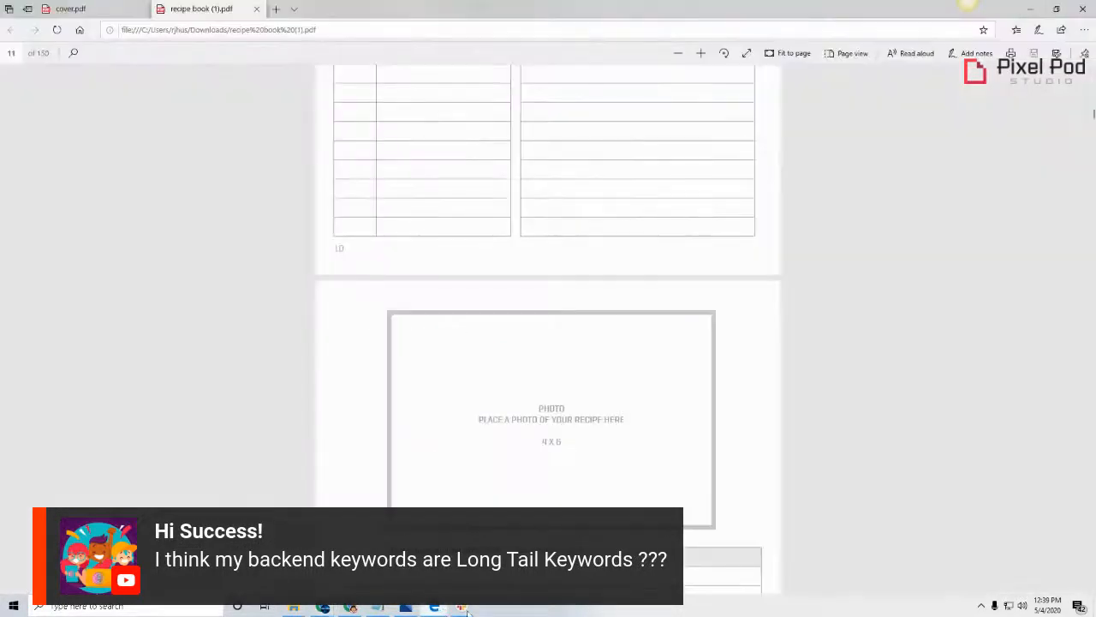
scroll(548, 403, "up", 2)
scroll(548, 403, "down", 3)
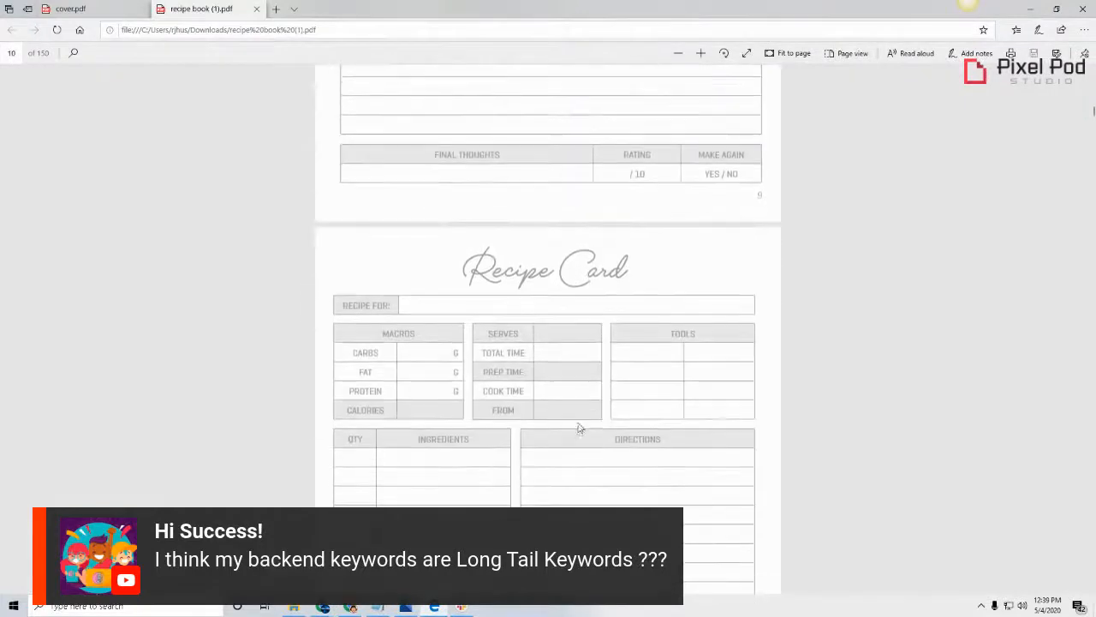
scroll(573, 394, "up", 4)
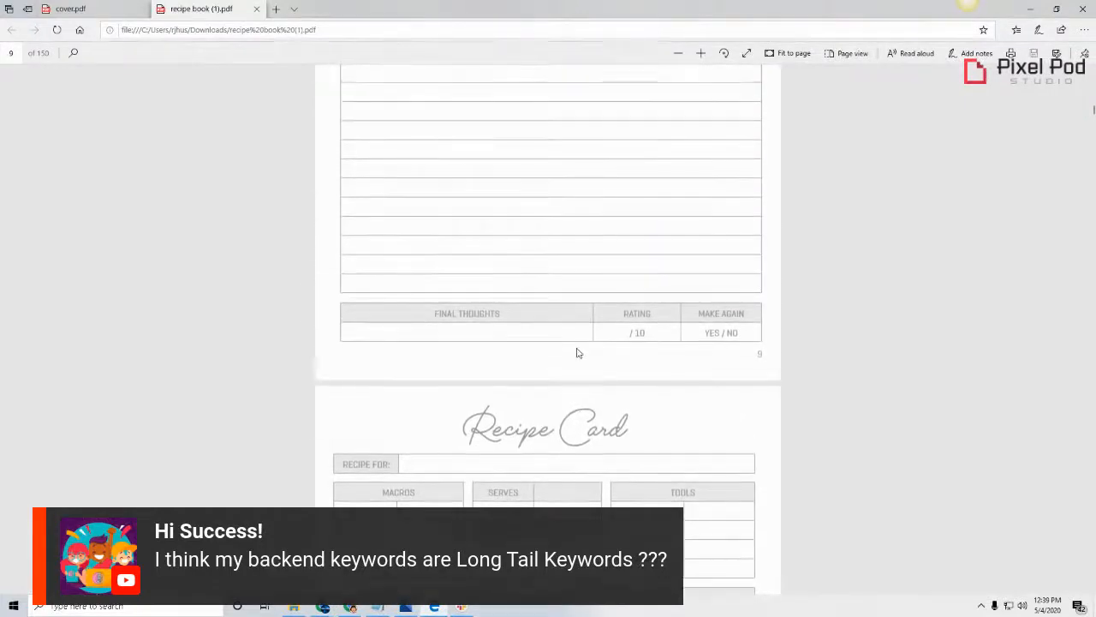
scroll(577, 358, "up", 1)
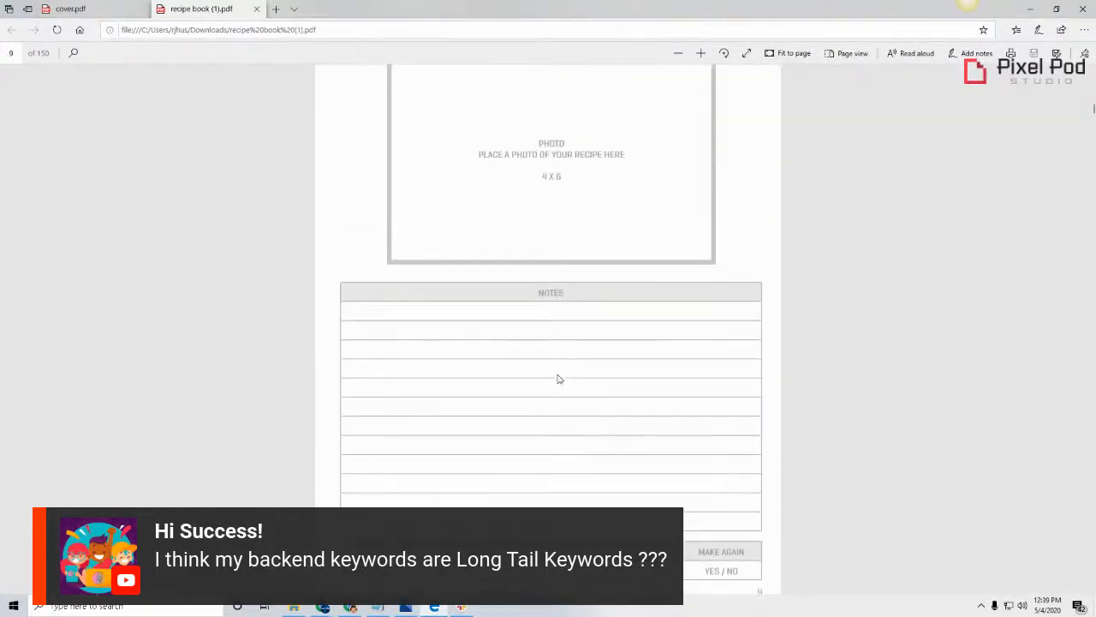
mouse_move(323, 608)
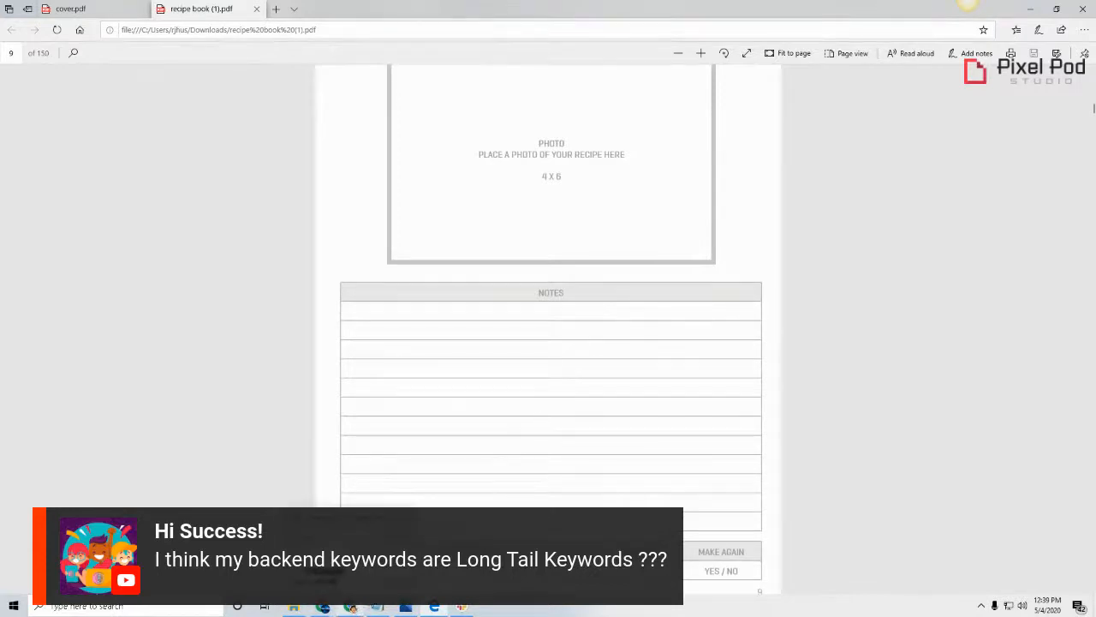
left_click(323, 608)
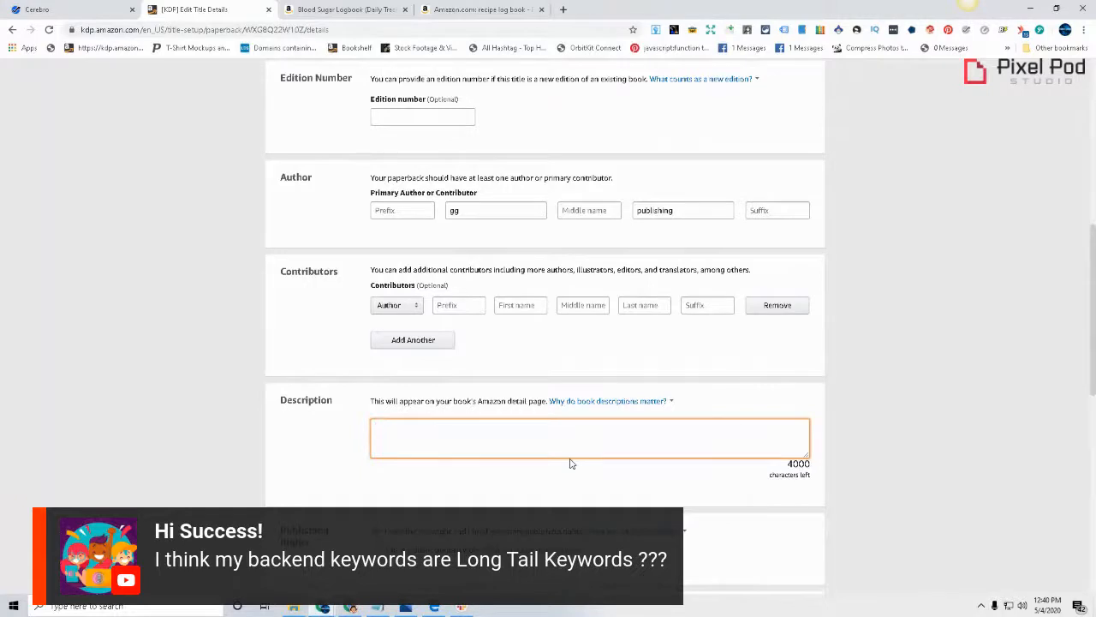
left_click(405, 606)
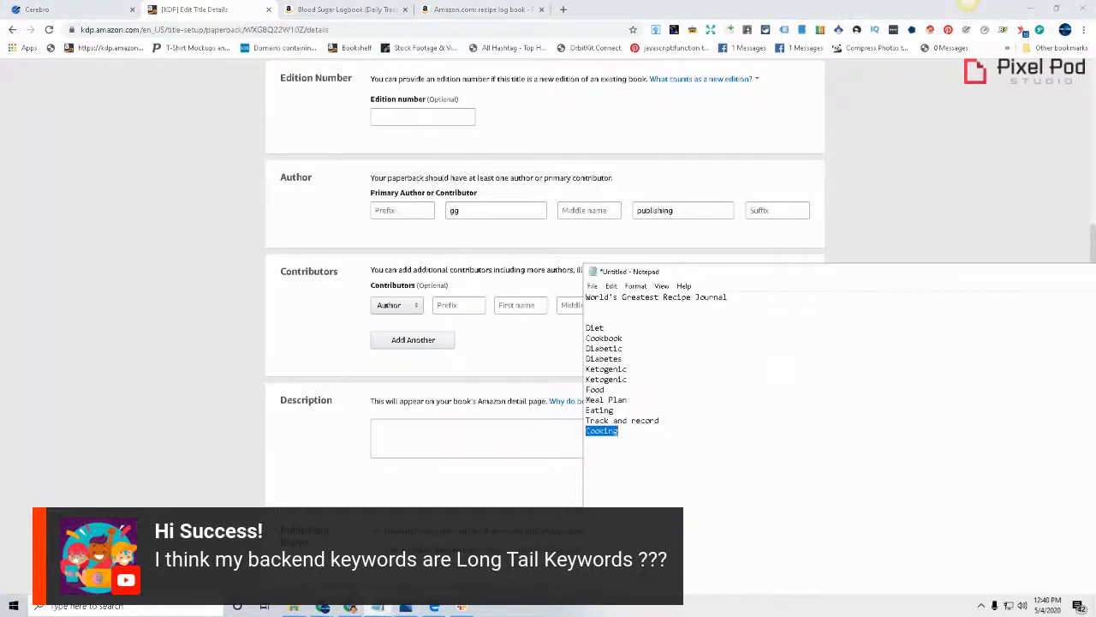
left_click(284, 450)
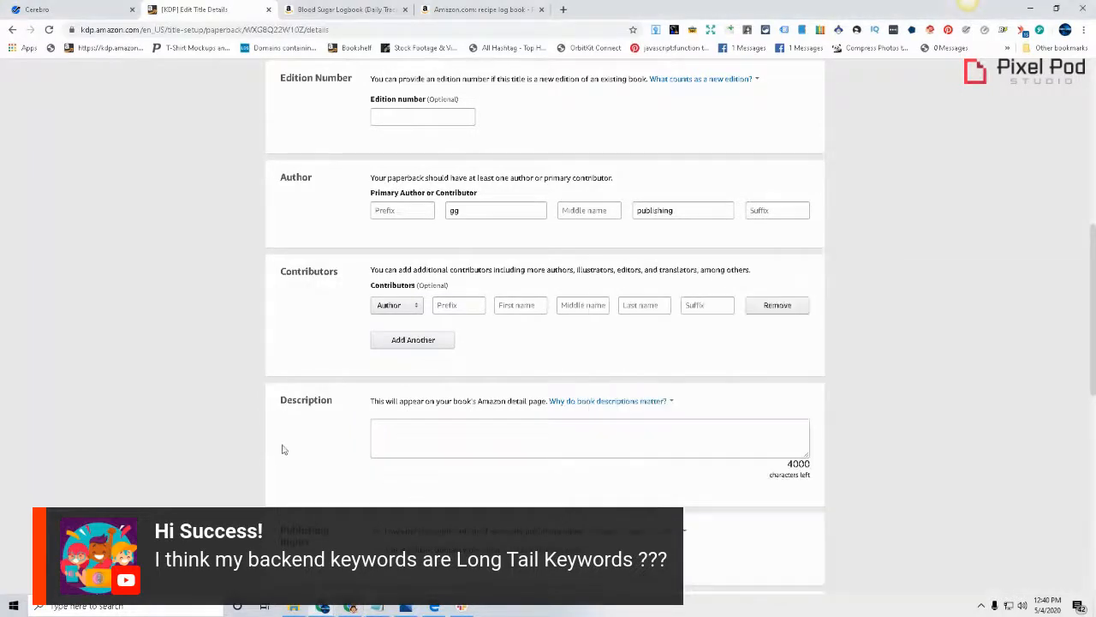
Review the subtitle and the PDF interior's recipe card, photo and notes pages for description ideas, and return to the KDP description field
left_click(442, 440)
scroll(502, 414, "up", 4)
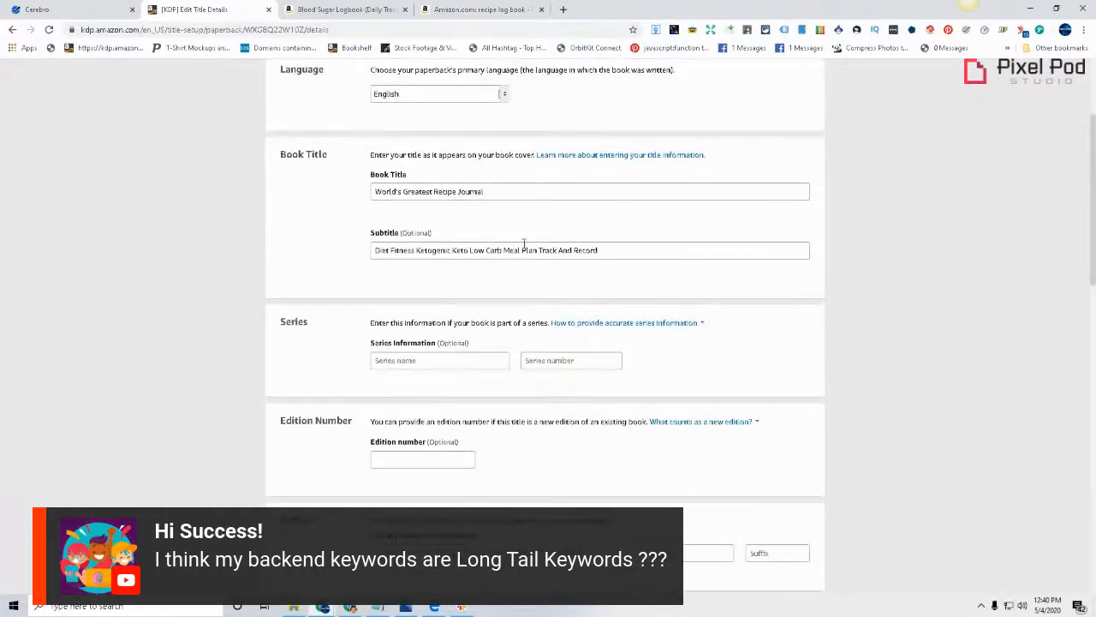
left_click(434, 607)
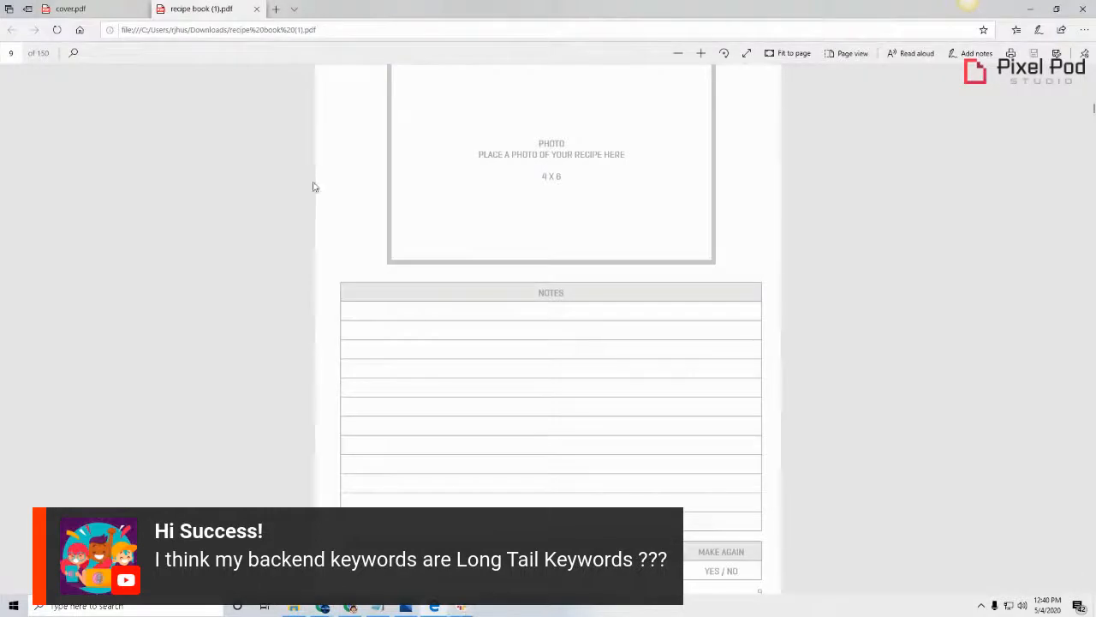
scroll(654, 468, "up", 10)
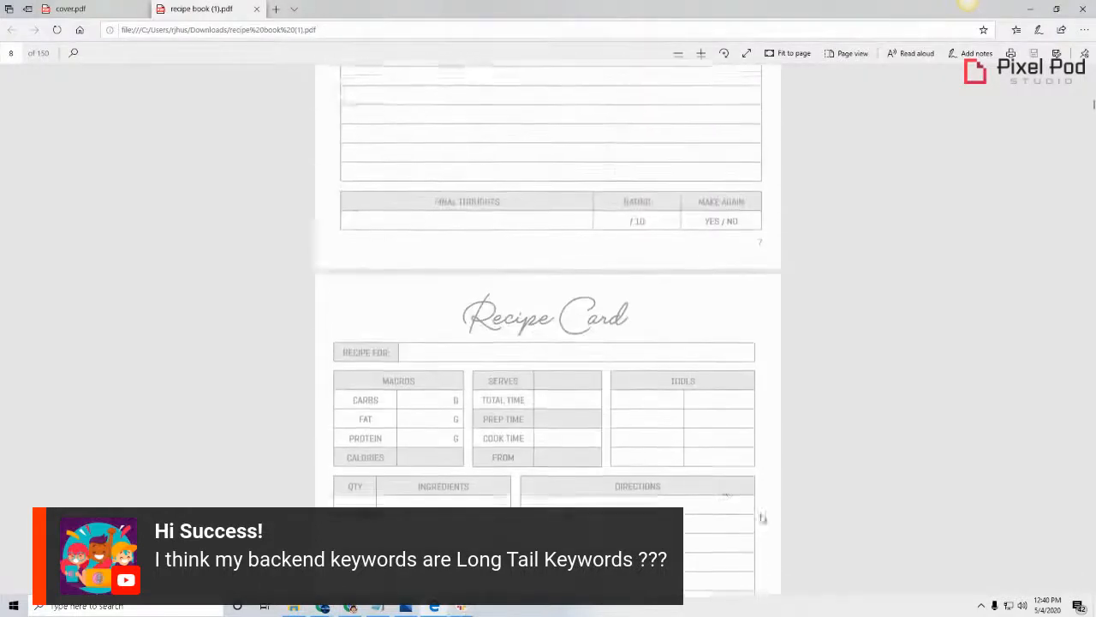
scroll(641, 480, "up", 15)
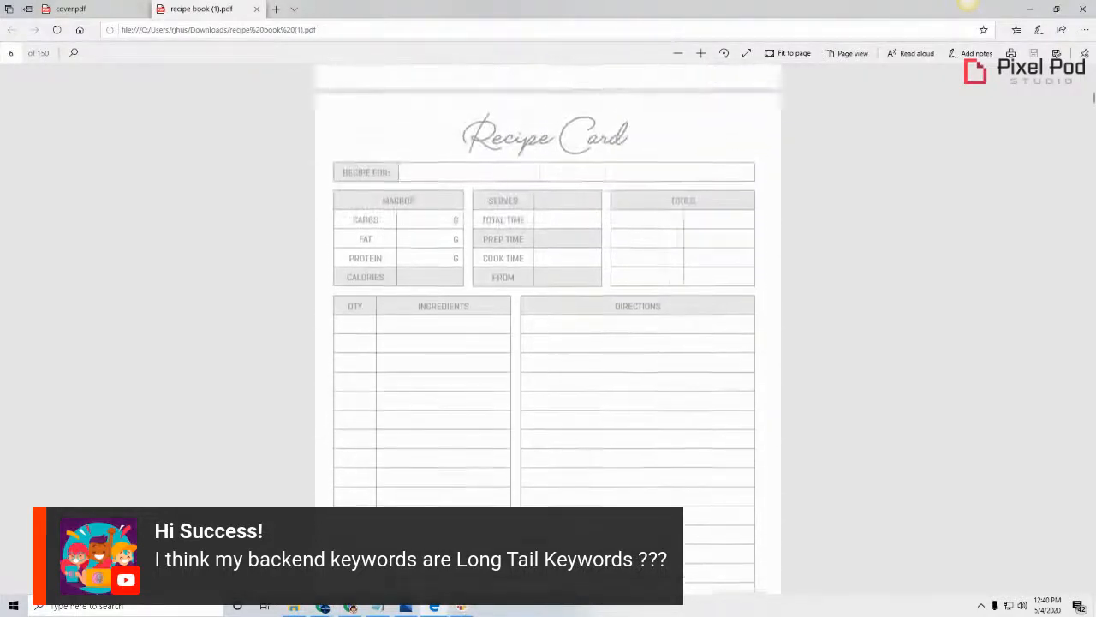
scroll(605, 491, "up", 7)
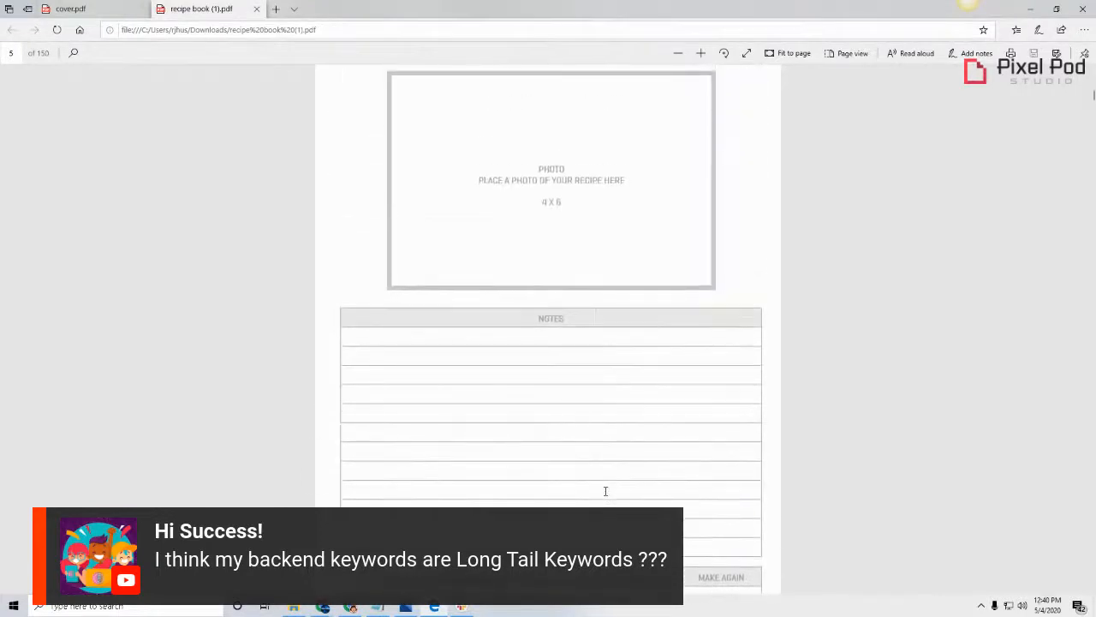
scroll(605, 491, "up", 2)
scroll(606, 491, "up", 2)
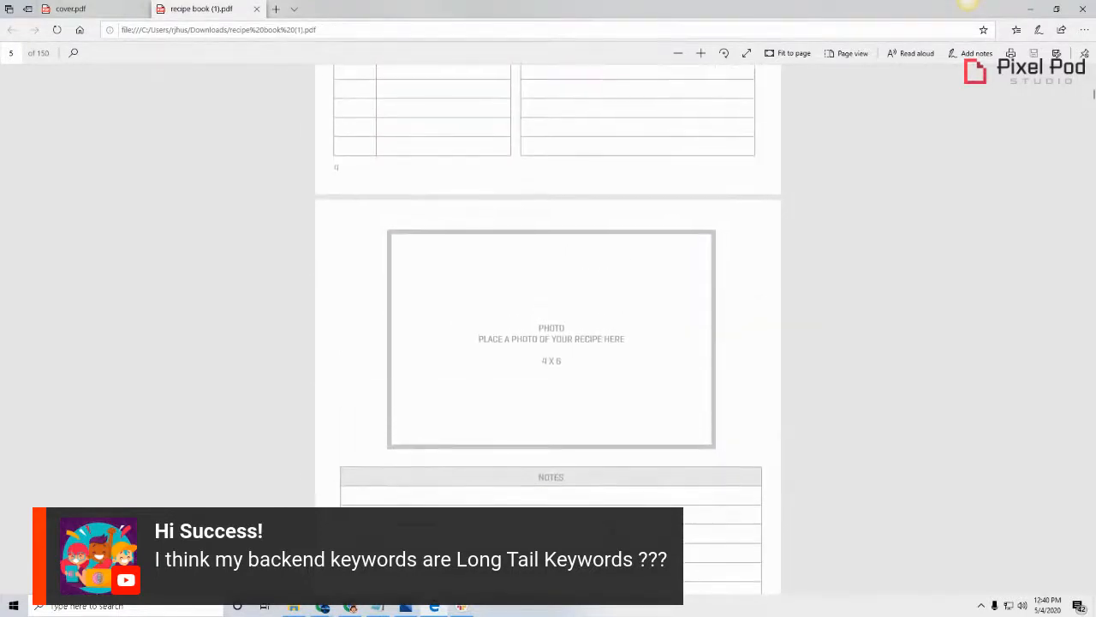
scroll(605, 490, "up", 4)
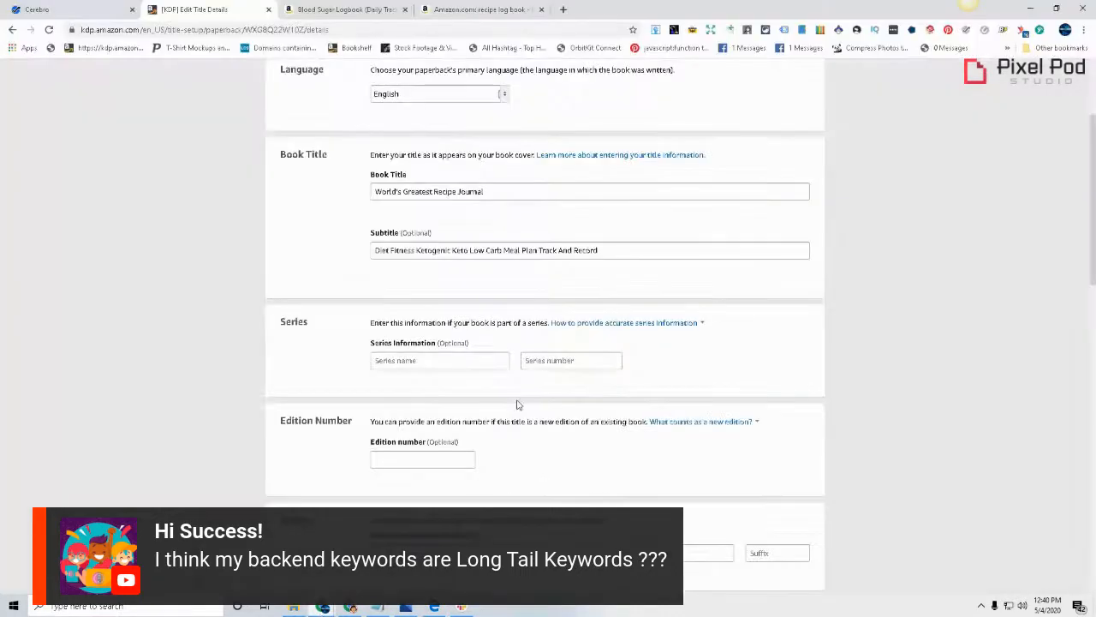
scroll(516, 404, "down", 1)
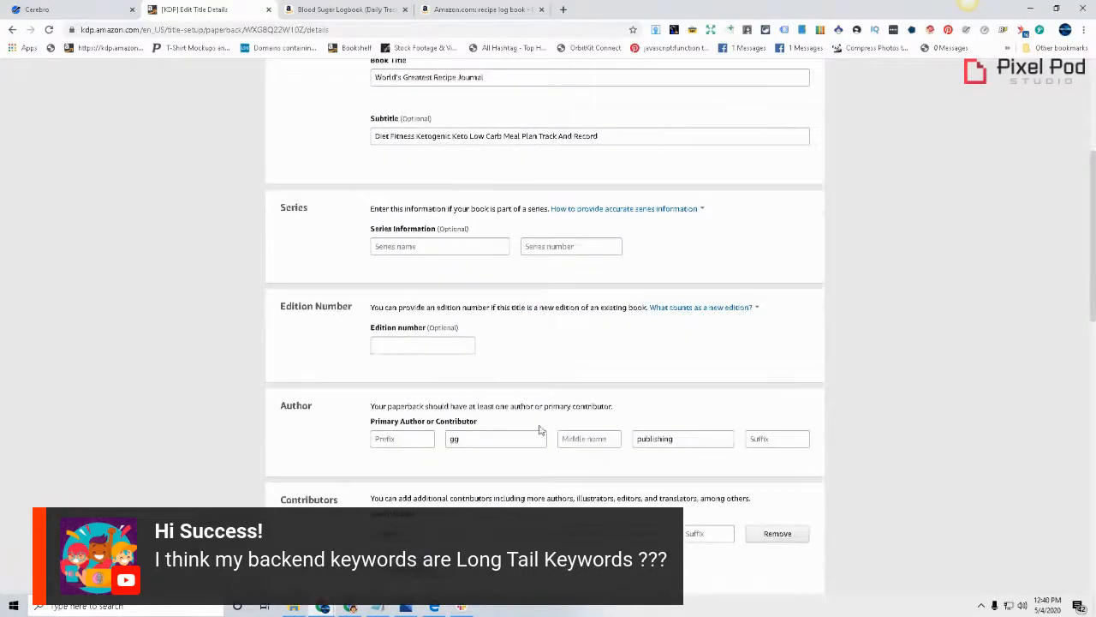
scroll(540, 430, "down", 3)
left_click(497, 390)
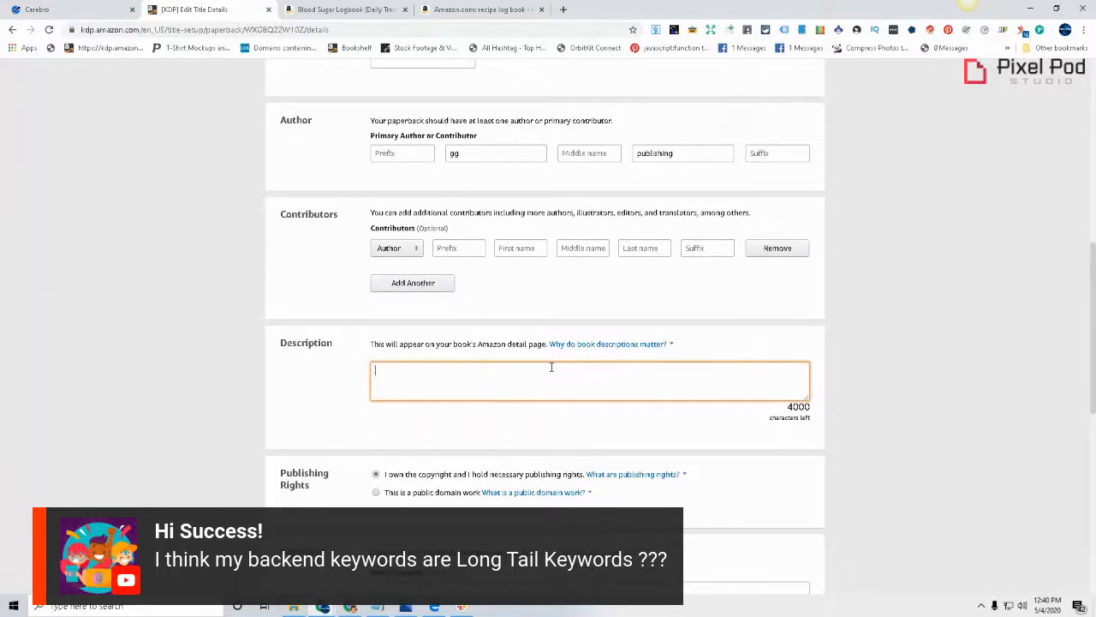
View the Blood Sugar Logbook's Amazon images, including its contents, daily log pages and cover
left_click(334, 9)
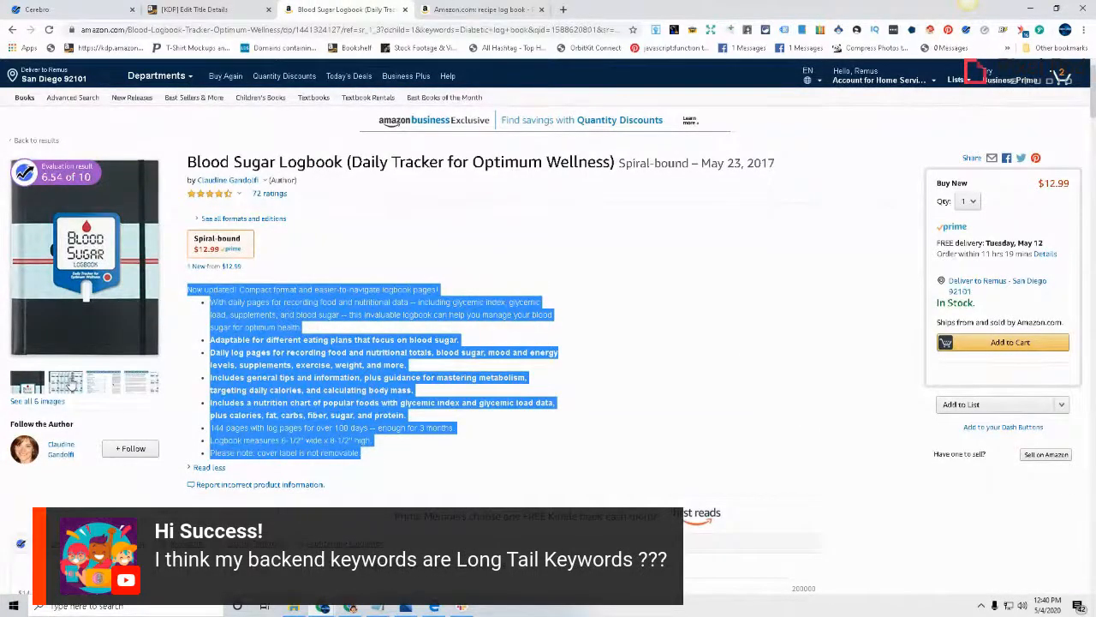
left_click(70, 382)
left_click(820, 183)
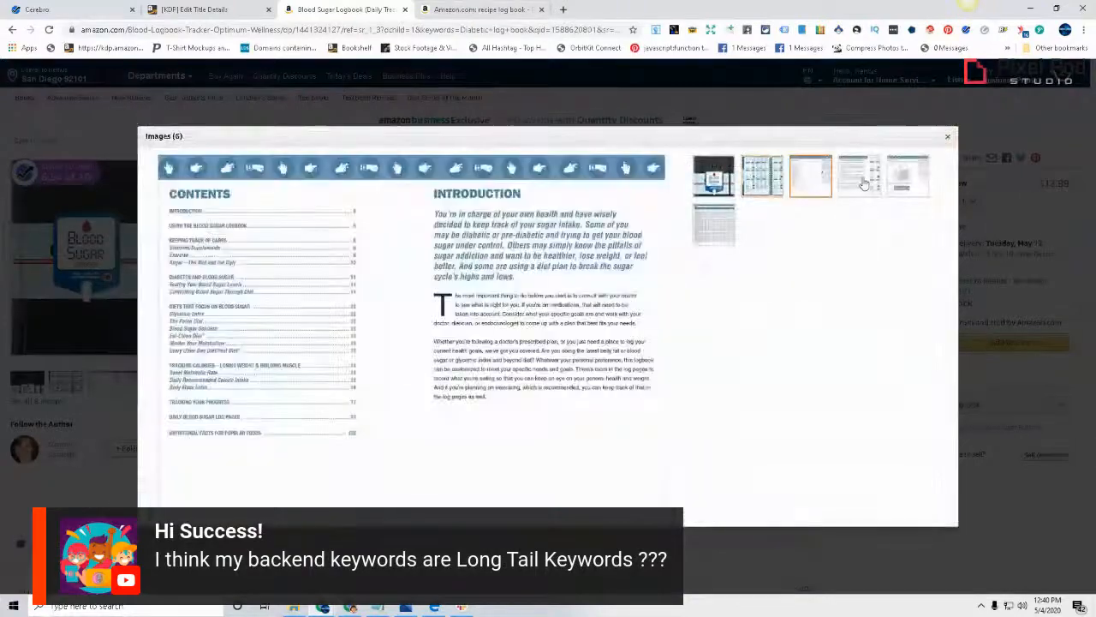
left_click(863, 182)
left_click(906, 181)
left_click(773, 190)
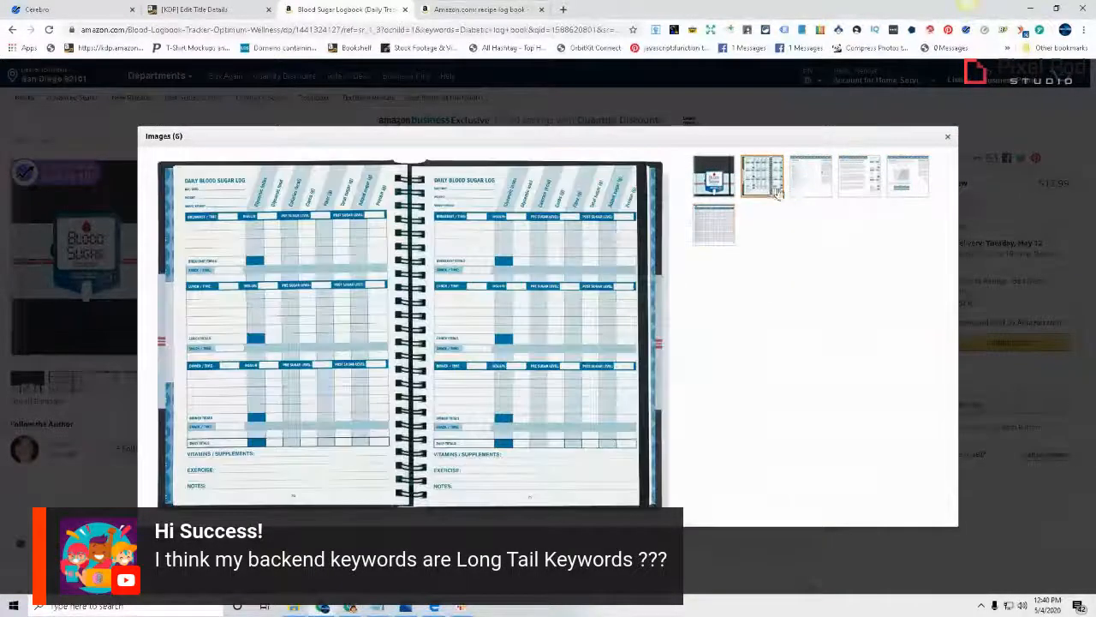
left_click(861, 198)
left_click(715, 178)
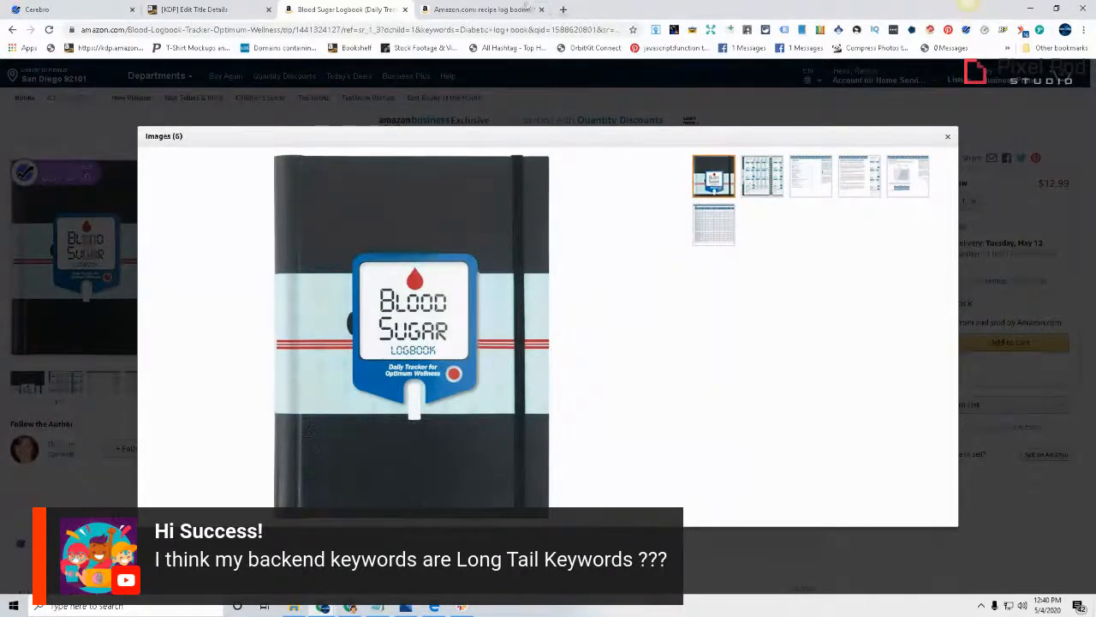
Browse further down the Amazon recipe log book results and open the "Taste my Spoon" recipe notebook in a new tab
left_click(514, 9)
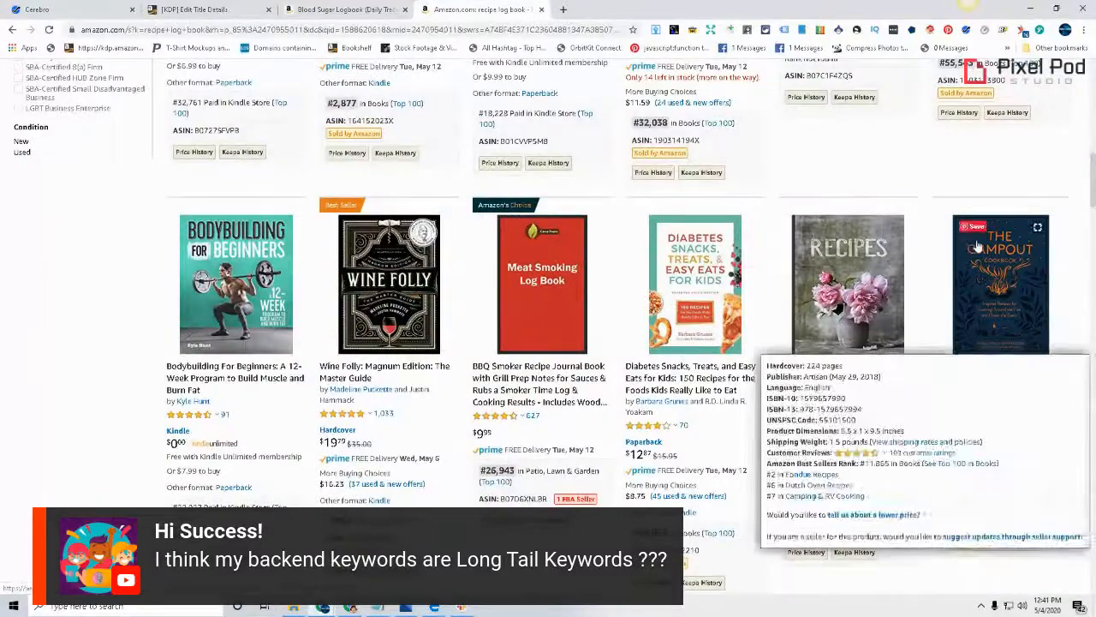
scroll(812, 257, "down", 3)
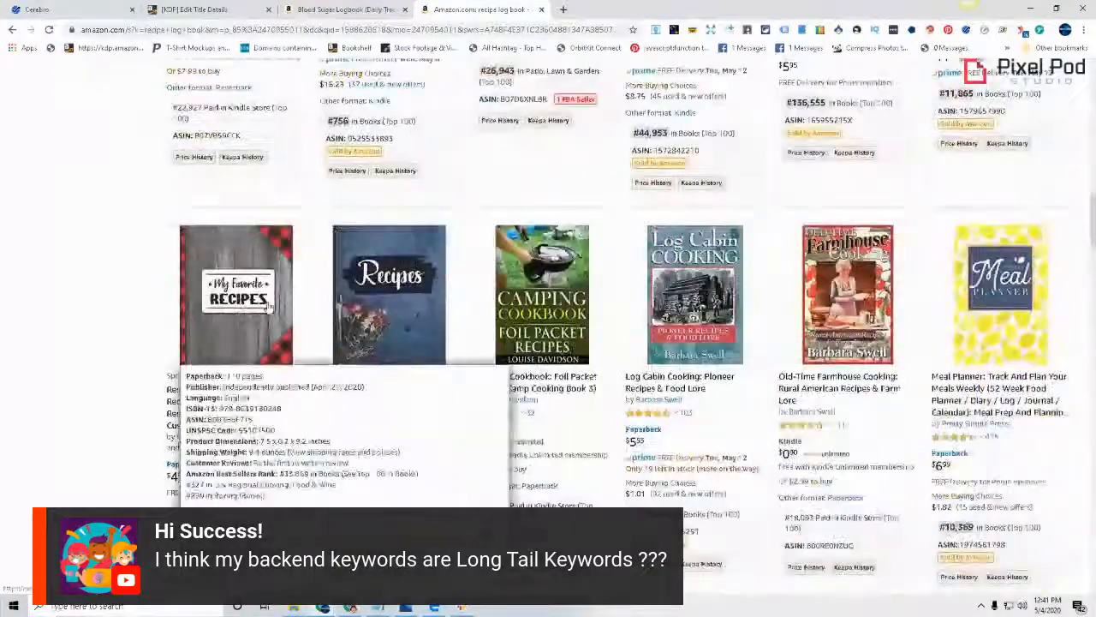
scroll(548, 343, "down", 2)
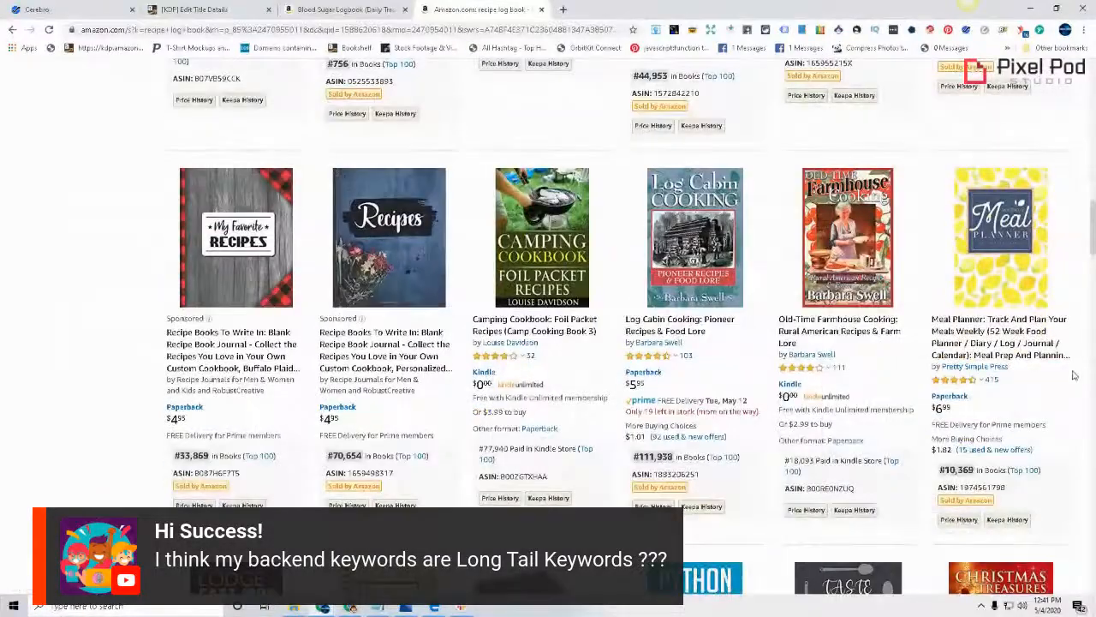
right_click(1002, 271)
left_click(120, 366)
scroll(115, 370, "down", 4)
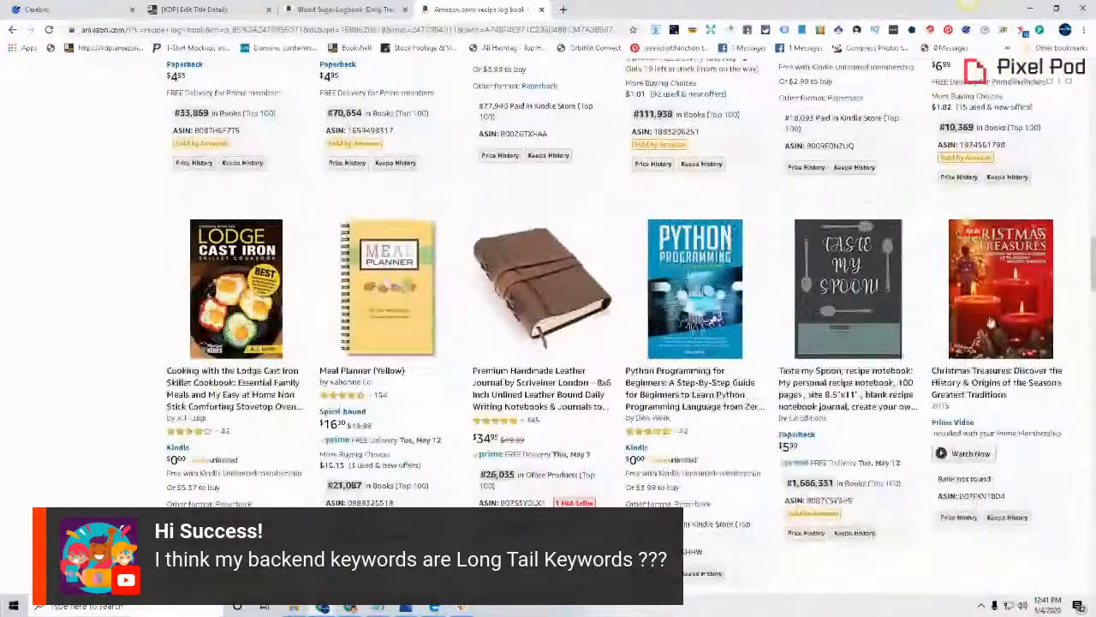
right_click(837, 307)
left_click(865, 314)
left_click(608, 10)
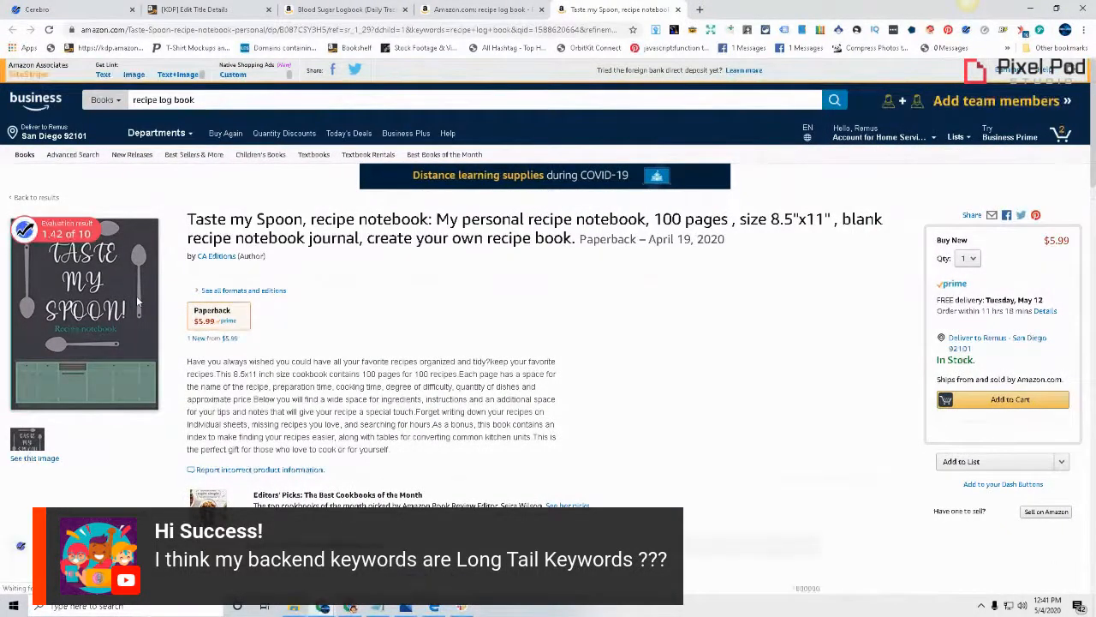
View the "Taste my Spoon" cover image, highlight its description paragraph for comparison, and return to the KDP details page
left_click(33, 454)
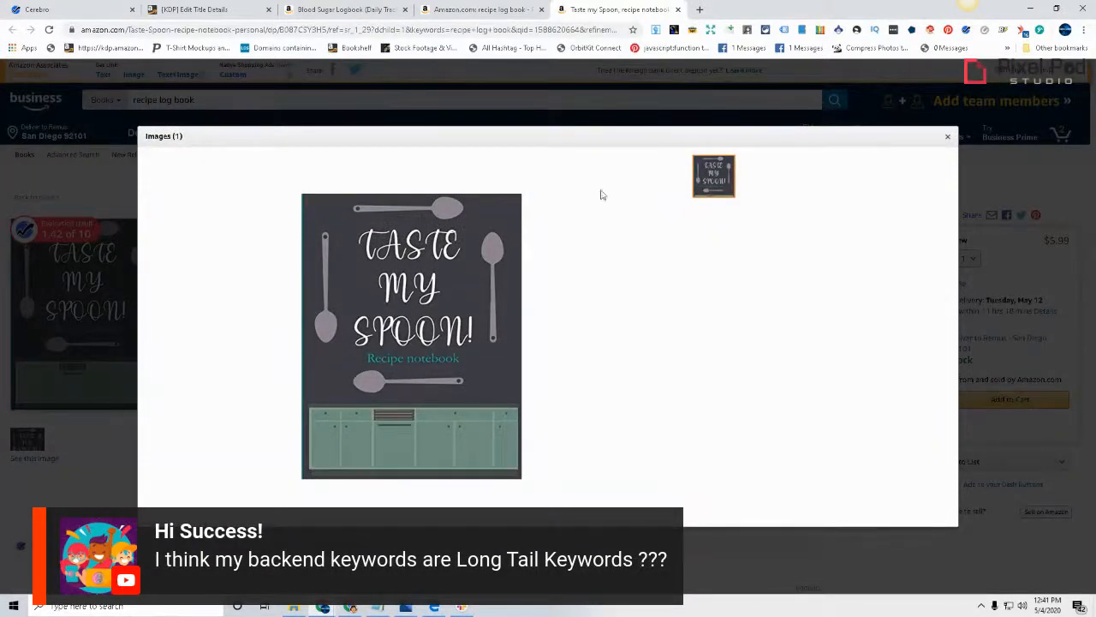
left_click(946, 139)
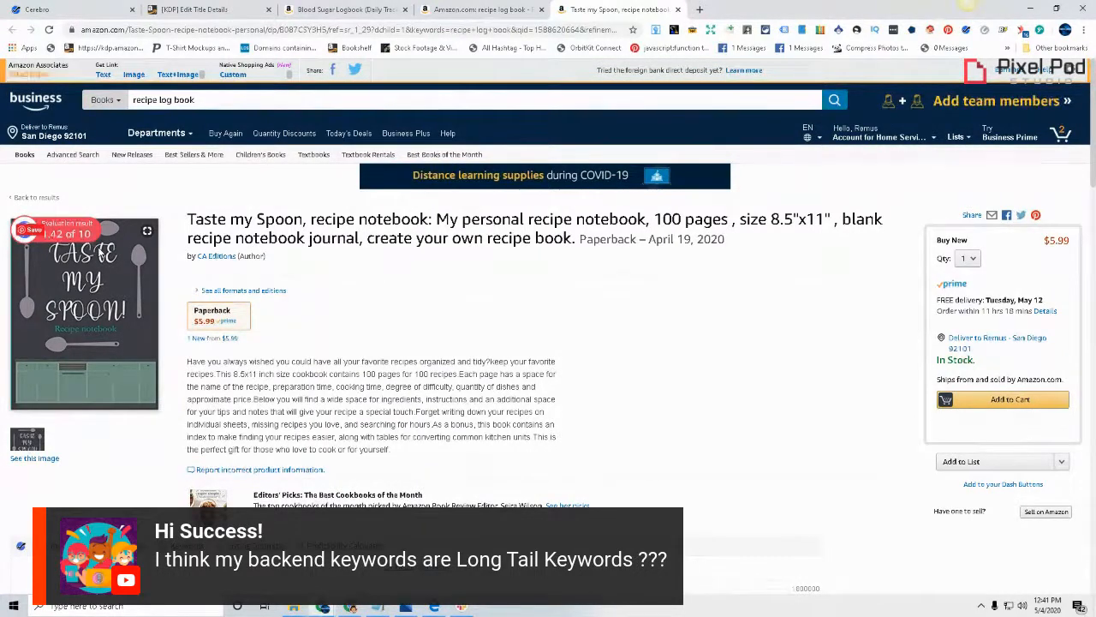
left_click_drag(403, 457, 190, 363)
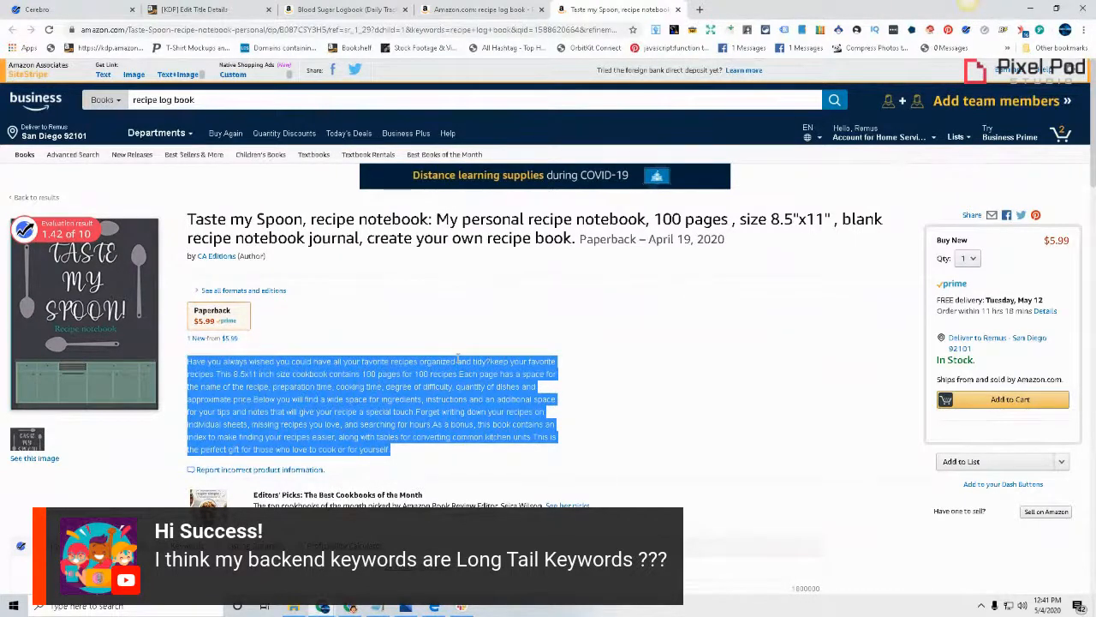
left_click(248, 10)
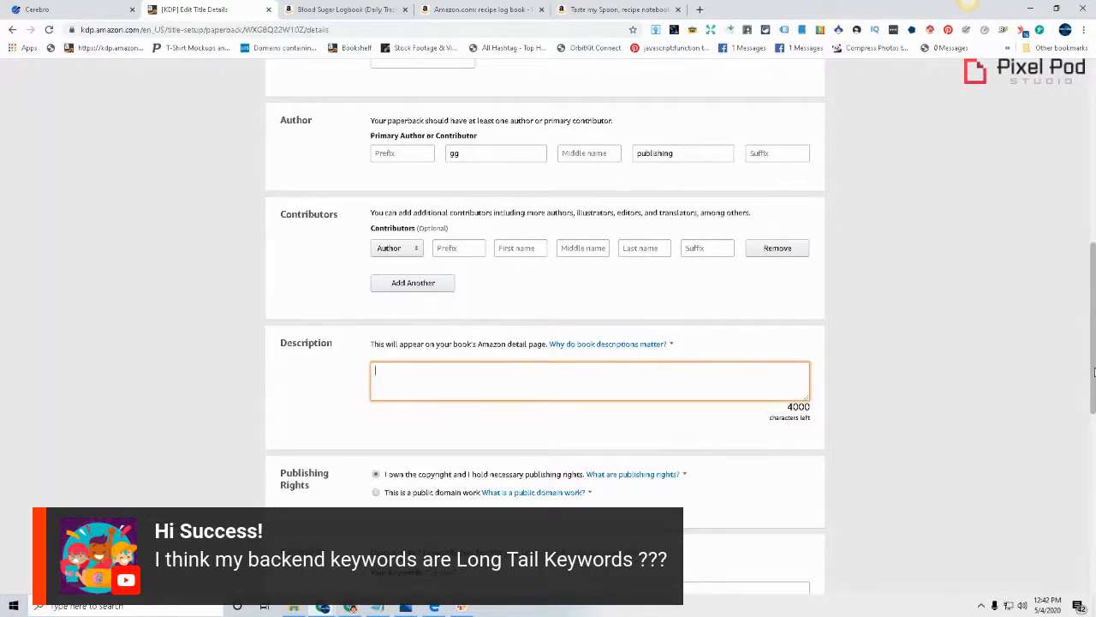
Close the Blood Sugar Logbook's image viewer, highlight its bulleted description as a formatting example, and return to the KDP description field
left_click(347, 8)
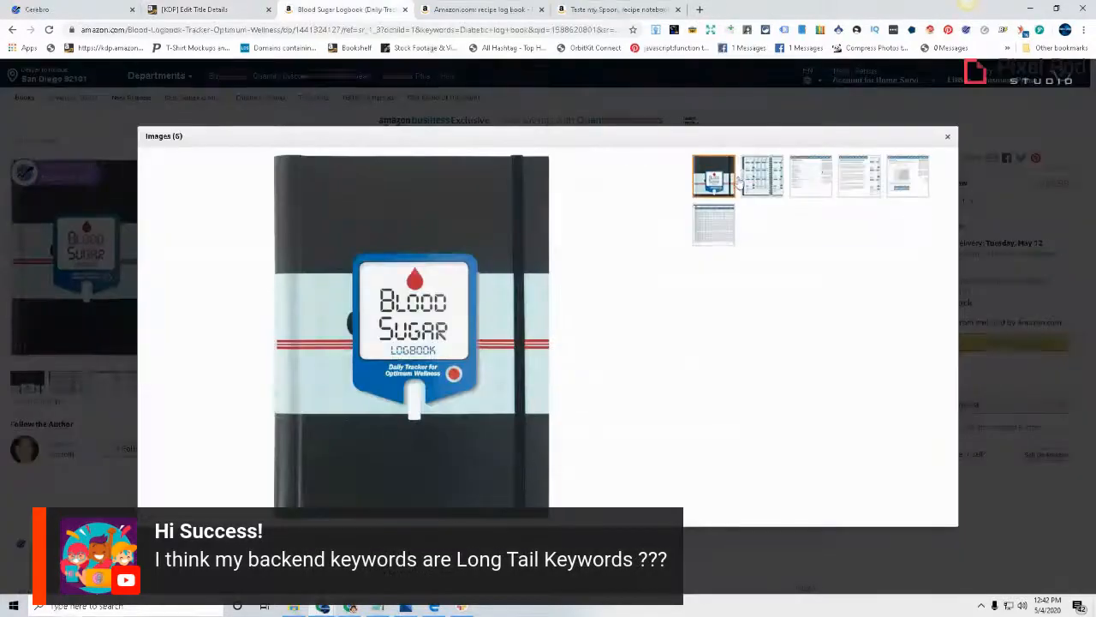
left_click(914, 110)
left_click(428, 451)
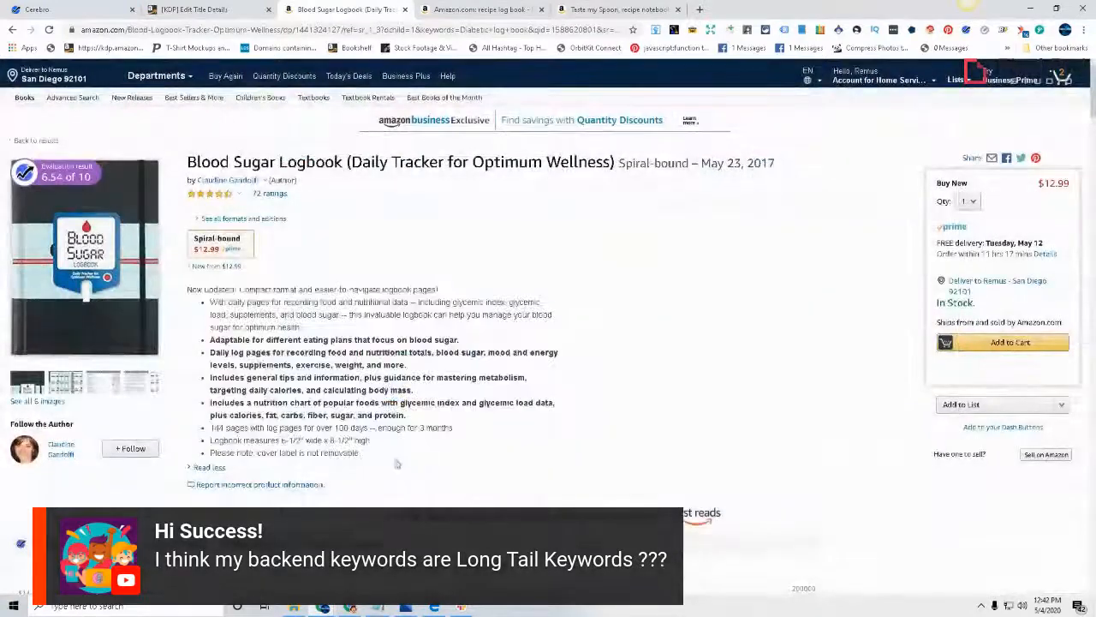
left_click_drag(397, 463, 431, 463)
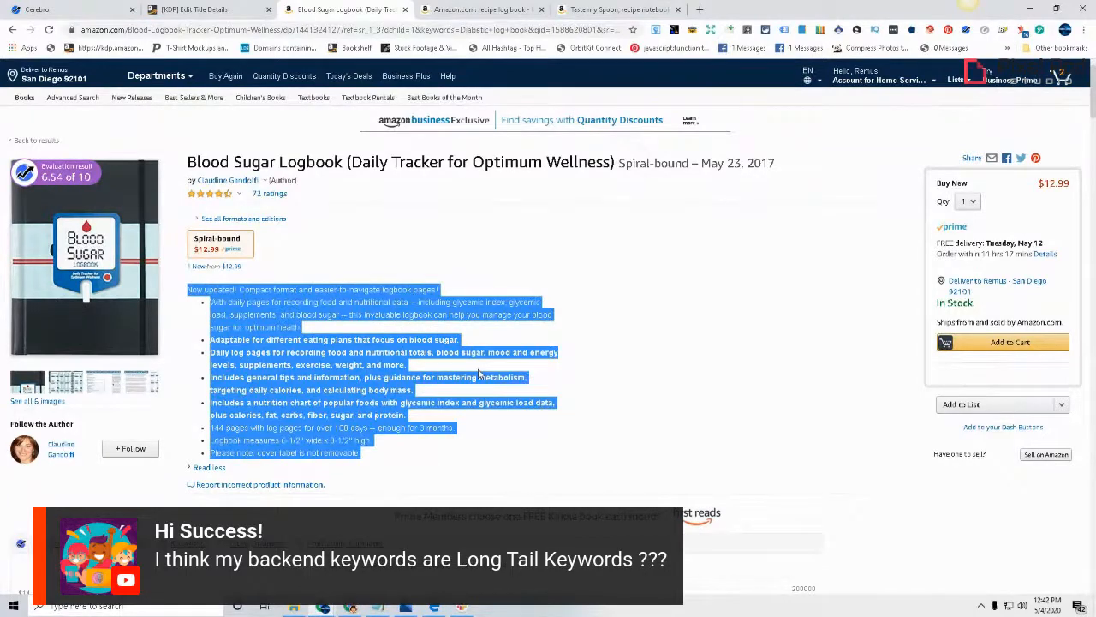
left_click(365, 438)
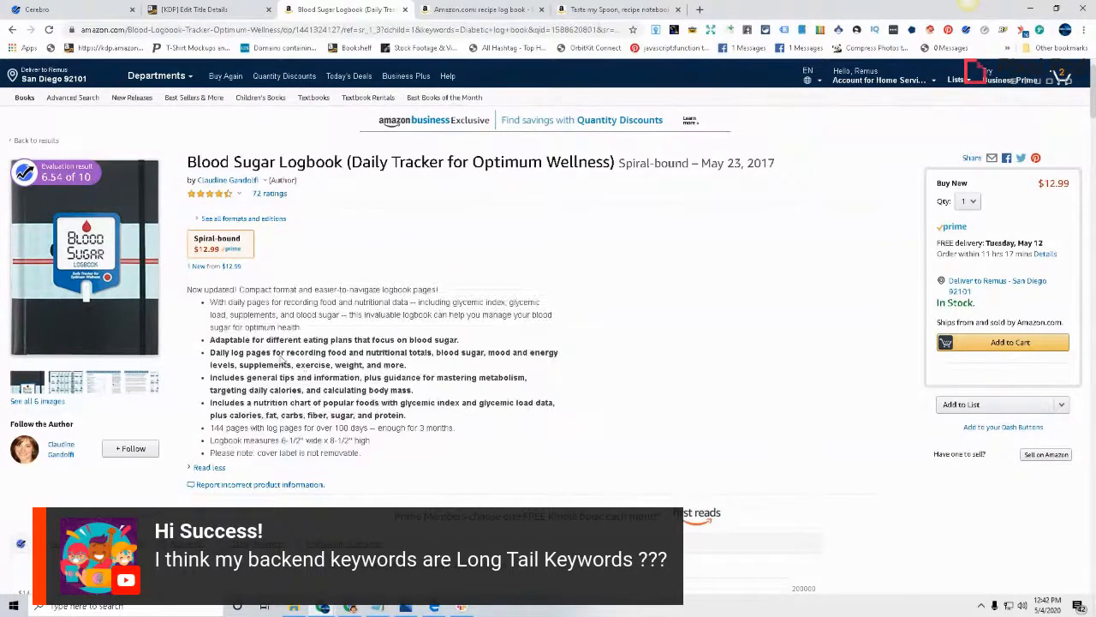
left_click_drag(217, 302, 190, 312)
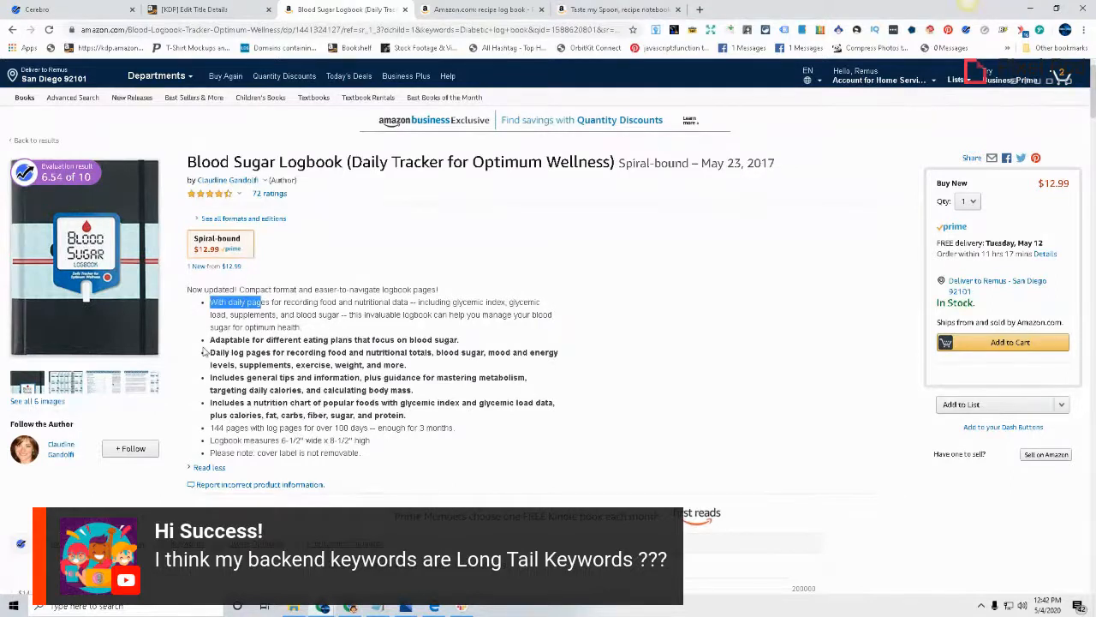
left_click_drag(221, 303, 229, 352)
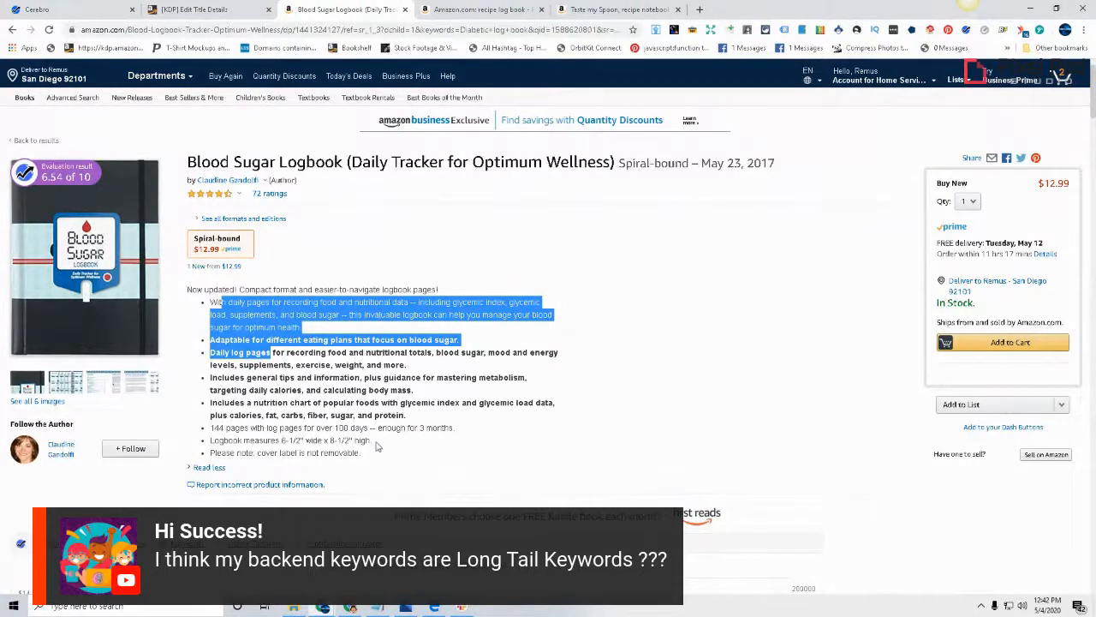
left_click(240, 9)
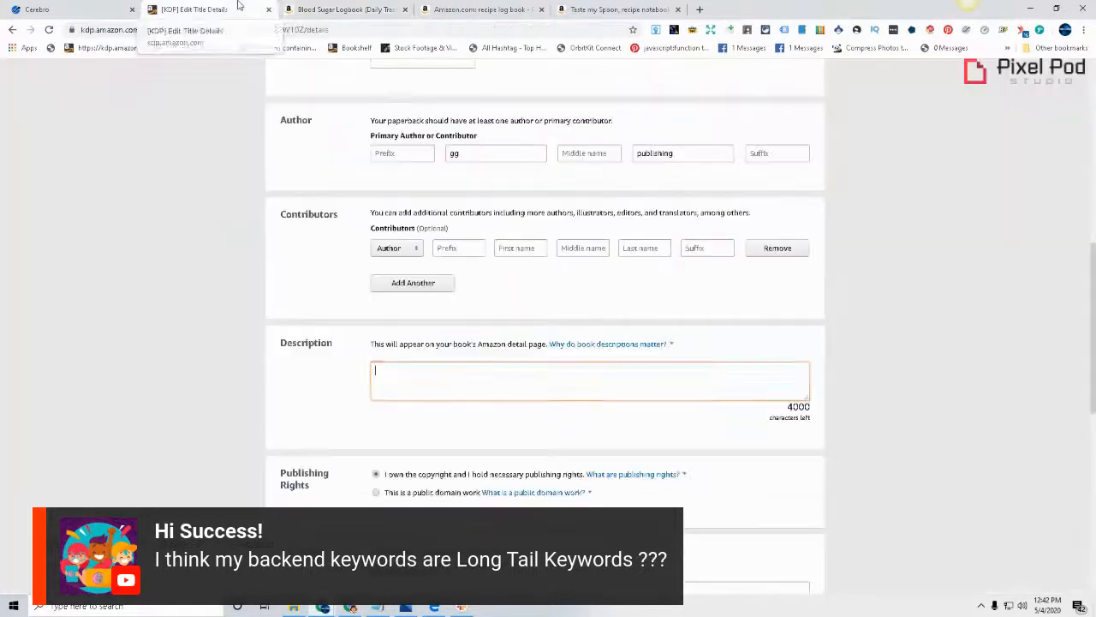
left_click(413, 389)
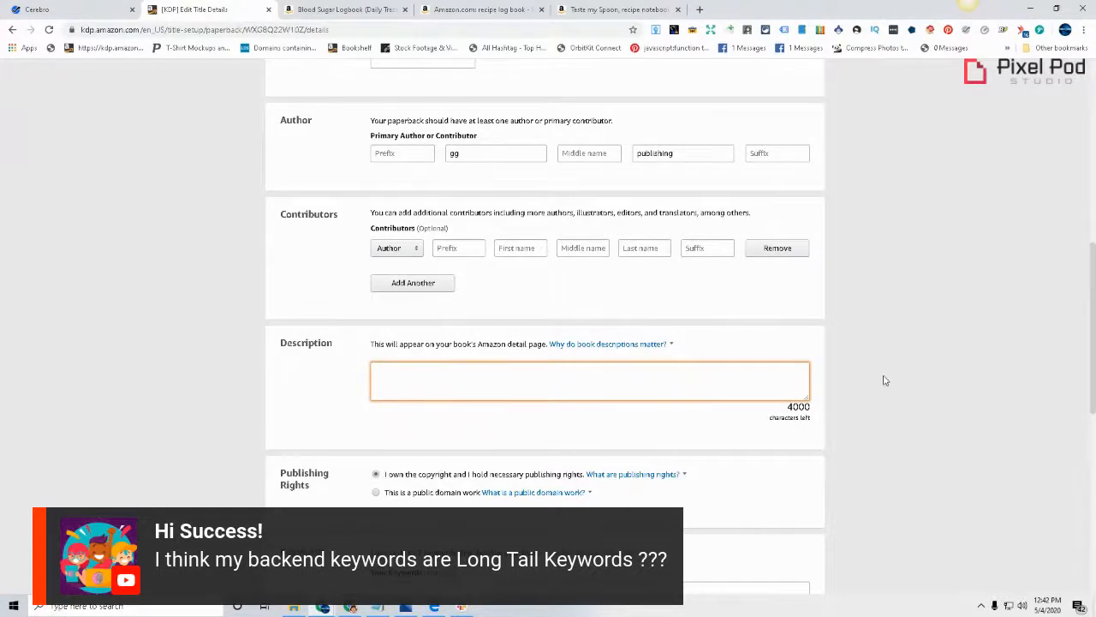
Review the Publishing Rights options and their explanation, and look over the Keywords section of the KDP details page
scroll(886, 379, "down", 2)
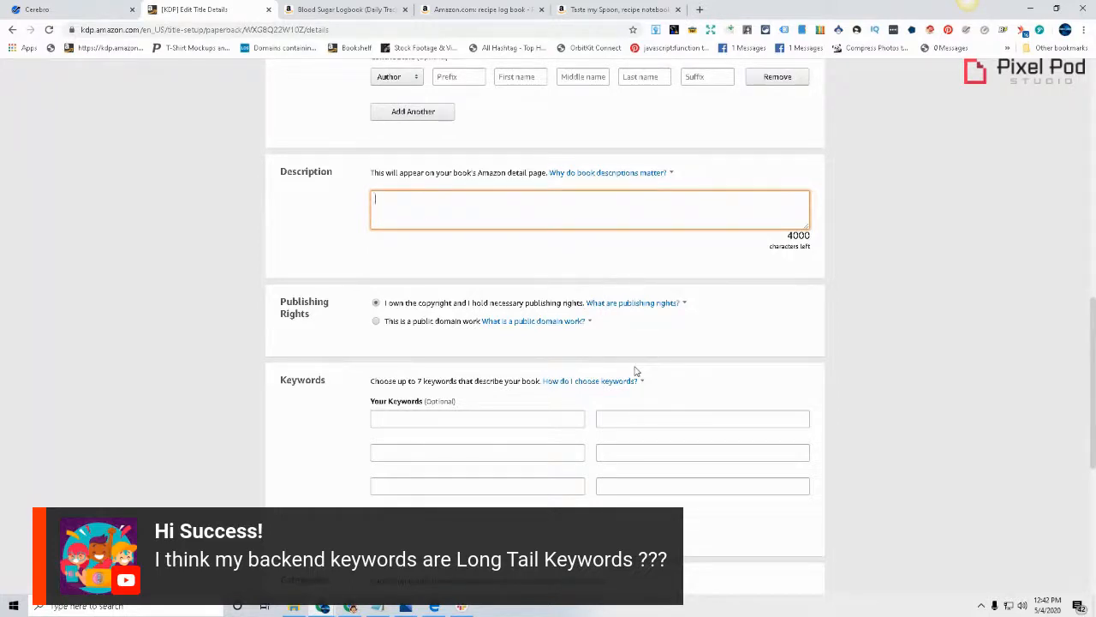
left_click(592, 304)
left_click(805, 361)
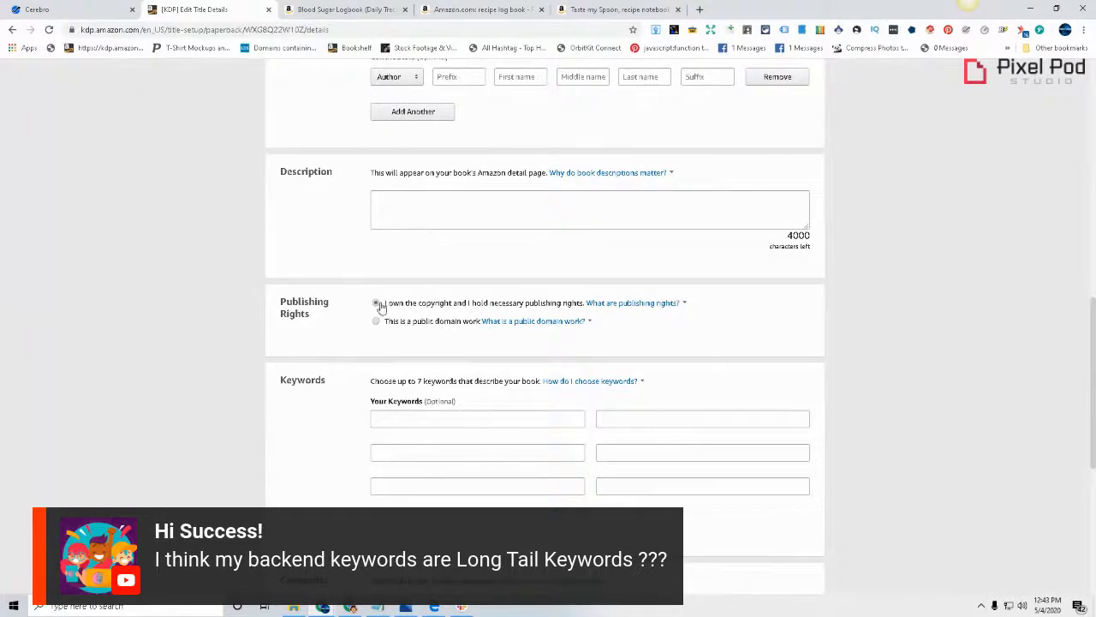
scroll(805, 296, "down", 2)
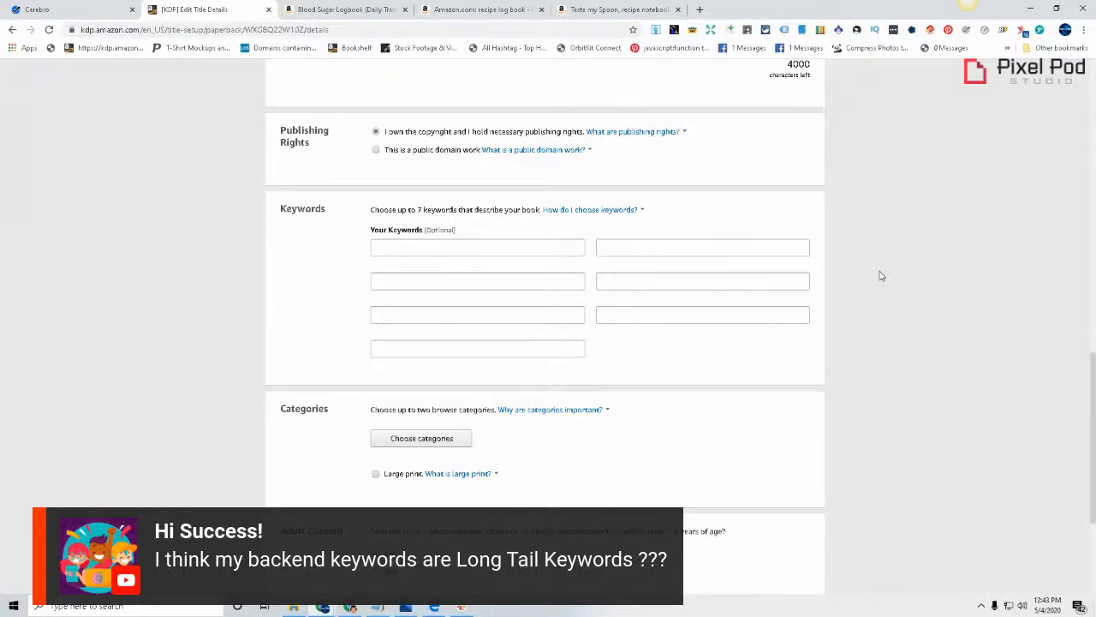
Return to the "Taste my Spoon" recipe notebook listing and review its related books and product details
left_click(612, 8)
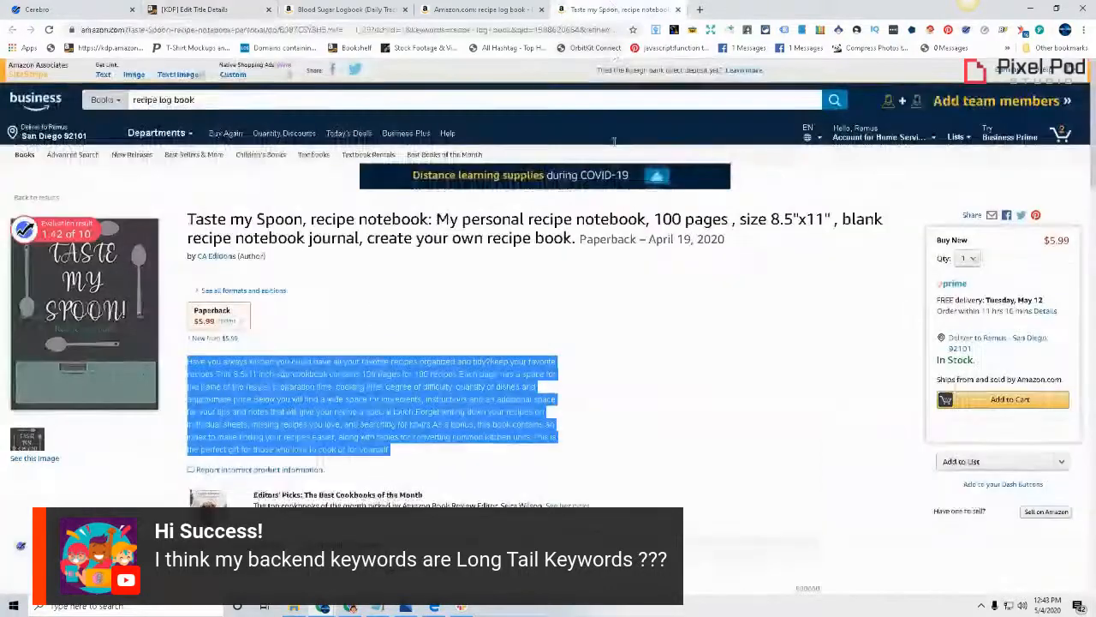
scroll(660, 372, "down", 15)
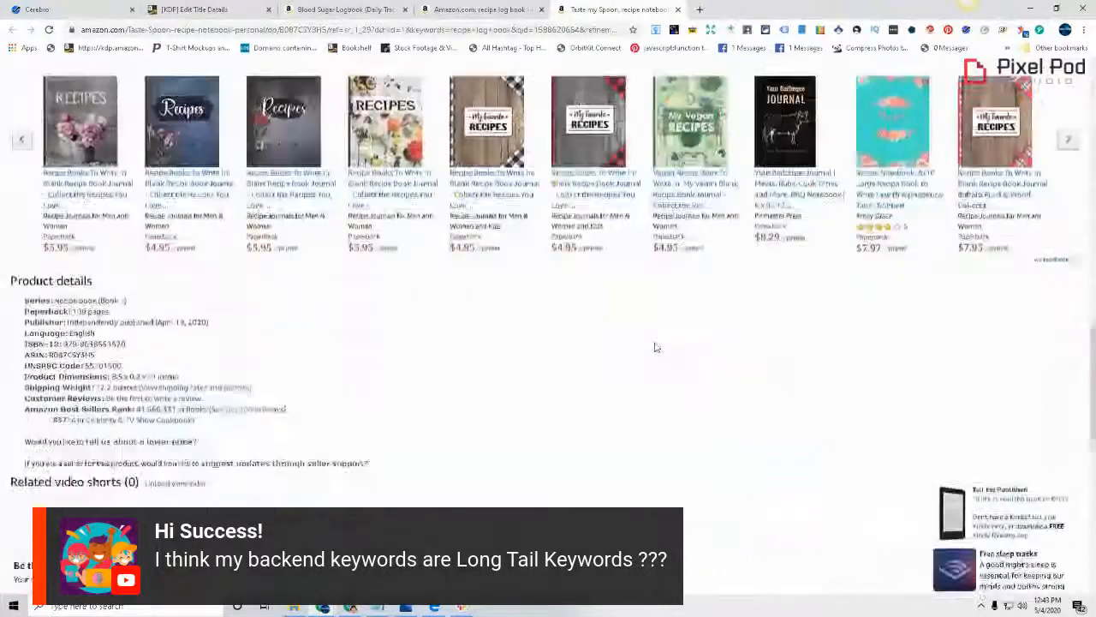
scroll(654, 347, "down", 3)
scroll(654, 347, "up", 3)
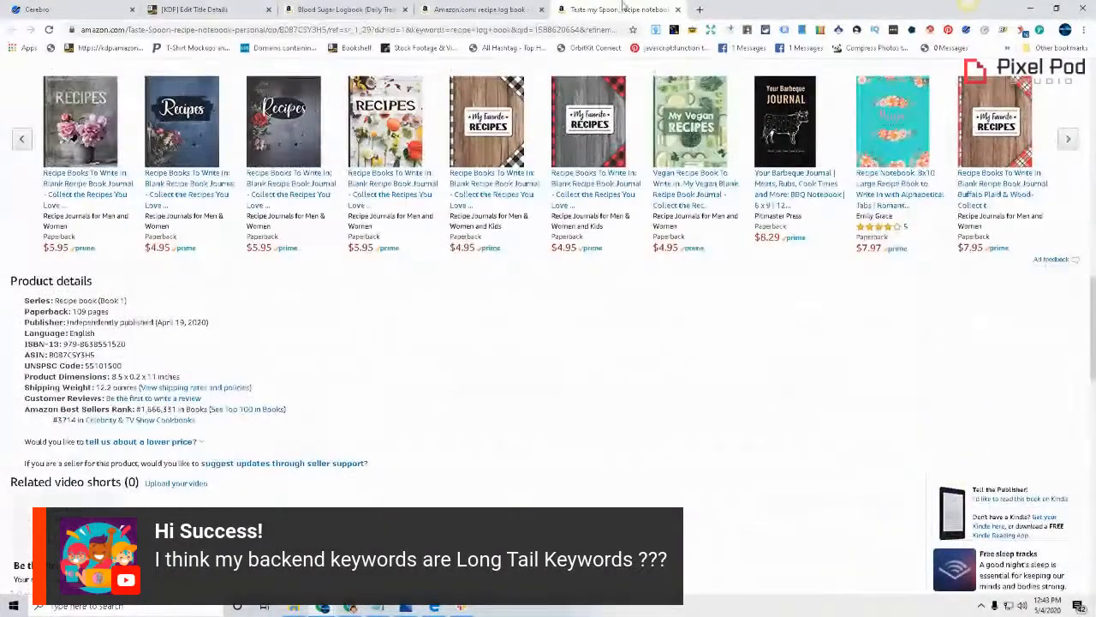
Browse the Amazon recipe log book results to the yellow Meal Planner and copy its ASIN
left_click(480, 8)
scroll(548, 343, "down", 10)
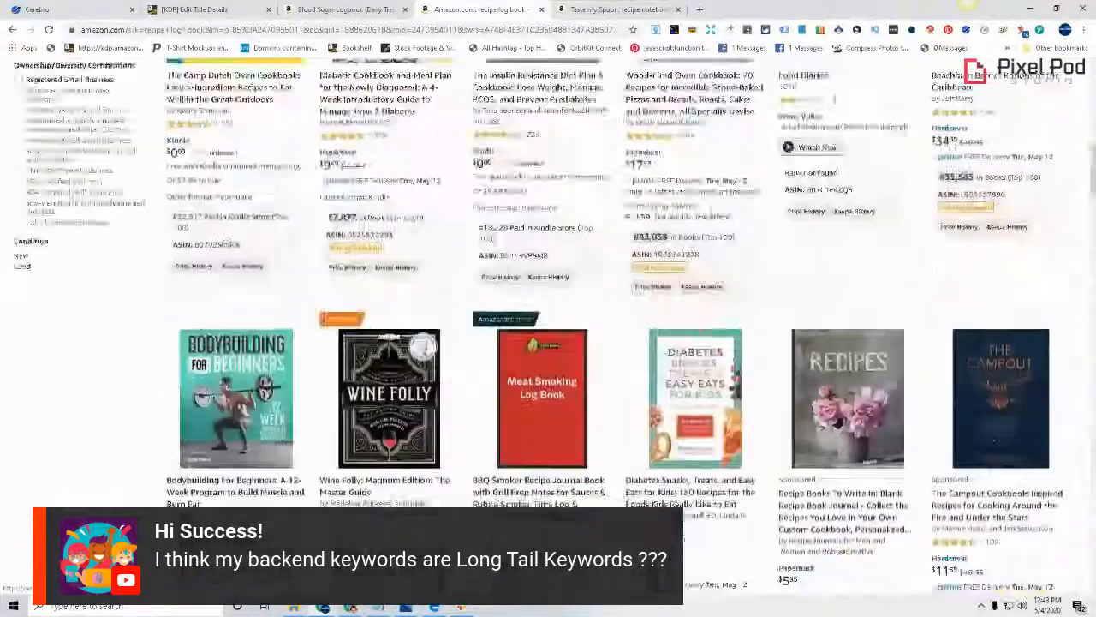
scroll(1008, 413, "down", 5)
scroll(1008, 412, "down", 1)
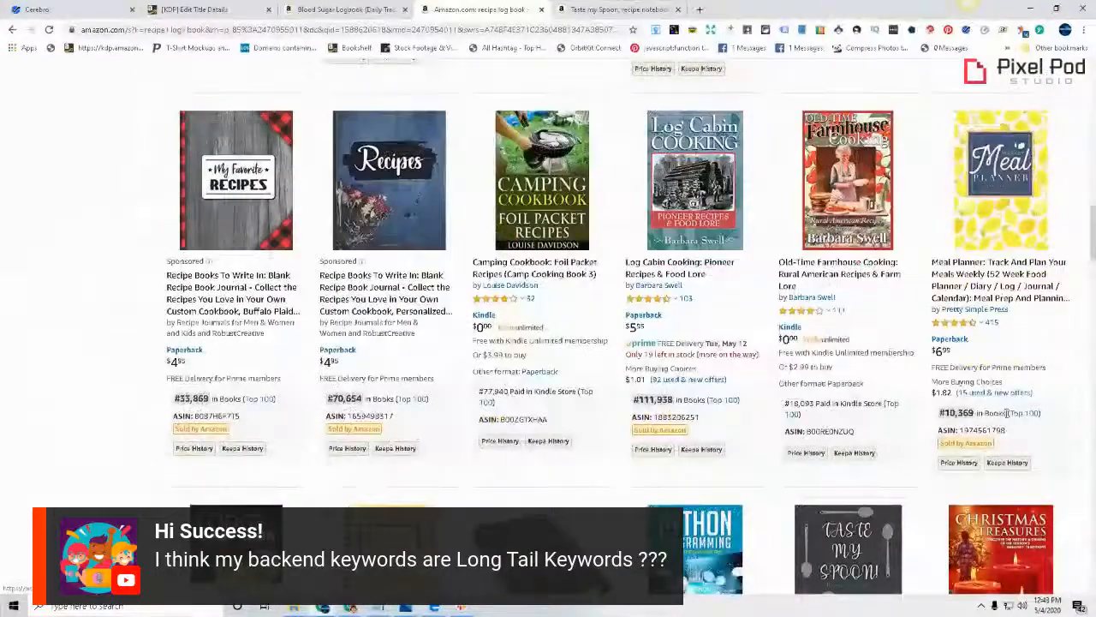
double_click(968, 430)
right_click(961, 432)
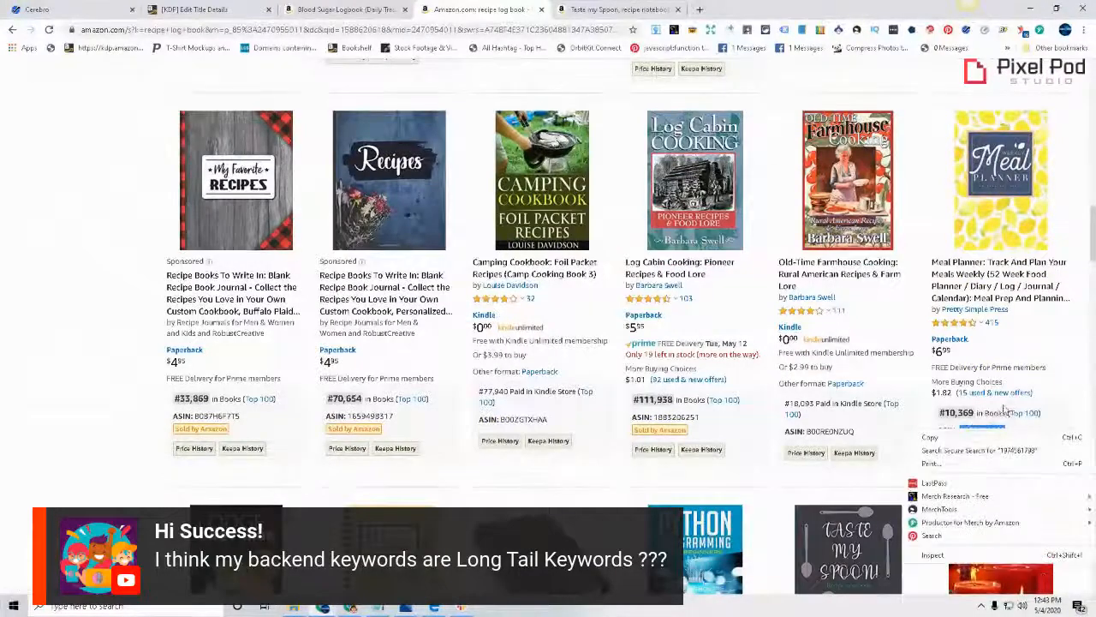
left_click(961, 437)
left_click(37, 8)
left_click(389, 175)
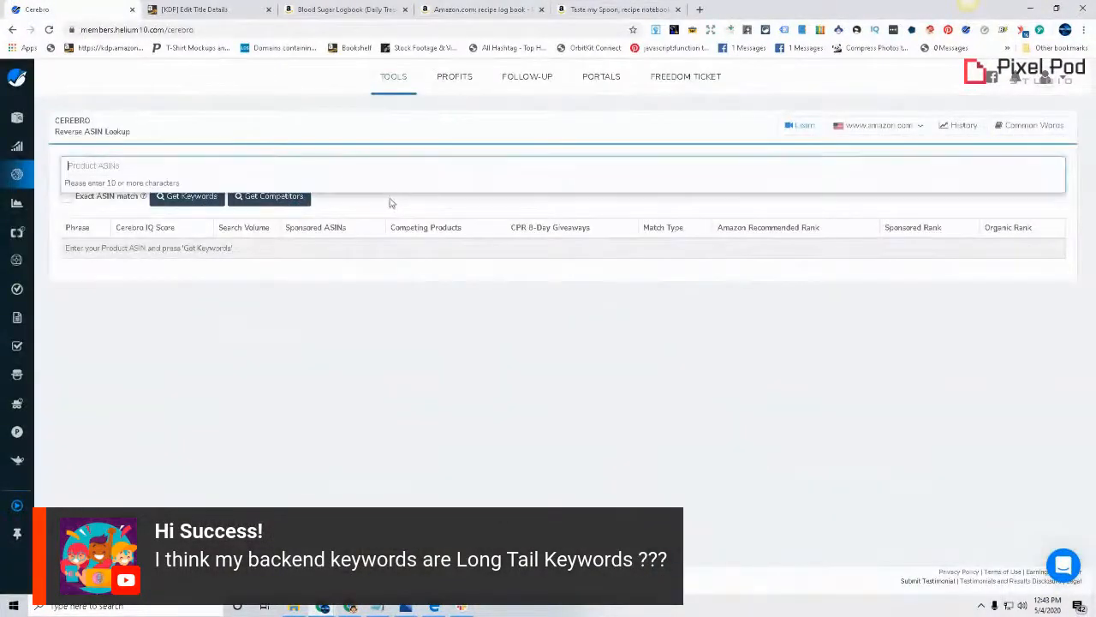
key("ctrl+v")
left_click(187, 196)
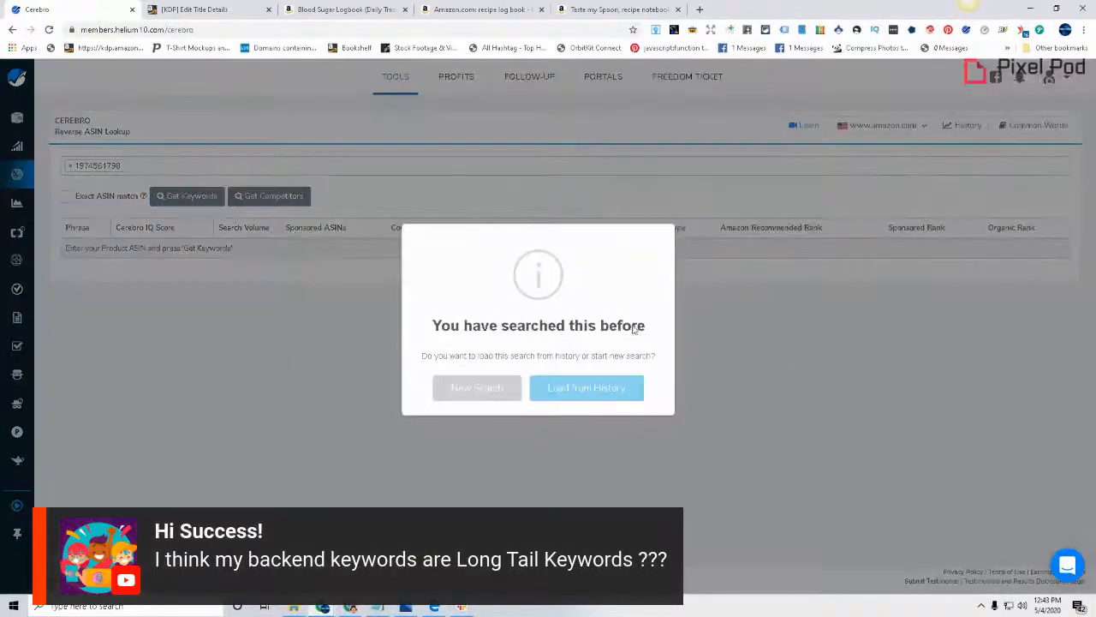
left_click(495, 391)
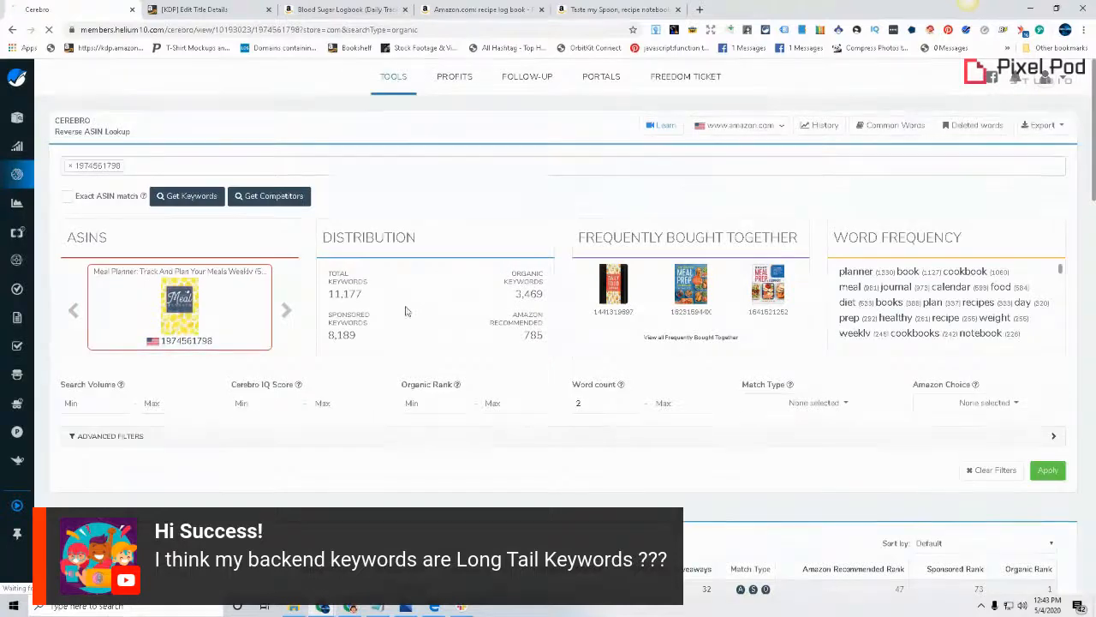
Examine the meal planner's ranking phrases and search volumes in Cerebro, highlighting "weekly meal planner" as an example
scroll(394, 313, "down", 3)
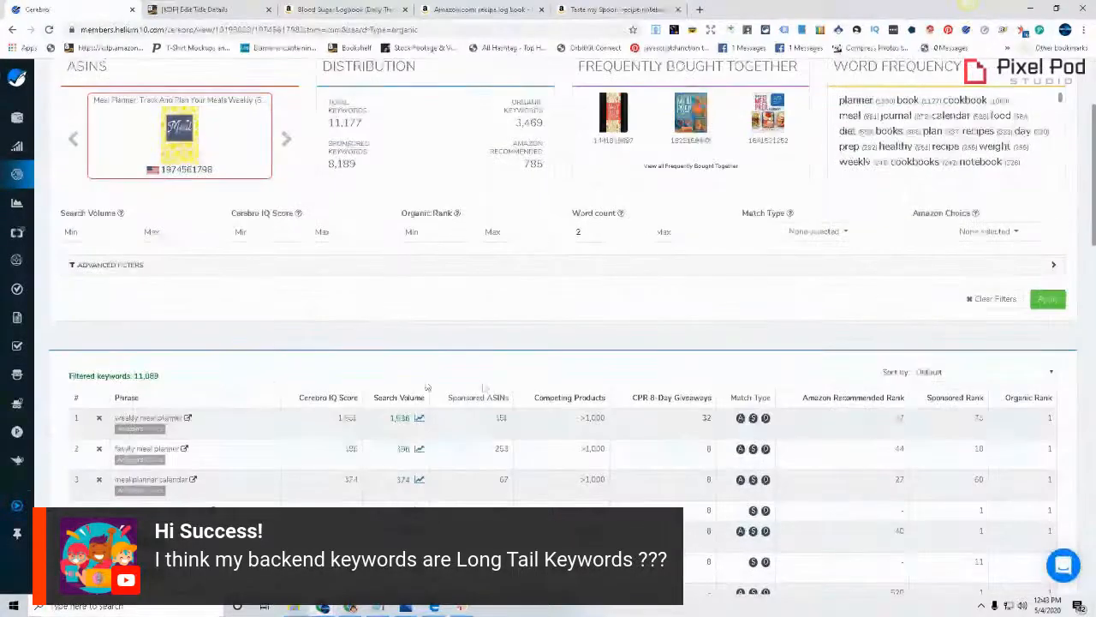
left_click_drag(112, 419, 182, 418)
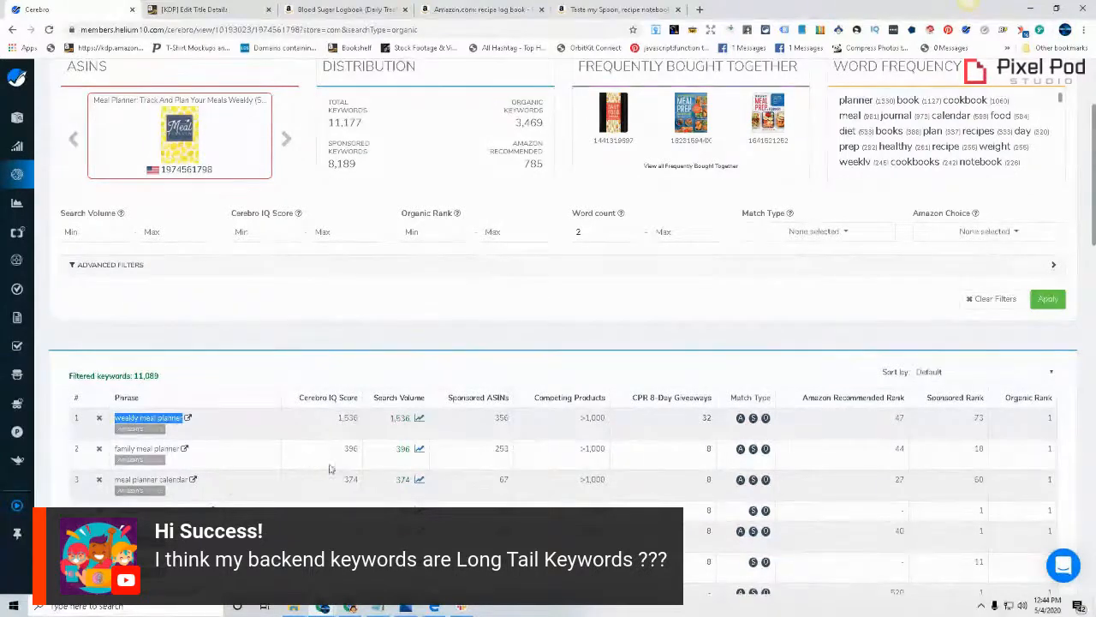
scroll(167, 408, "down", 3)
scroll(172, 381, "up", 1)
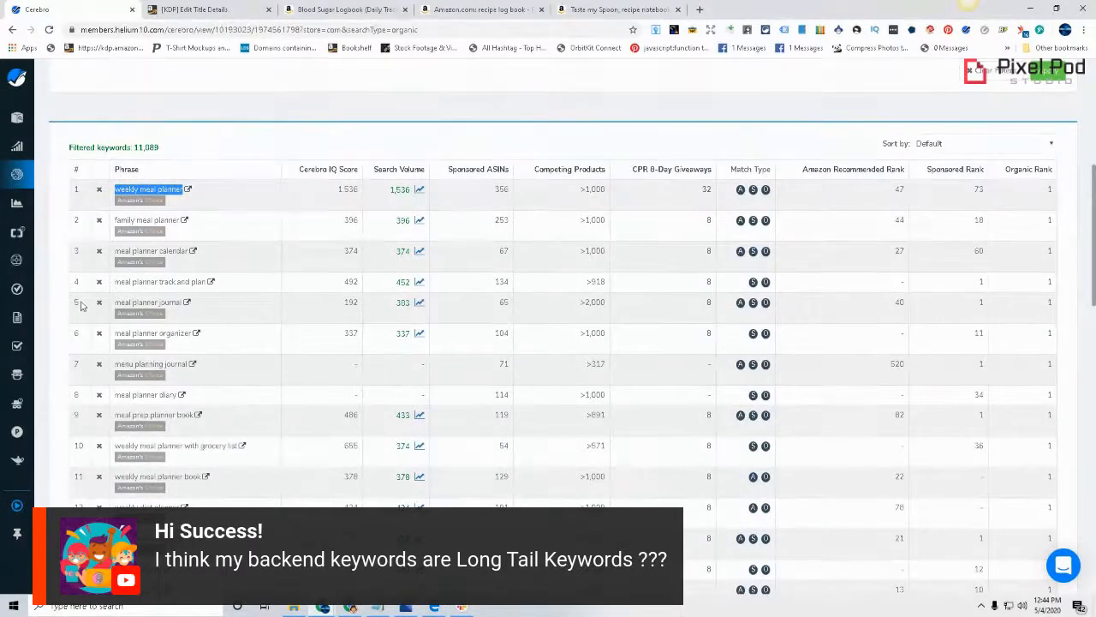
Return to the KDP details page and enter "keyword keyword keyword" as placeholder text in the first keyword field
left_click(214, 8)
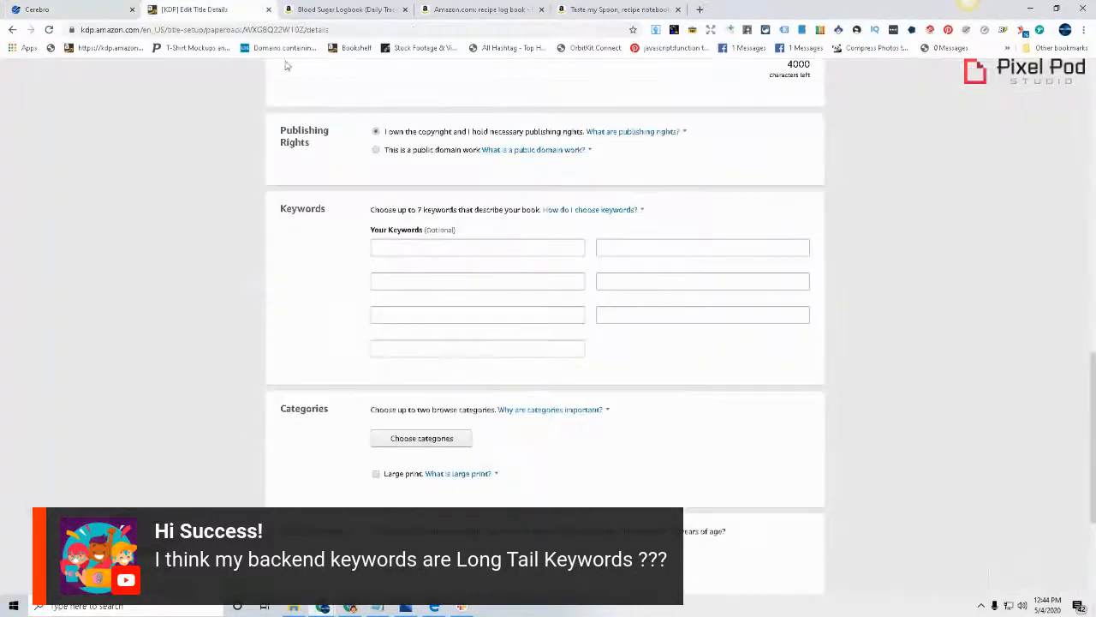
left_click(464, 250)
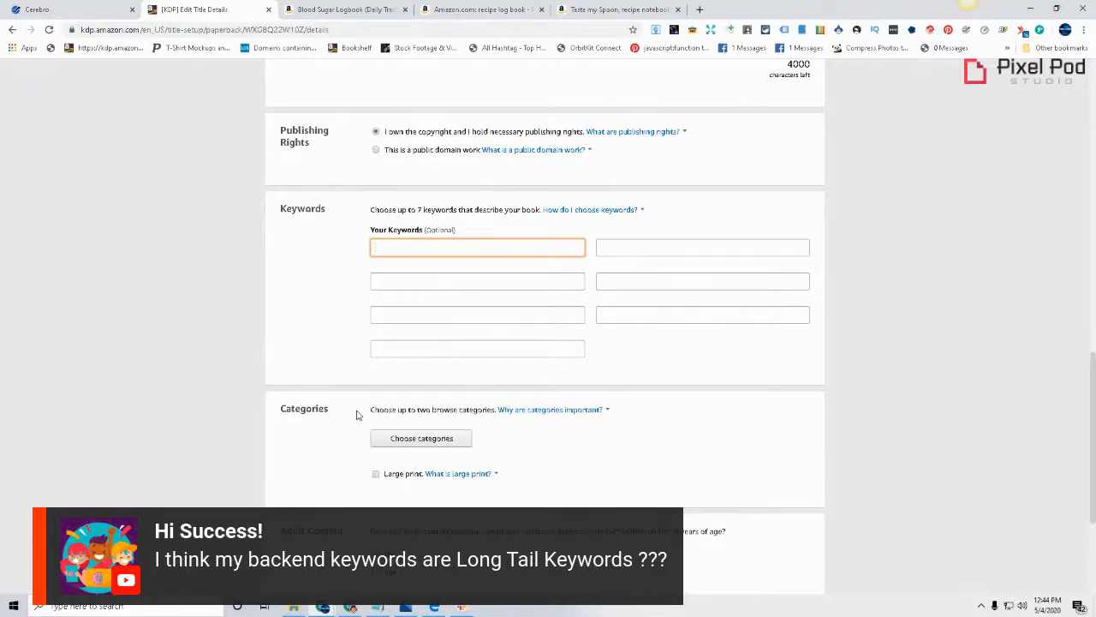
type("keyword keyword keyword")
Highlight each of the three placeholder words in the first keyword field one at a time
double_click(391, 247)
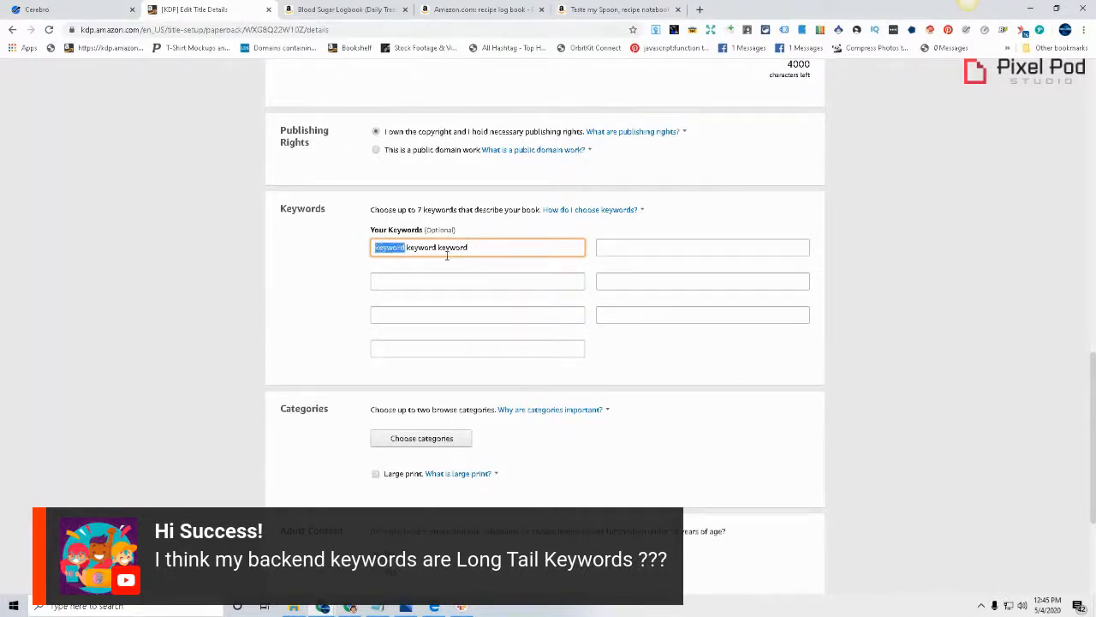
left_click(422, 251)
double_click(422, 252)
double_click(454, 248)
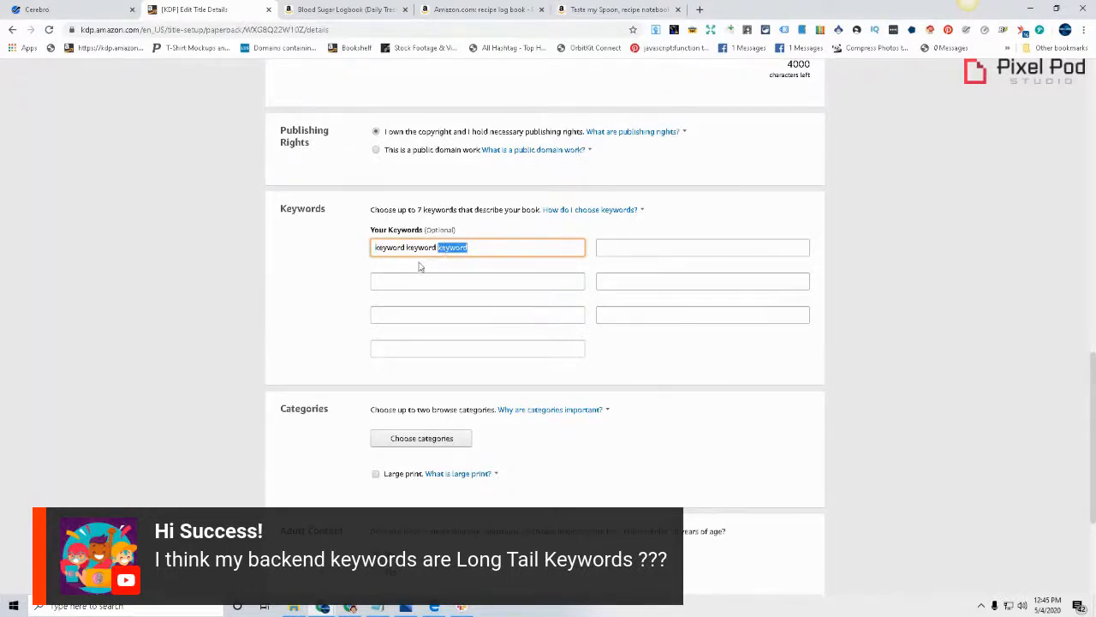
Replace the three placeholder words in the first keyword field with "keto diet sauce"
double_click(396, 246)
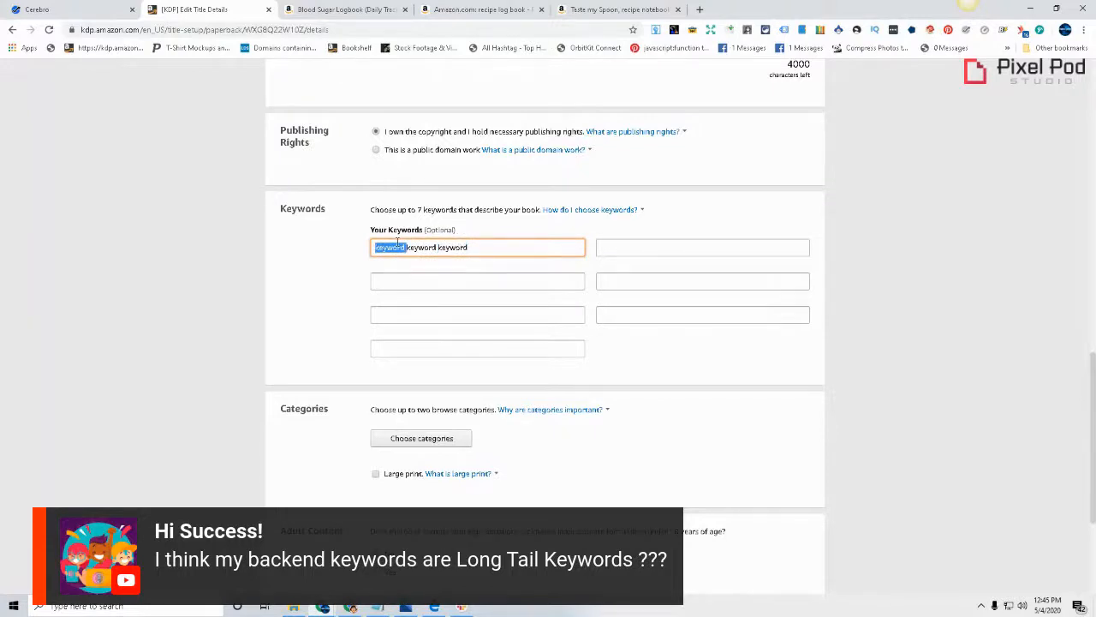
type("luc")
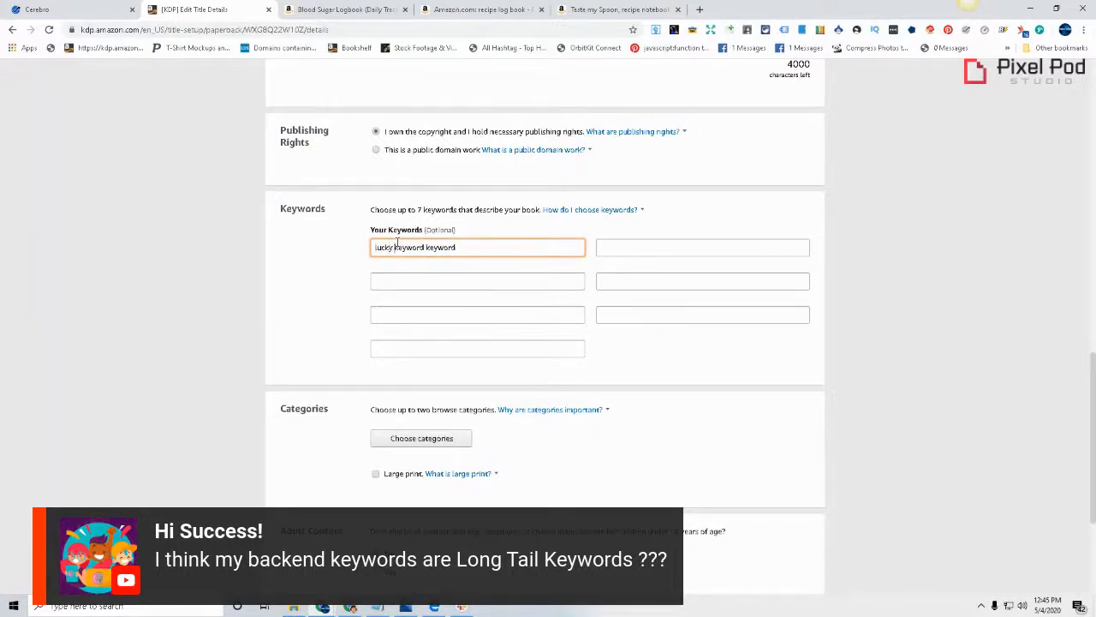
key("BackSpace")
key("BackSpace")
key("BackSpace")
type("keto")
double_click(408, 246)
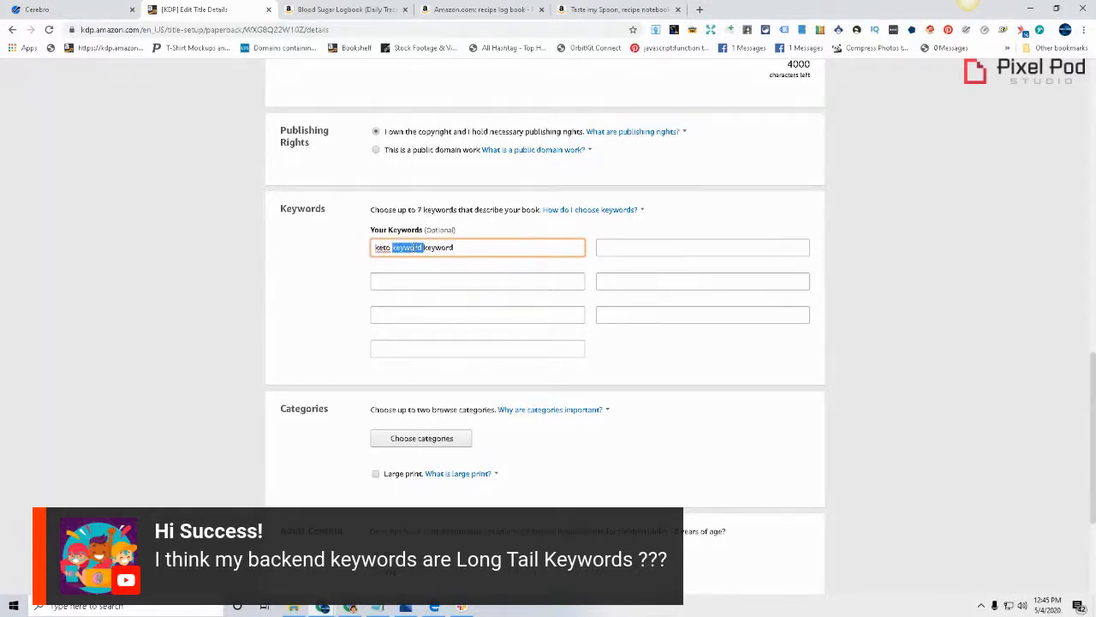
key("BackSpace")
type("diet")
double_click(414, 247)
key("BackSpace")
type("sauce")
Highlight the full phrase in the first keyword field and consult the guidance on choosing keywords
key("ctrl+a")
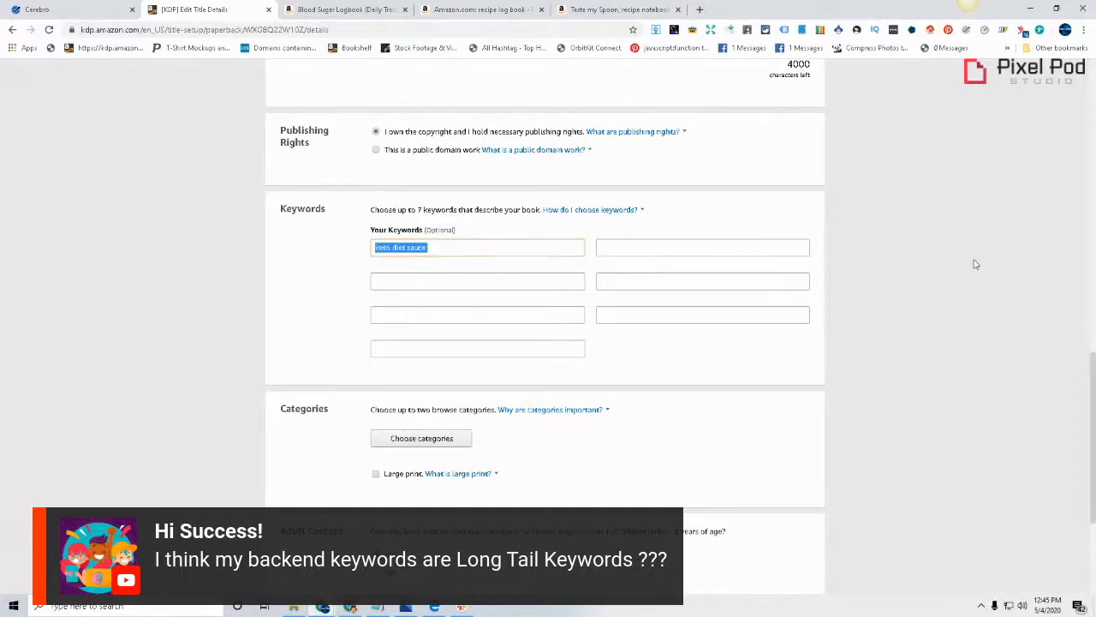
left_click(500, 249)
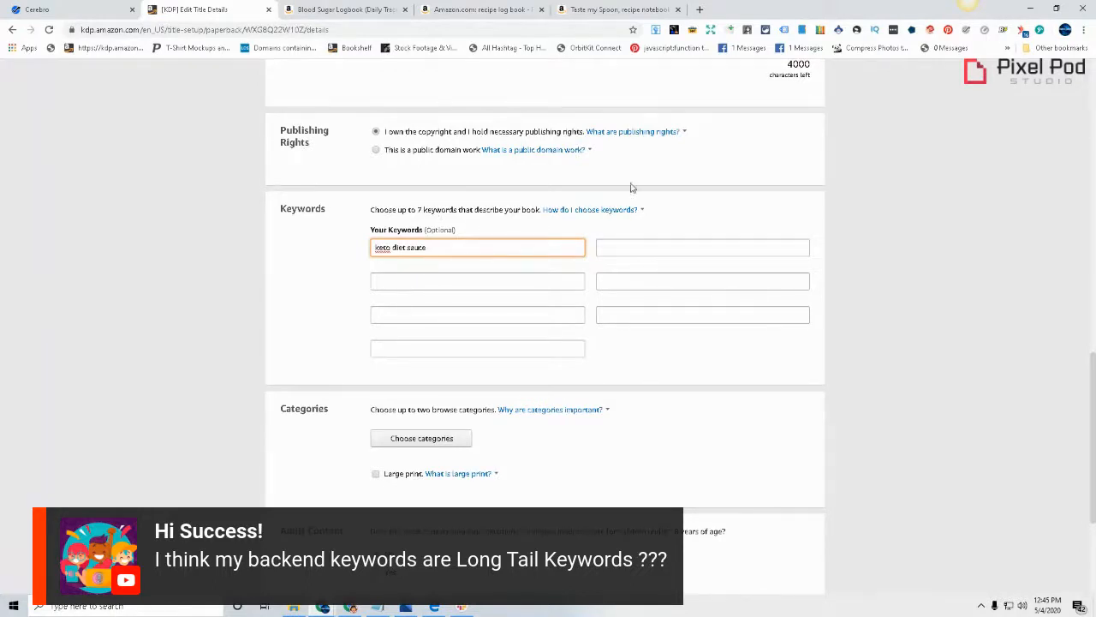
left_click(606, 212)
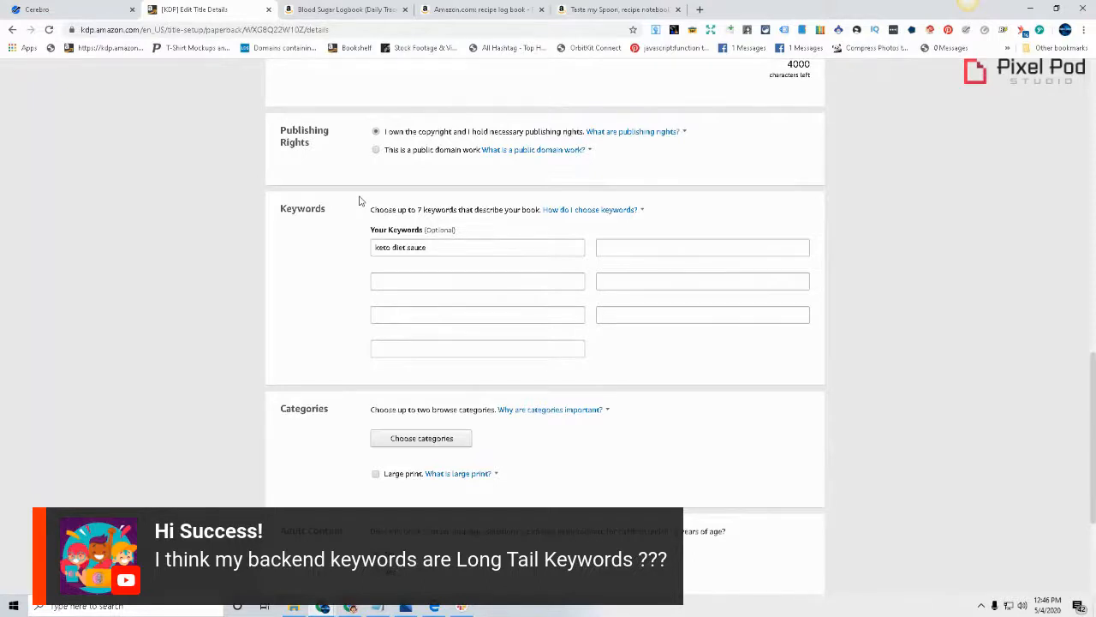
left_click_drag(437, 247, 360, 242)
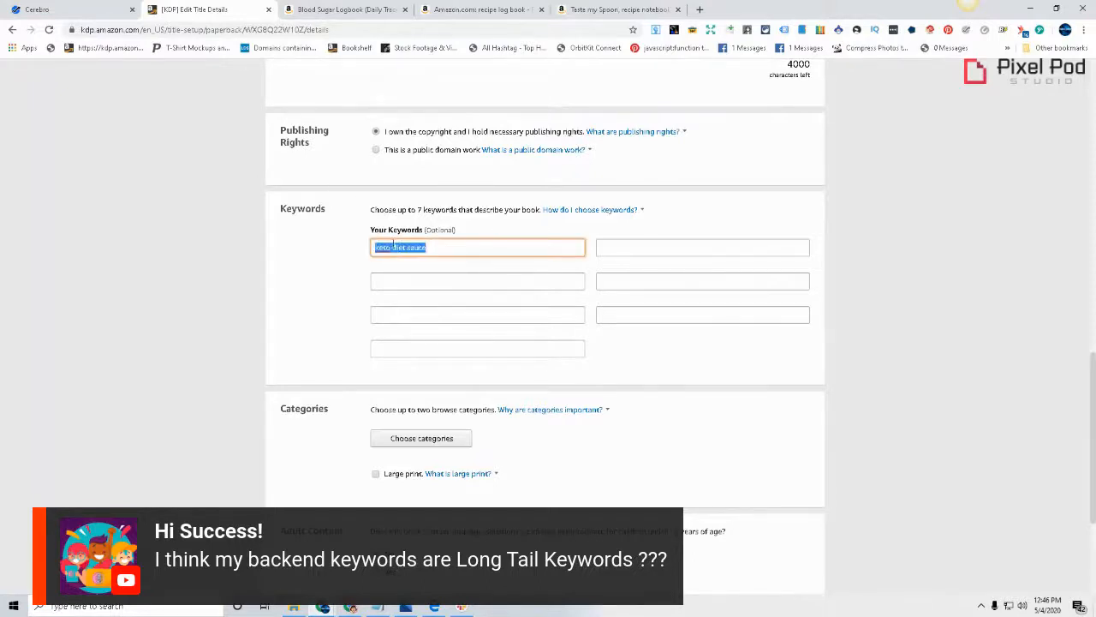
right_click(394, 246)
left_click(427, 283)
left_click(437, 247)
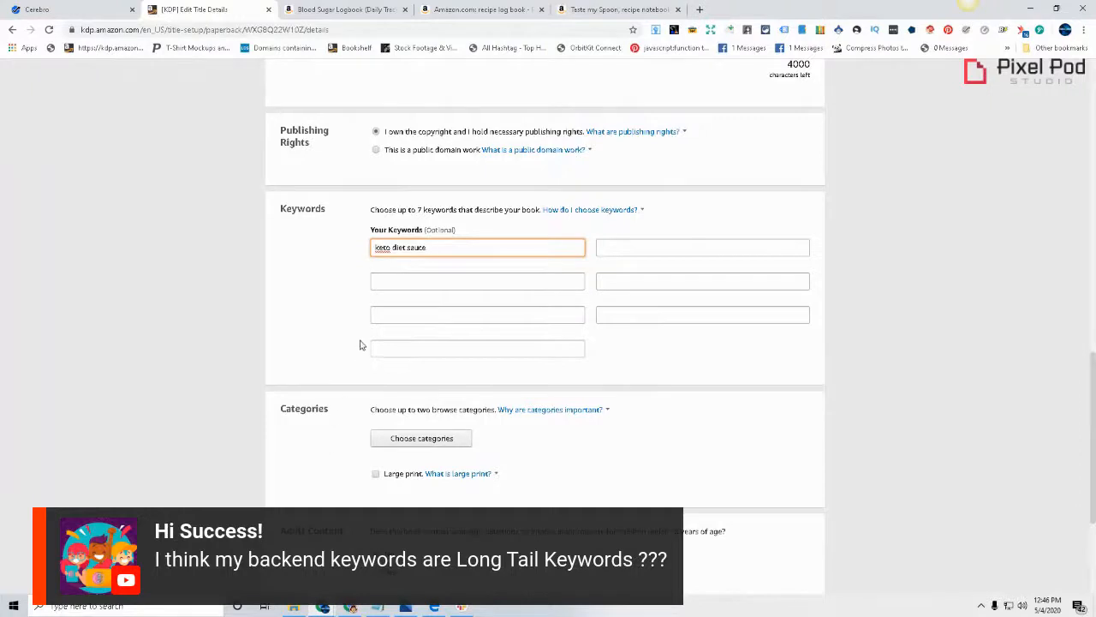
Try rearranging the words of "keto diet sauce" in the first keyword field by cutting and pasting them
double_click(383, 246)
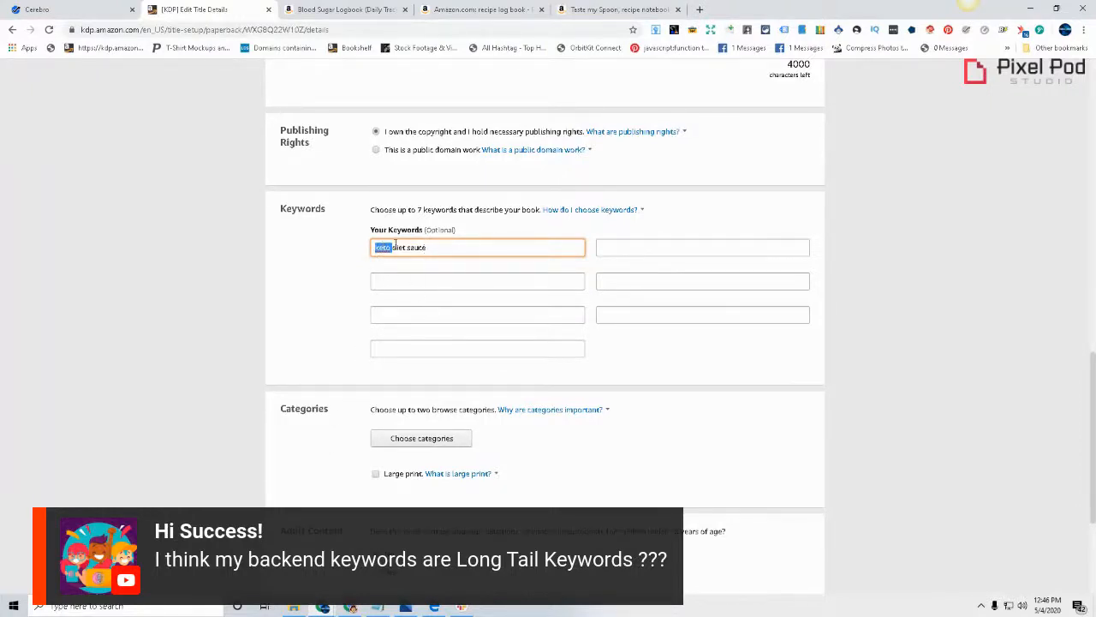
left_click(390, 244)
right_click(415, 250)
left_click(446, 280)
key("ctrl+v")
double_click(408, 248)
right_click(408, 247)
left_click(430, 272)
key("ctrl+v")
left_click(454, 262)
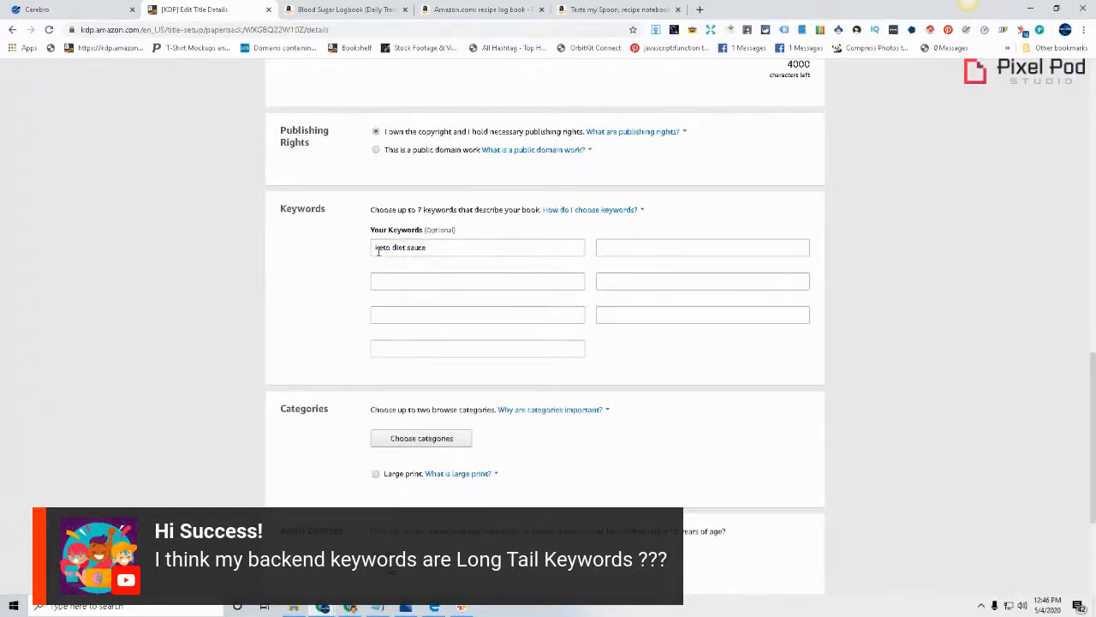
Highlight "keto" in the first keyword field and check it against the book's title and subtitle
left_click_drag(391, 248, 377, 250)
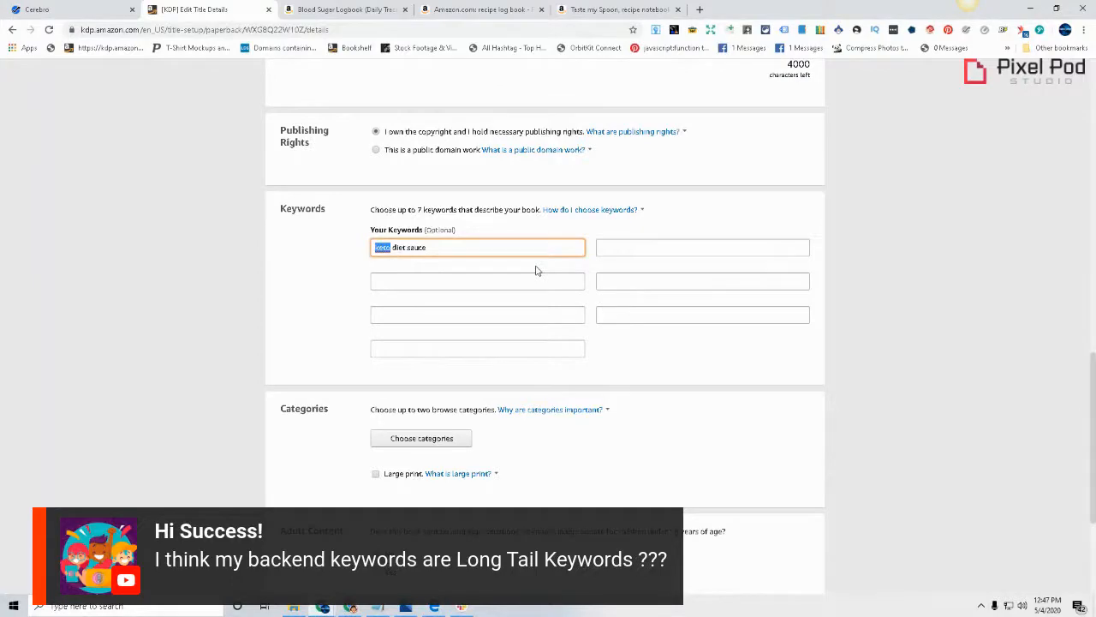
scroll(900, 441, "up", 15)
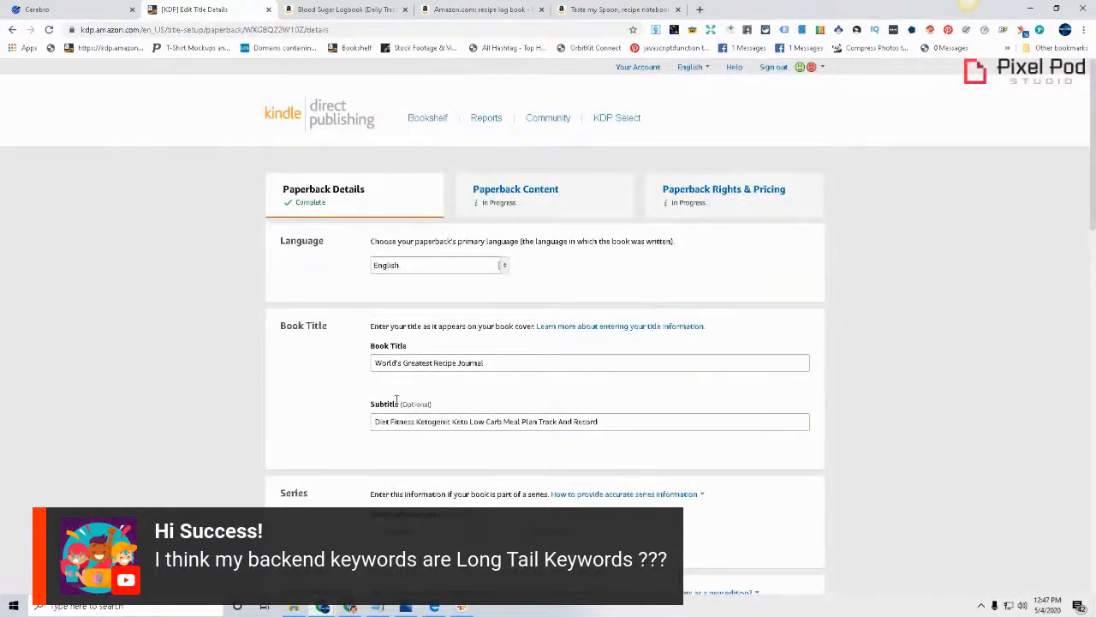
scroll(537, 397, "down", 1)
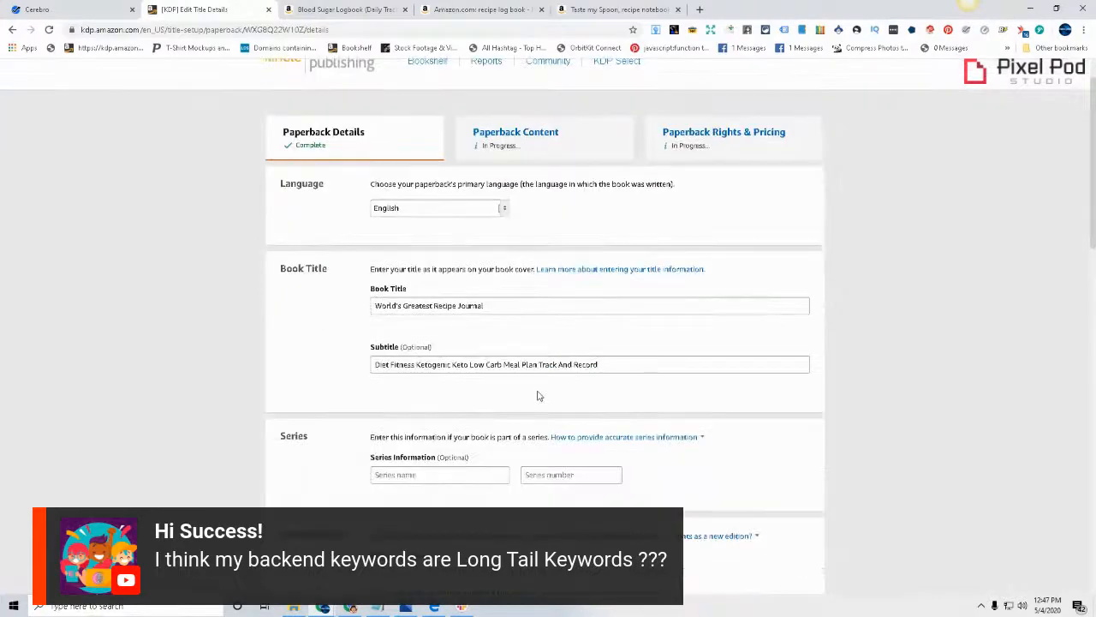
left_click(656, 368)
left_click(594, 308)
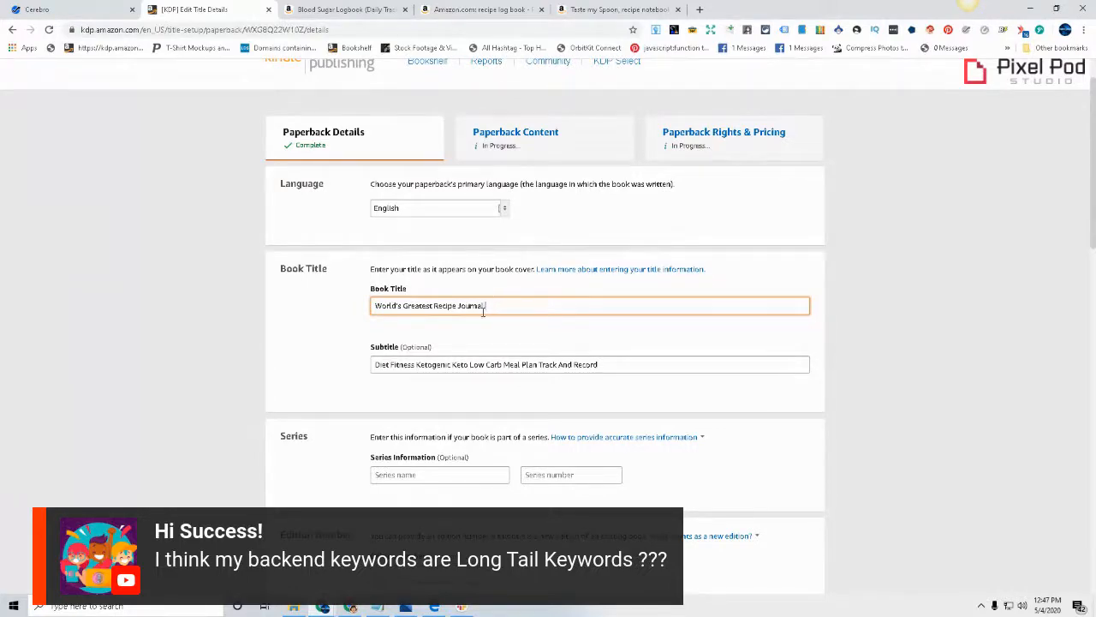
Compare the Keywords section with the title and subtitle once more, ending in the first keyword field
scroll(440, 300, "down", 8)
left_click(470, 343)
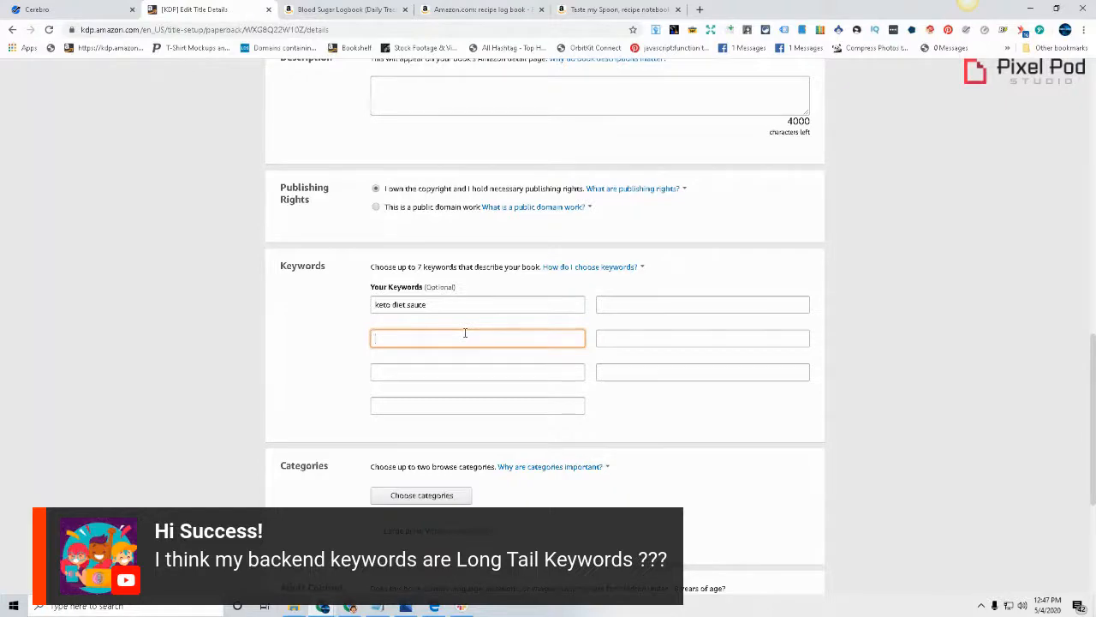
scroll(465, 332, "up", 15)
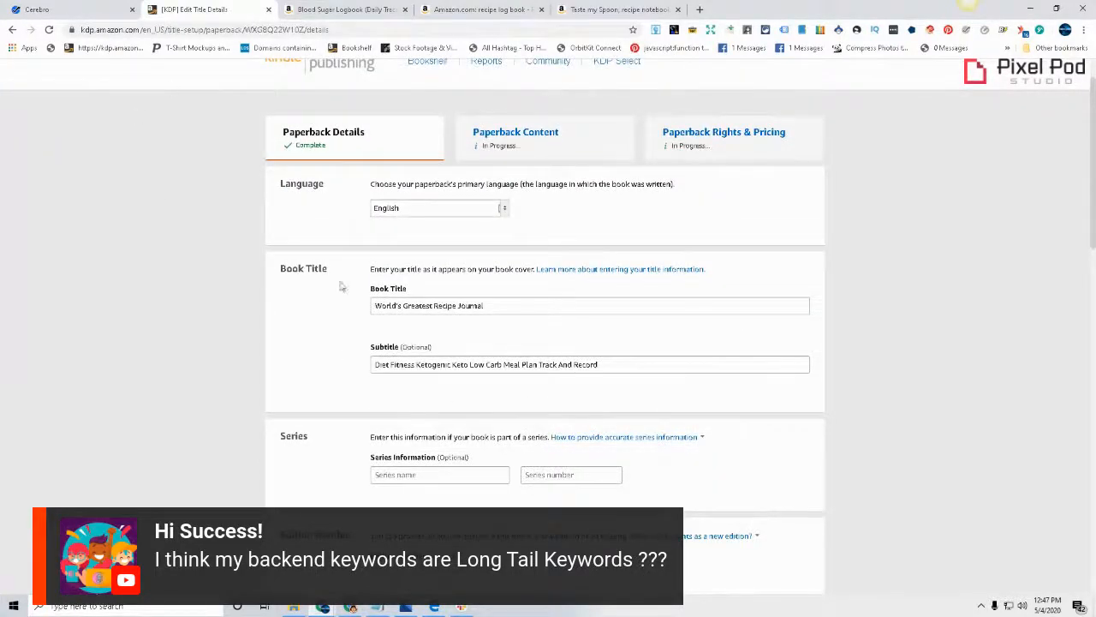
scroll(394, 334, "down", 2)
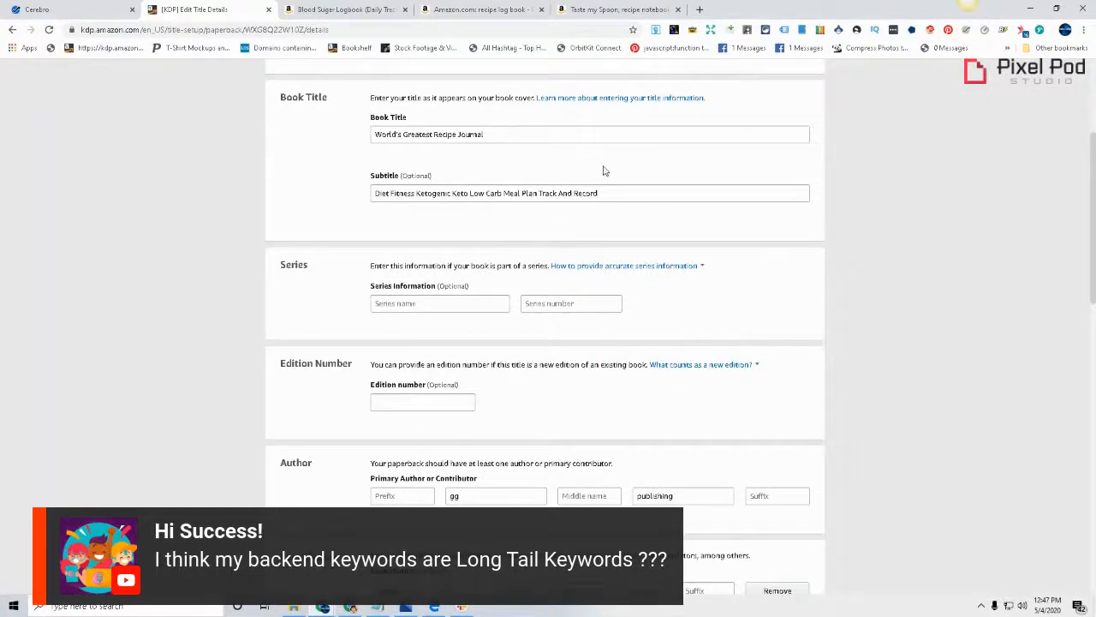
scroll(811, 387, "down", 7)
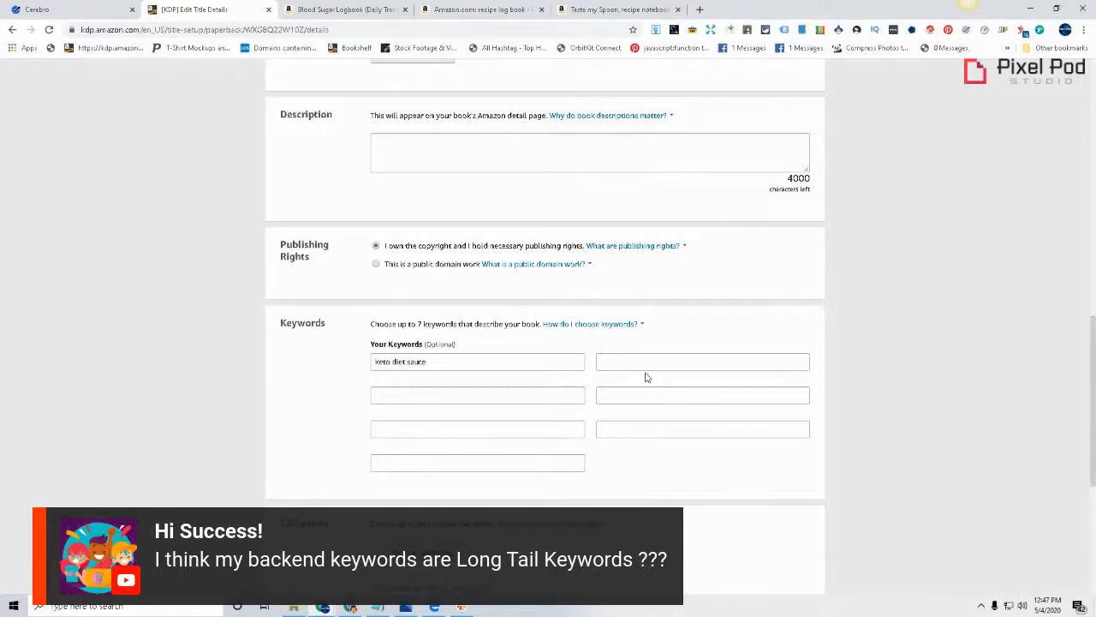
left_click(545, 366)
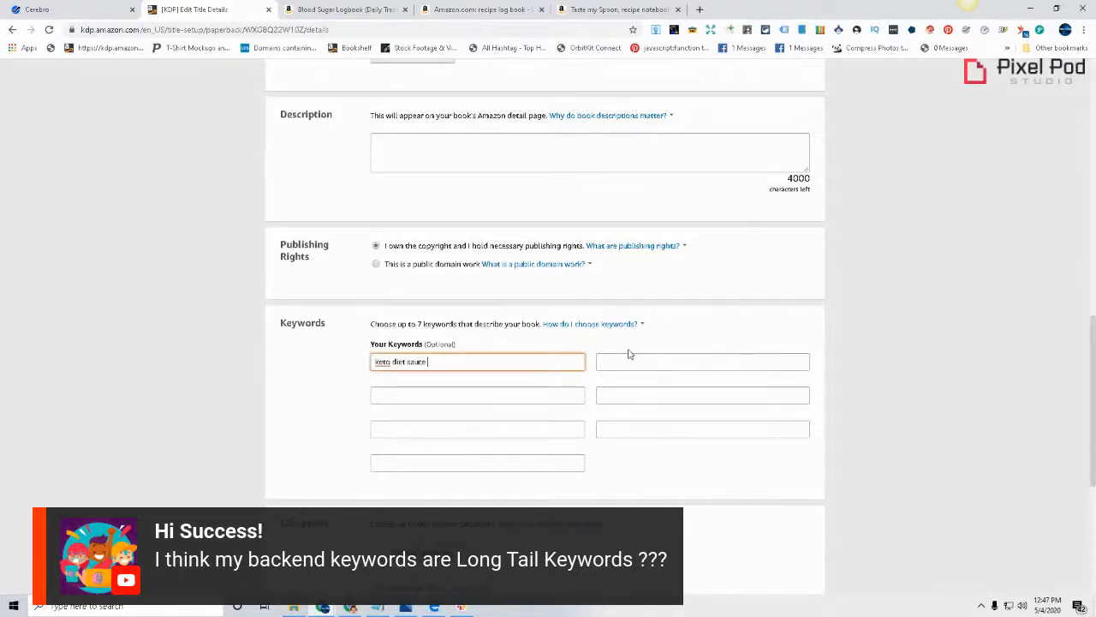
left_click(531, 399)
left_click(643, 395)
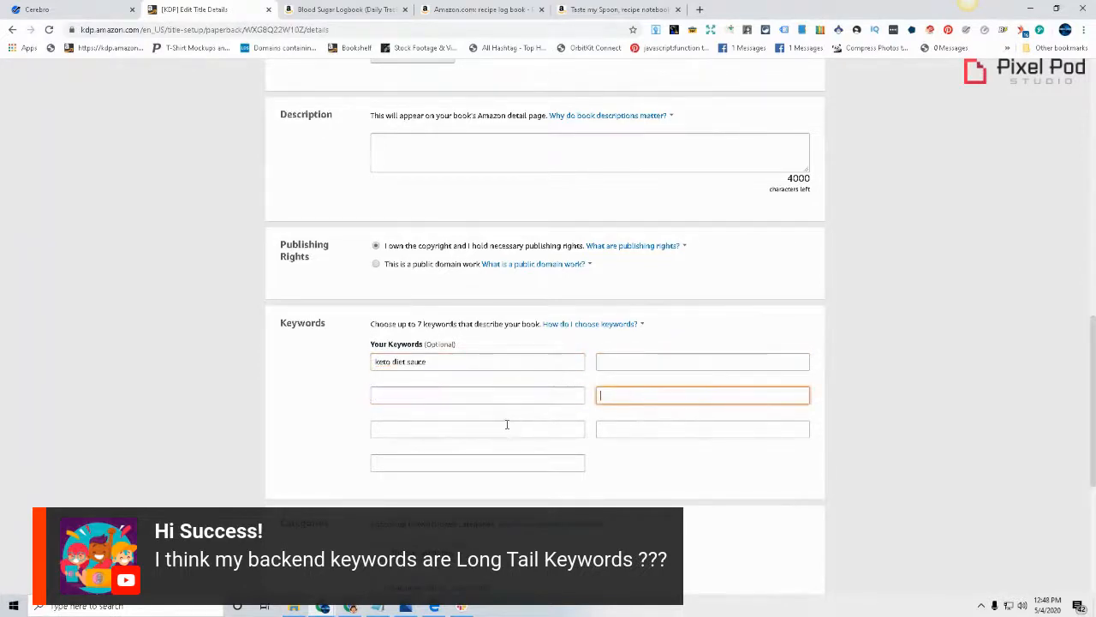
left_click(509, 426)
left_click(636, 429)
left_click(452, 461)
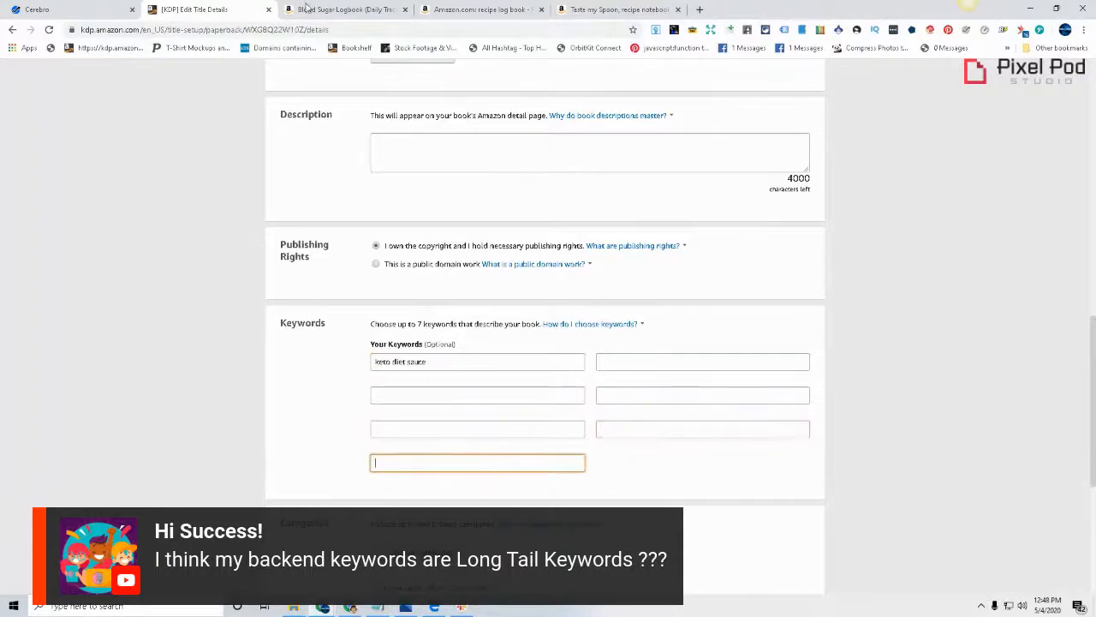
Review the Amazon search results for "recipe log book", going back to the first listings
left_click(455, 7)
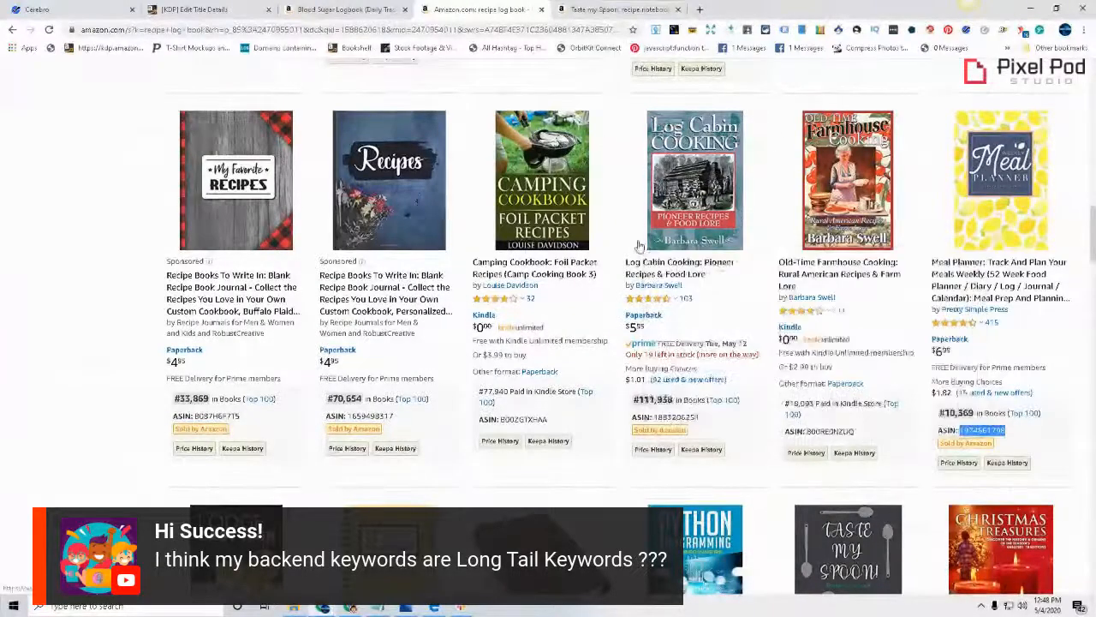
mouse_move(663, 242)
scroll(660, 248, "up", 20)
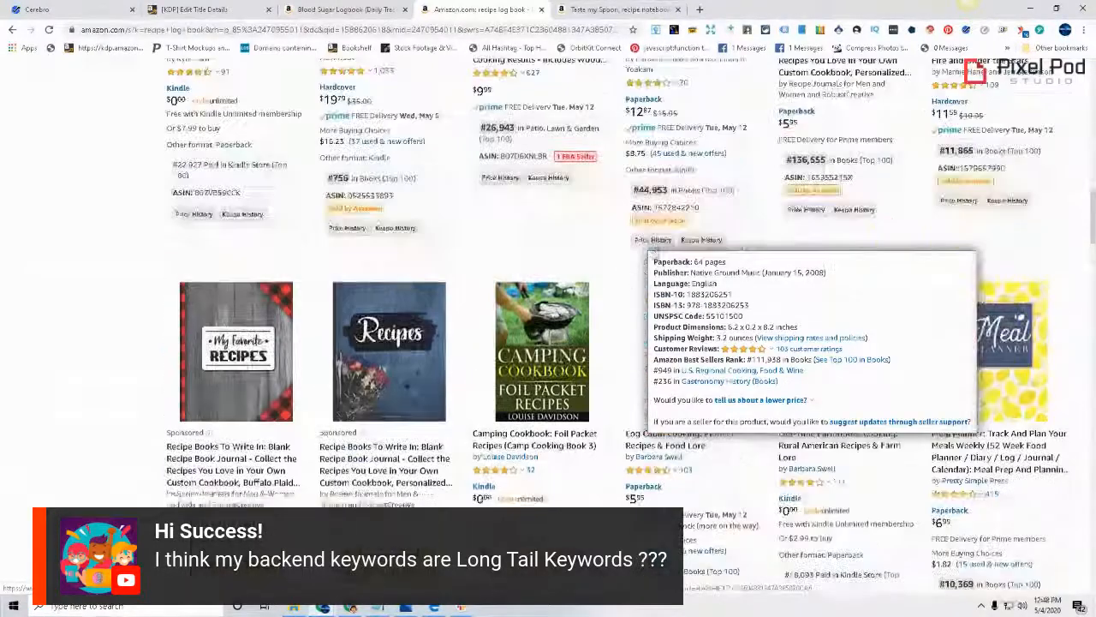
scroll(644, 332, "up", 3)
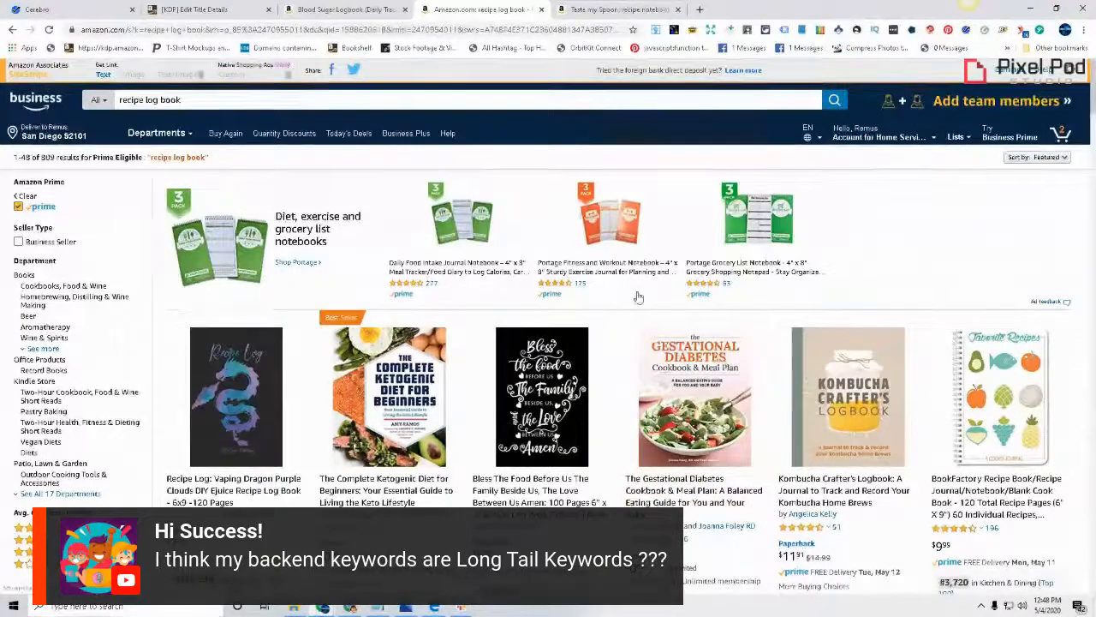
Look over the opening pages of the recipe book interior PDF and minimize its window
left_click(434, 608)
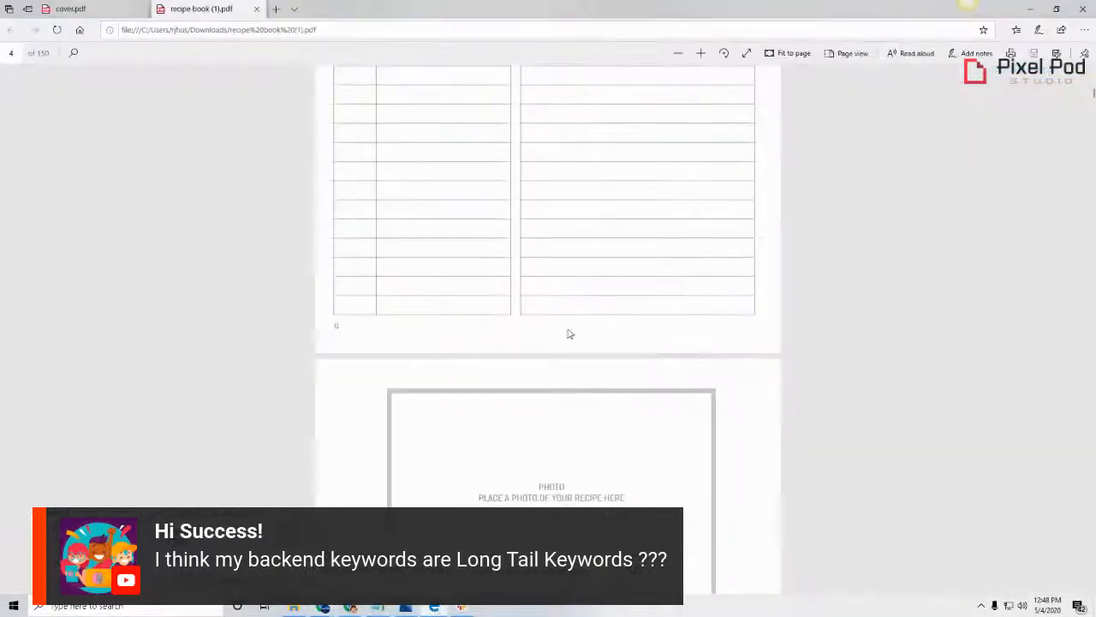
scroll(565, 330, "up", 10)
scroll(562, 322, "up", 1)
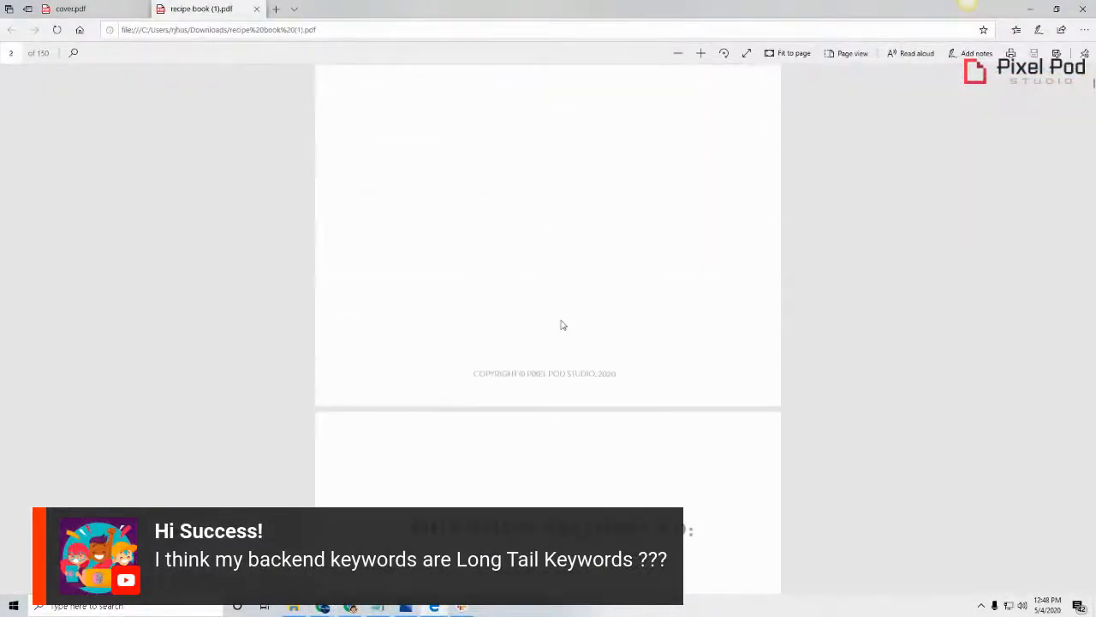
left_click(1031, 9)
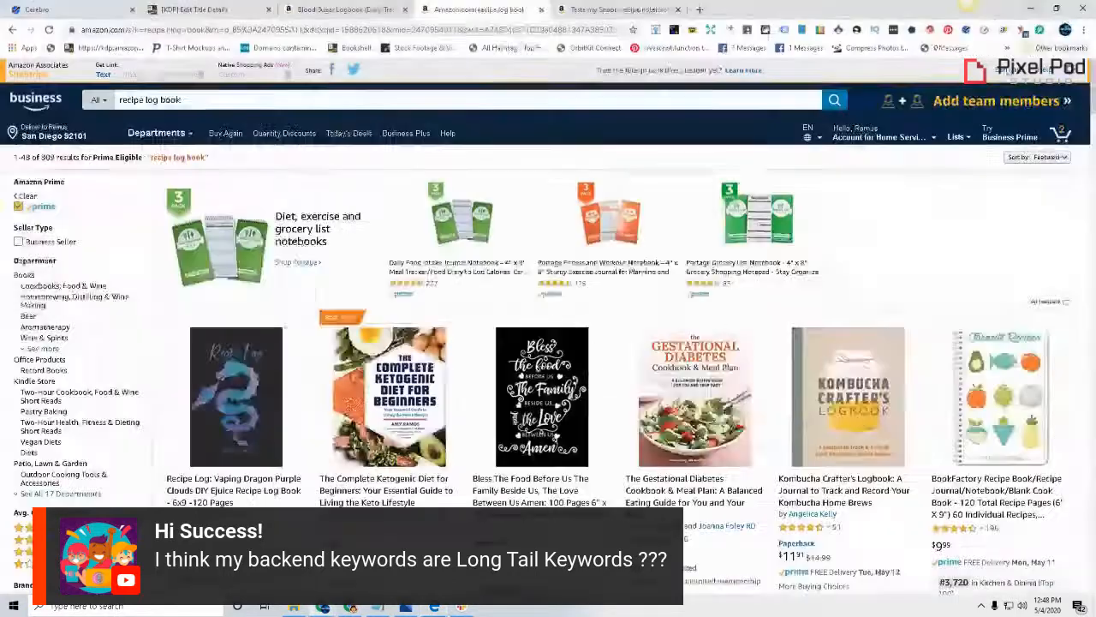
Highlight the recipe journal's subtitle in the KDP paperback details and compare it with the Keywords section
left_click(196, 8)
scroll(491, 385, "up", 10)
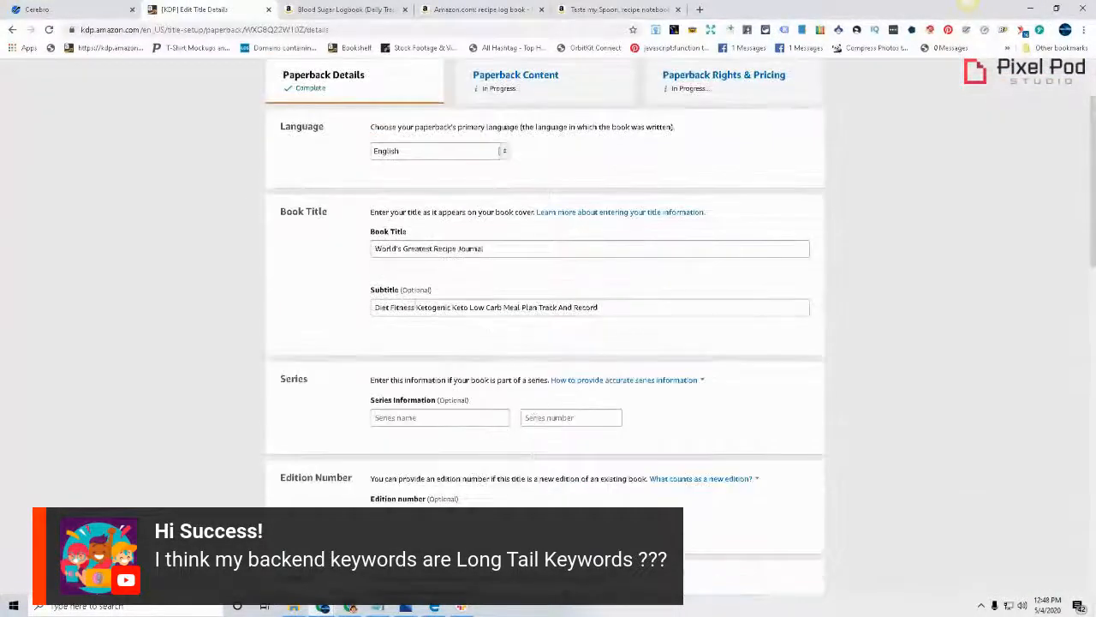
left_click_drag(375, 308, 590, 324)
left_click(685, 342)
scroll(619, 311, "down", 9)
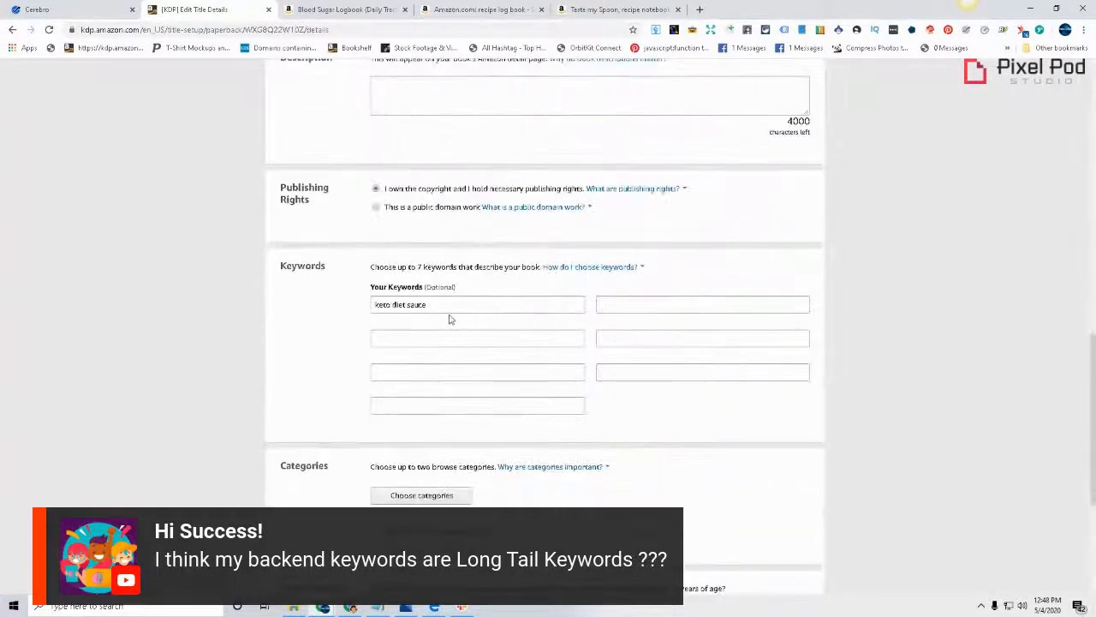
left_click(449, 314)
left_click(430, 355)
left_click(443, 342)
left_click(431, 384)
left_click(443, 374)
left_click(466, 421)
left_click(539, 398)
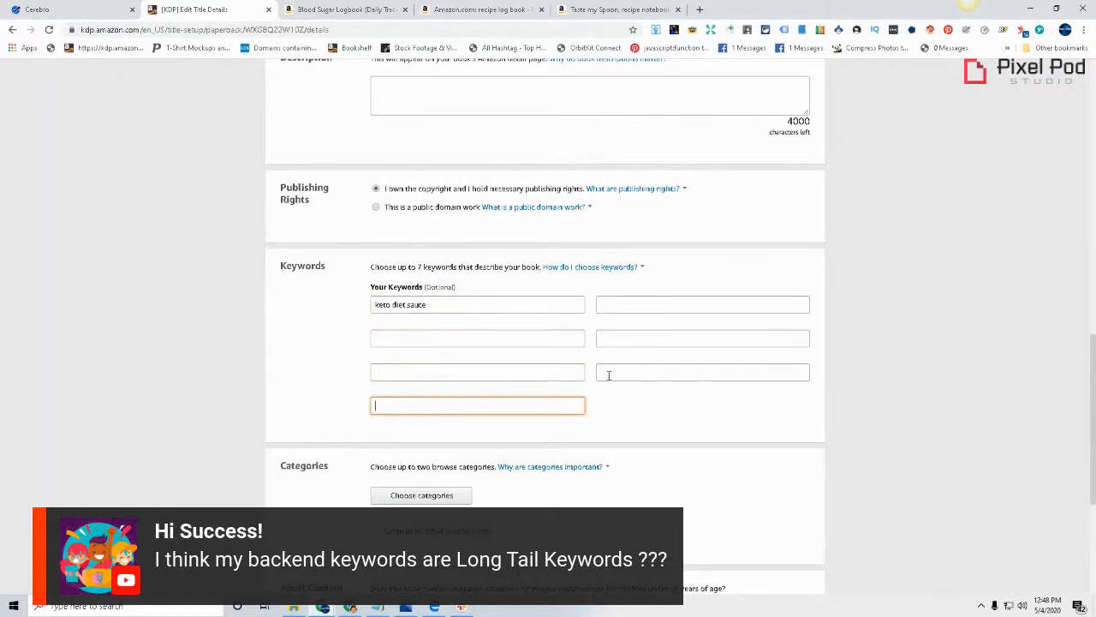
left_click(658, 371)
left_click(642, 339)
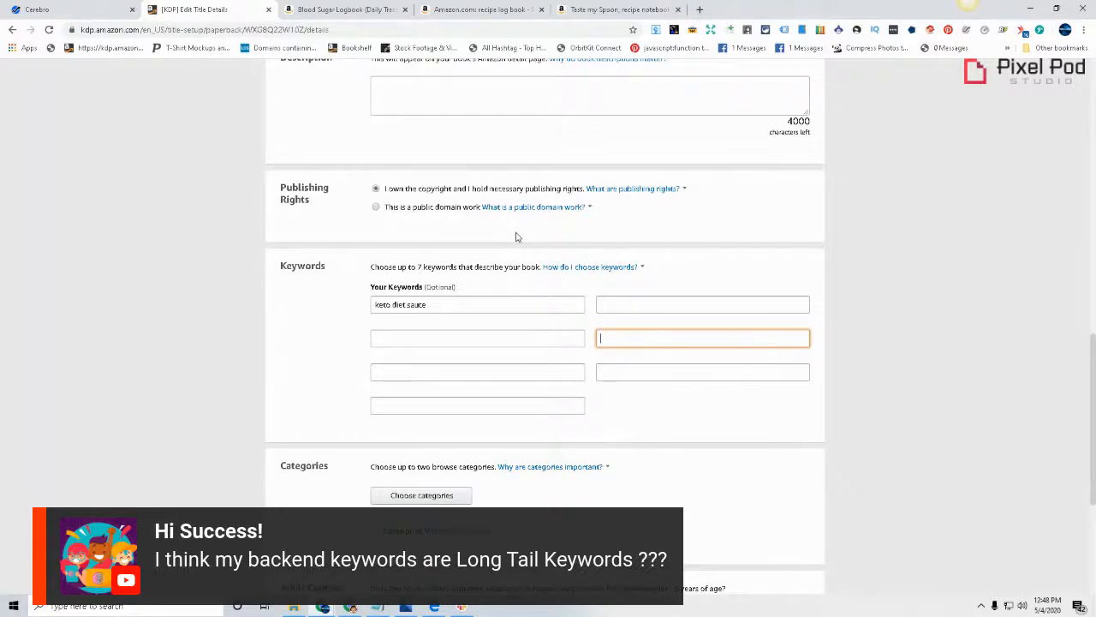
Recheck the words of the book's subtitle and place the cursor in the keyword field below "keto diet sauce"
scroll(516, 237, "up", 15)
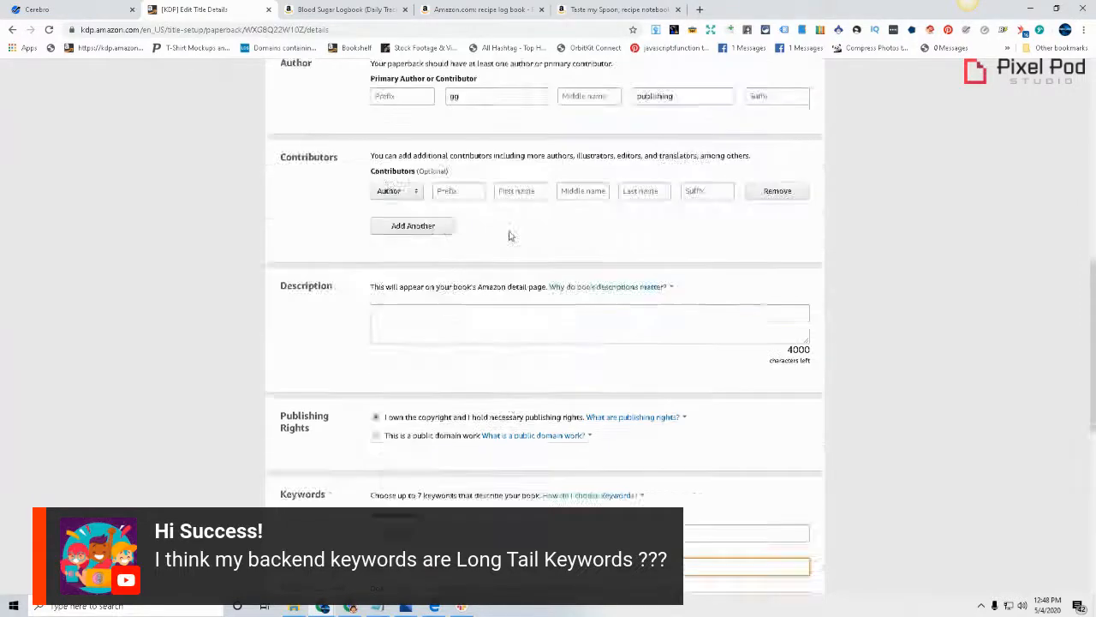
left_click(450, 419)
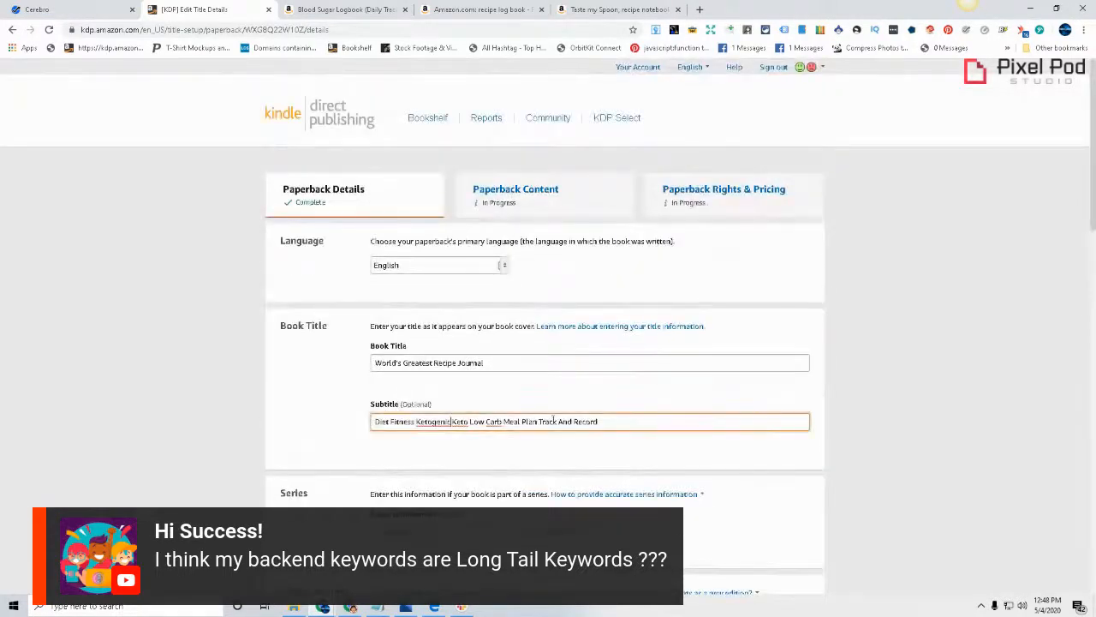
scroll(485, 402, "down", 14)
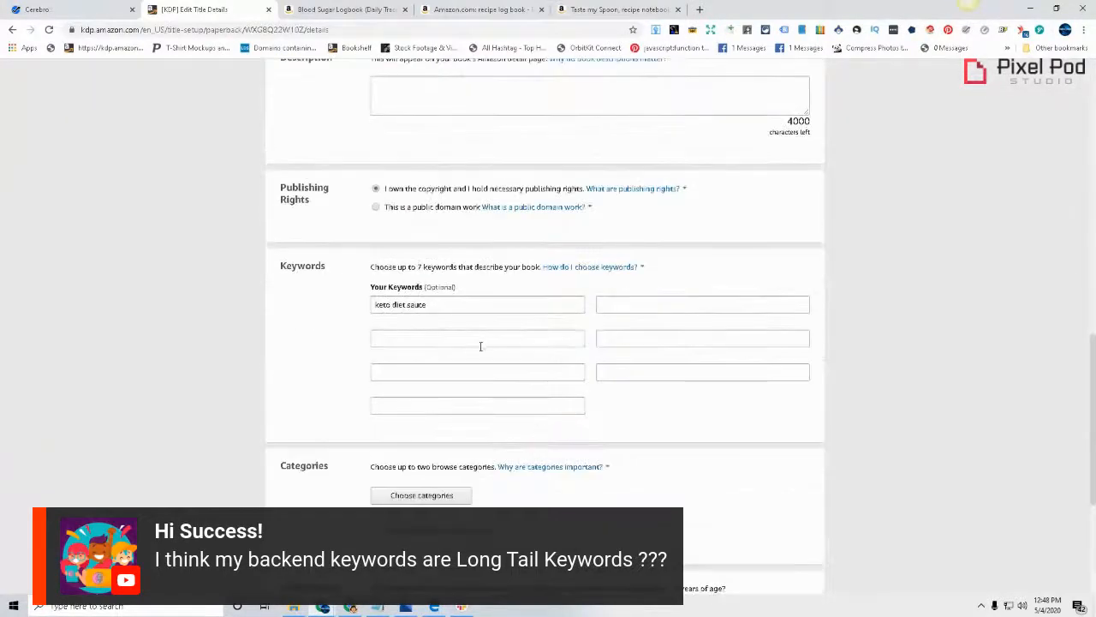
left_click(499, 338)
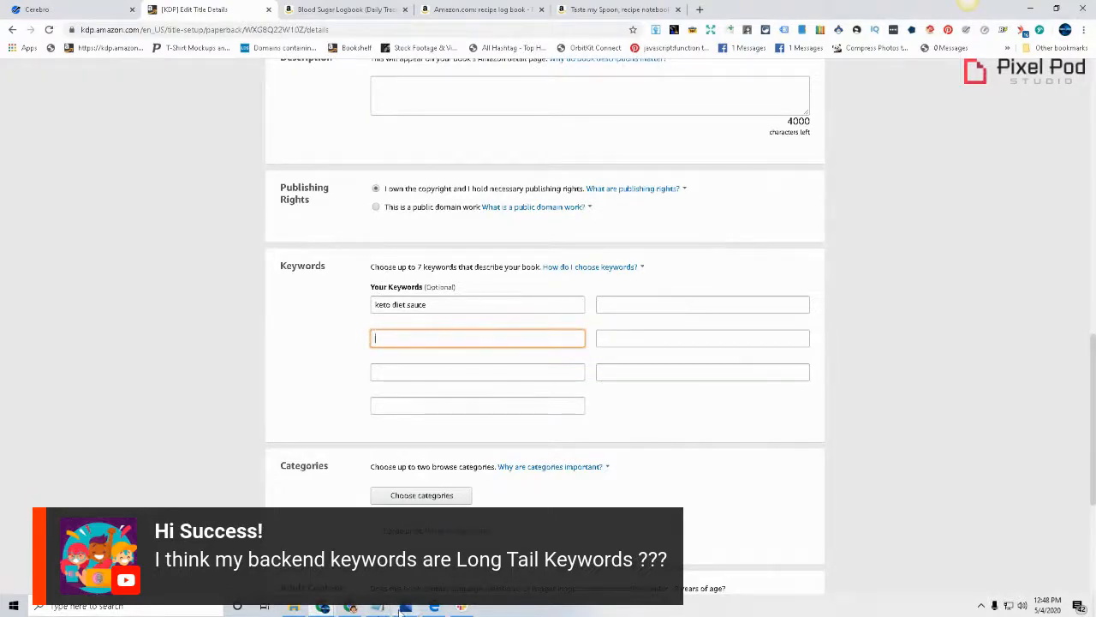
Replace "recipe" with "keto" in the Amazon search and search for "keto log book"
scroll(231, 359, "up", 14)
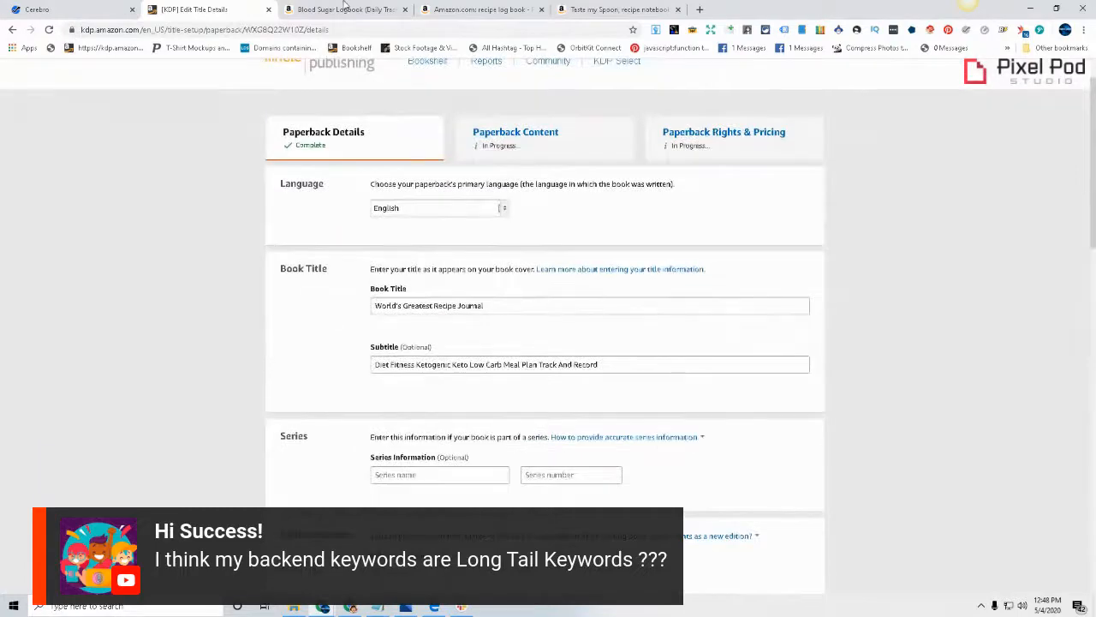
left_click(501, 8)
double_click(130, 100)
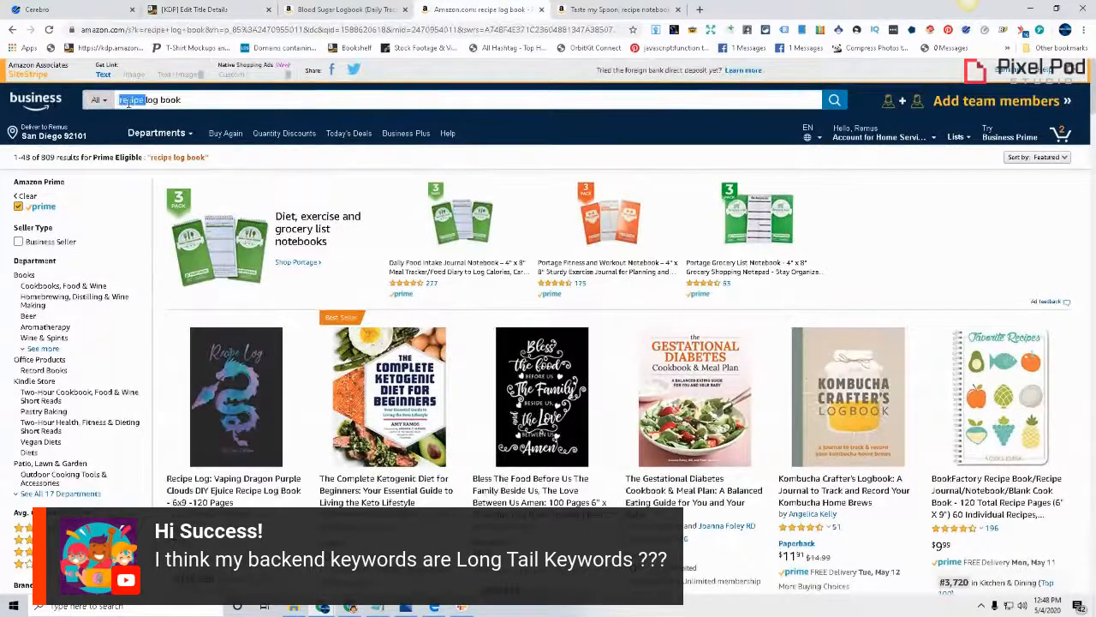
type("keto")
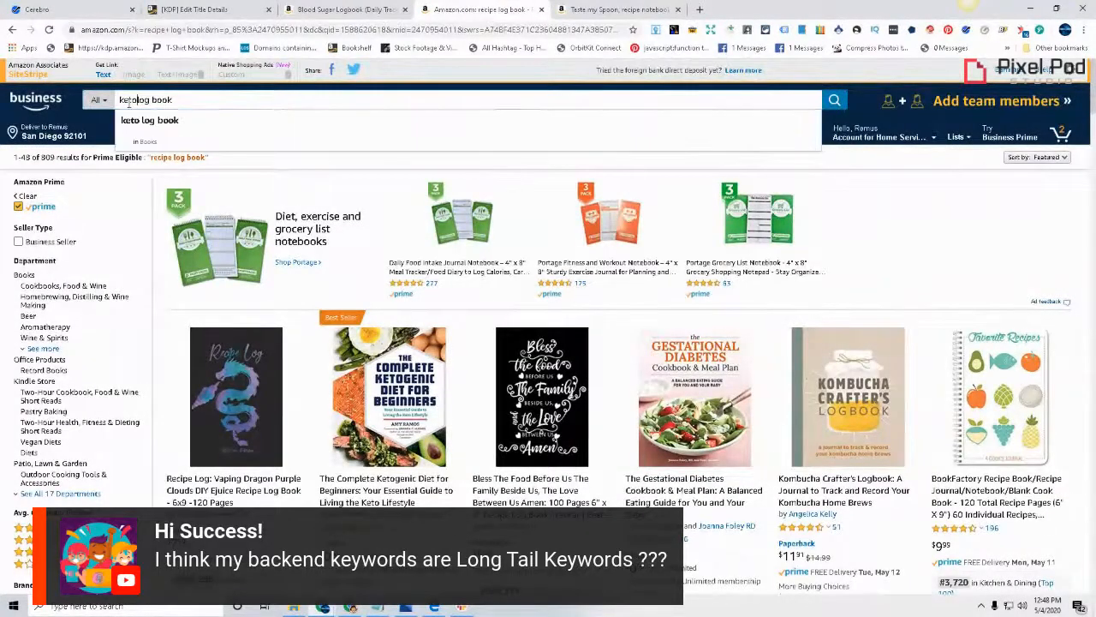
key("Return")
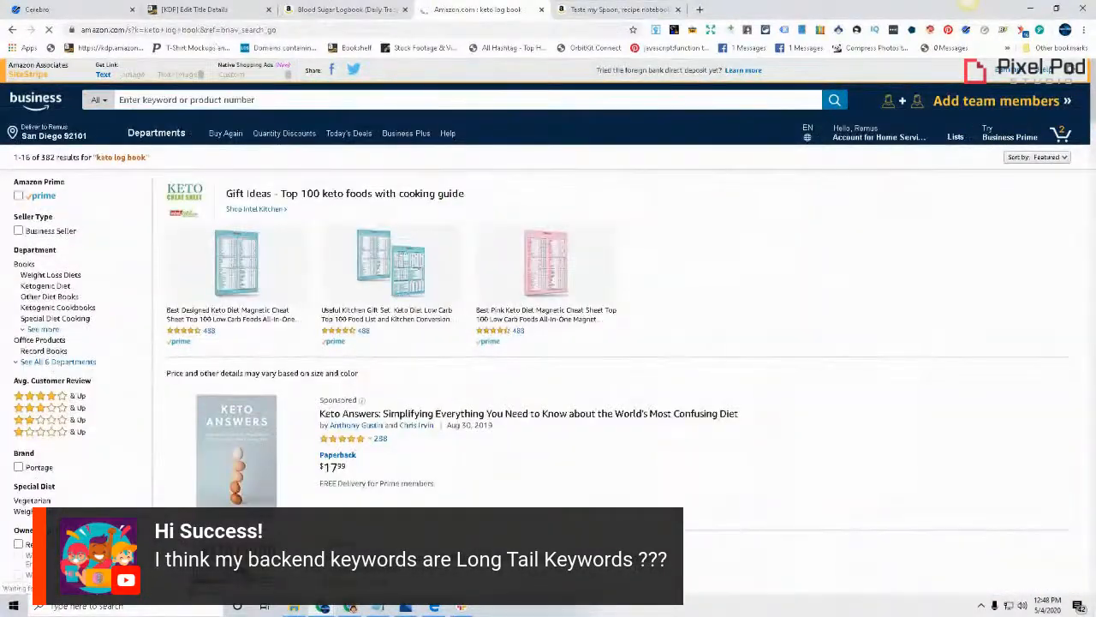
Browse the keto log book results and open the "Keto Diet Journal for Beginners" listing in a new tab
scroll(549, 326, "down", 4)
scroll(543, 465, "up", 6)
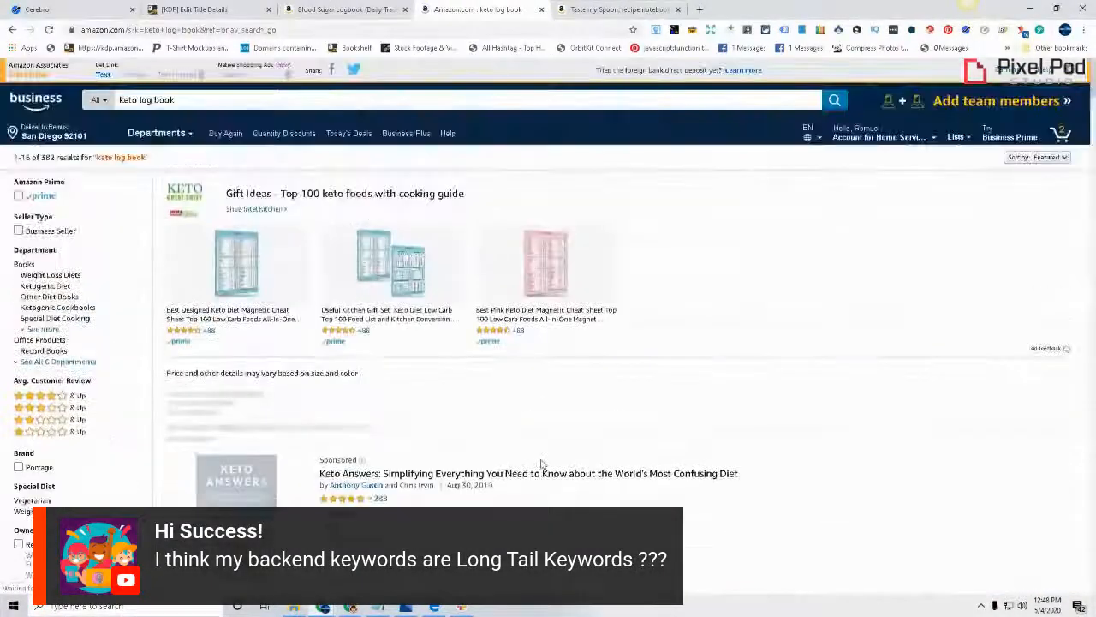
scroll(217, 323, "down", 4)
scroll(447, 333, "down", 7)
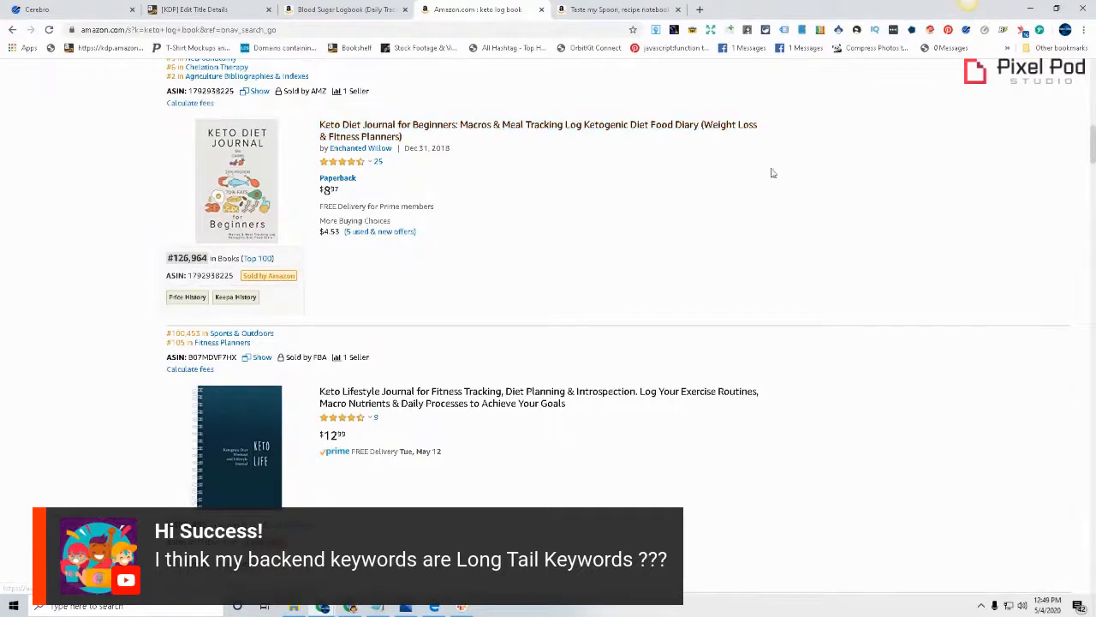
left_click_drag(1092, 158, 1093, 147)
right_click(602, 261)
left_click(643, 267)
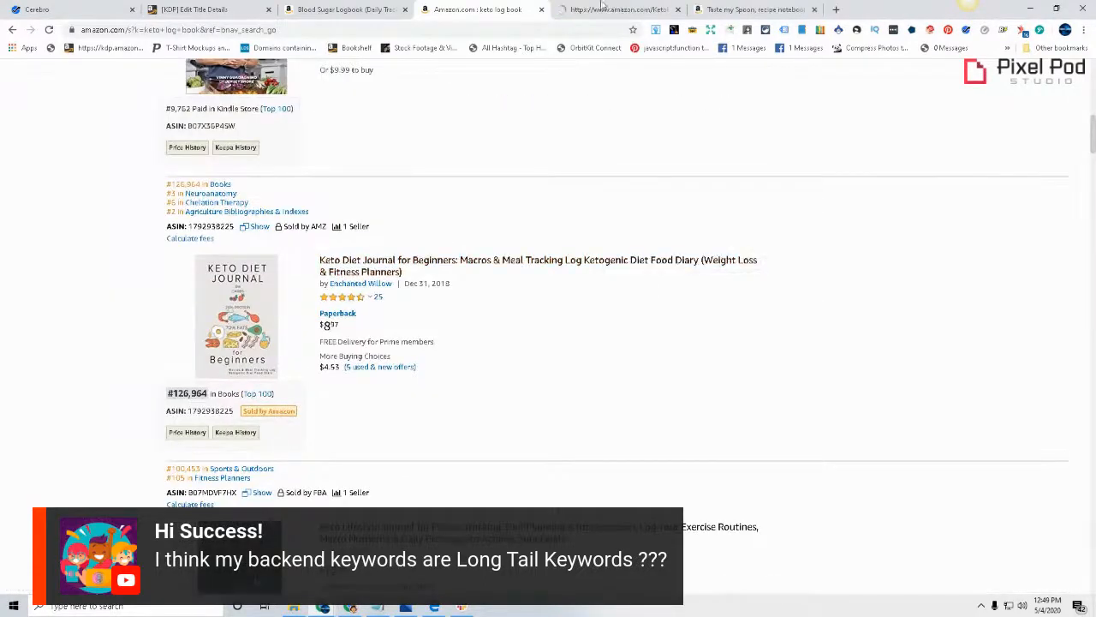
left_click(608, 9)
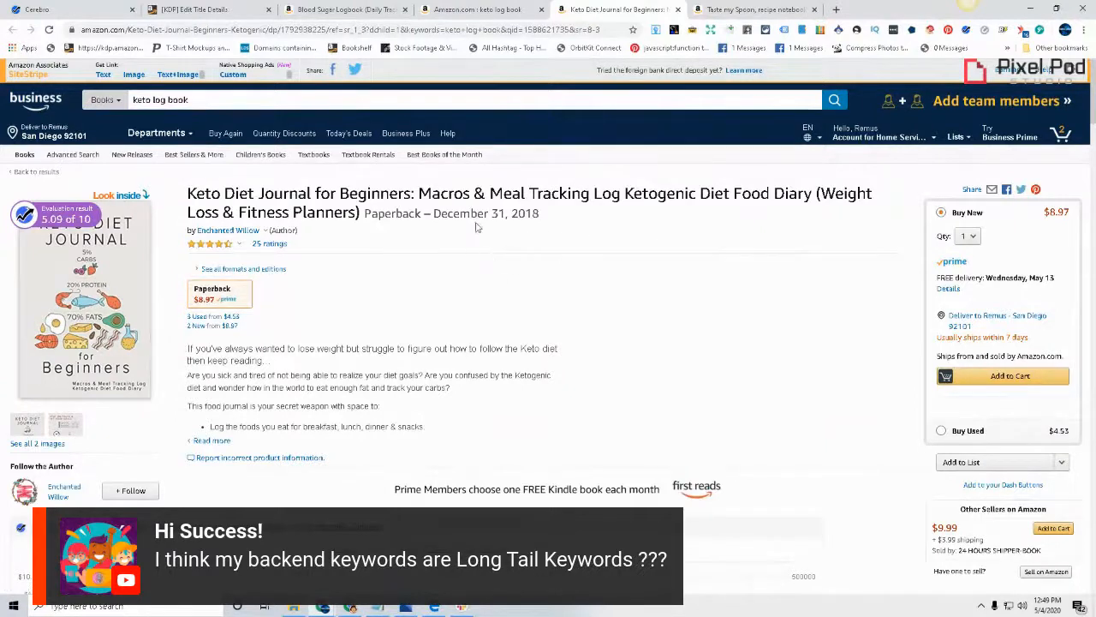
Copy "Macros" from the keto journal's listing title and place the cursor at the end of the KDP subtitle
double_click(442, 195)
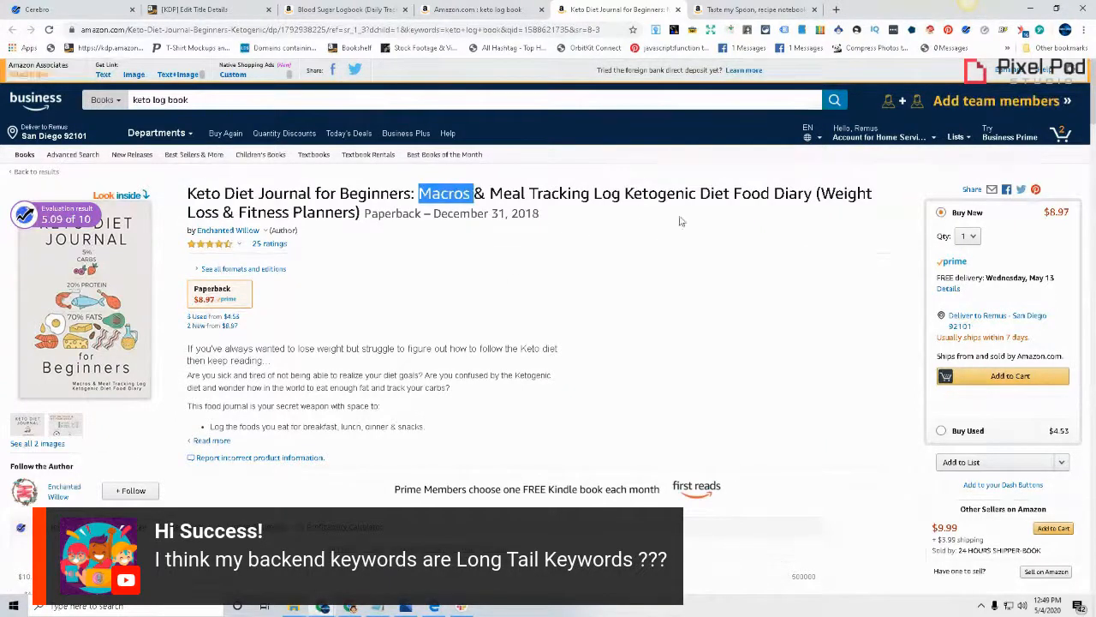
right_click(441, 193)
left_click(463, 215)
left_click(195, 9)
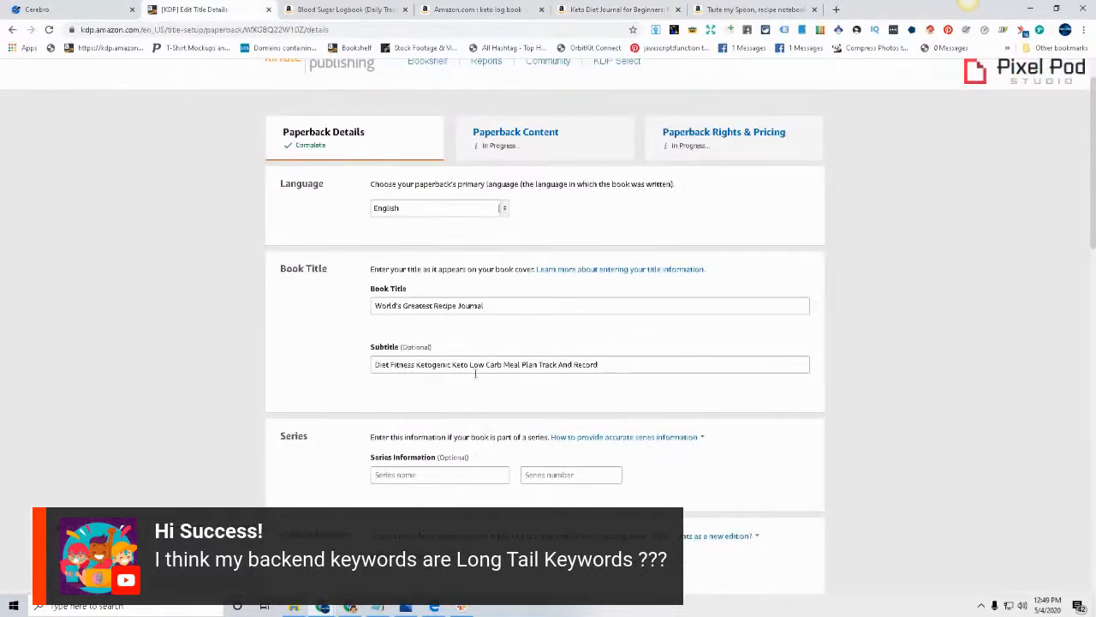
left_click(604, 367)
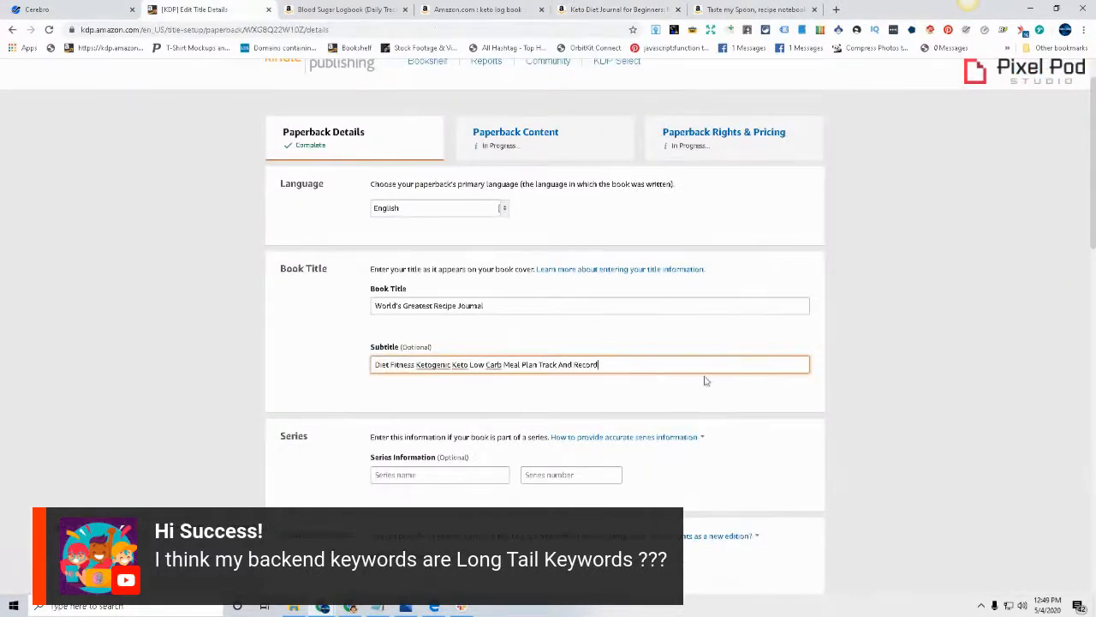
Examine the Keto Diet Journal for Beginners listing, expanding and reading its full description and reviewing its price and sales rank chart
left_click(600, 9)
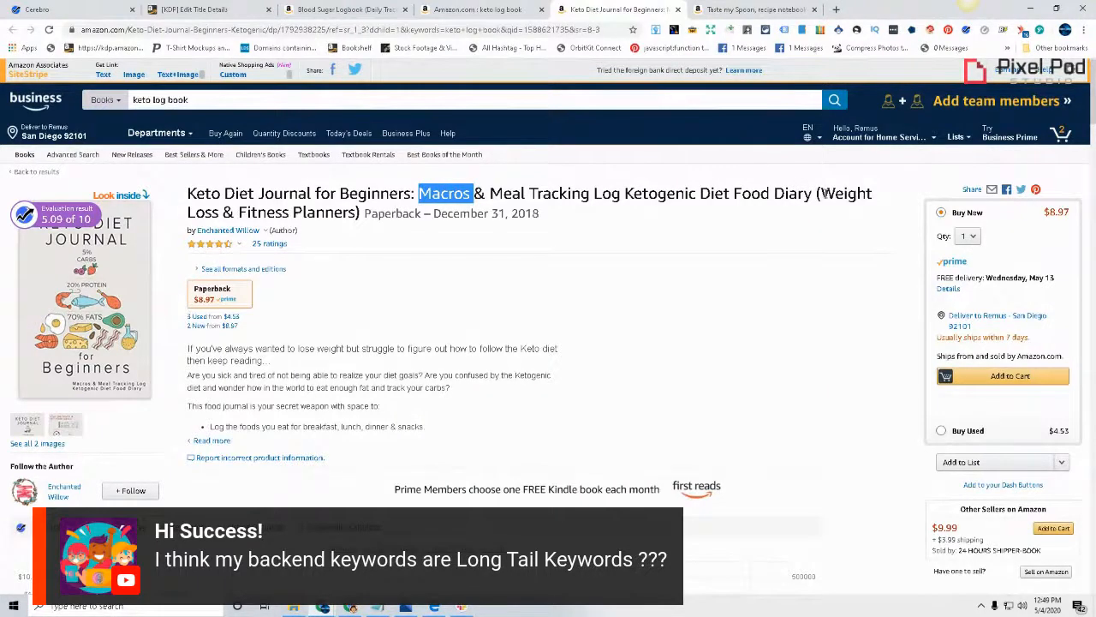
left_click(648, 234)
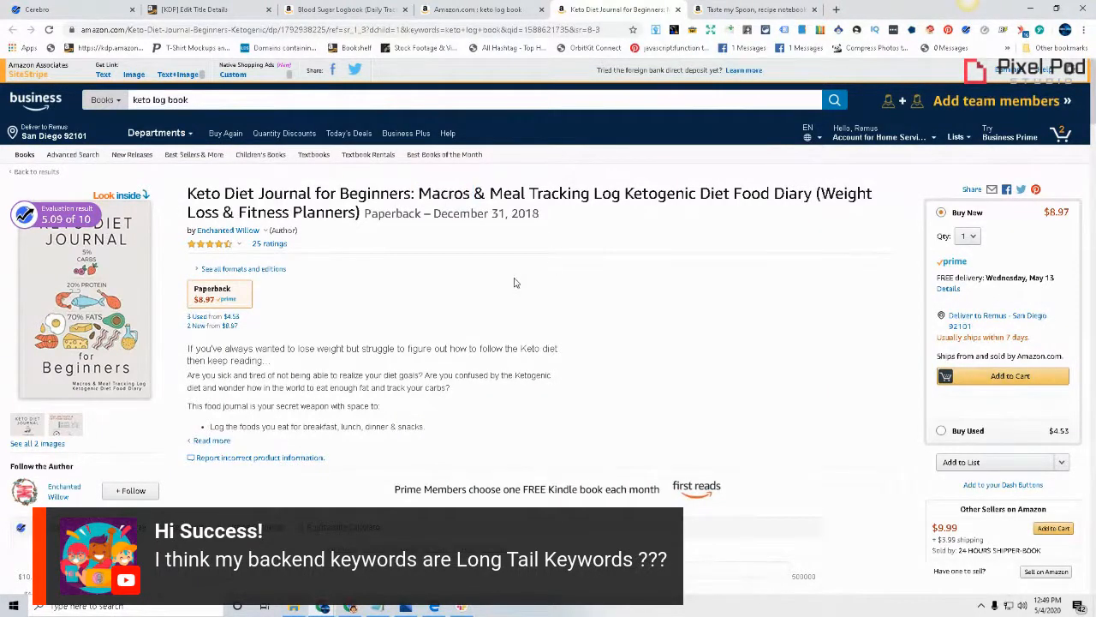
scroll(513, 282, "down", 3)
scroll(644, 409, "down", 1)
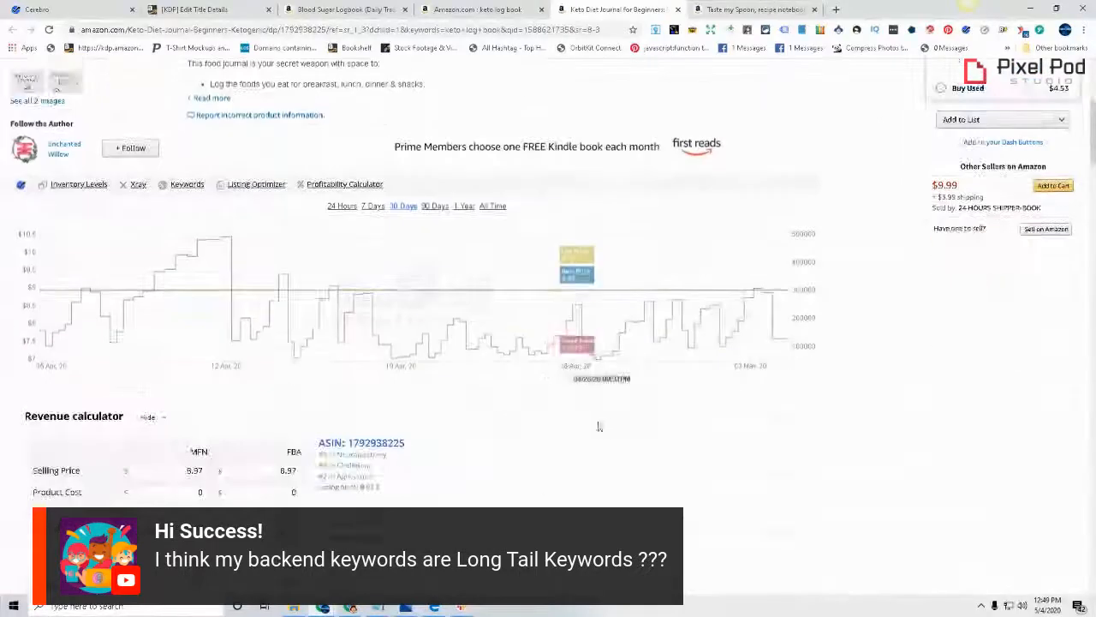
scroll(358, 263, "up", 3)
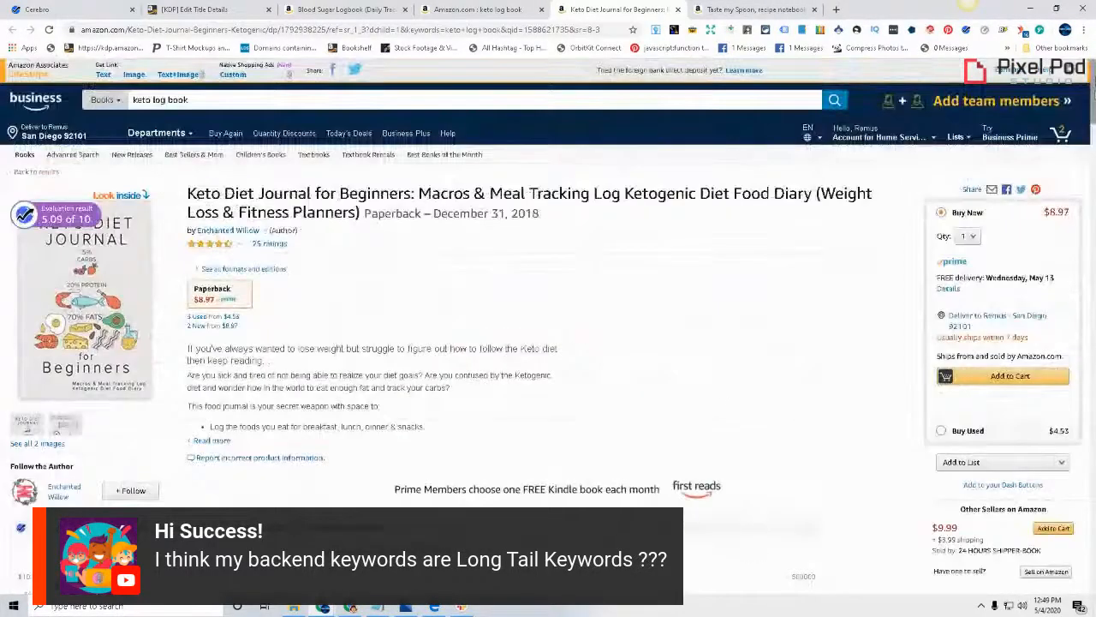
scroll(358, 262, "down", 1)
left_click(212, 342)
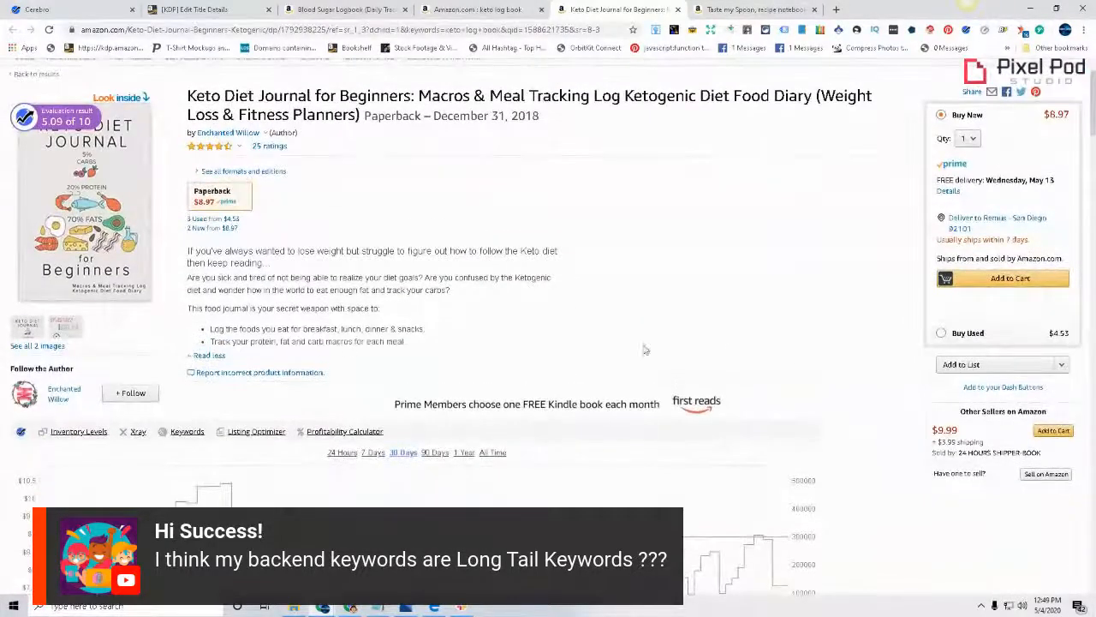
scroll(573, 349, "down", 3)
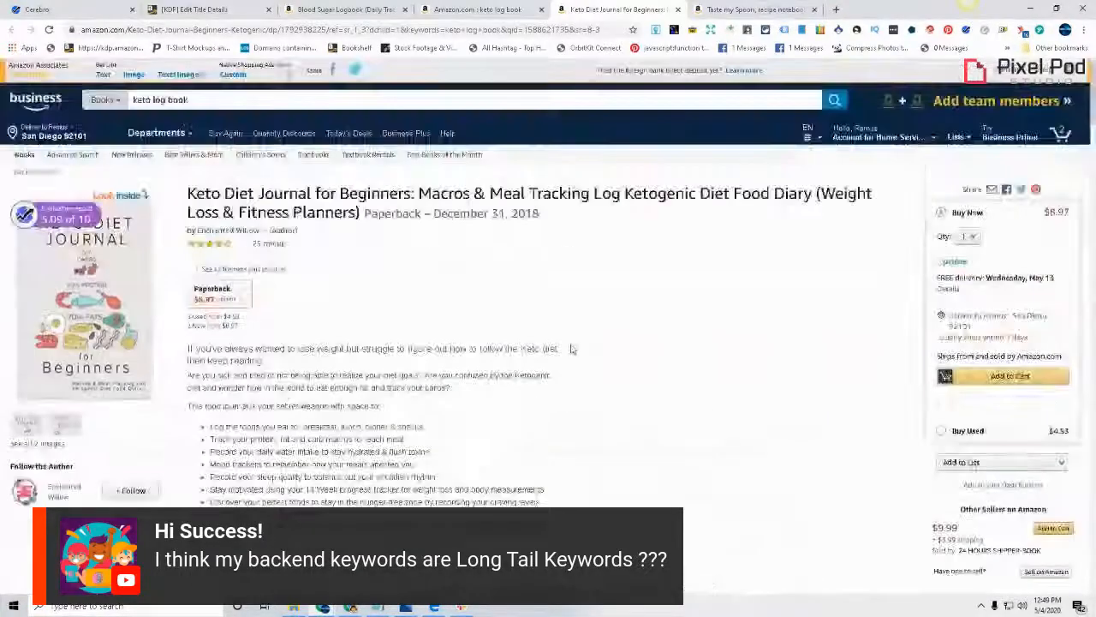
scroll(572, 349, "down", 3)
scroll(573, 349, "down", 3)
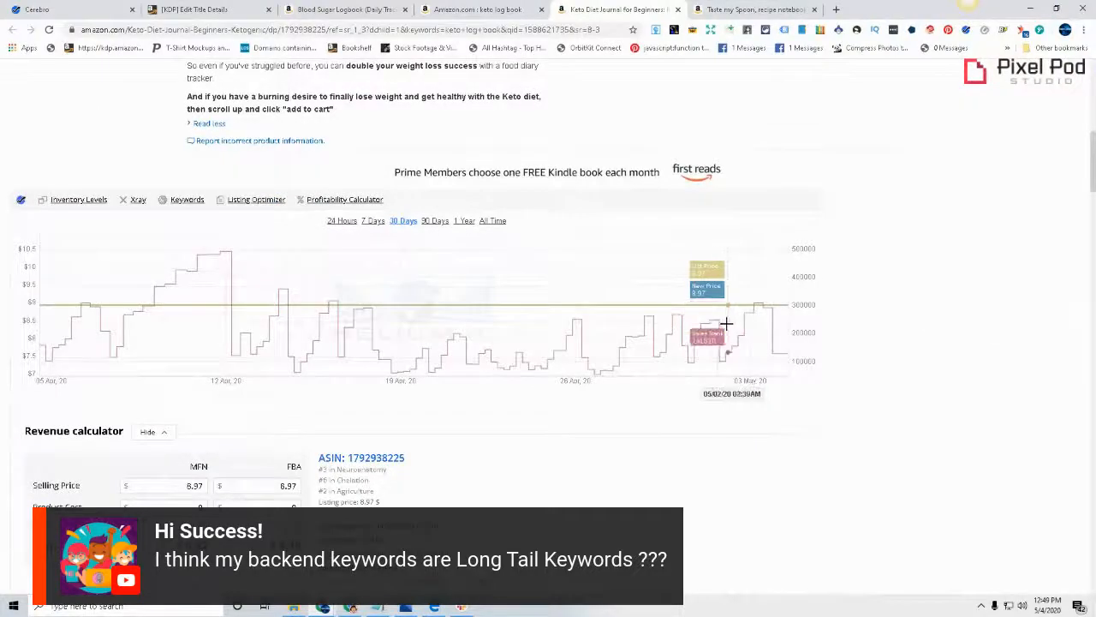
scroll(611, 402, "up", 6)
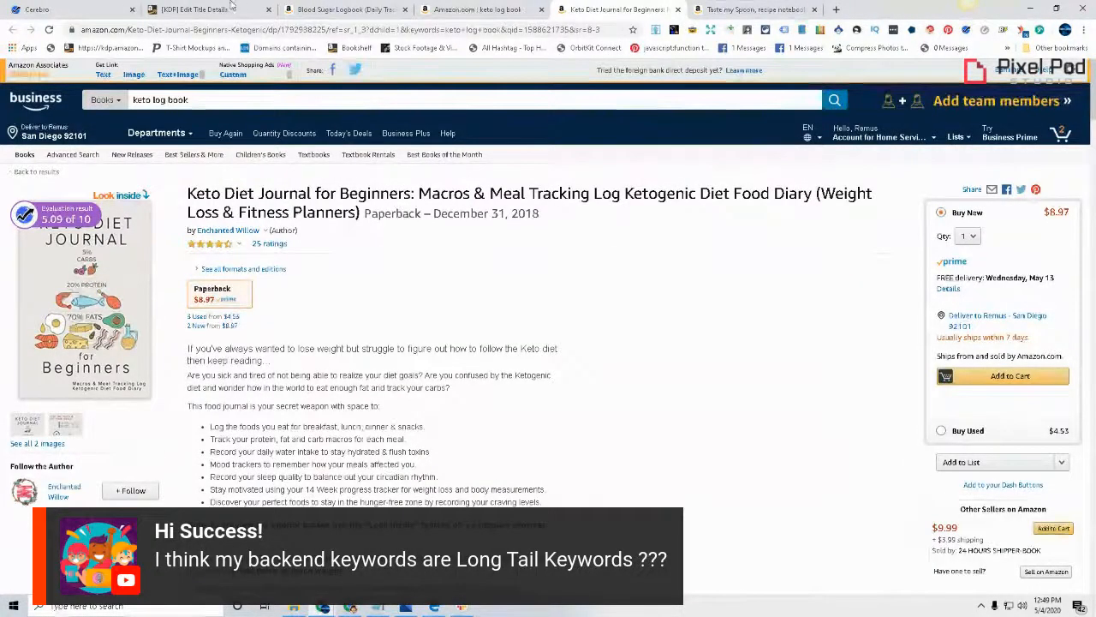
Return to the KDP title details and review the subtitle and the empty backend keyword fields
left_click(189, 9)
scroll(481, 303, "down", 5)
scroll(480, 302, "up", 8)
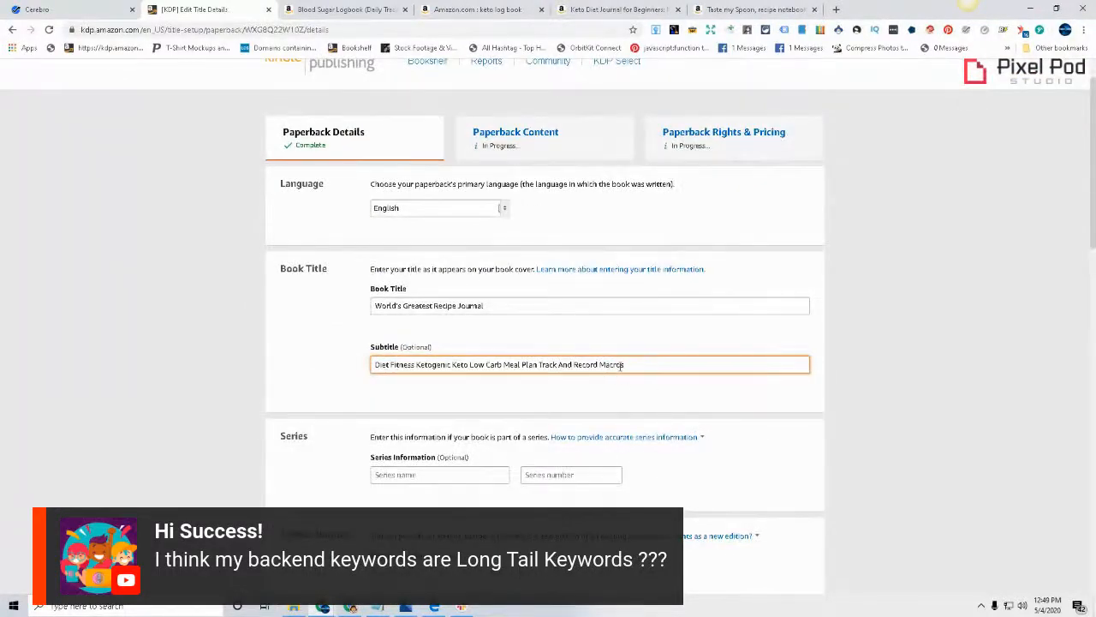
scroll(982, 399, "down", 15)
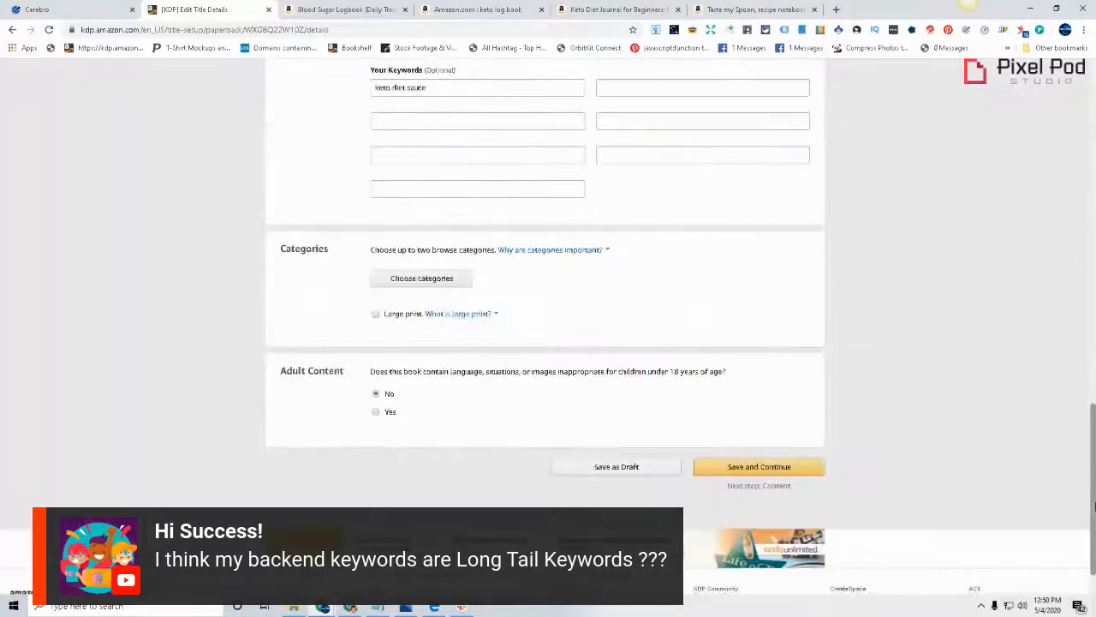
scroll(744, 450, "up", 2)
left_click(459, 318)
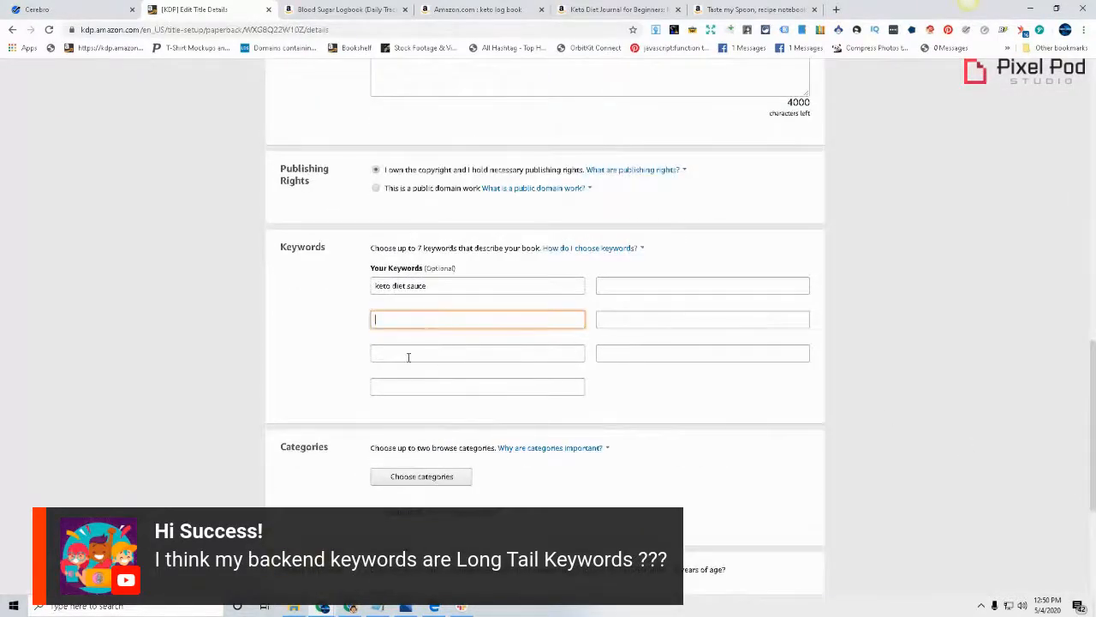
left_click(406, 355)
left_click(448, 387)
left_click(479, 353)
Copy "Food Diary" from the keto diet journal listing's title into the KDP keyword field below "keto diet sauce"
left_click(778, 9)
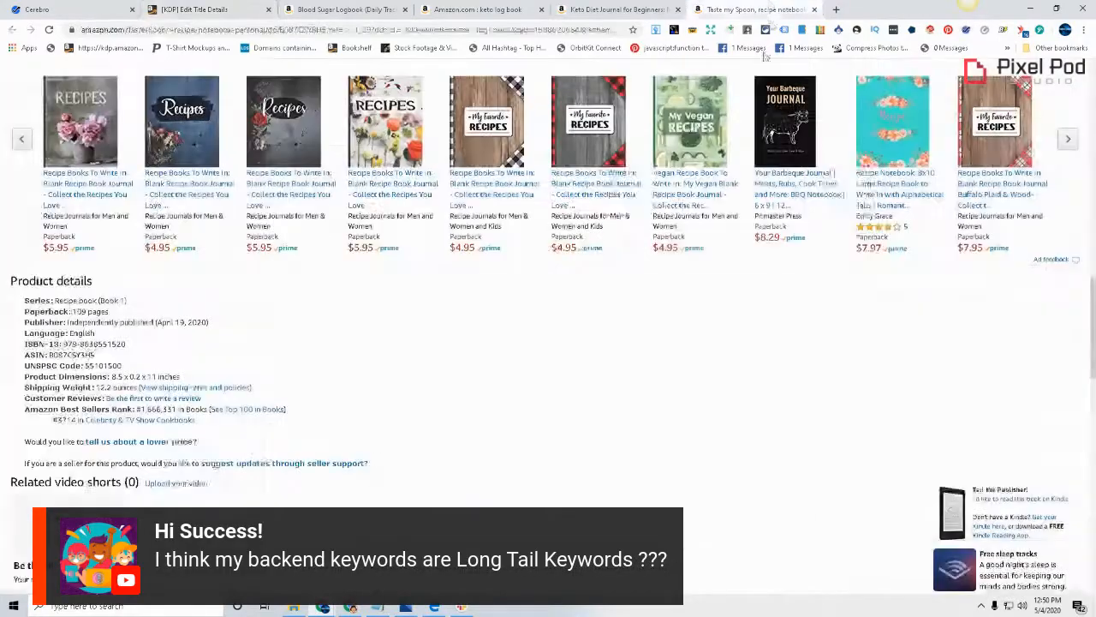
scroll(578, 470, "up", 15)
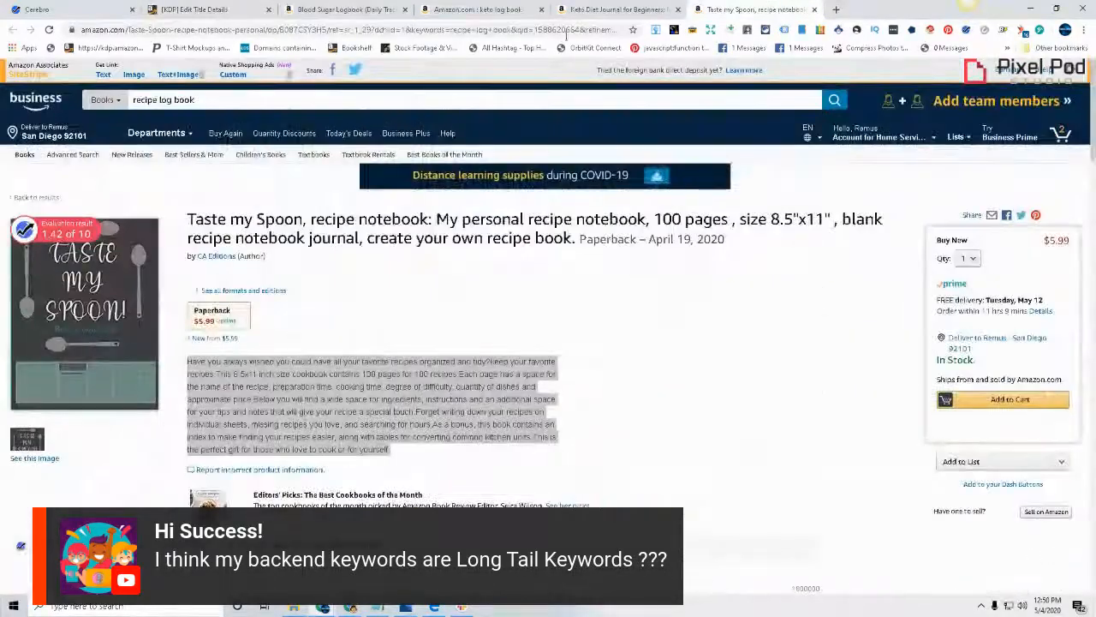
left_click(529, 9)
left_click(594, 9)
scroll(326, 459, "down", 2)
scroll(326, 460, "down", 2)
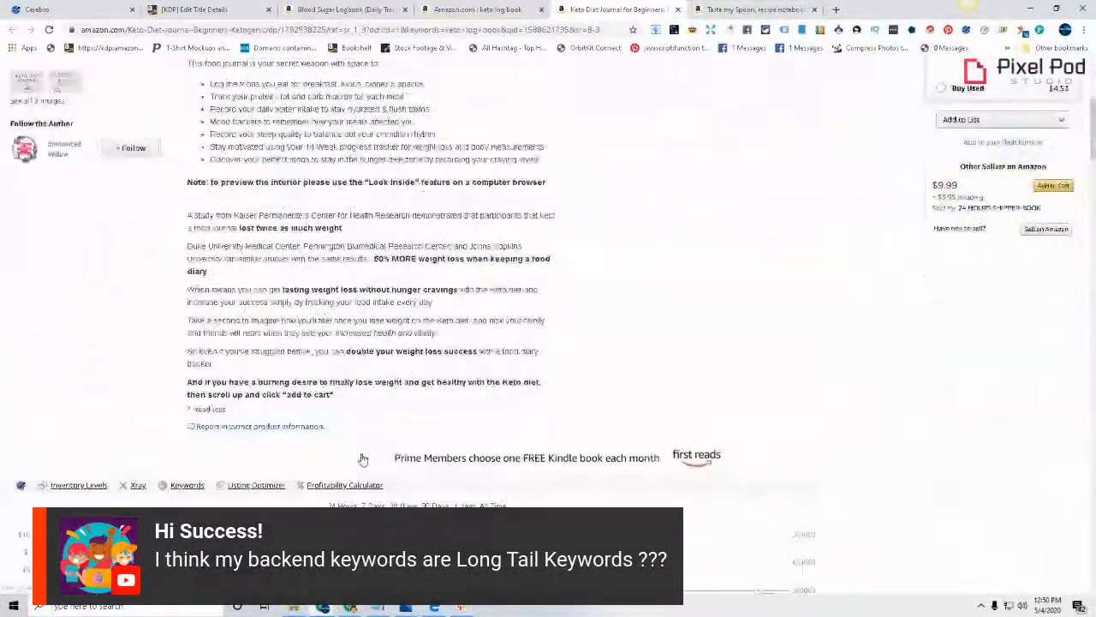
scroll(746, 186, "up", 5)
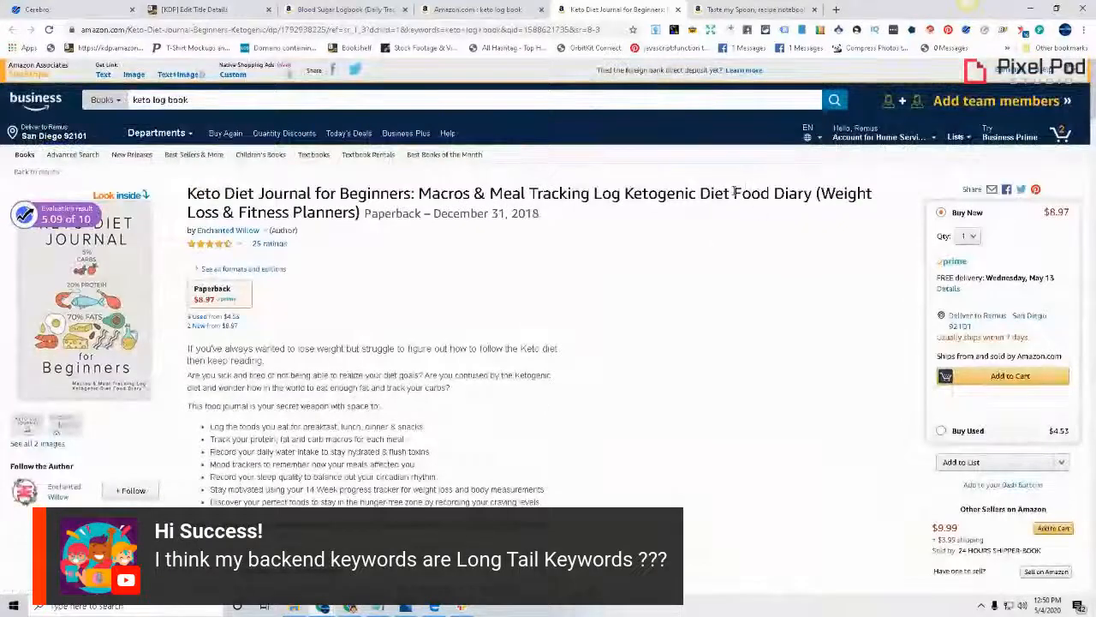
left_click_drag(733, 194, 812, 193)
right_click(778, 194)
left_click(822, 203)
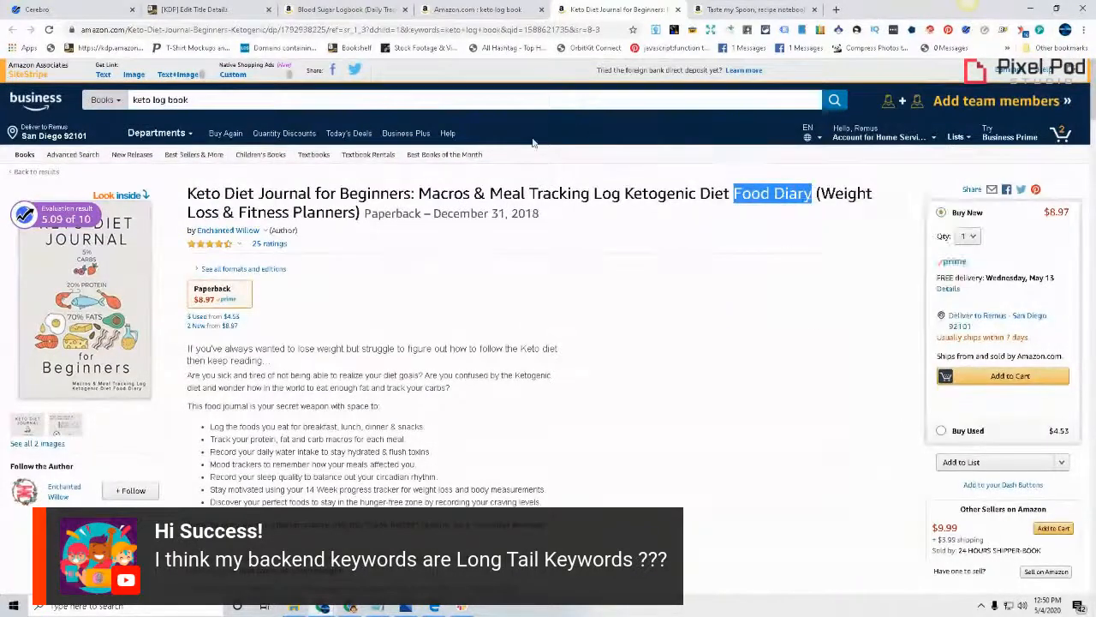
left_click(226, 7)
left_click(419, 205)
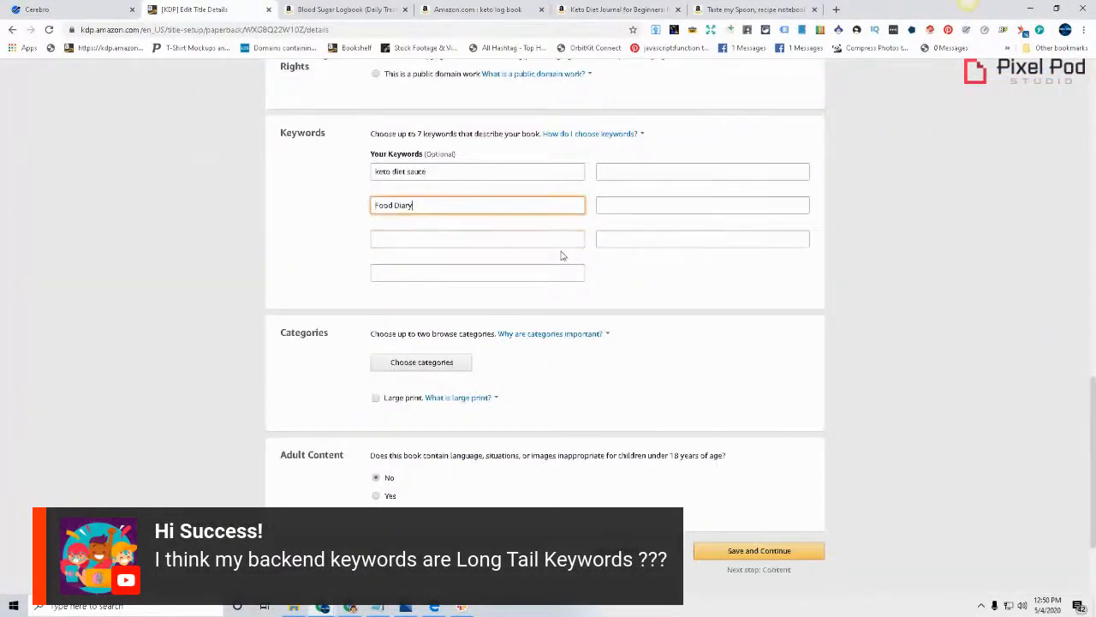
Select "Weight Loss & Fitness Planners" in the keto listing's title and place the cursor in the KDP keyword field below "Food Diary"
left_click(618, 9)
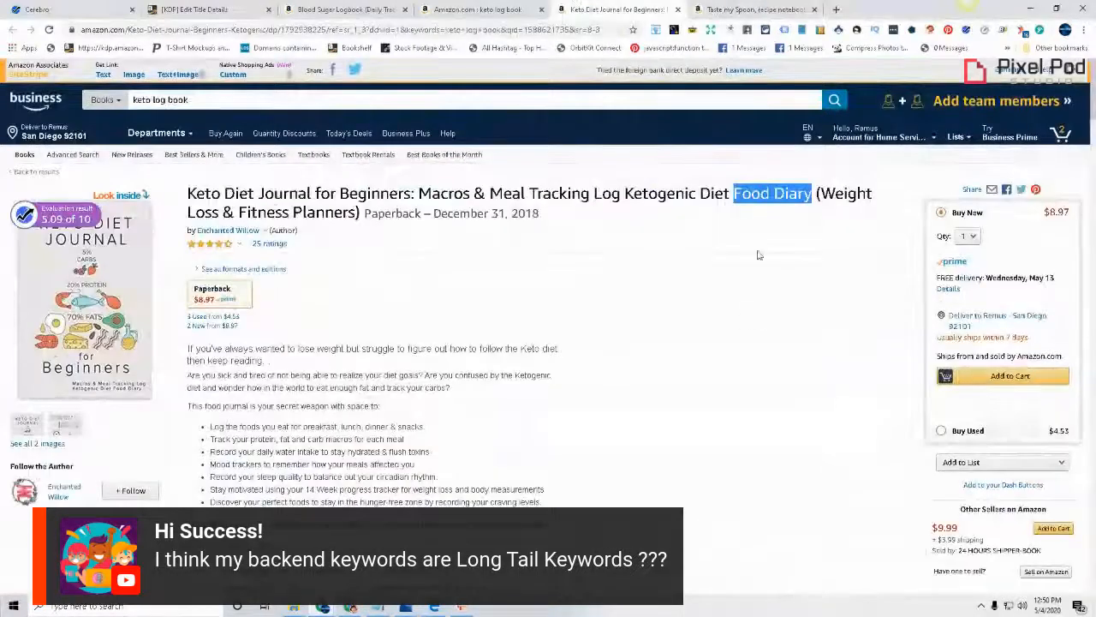
left_click_drag(818, 193, 354, 212)
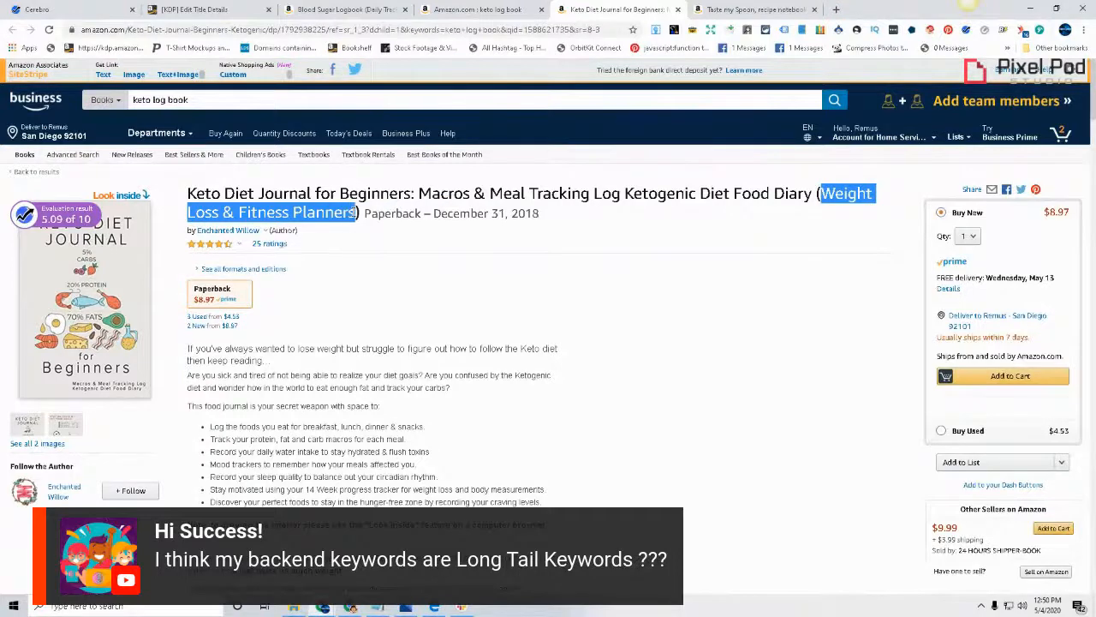
left_click(223, 8)
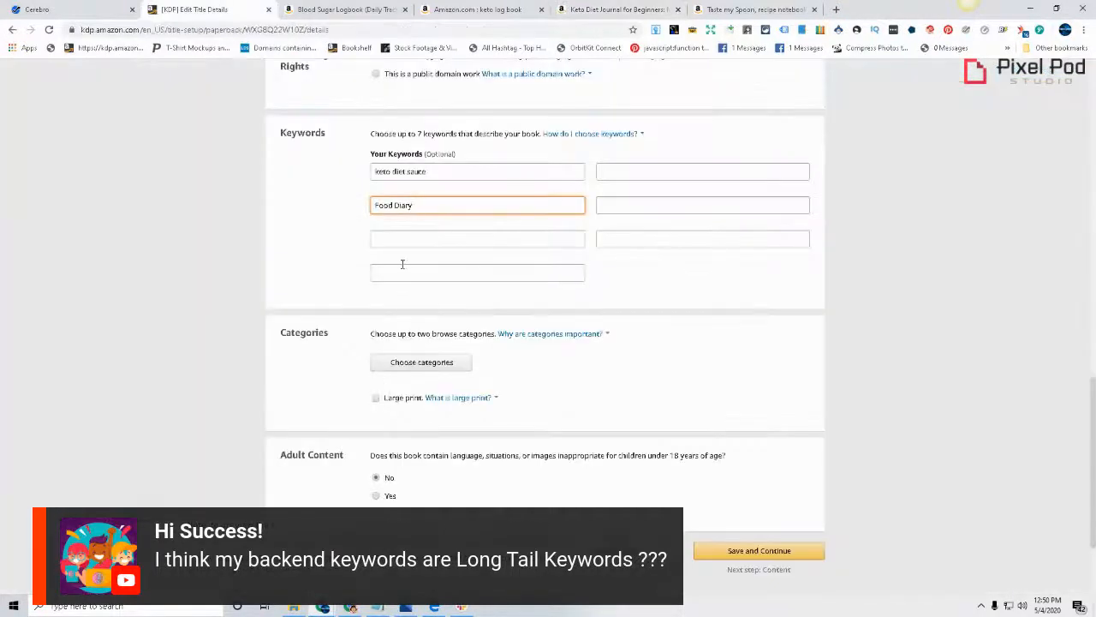
left_click(411, 237)
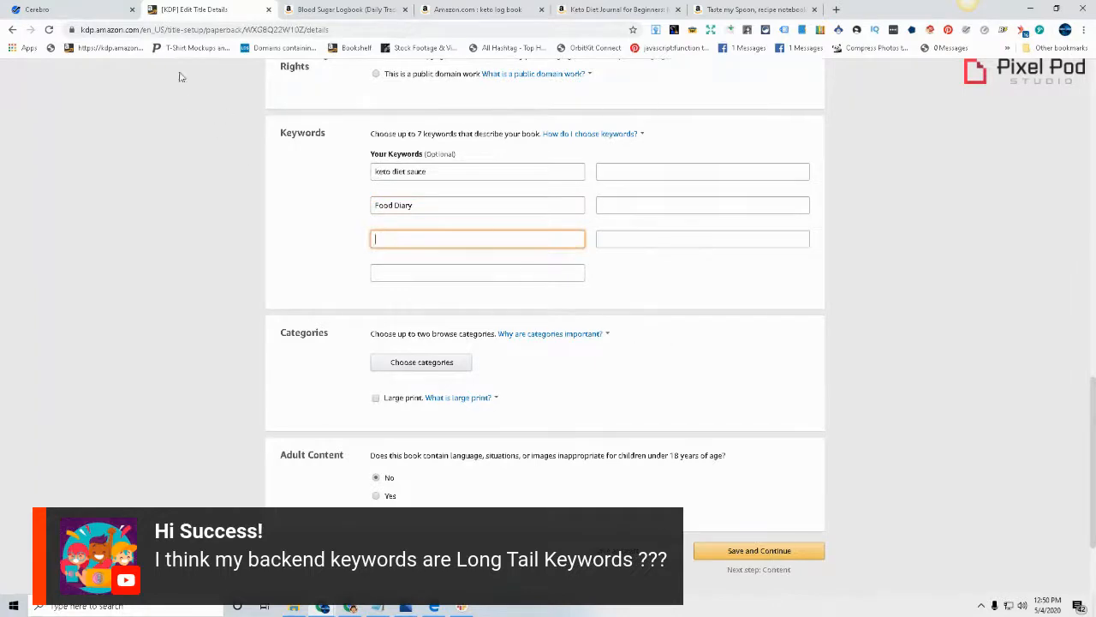
left_click(740, 9)
left_click(620, 6)
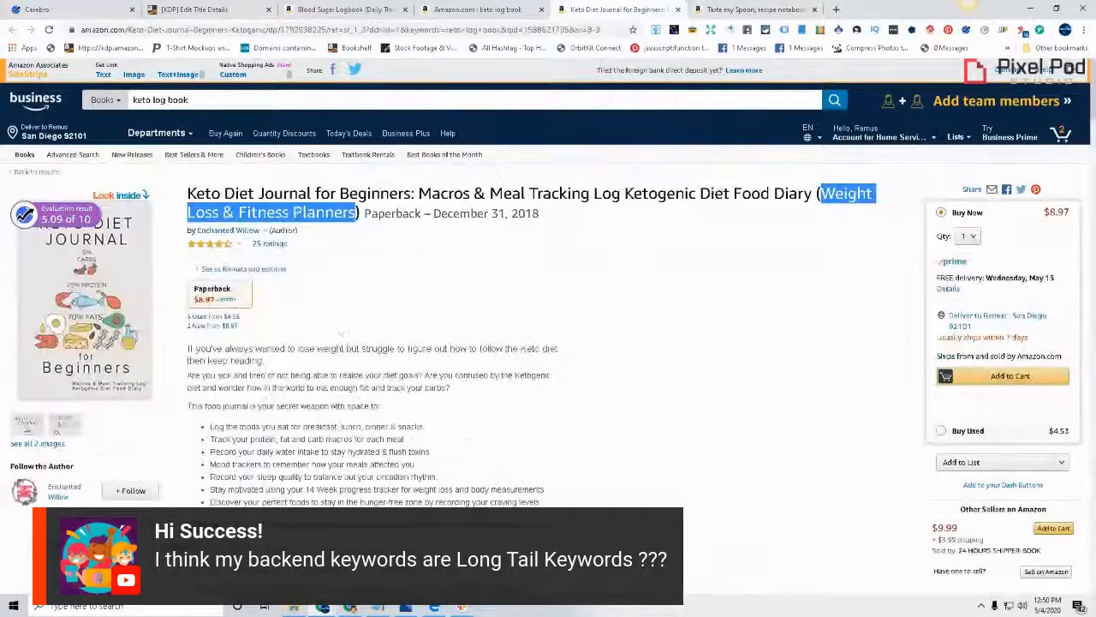
scroll(354, 375, "down", 10)
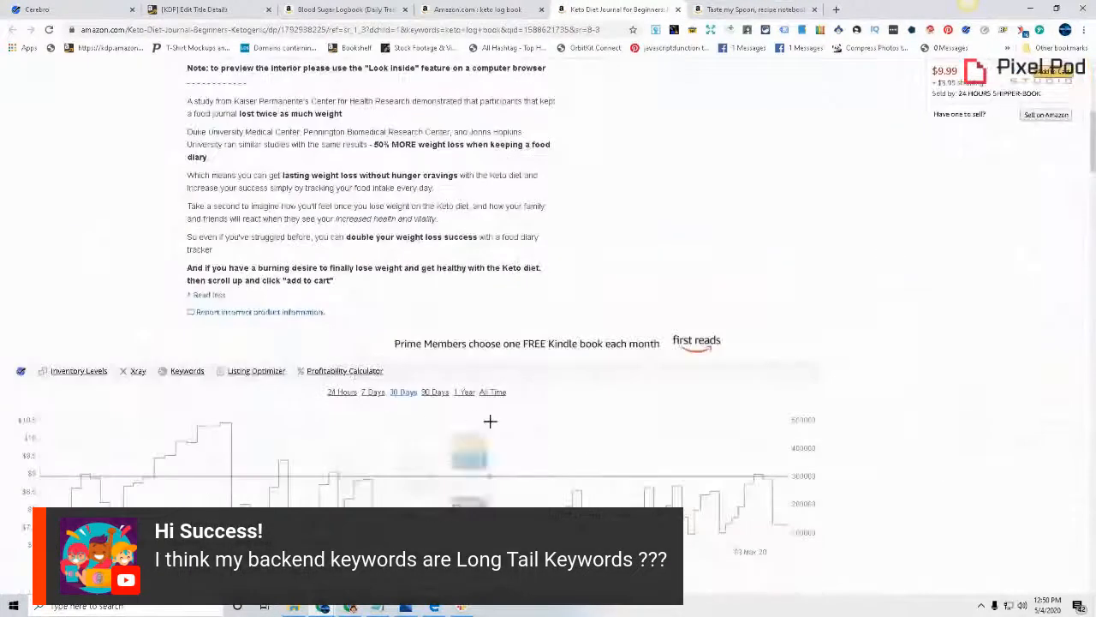
scroll(489, 421, "down", 4)
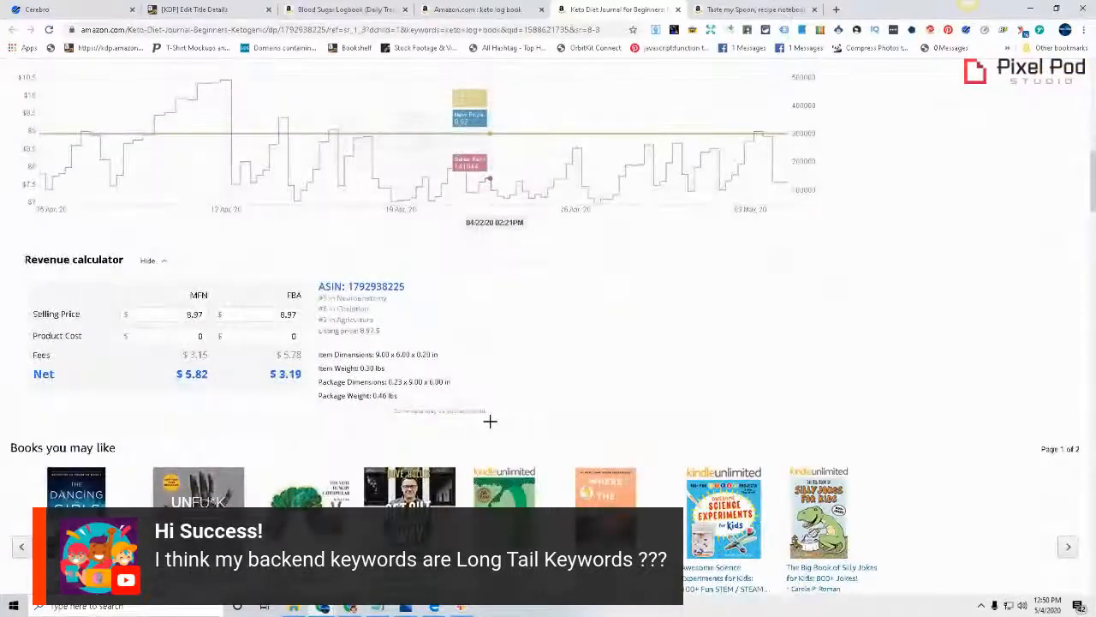
double_click(376, 286)
right_click(353, 286)
left_click(369, 292)
left_click(37, 8)
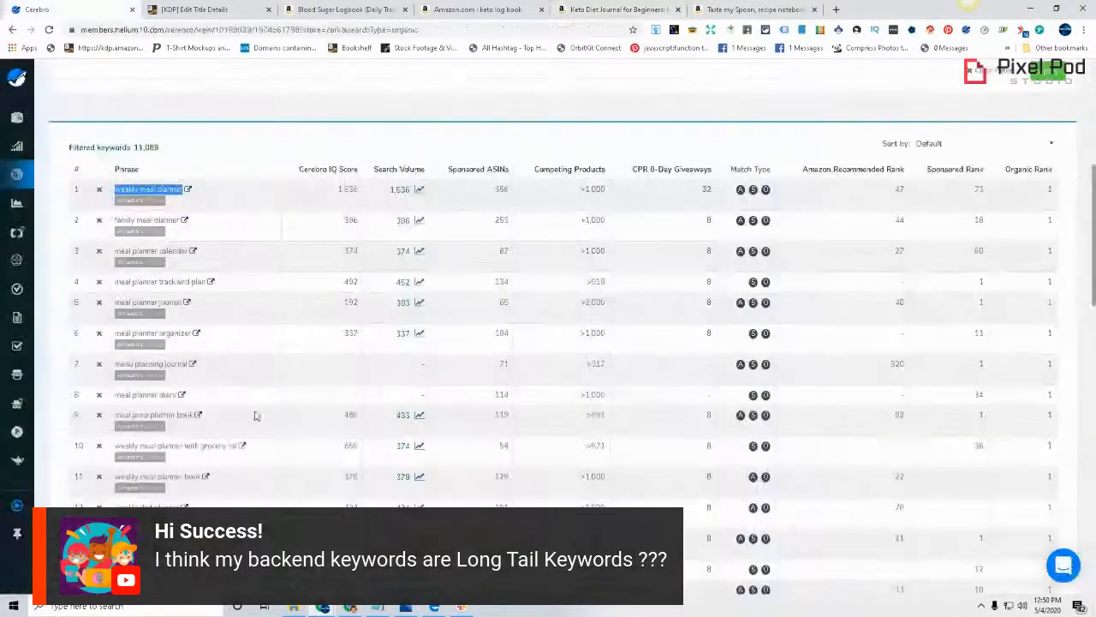
scroll(111, 190, "up", 5)
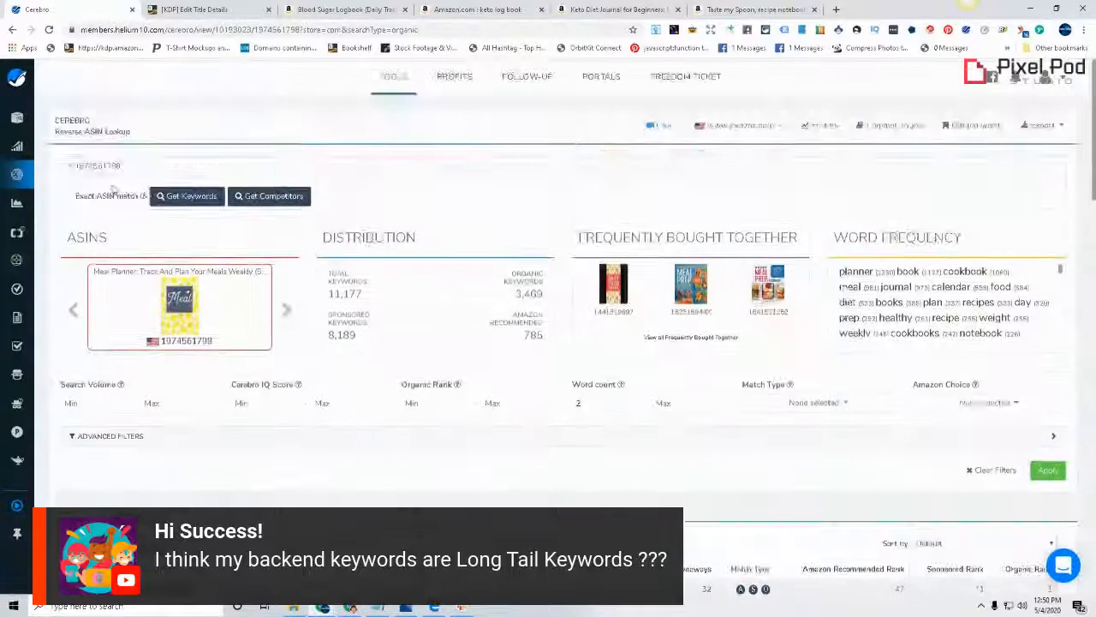
left_click(70, 166)
left_click(232, 171)
key("ctrl+v")
left_click(190, 184)
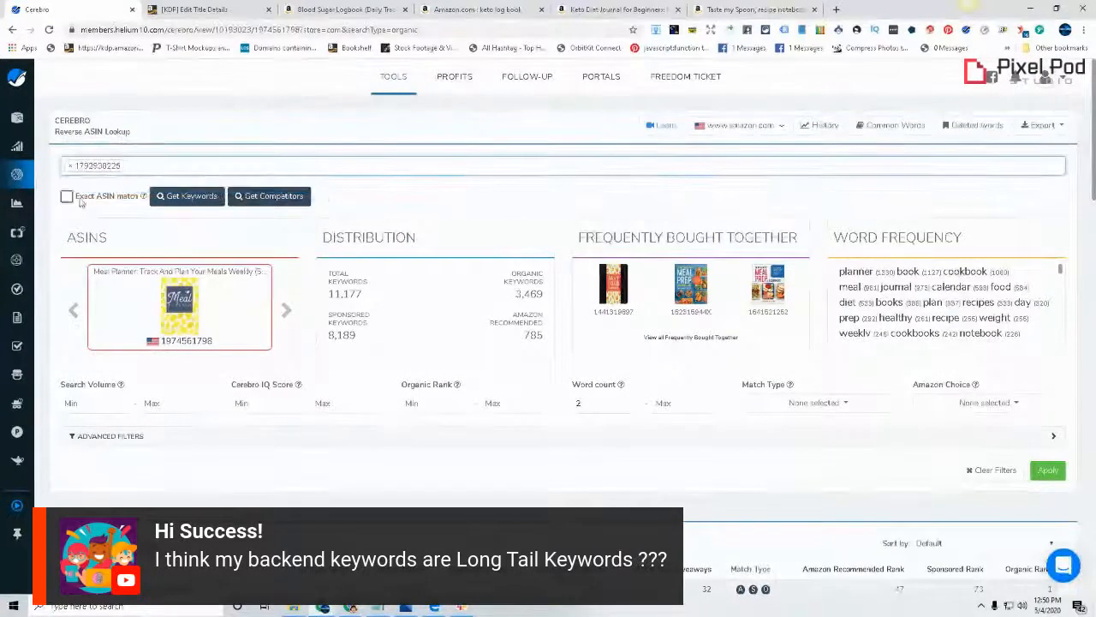
left_click(182, 195)
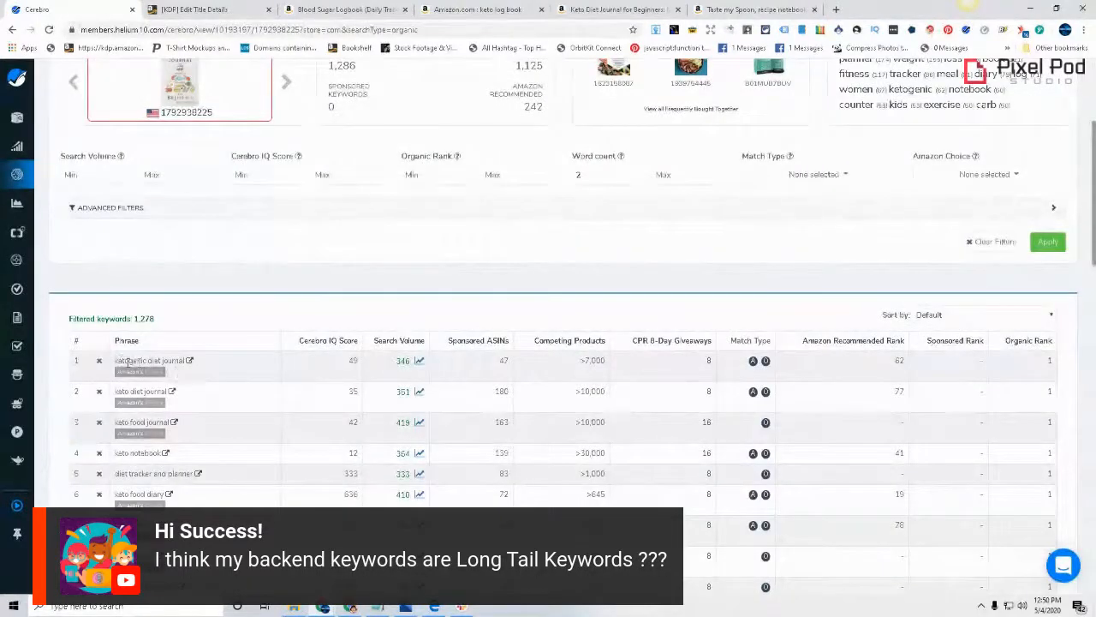
Copy the phrase "ketogenic diet journal" from the Cerebro results into the KDP keyword field below "Food Diary"
left_click_drag(118, 361, 186, 363)
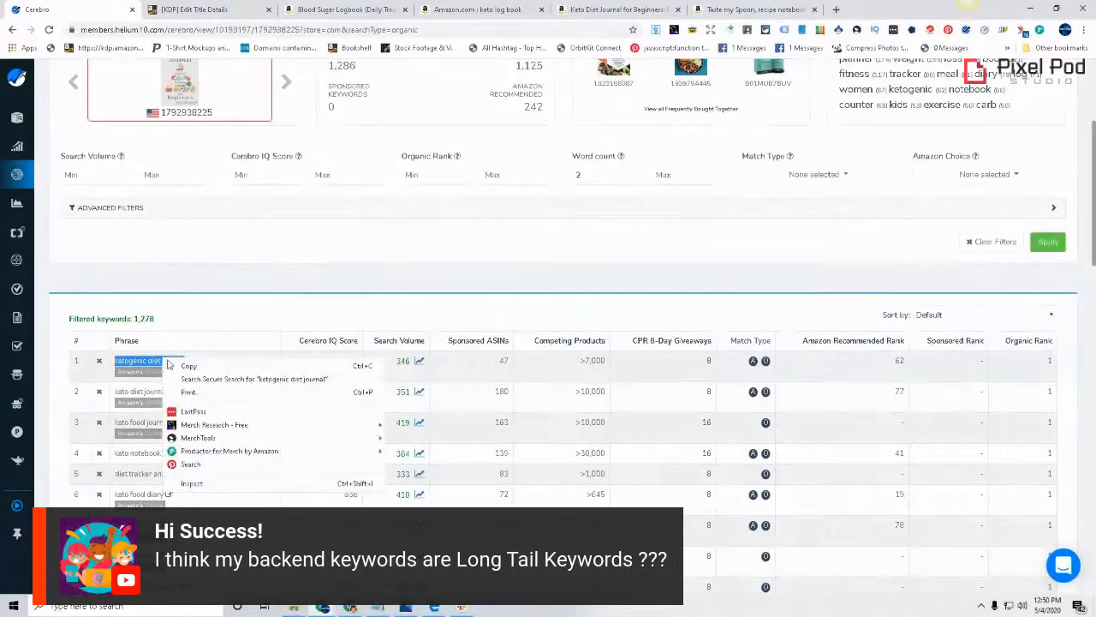
left_click(187, 366)
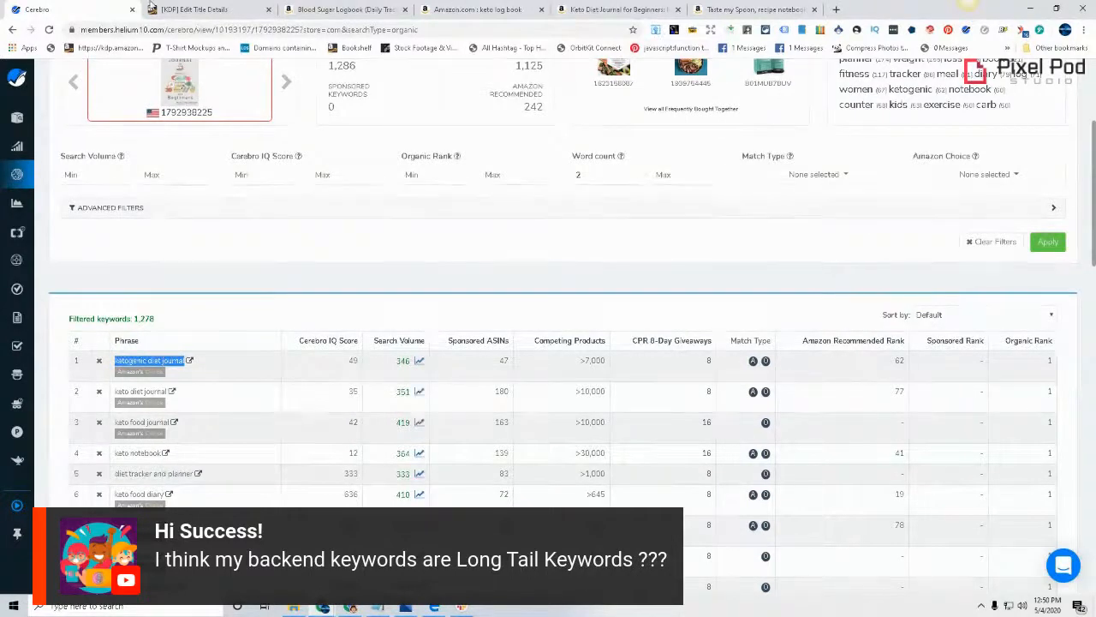
left_click(205, 10)
key("ctrl+v")
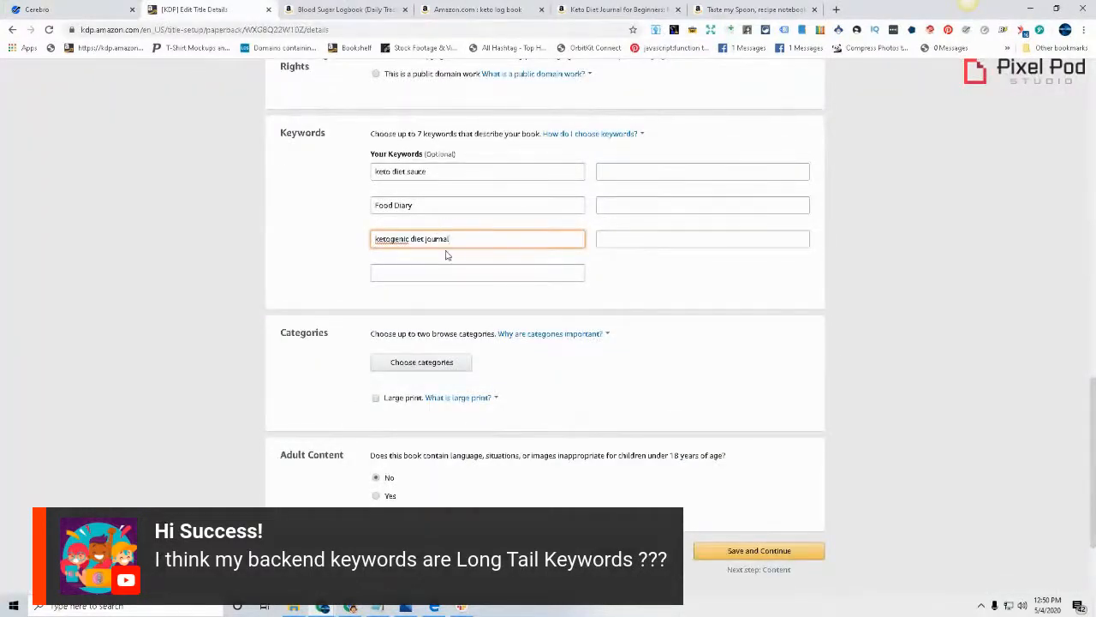
Move "Ketogenic" to the start of the KDP subtitle so it reads "Ketogenic Diet Fitness Keto Low Carb Meal Plan Track And Record Macros"
scroll(456, 308, "up", 15)
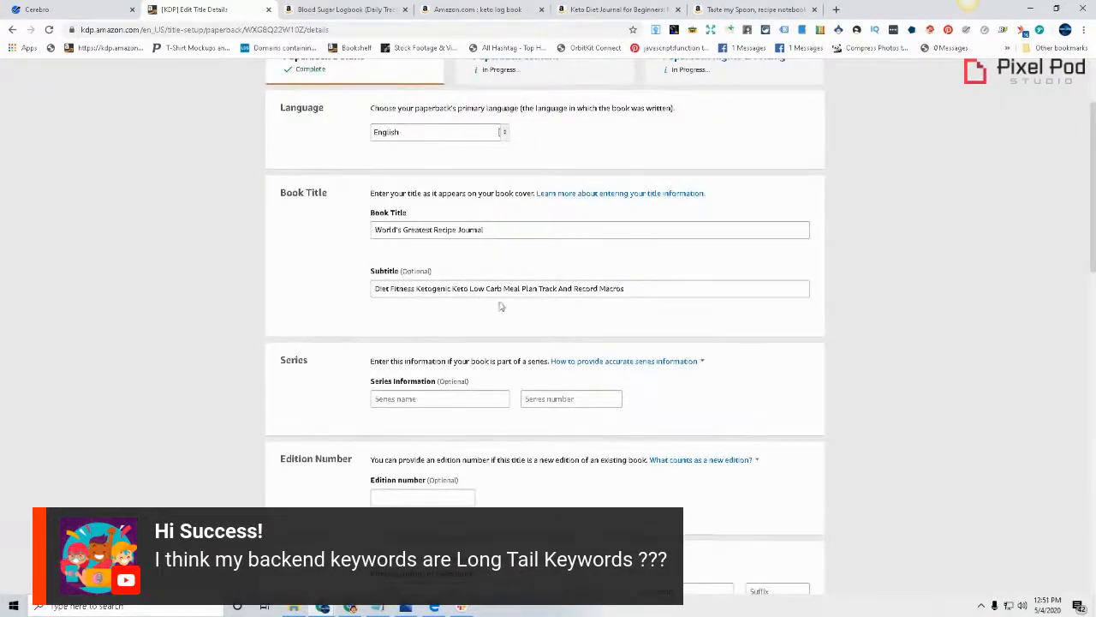
scroll(468, 302, "down", 10)
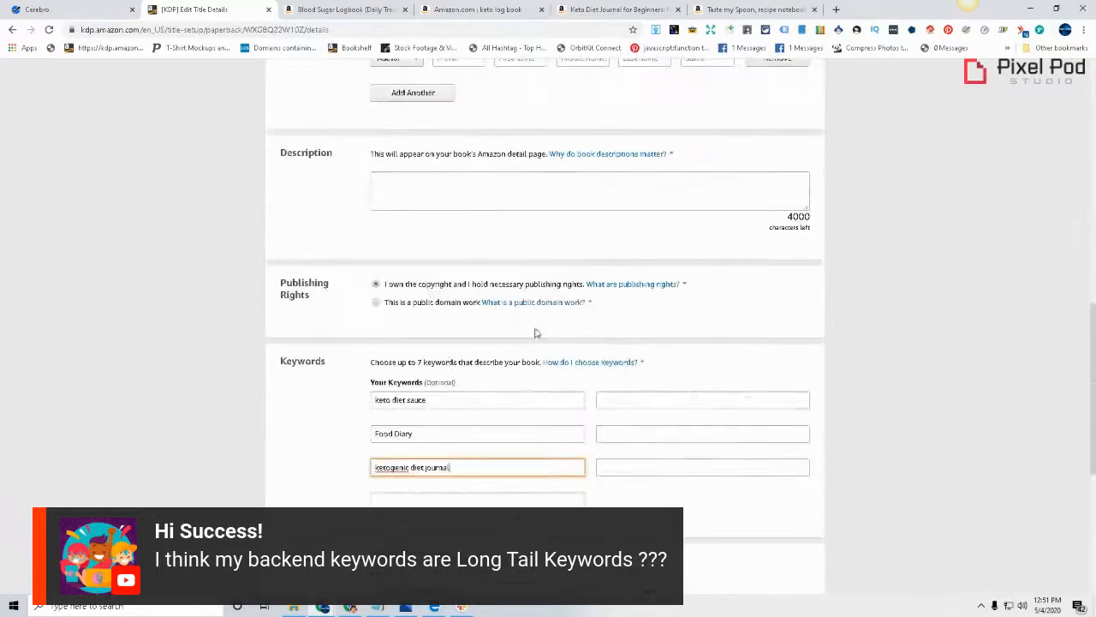
scroll(491, 384, "up", 8)
scroll(458, 433, "up", 5)
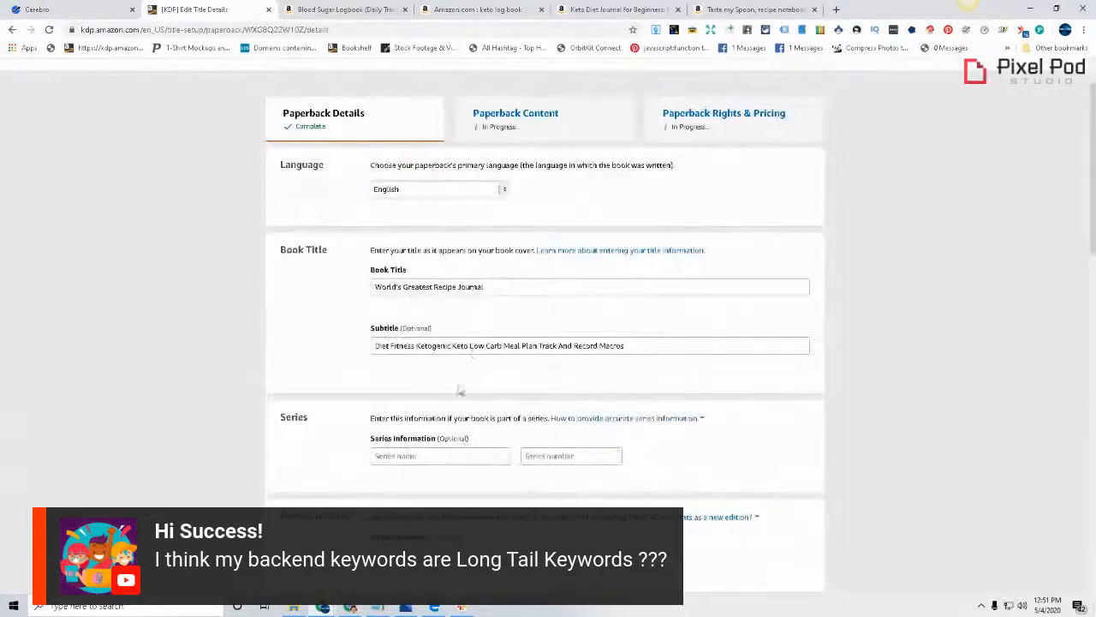
scroll(489, 274, "down", 10)
scroll(442, 481, "up", 15)
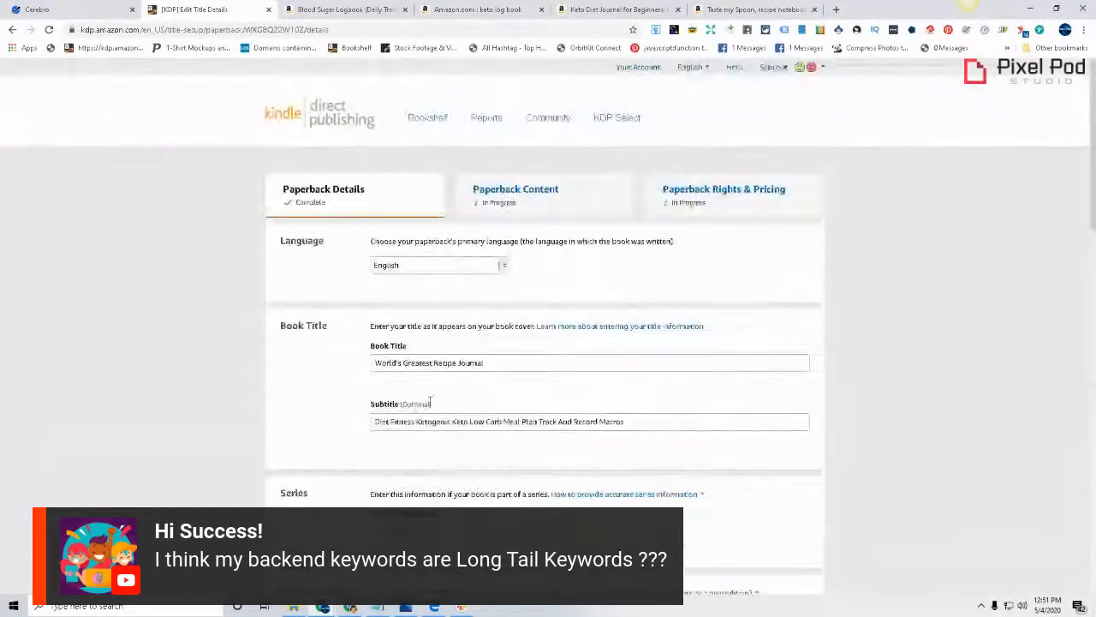
double_click(434, 420)
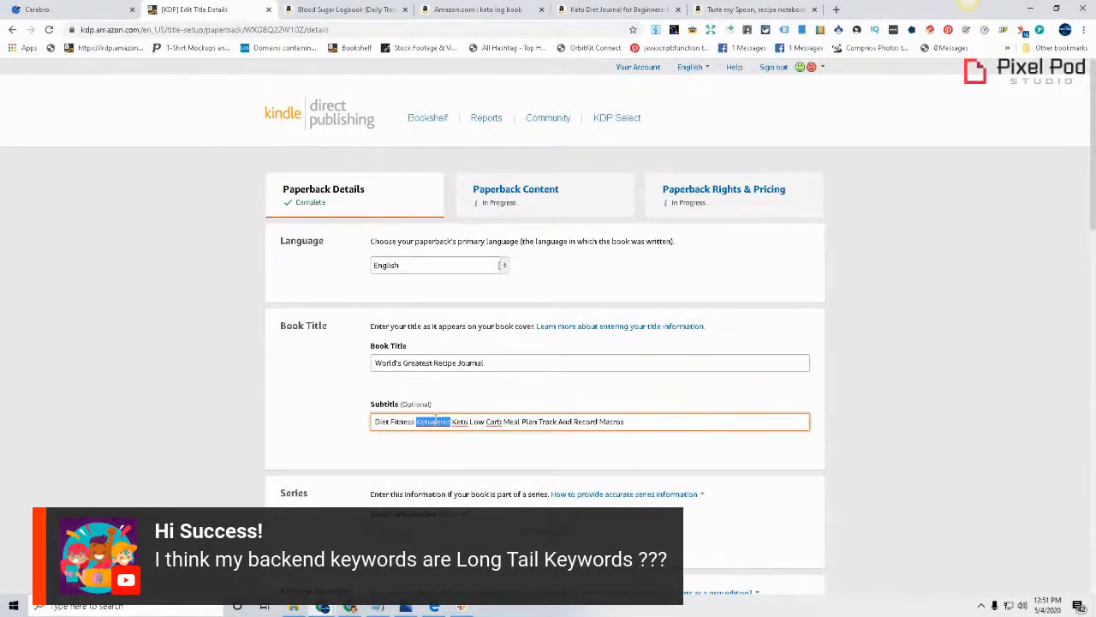
right_click(436, 418)
left_click(462, 289)
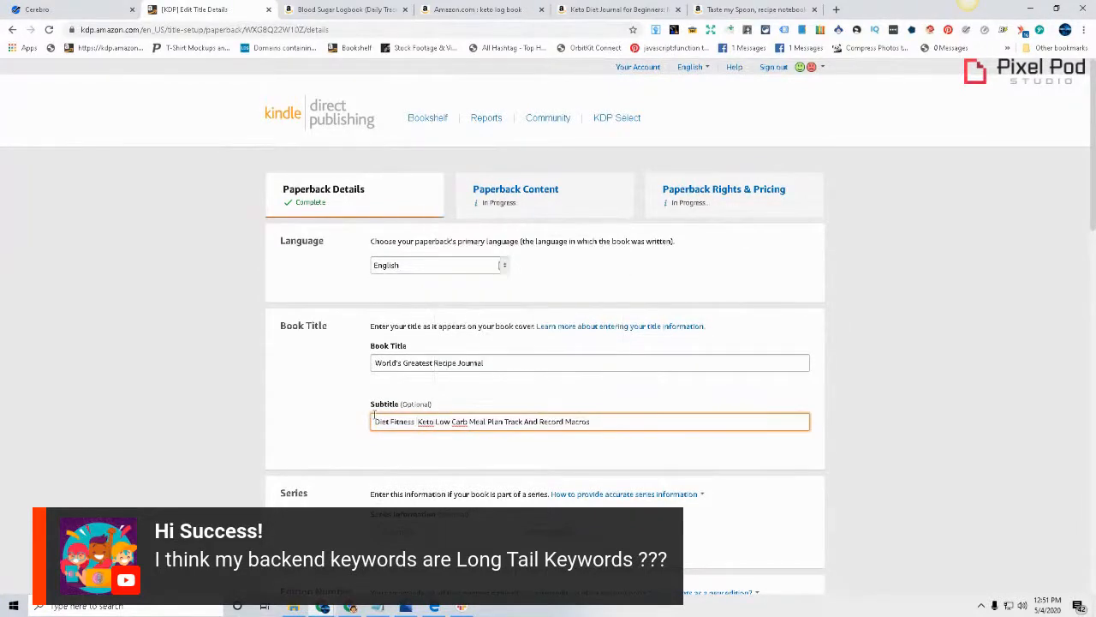
key("ctrl+v")
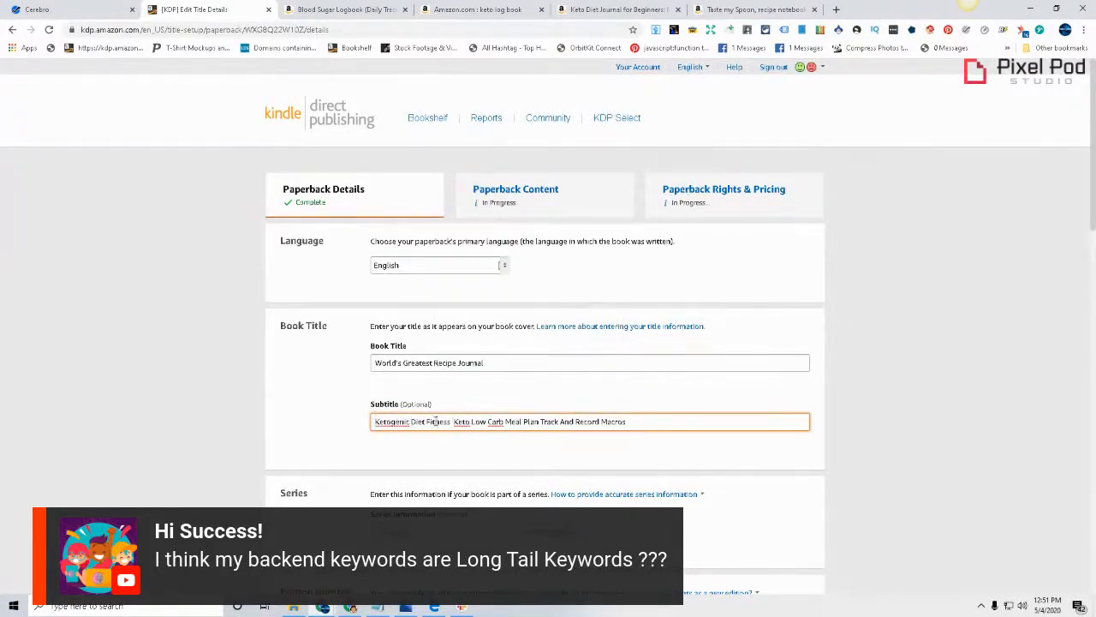
Delete "ketogenic diet journal" from the backend keywords and check the subtitle against the remaining keywords
scroll(555, 435, "down", 10)
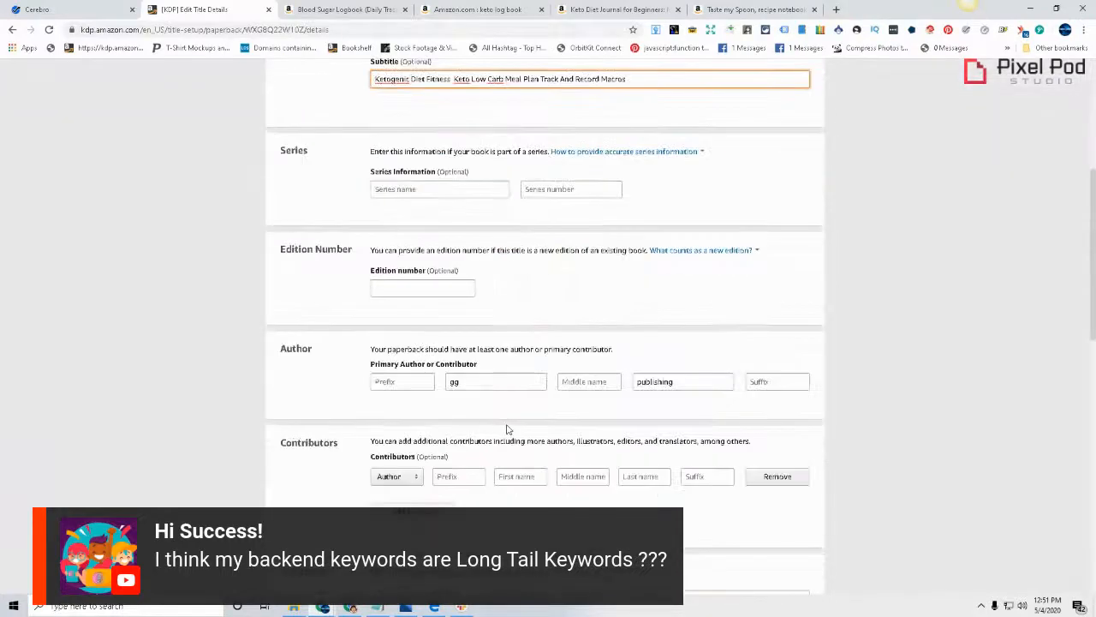
mouse_move(507, 443)
scroll(507, 443, "down", 2)
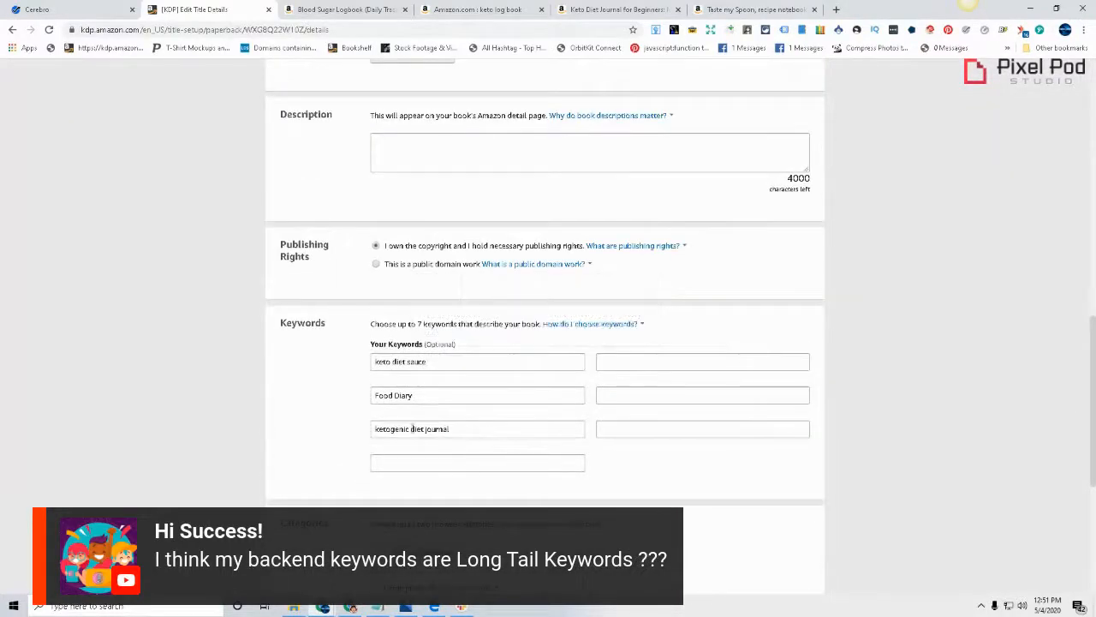
left_click_drag(584, 430, 372, 445)
key("BackSpace")
scroll(465, 403, "up", 12)
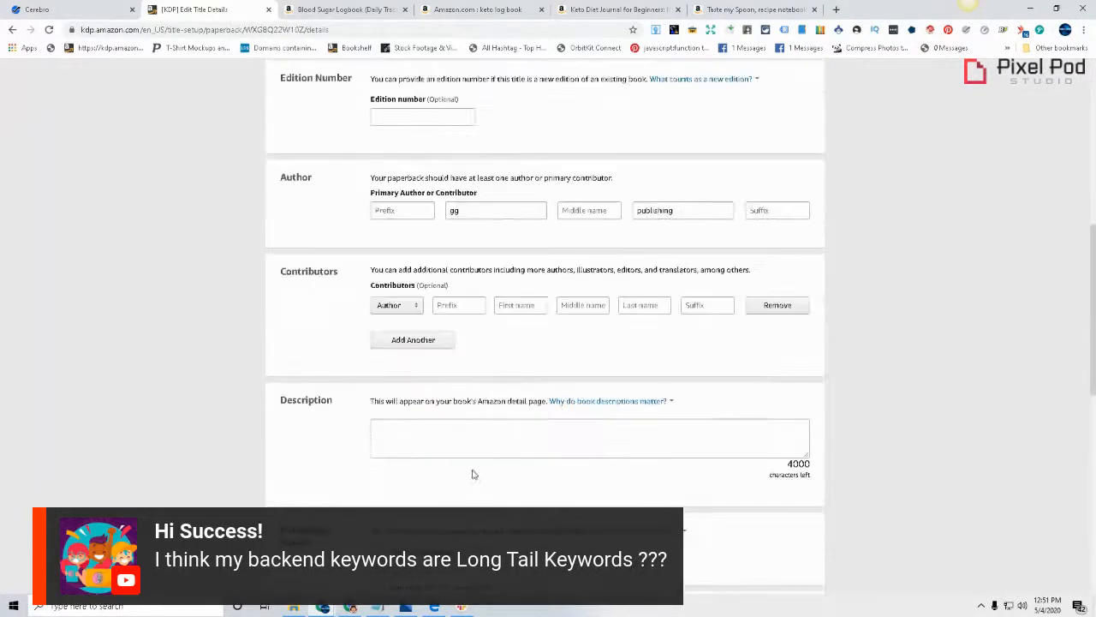
scroll(447, 477, "down", 1)
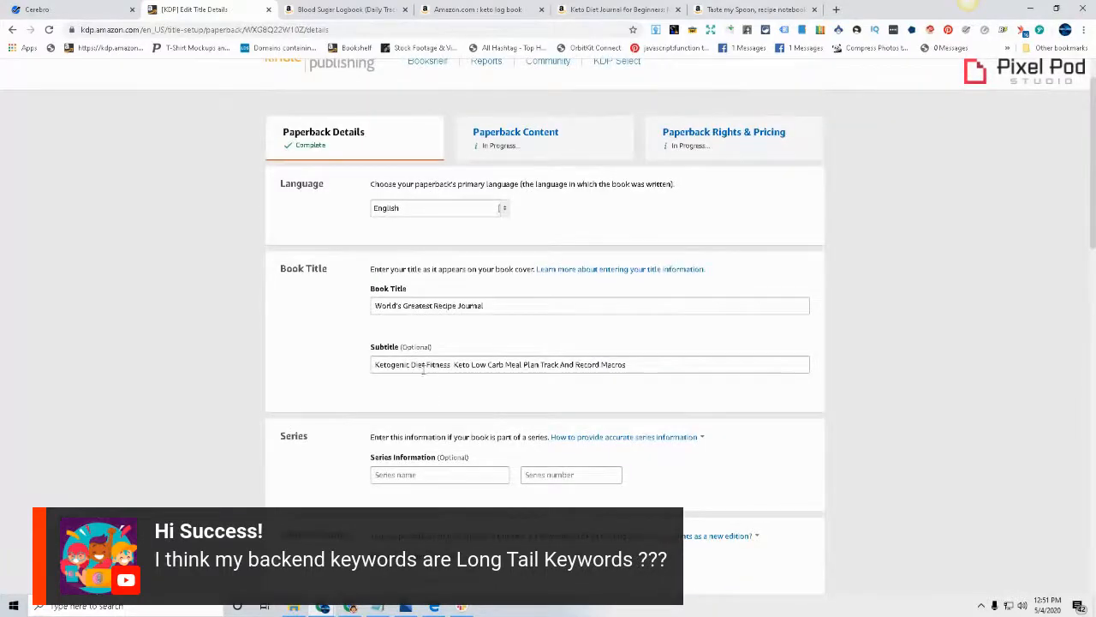
scroll(539, 497, "down", 11)
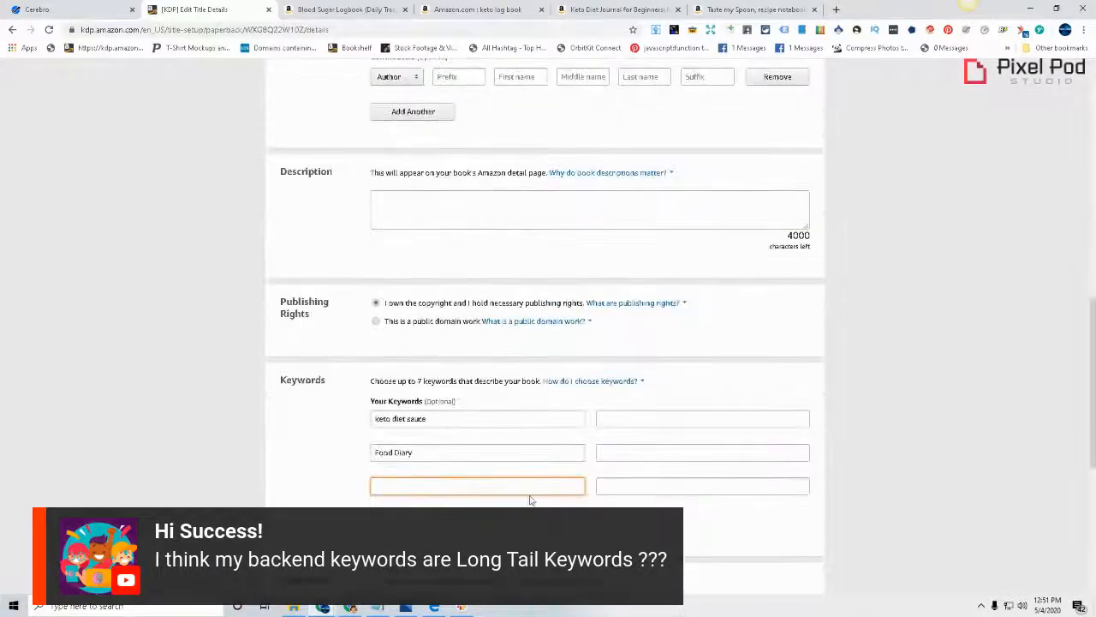
Compare the KDP subtitle and backend keywords with the Cerebro phrases, and extend the keyword "Food Diary" to "Food Diary Tracker"
scroll(530, 499, "up", 1)
scroll(523, 488, "down", 2)
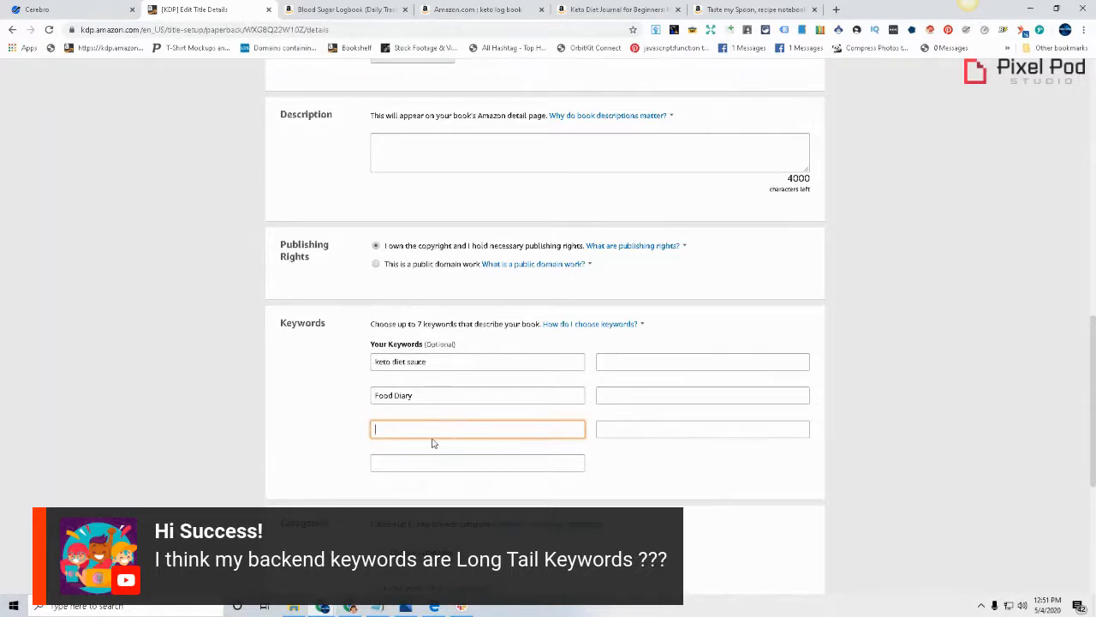
scroll(433, 442, "up", 7)
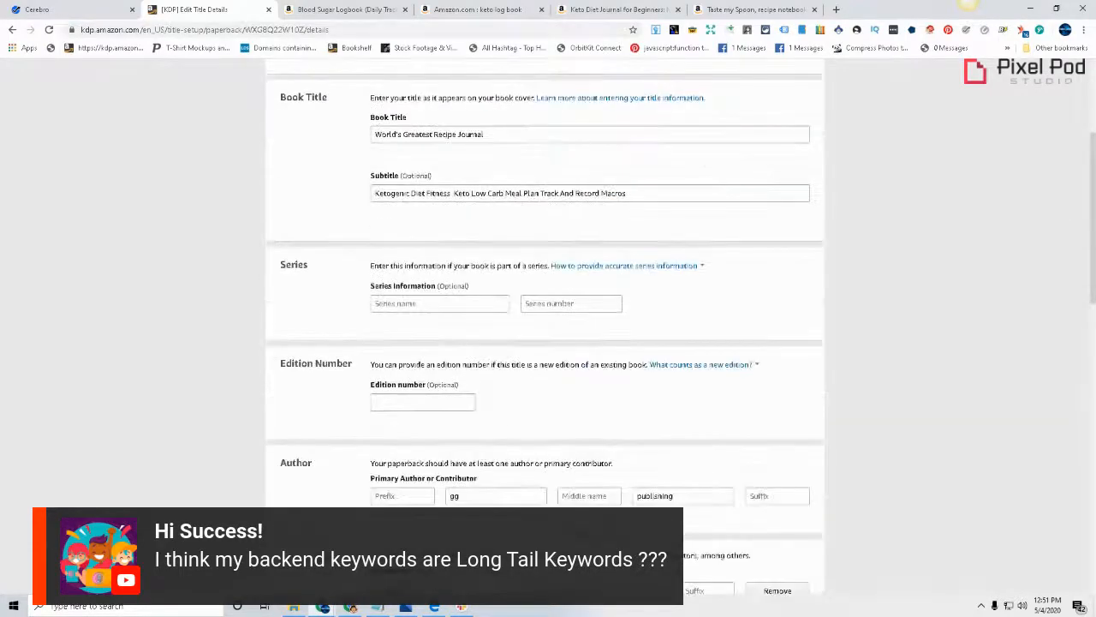
scroll(458, 423, "down", 7)
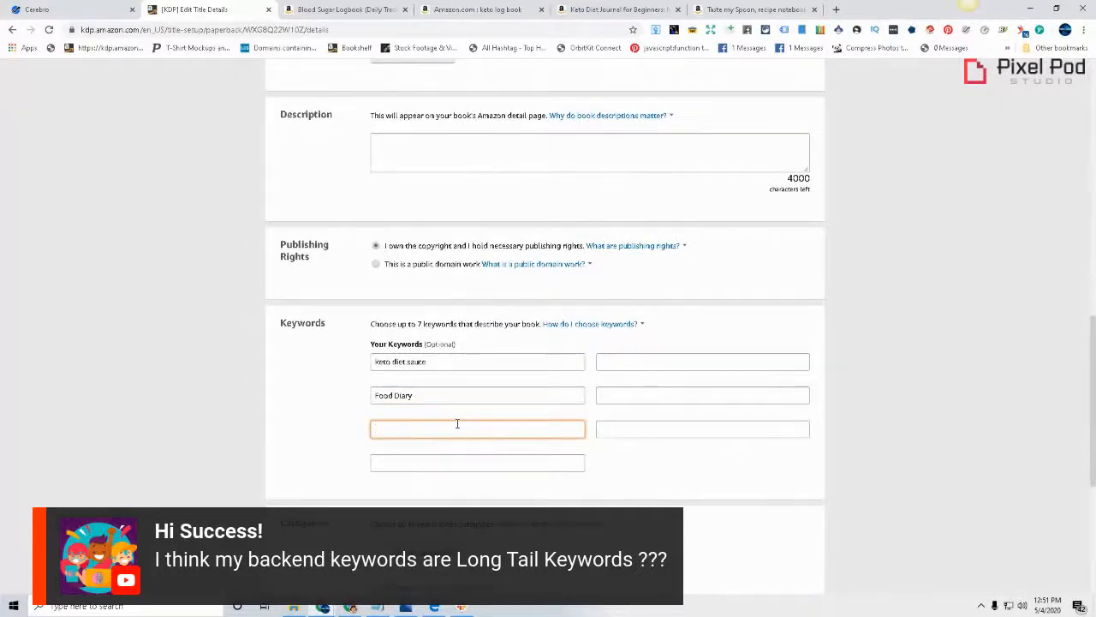
left_click(75, 9)
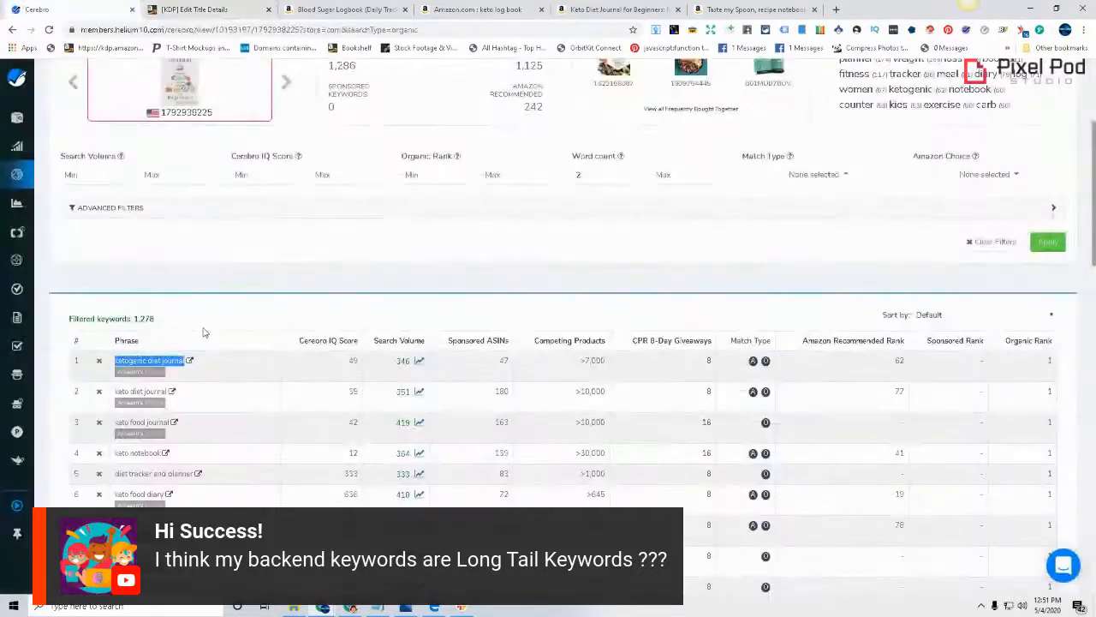
scroll(206, 334, "down", 1)
scroll(242, 407, "down", 1)
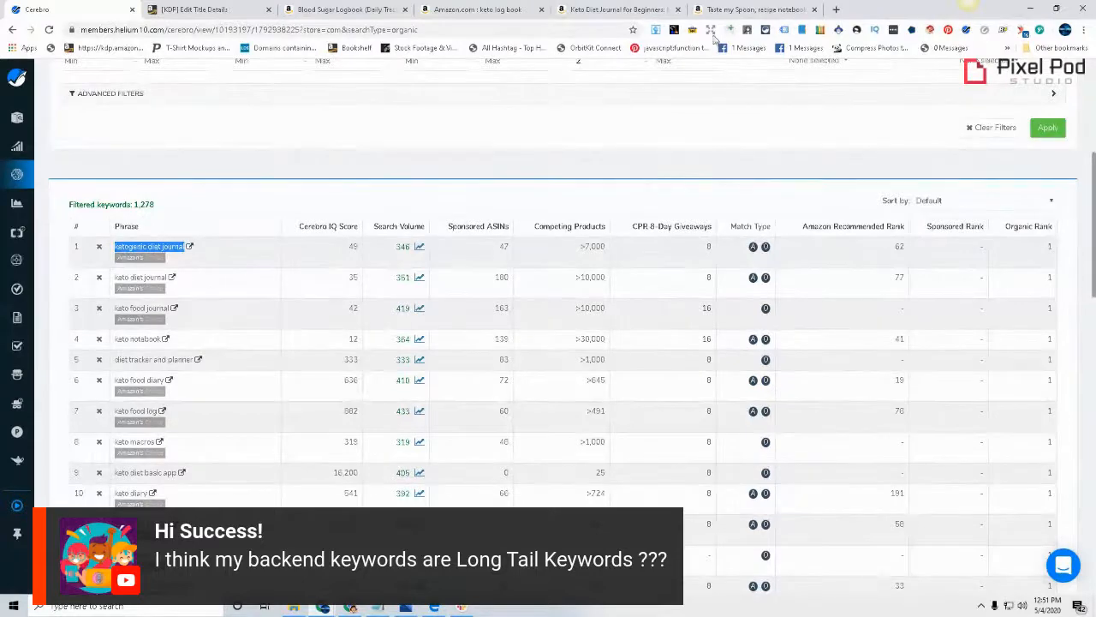
left_click(195, 9)
scroll(407, 381, "up", 10)
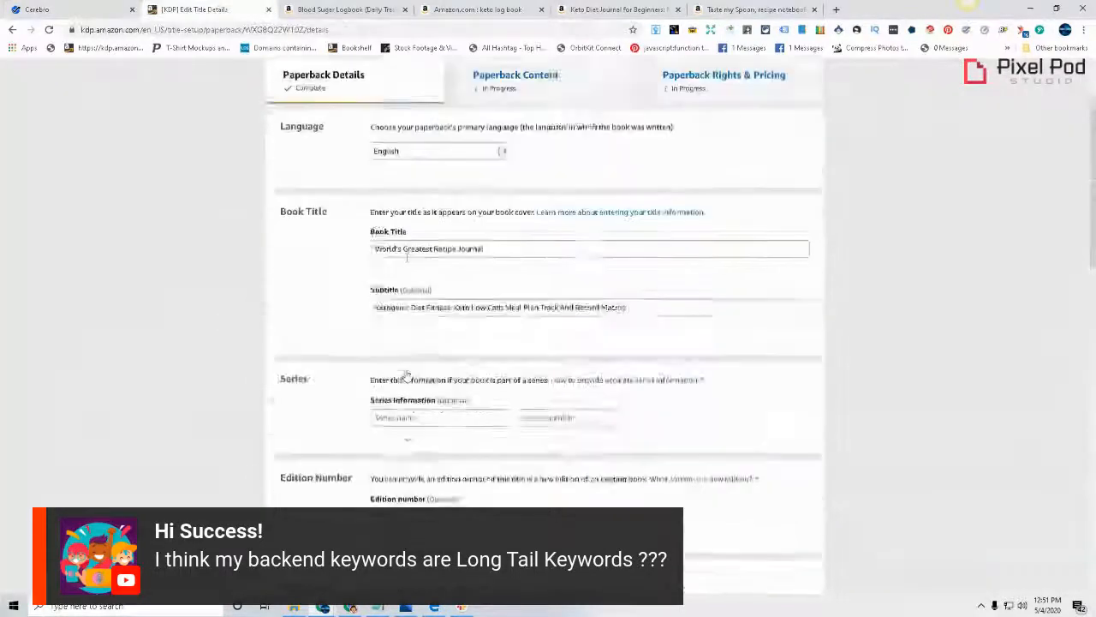
scroll(413, 384, "down", 10)
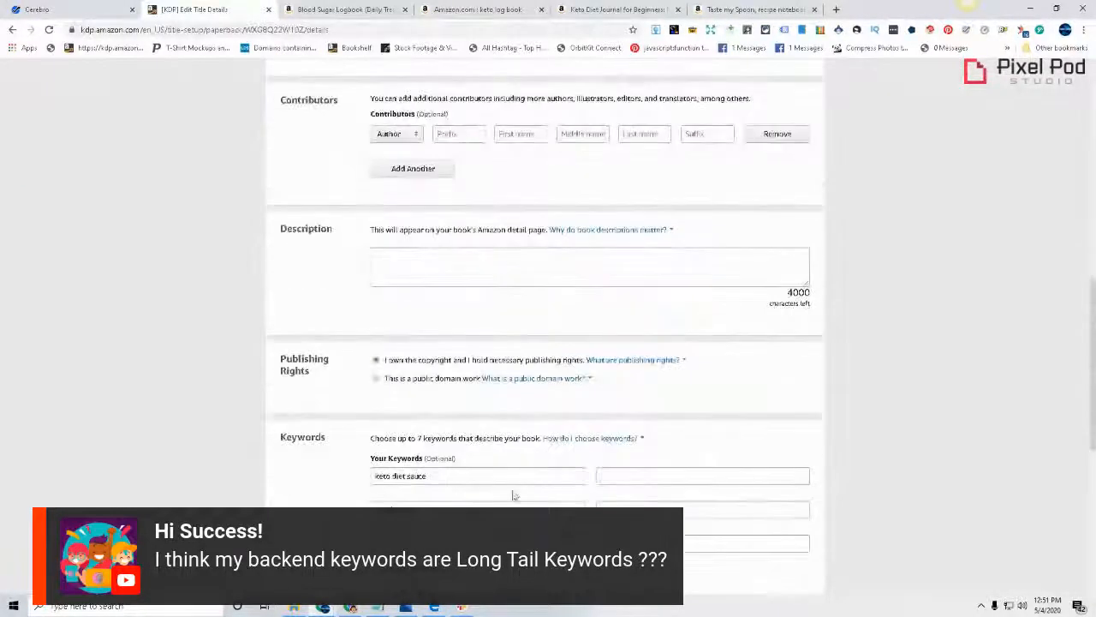
left_click(417, 508)
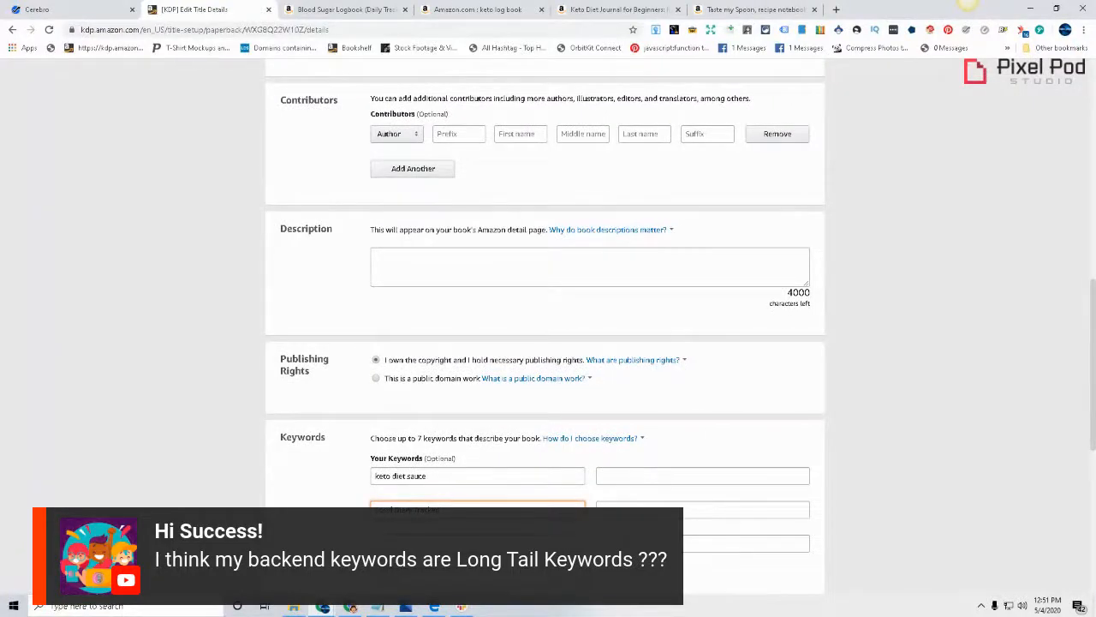
Copy the phrase "keto diary notebook" from the Cerebro results into the KDP keyword field below "Food Diary Tracker"
left_click(111, 9)
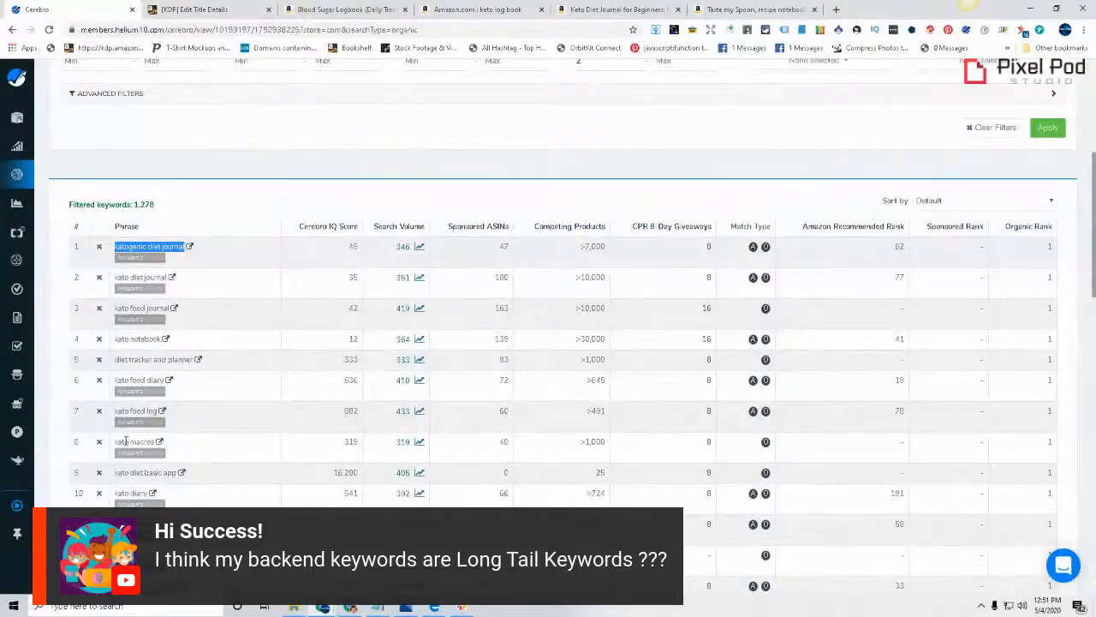
scroll(269, 472, "down", 2)
scroll(283, 467, "down", 1)
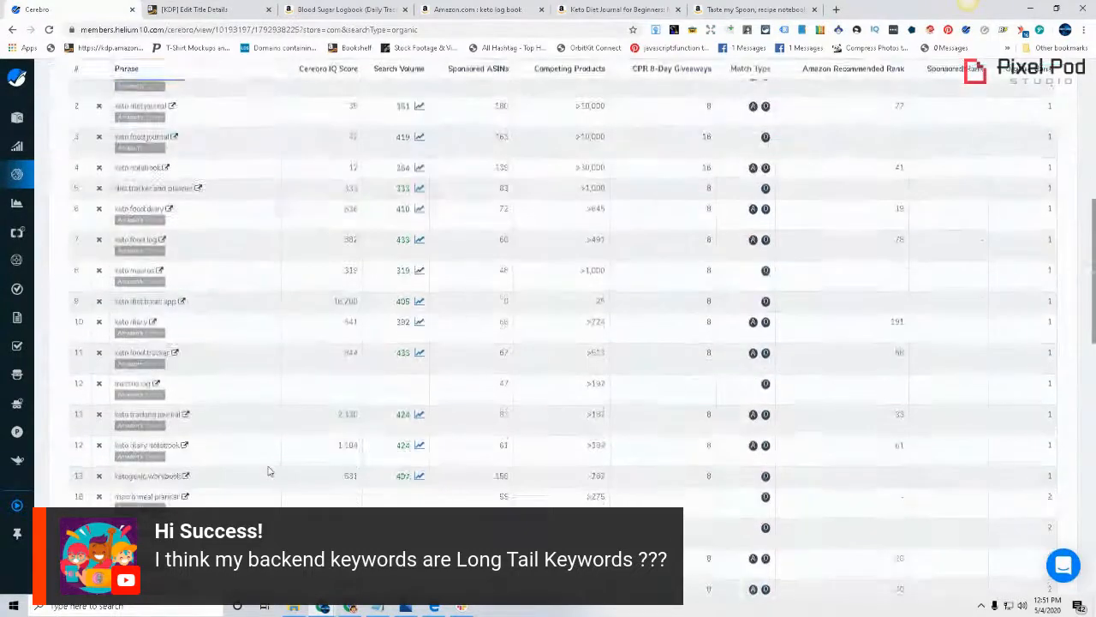
double_click(139, 445)
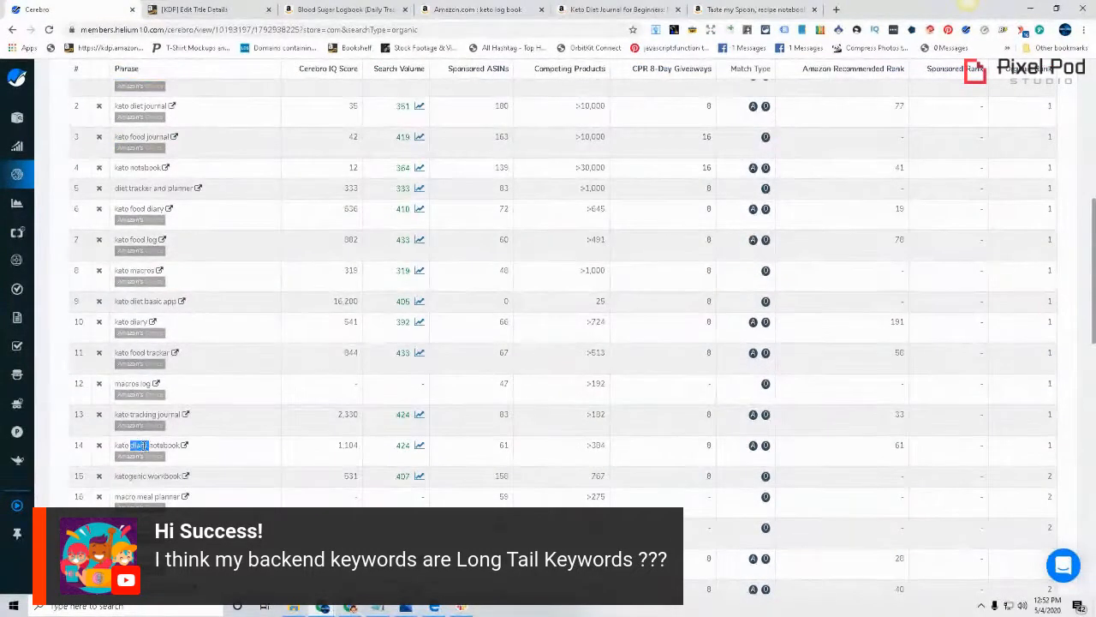
triple_click(148, 446)
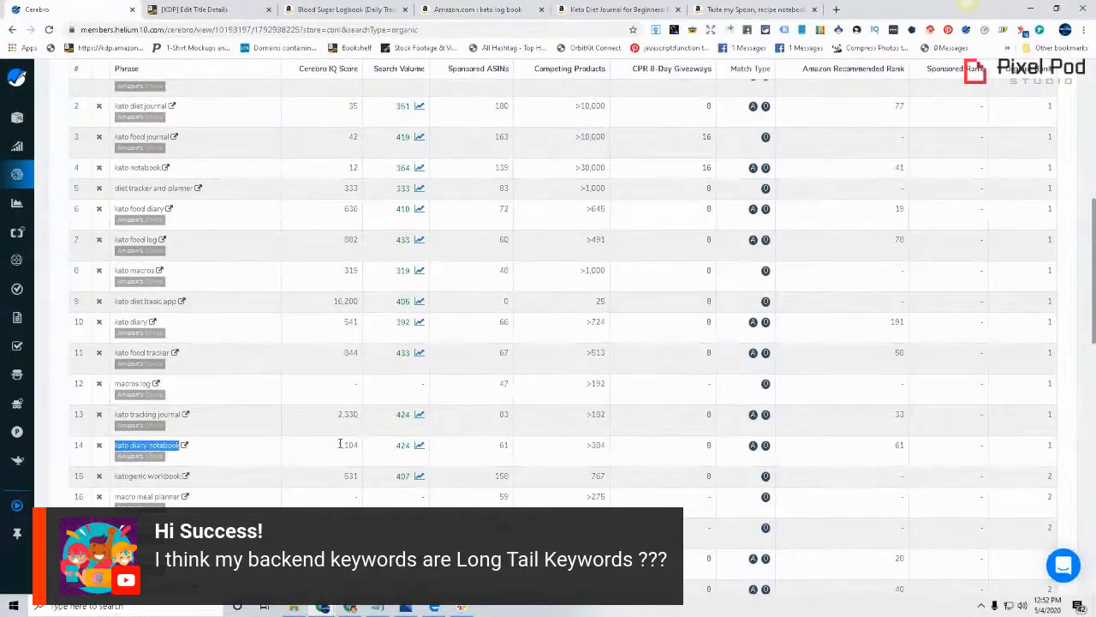
left_click(246, 8)
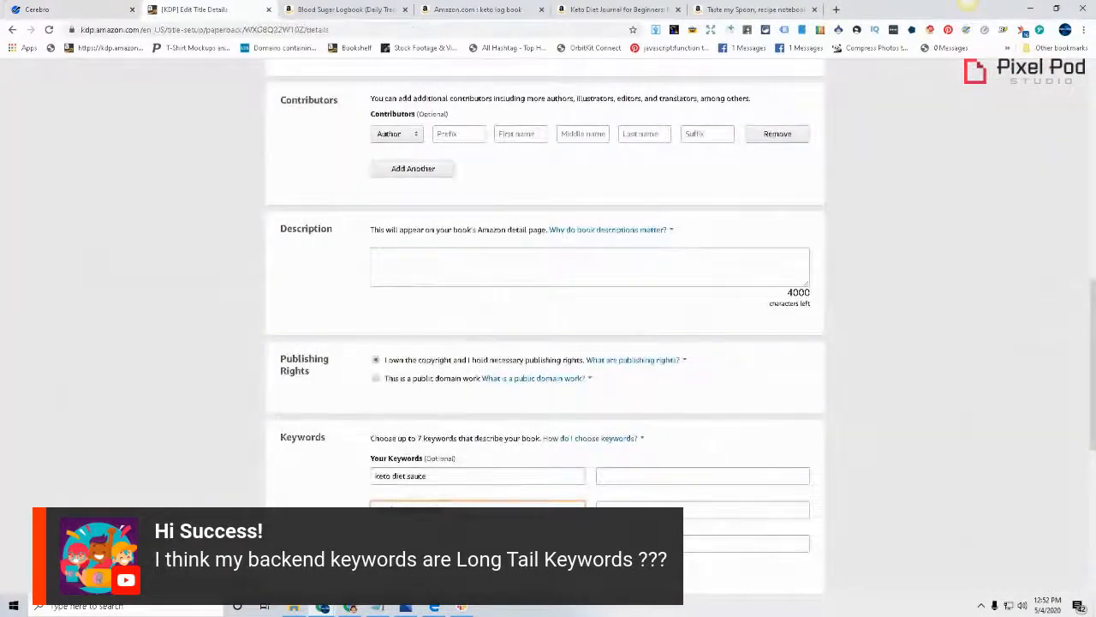
scroll(298, 505, "down", 2)
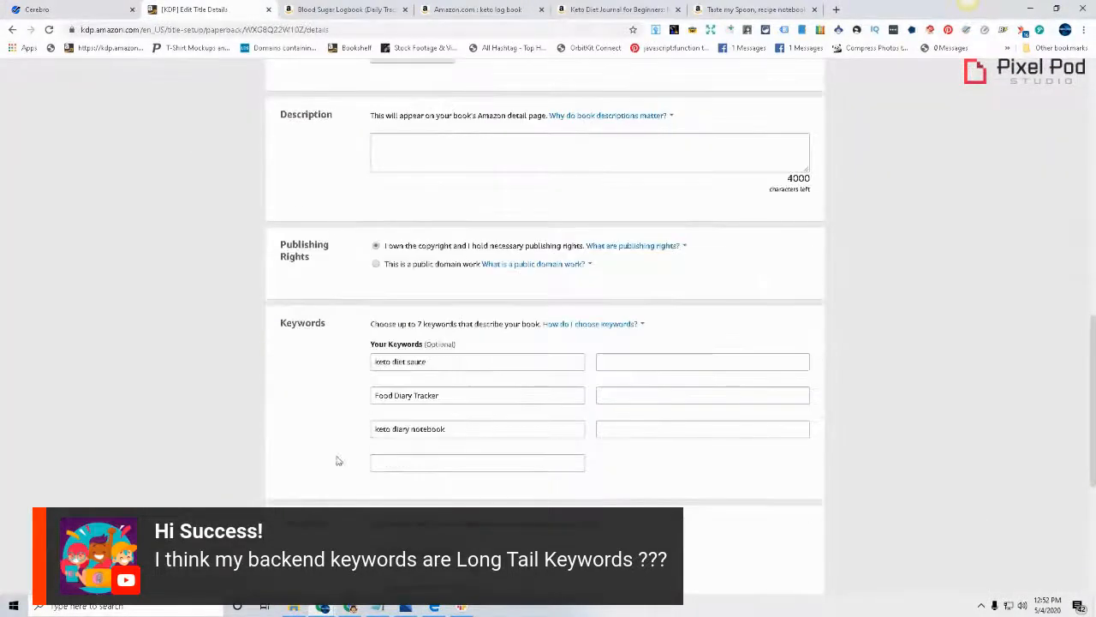
Copy the phrase "keto food log" from the Cerebro results into the KDP keyword field below "keto diary notebook"
left_click(114, 6)
scroll(215, 426, "up", 2)
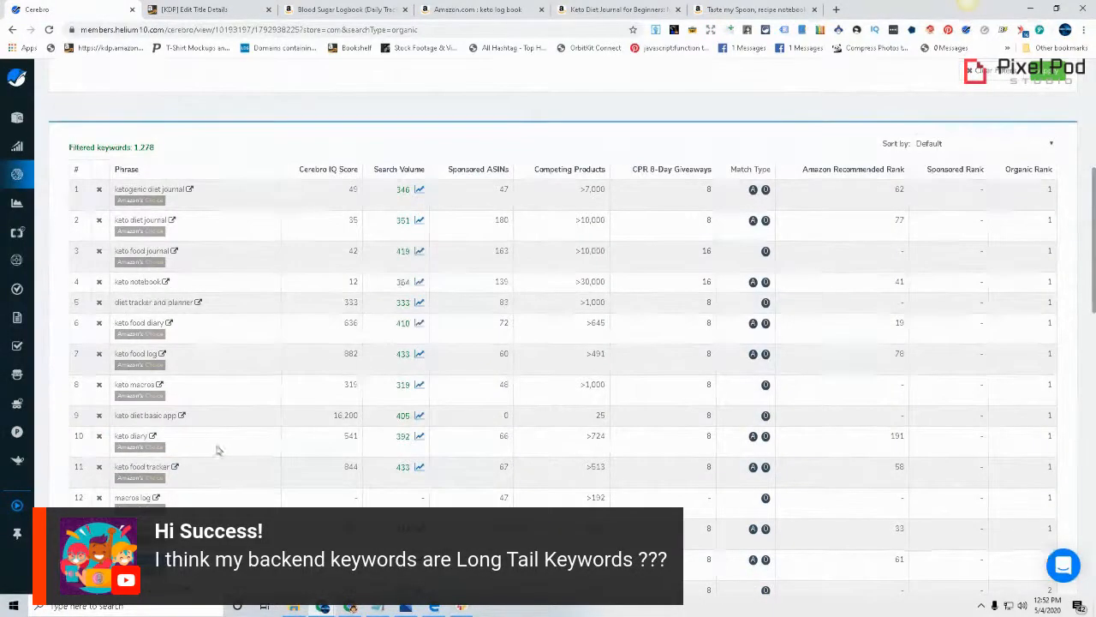
left_click_drag(116, 353, 157, 353)
key("ctrl+c")
left_click(205, 11)
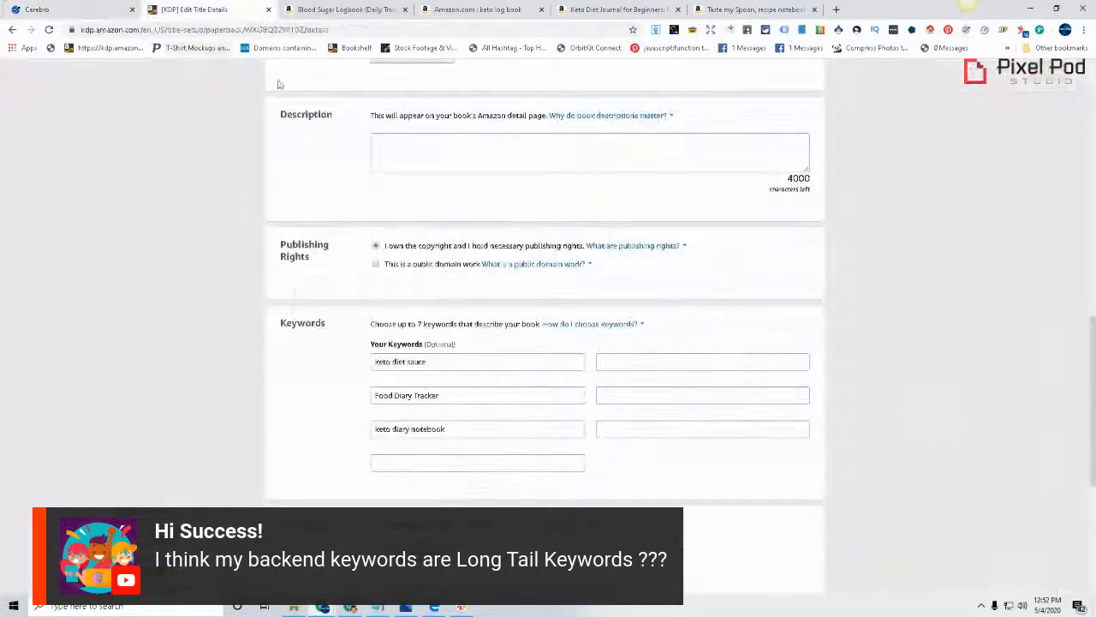
left_click(396, 458)
key("ctrl+v")
scroll(629, 497, "up", 1)
scroll(623, 496, "down", 2)
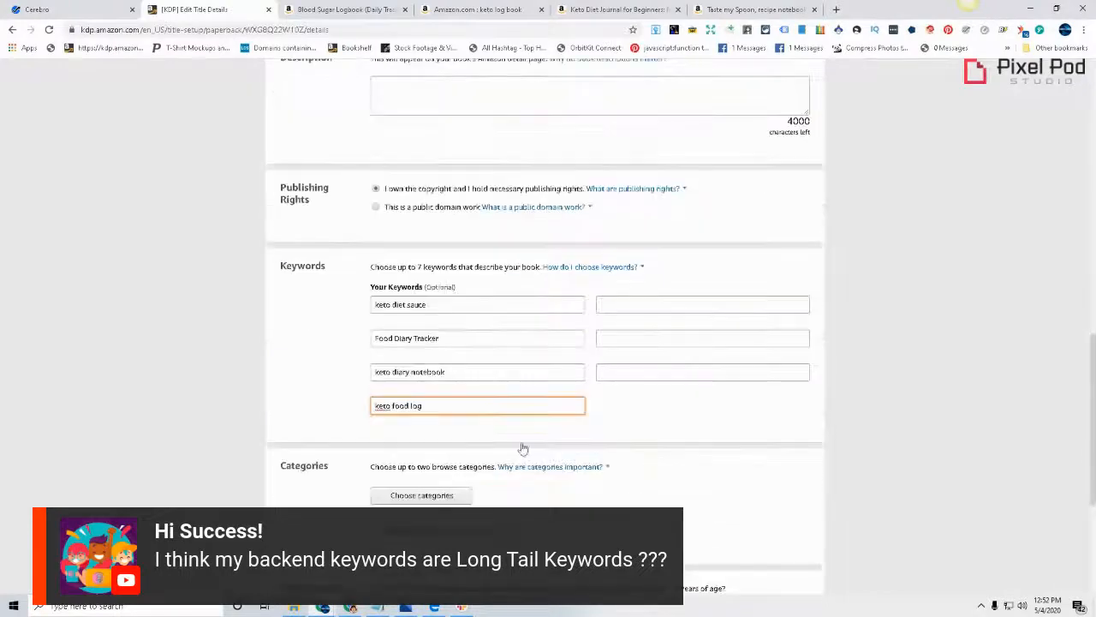
Replace the backend keyword "keto diet sauce" with "keto notebook" copied from the Cerebro results
triple_click(442, 300)
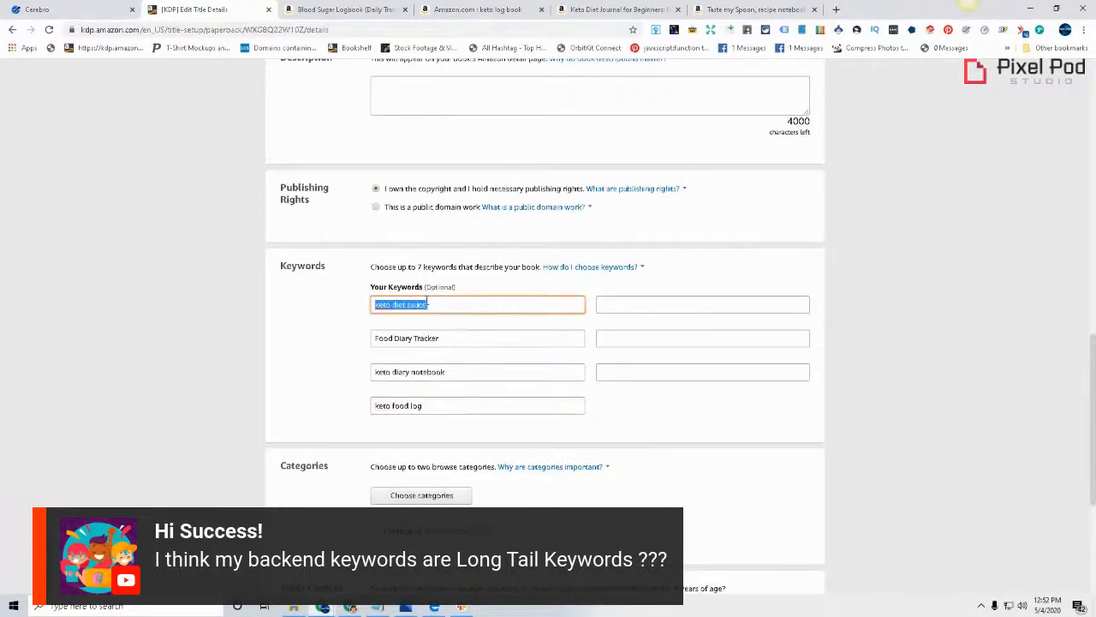
key("BackSpace")
left_click(94, 7)
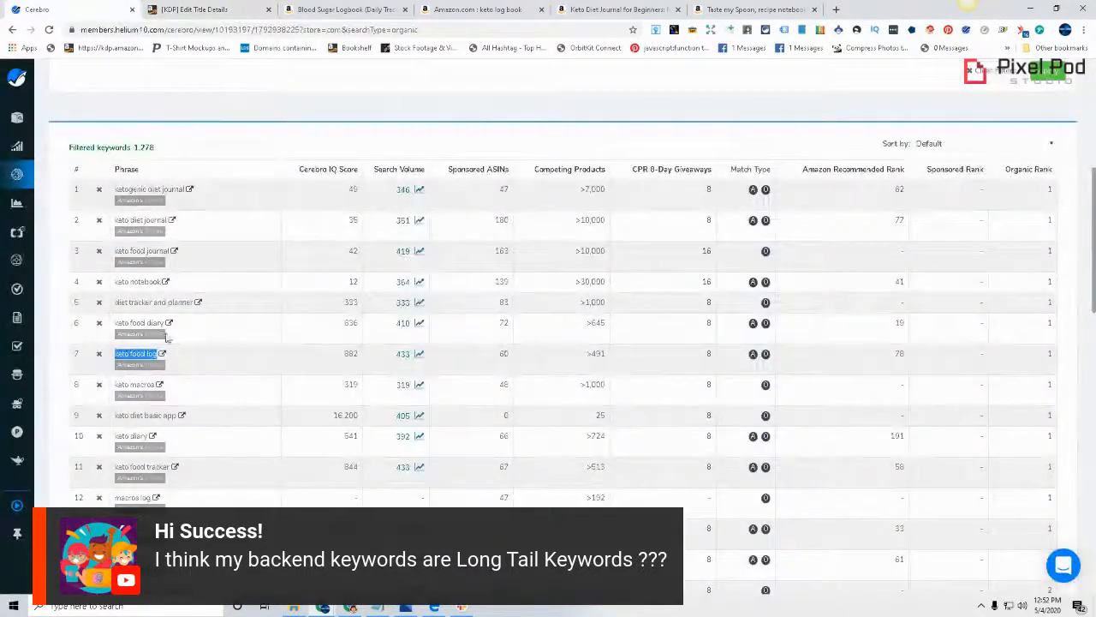
left_click_drag(162, 281, 114, 281)
key("ctrl+c")
left_click(187, 8)
key("ctrl+v")
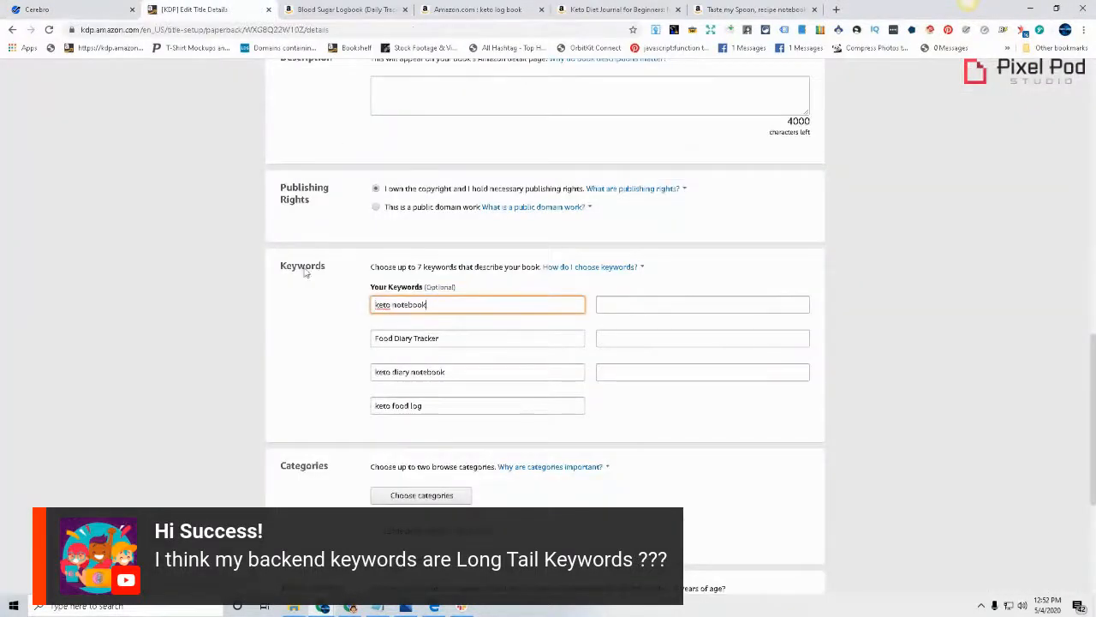
Copy "ketogenic meal planner" from the Cerebro results into the empty KDP keyword field beside "keto notebook" and check it against the subtitle
left_click(80, 7)
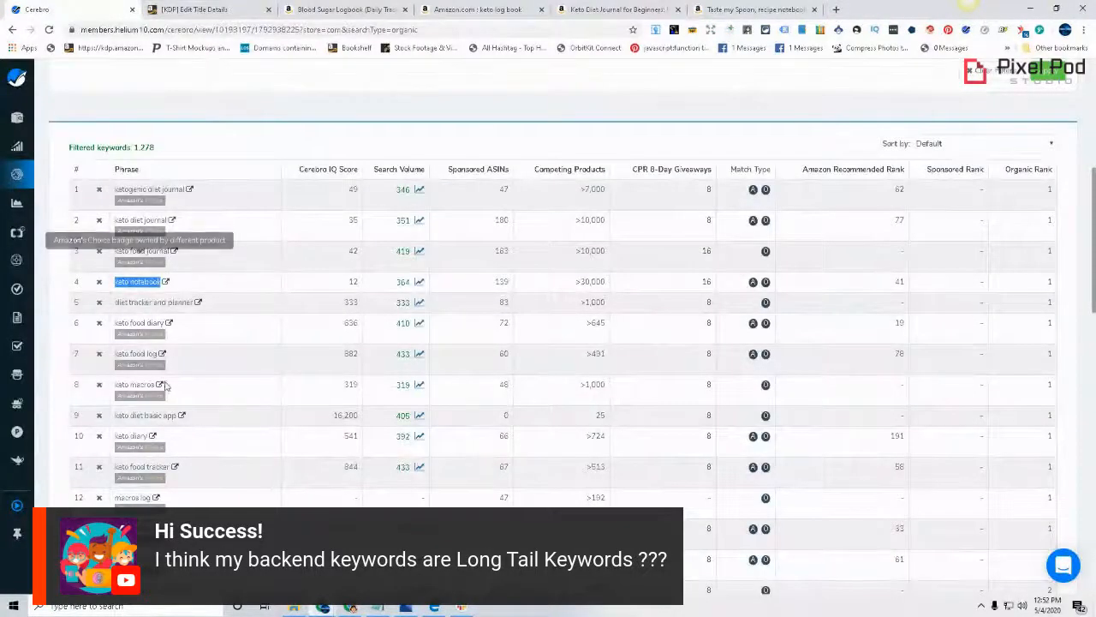
scroll(160, 405, "down", 3)
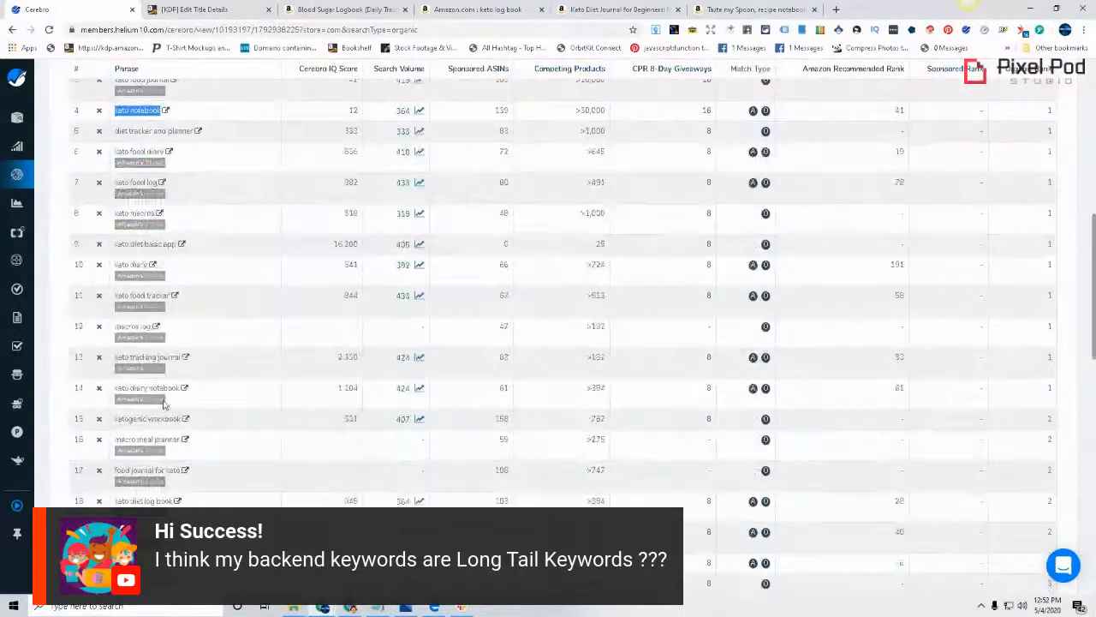
scroll(162, 404, "down", 1)
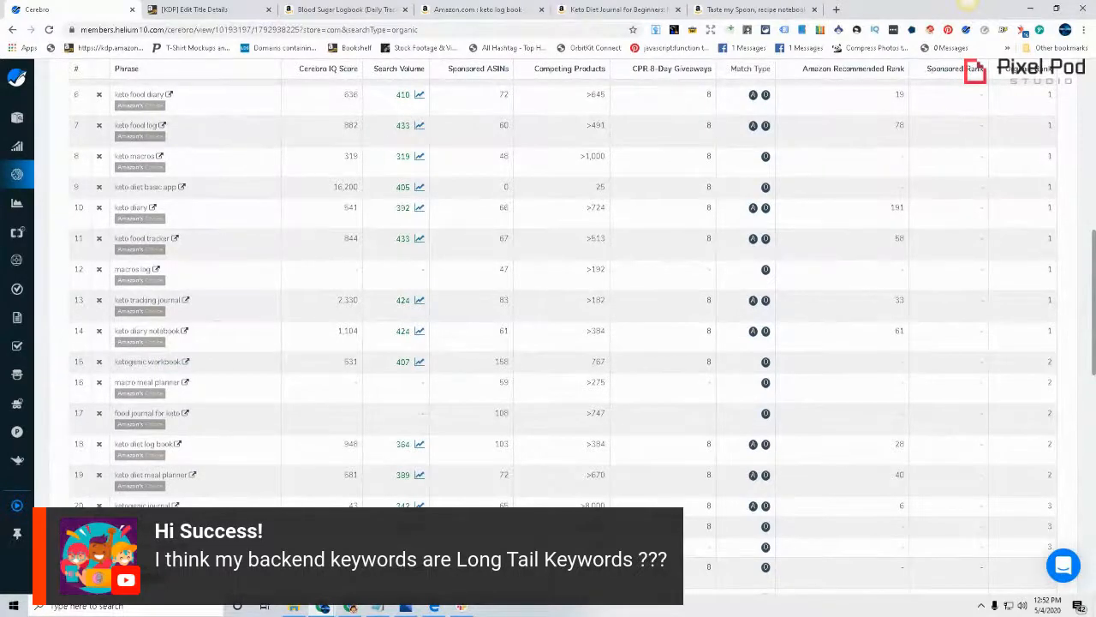
scroll(565, 291, "down", 3)
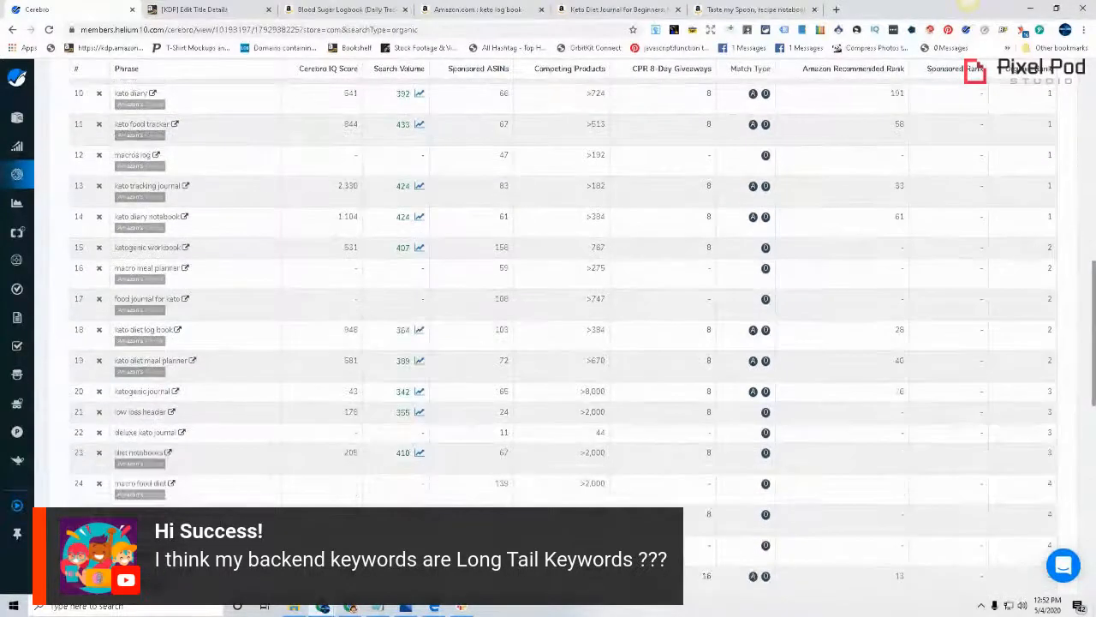
scroll(565, 291, "down", 3)
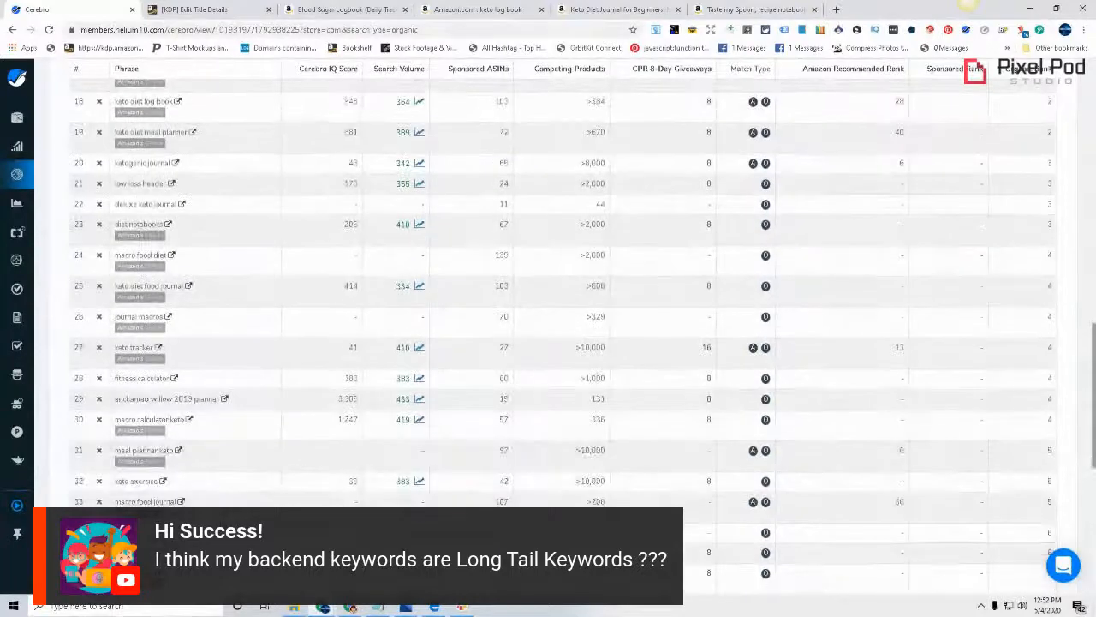
scroll(565, 325, "down", 1)
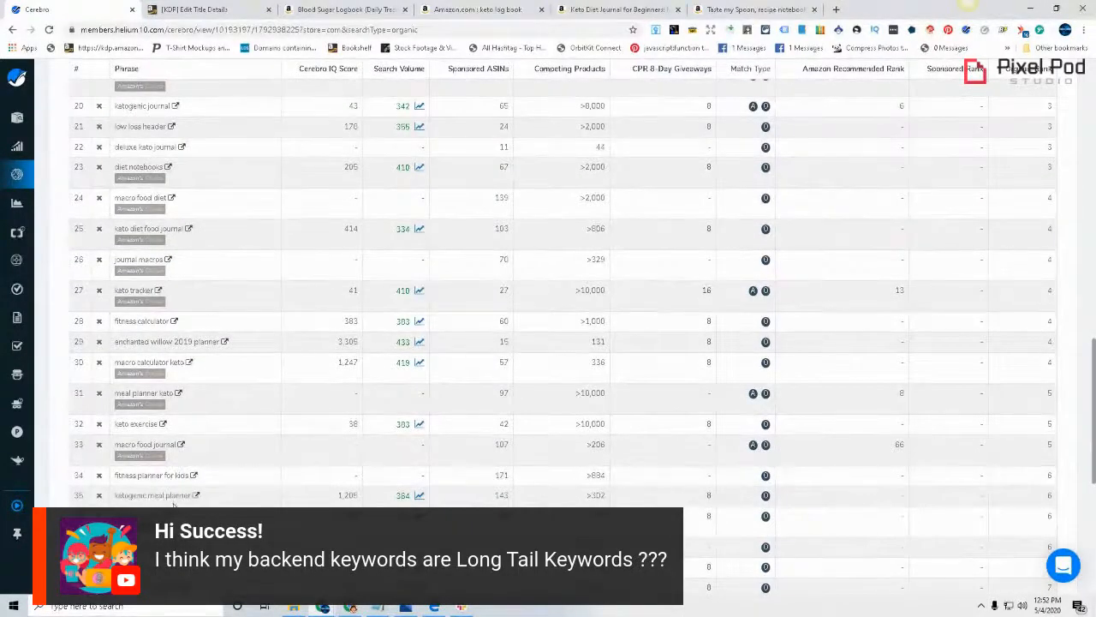
triple_click(146, 500)
key("ctrl+c")
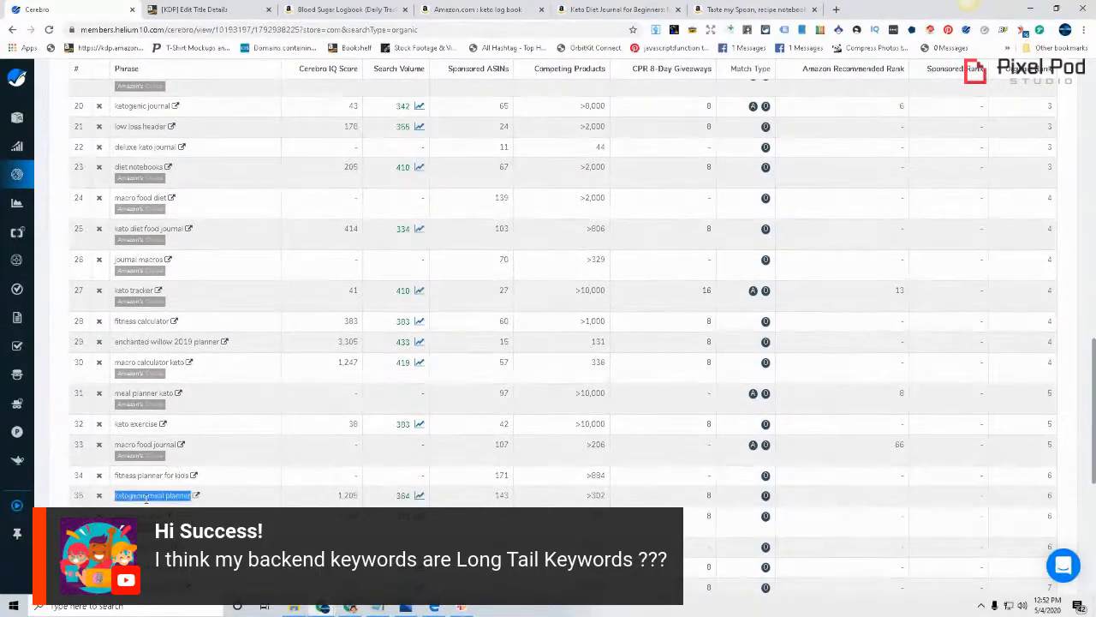
key("ctrl+Tab")
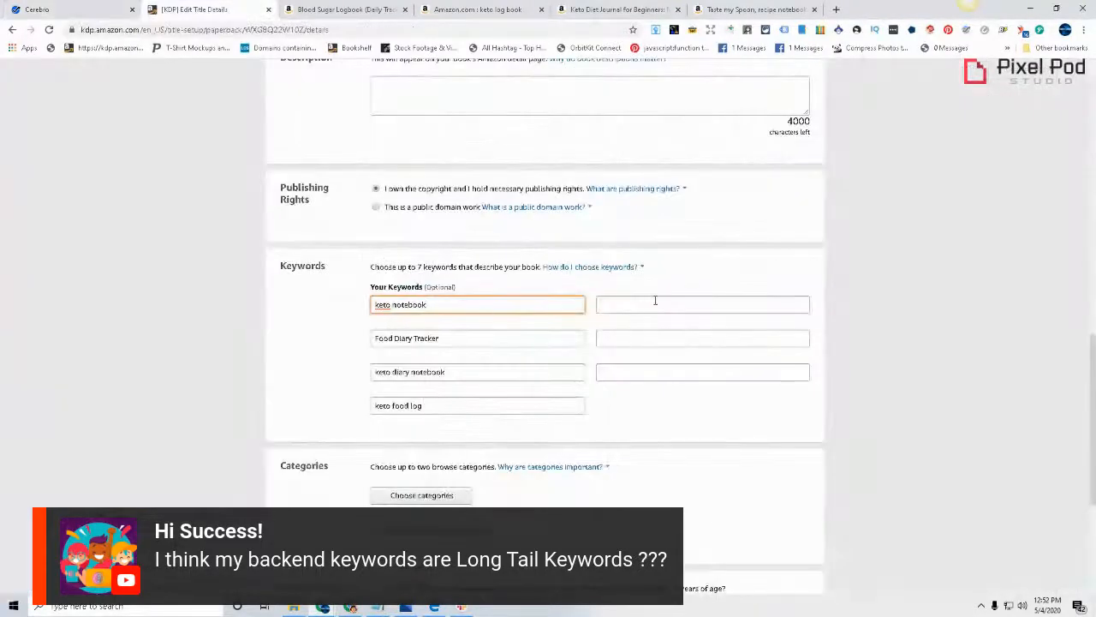
left_click(655, 300)
key("ctrl+v")
scroll(673, 342, "up", 15)
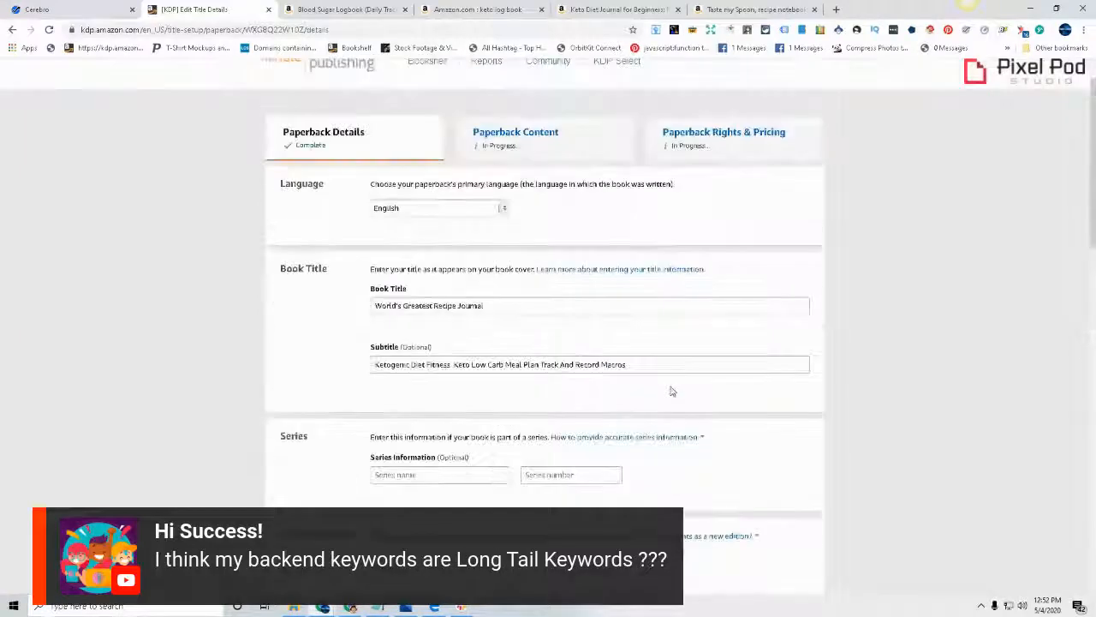
scroll(669, 391, "down", 1)
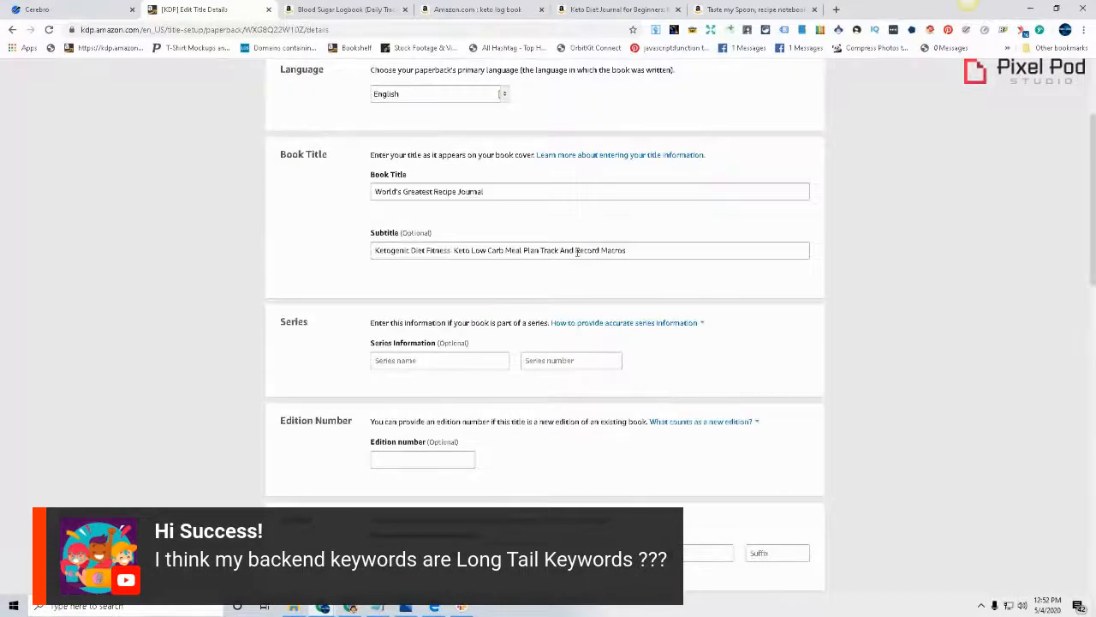
scroll(793, 416, "down", 5)
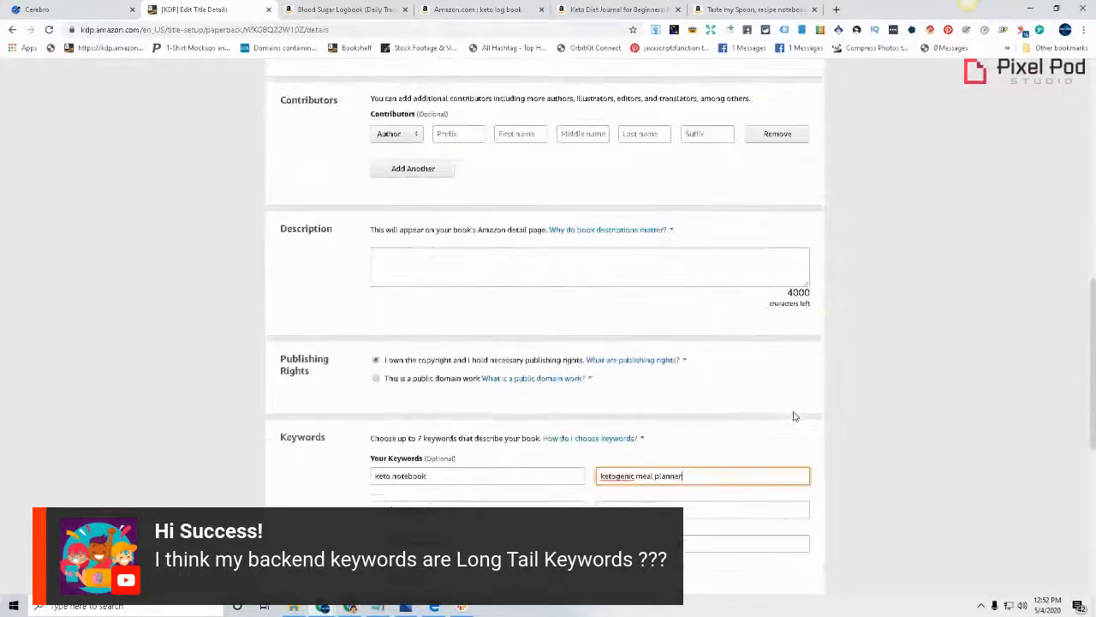
scroll(793, 416, "down", 1)
left_click(269, 362)
Copy the phrase "ketogenic food diary" from the Cerebro results into the KDP keyword field beside "Food Diary Tracker"
left_click(78, 8)
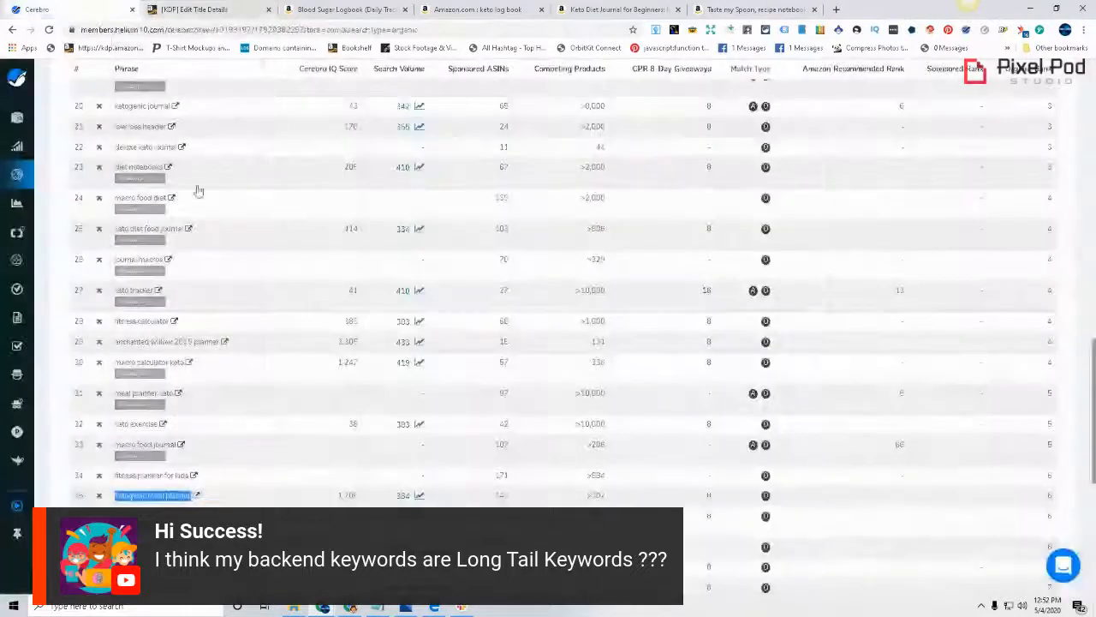
scroll(198, 190, "down", 1)
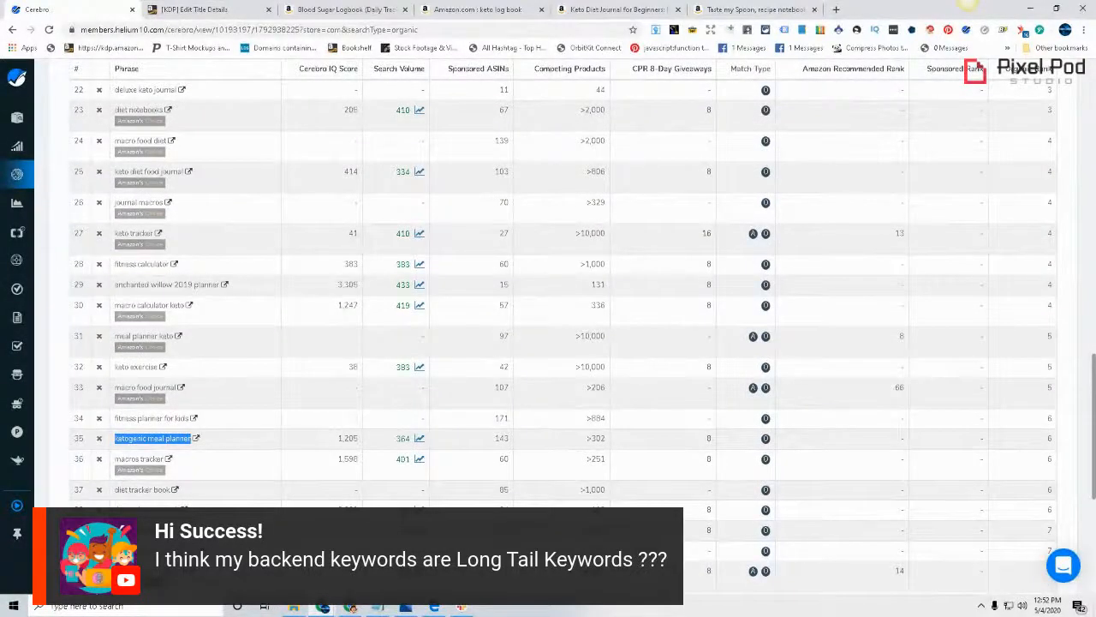
scroll(137, 463, "down", 1)
left_click_drag(114, 473, 183, 473)
key("ctrl+c")
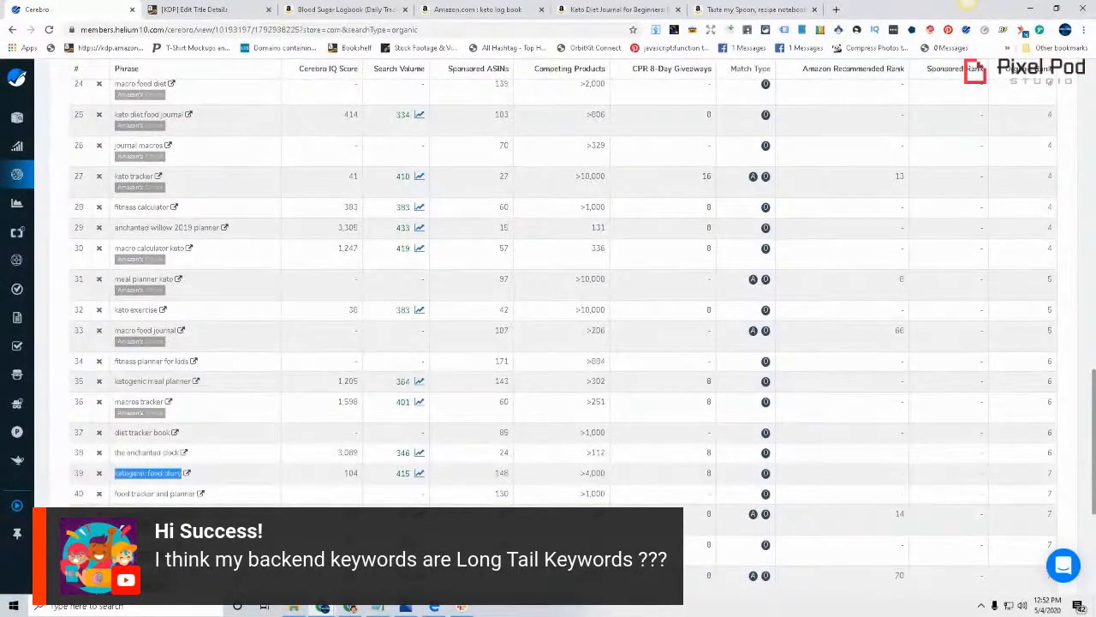
left_click(192, 10)
left_click(626, 395)
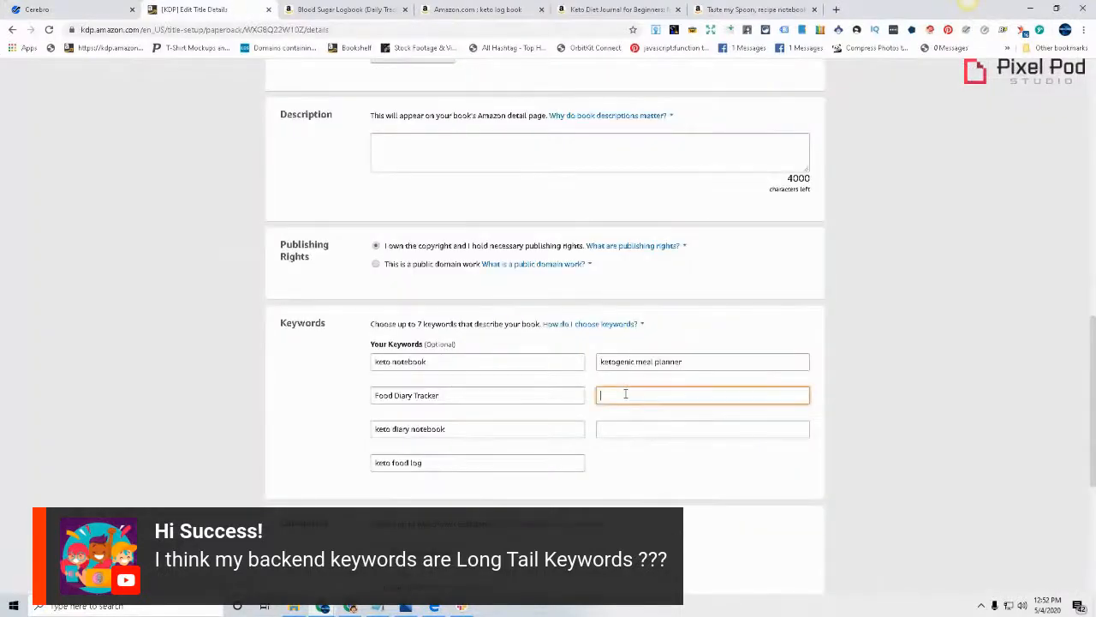
key("ctrl+v")
Review the book title and subtitle wording against the backend keywords entered so far
scroll(507, 423, "up", 15)
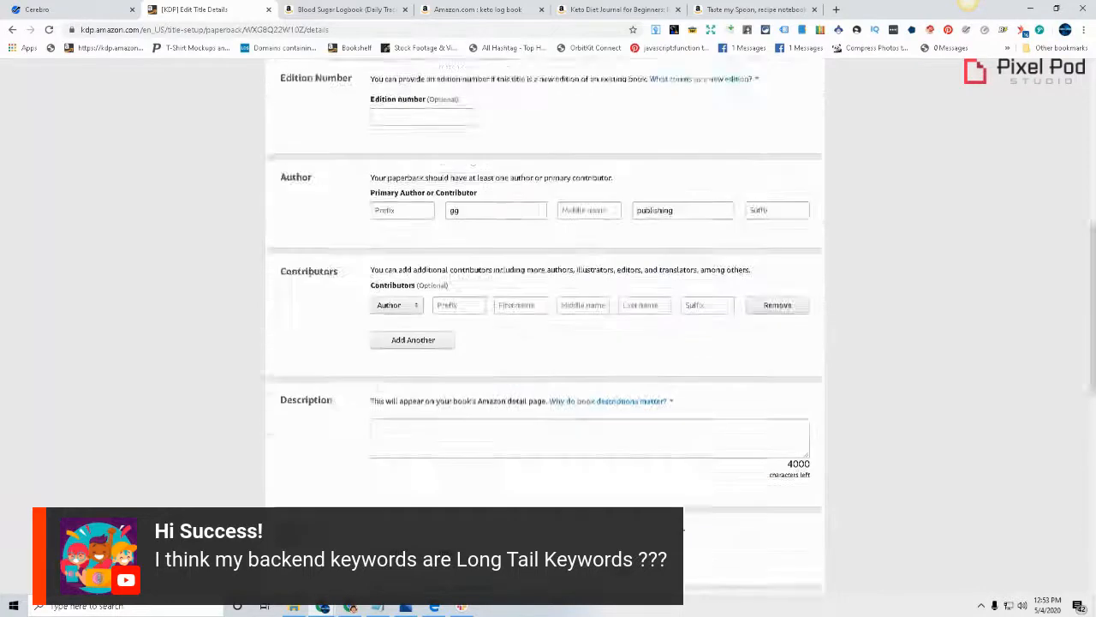
left_click(648, 310)
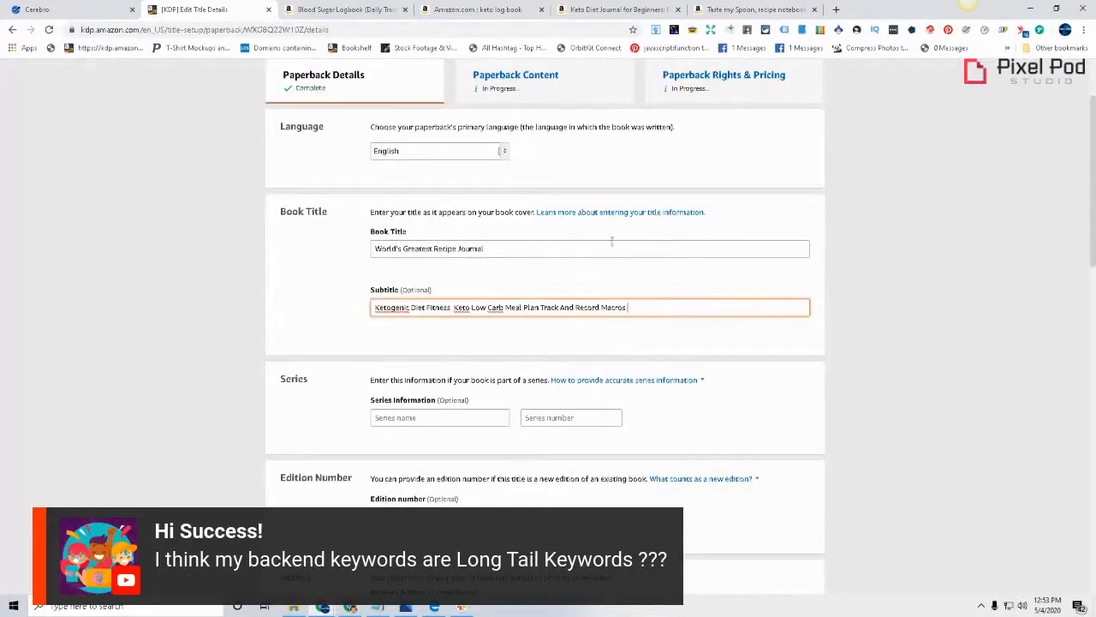
left_click(585, 249)
left_click(663, 299)
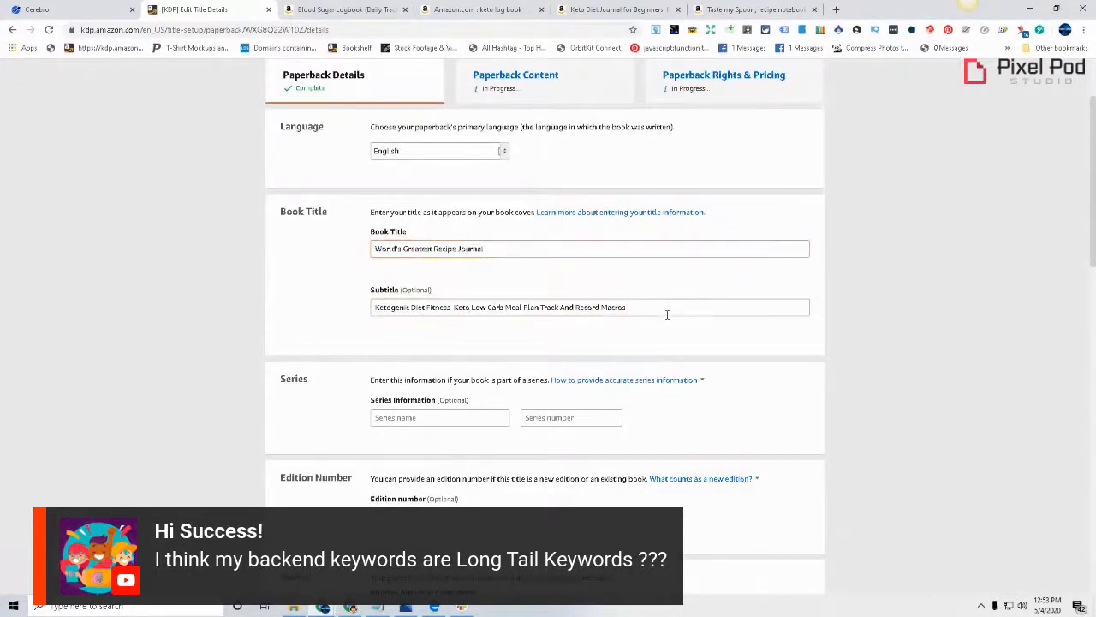
left_click(666, 313)
left_click(568, 249)
left_click(668, 311)
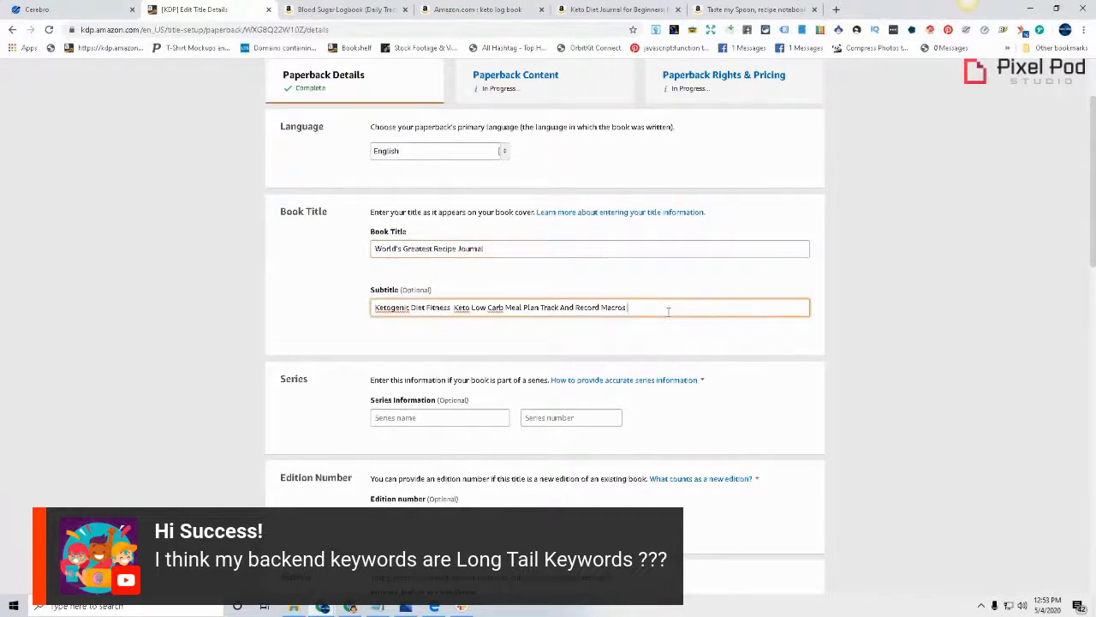
scroll(885, 470, "down", 2)
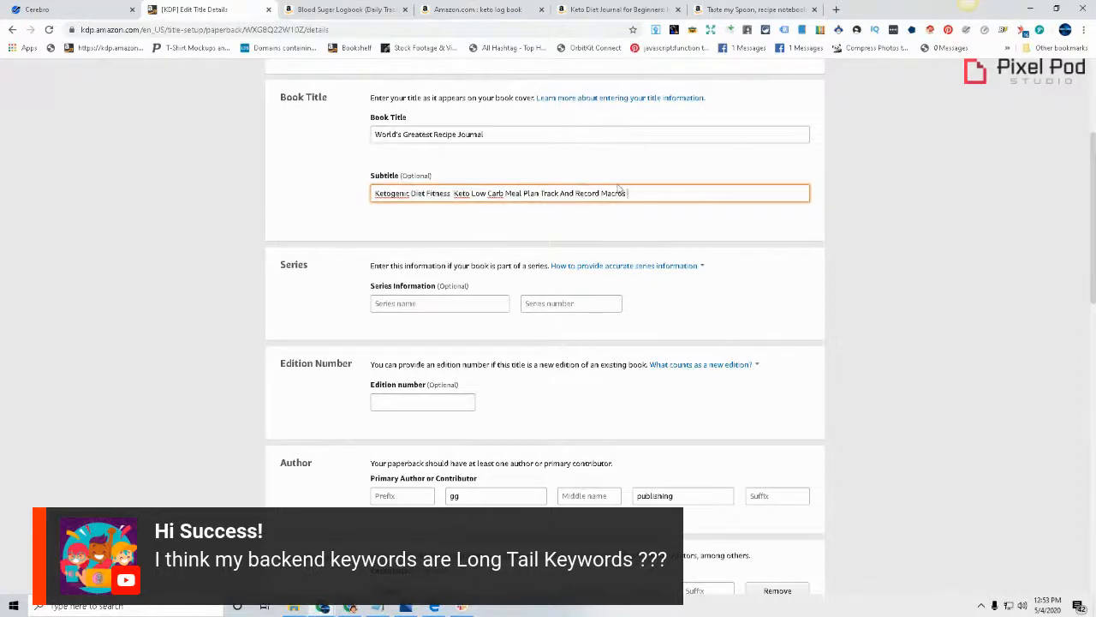
scroll(688, 369, "down", 6)
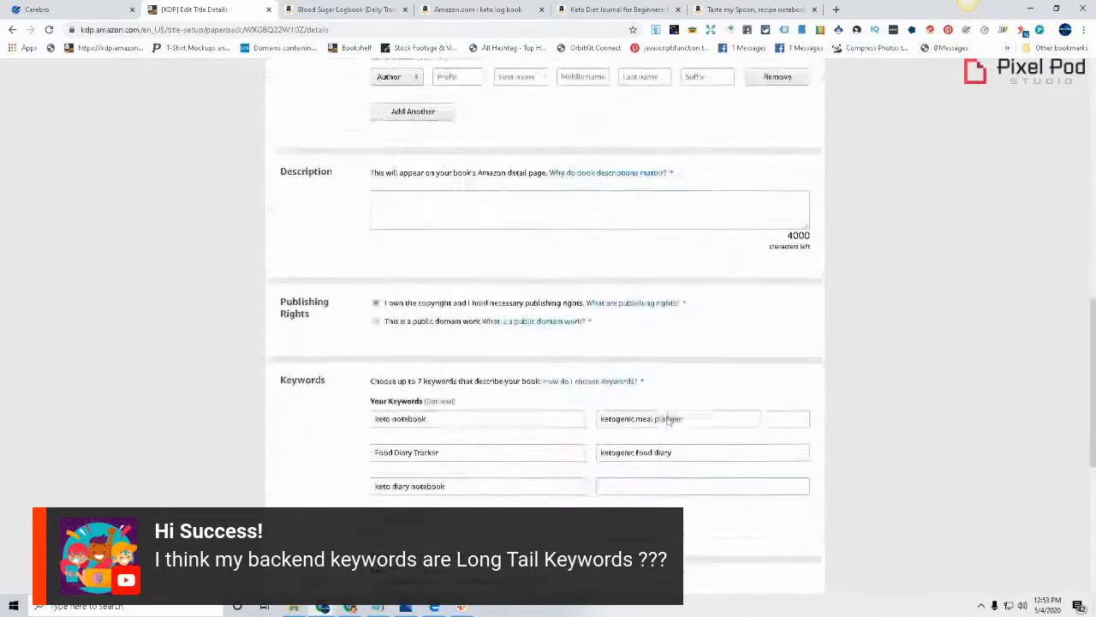
Copy "weight loss tracking journal for women" from the Cerebro results into the KDP keyword field beside "keto diary notebook"
left_click(34, 9)
scroll(548, 342, "down", 2)
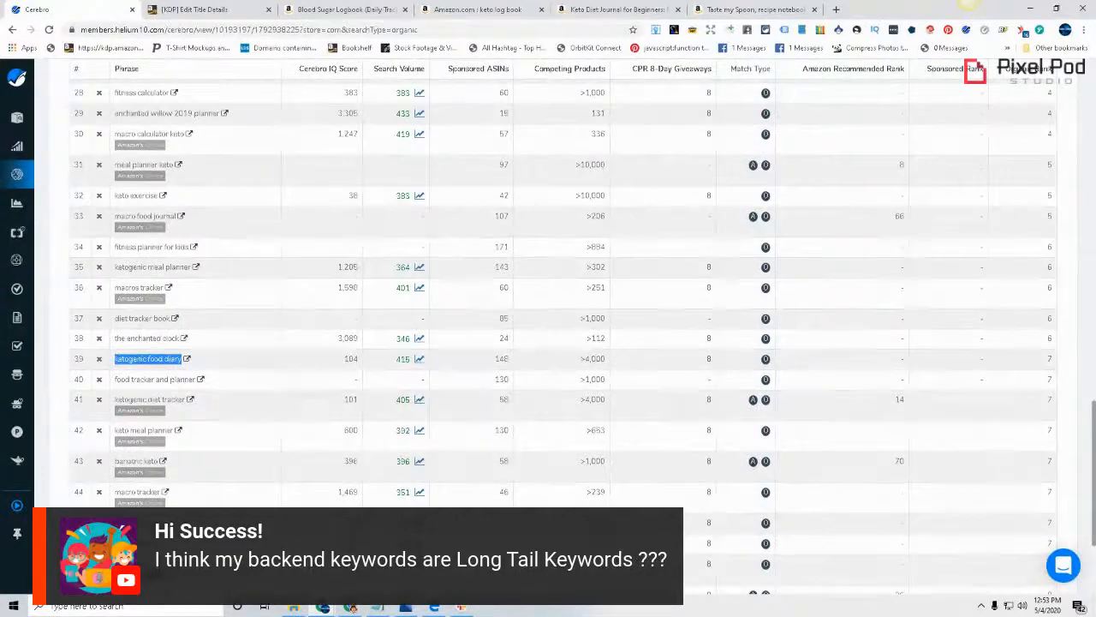
scroll(549, 325, "down", 2)
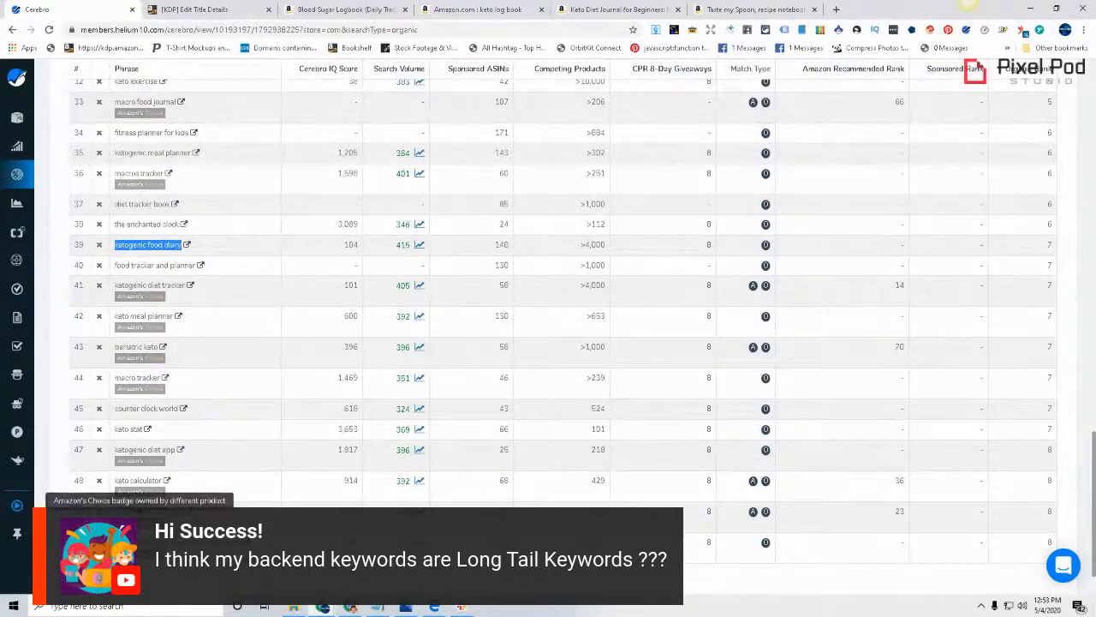
left_click_drag(115, 512, 184, 513)
right_click(151, 510)
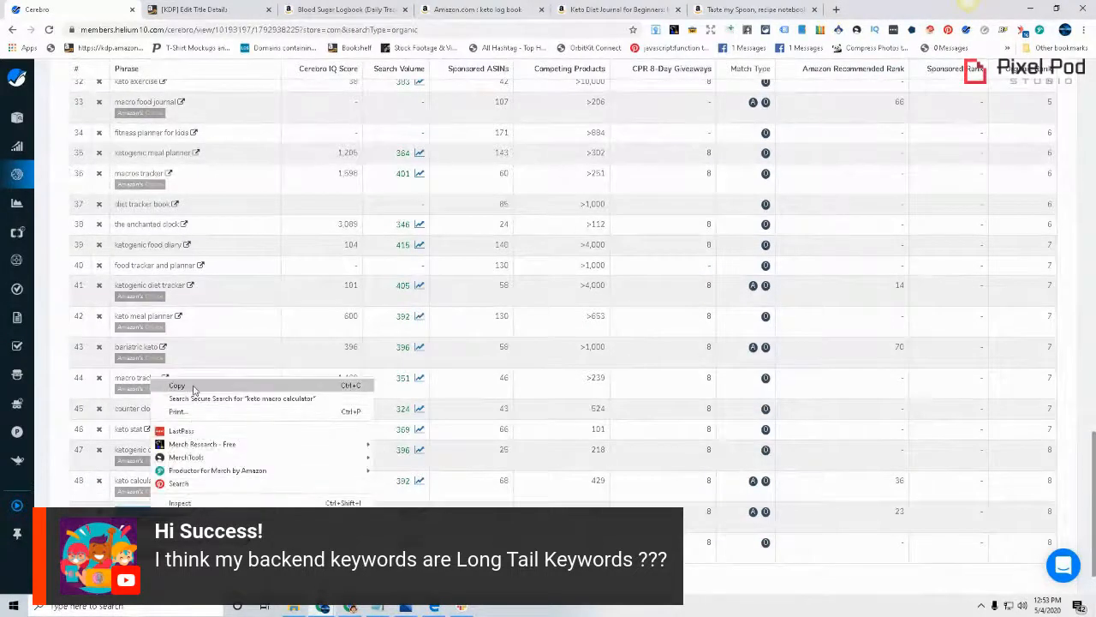
left_click(349, 322)
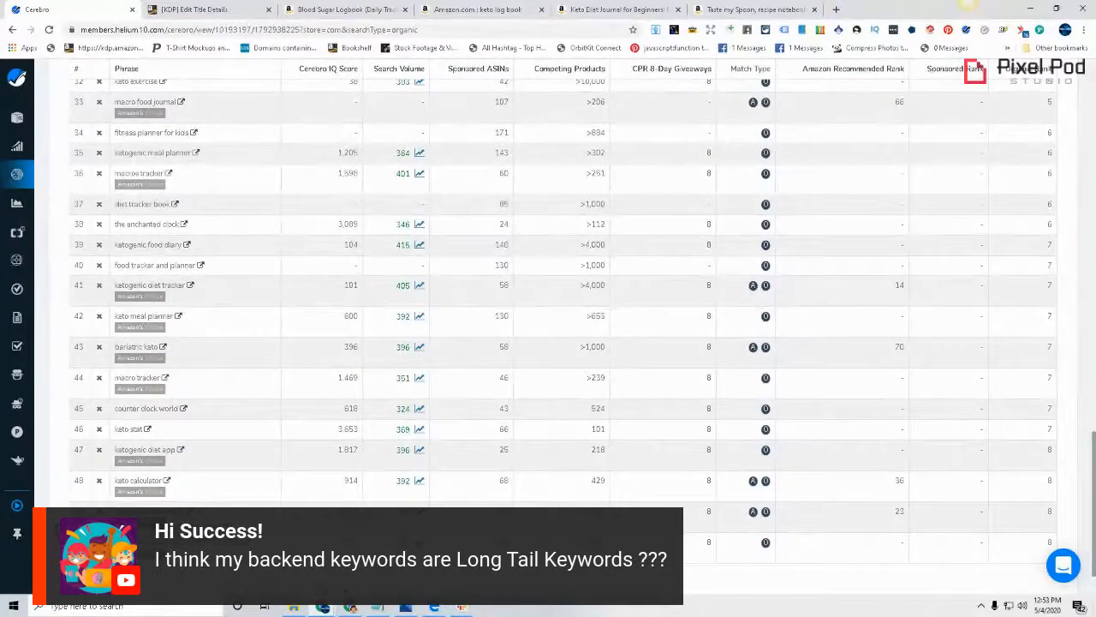
right_click(134, 541)
left_click(197, 416)
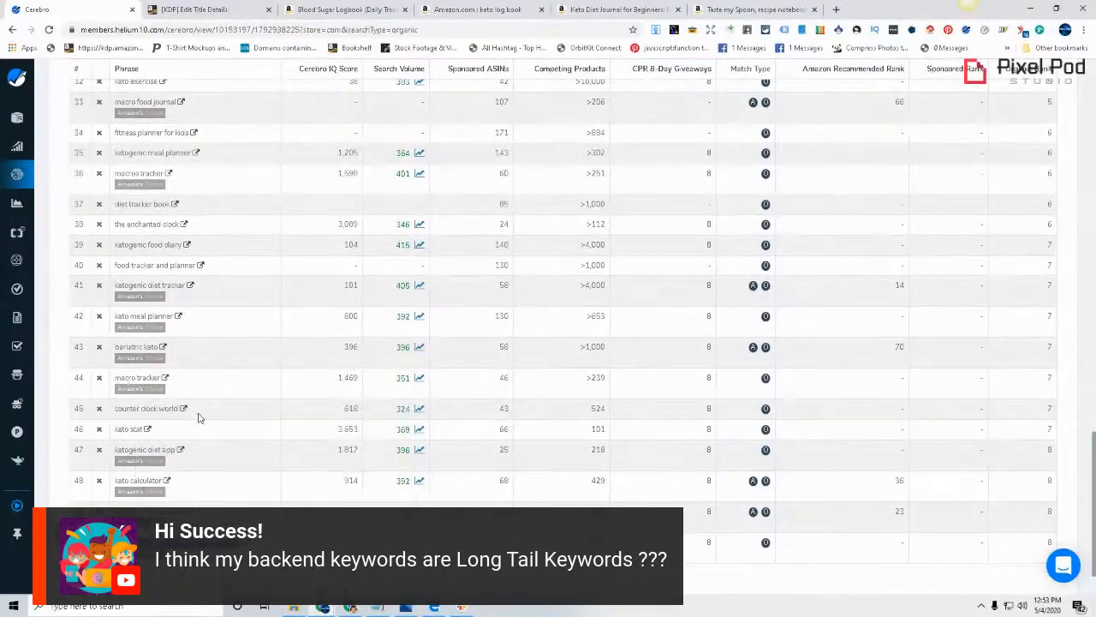
left_click(188, 7)
left_click(633, 484)
type("weight loss tracking journal for women")
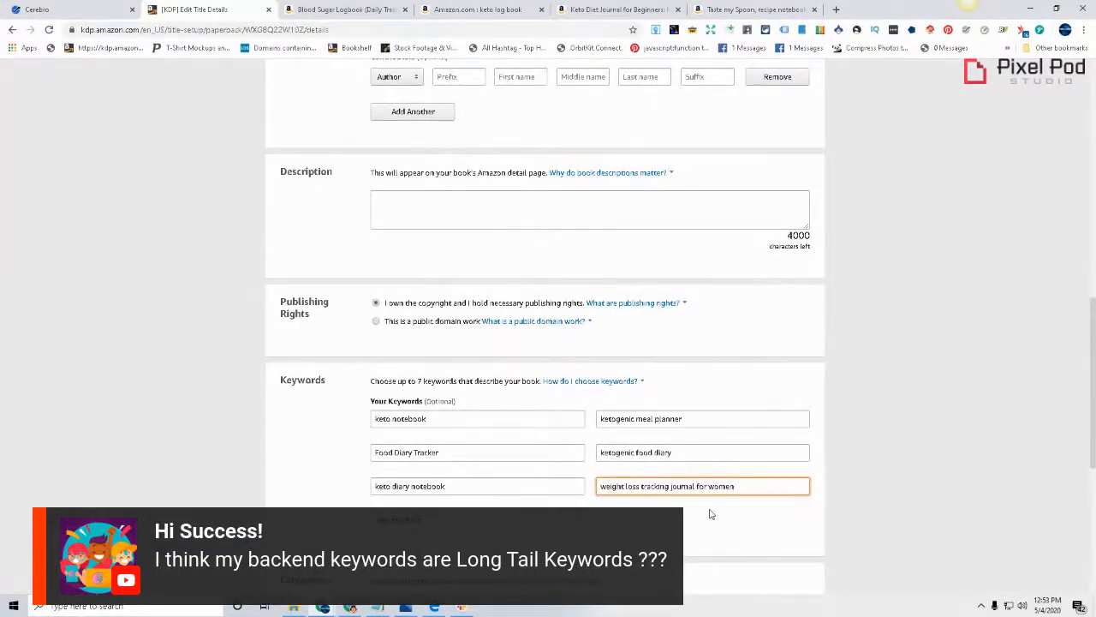
Check the subtitle, look through the recipe pages of the recipe book PDF in Edge, and return to the KDP title details
scroll(710, 513, "up", 10)
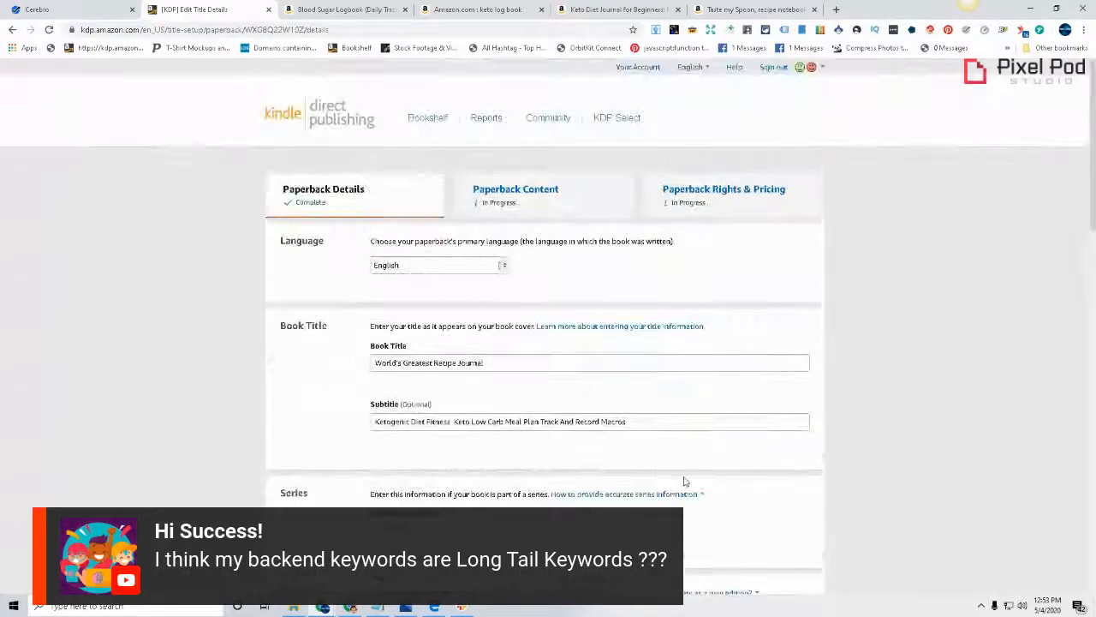
scroll(517, 287, "down", 3)
left_click(435, 608)
scroll(521, 423, "down", 6)
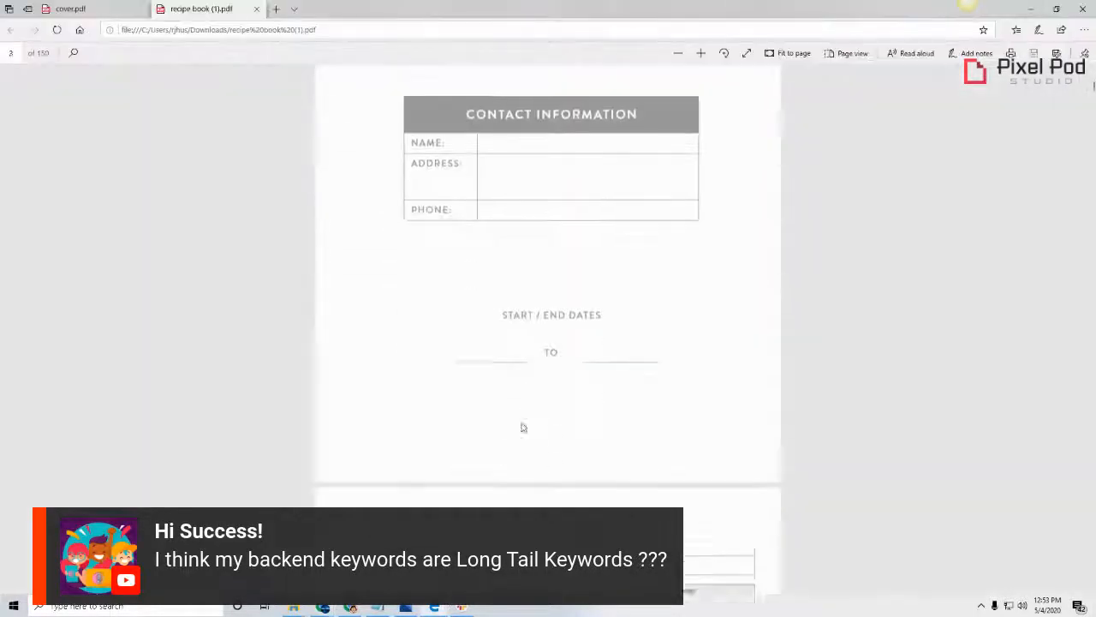
scroll(531, 433, "down", 10)
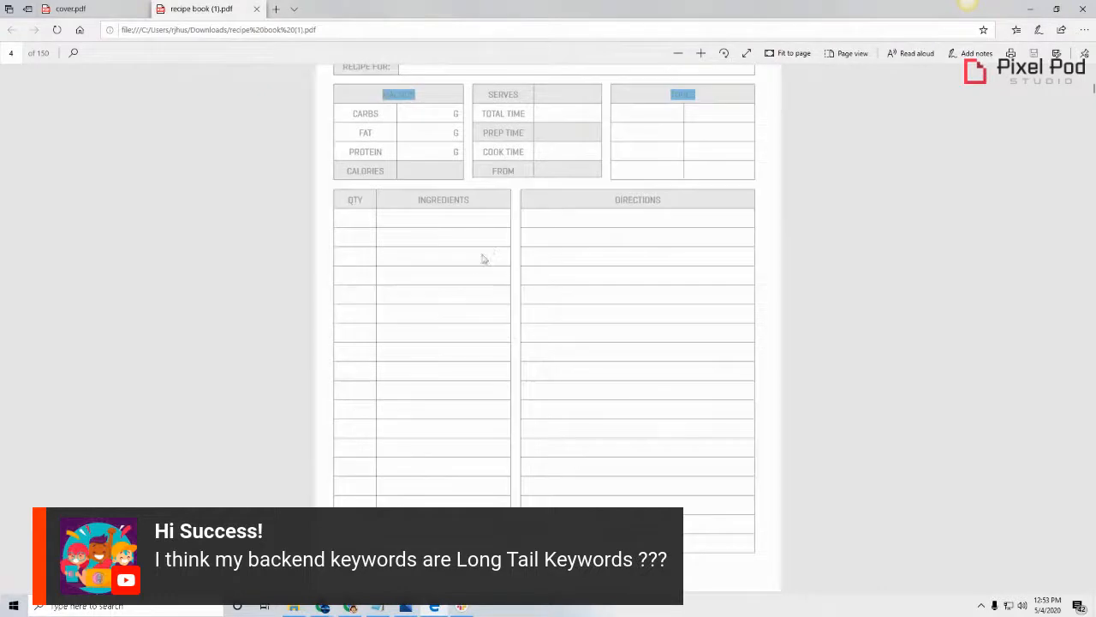
scroll(485, 259, "up", 2)
scroll(650, 368, "down", 6)
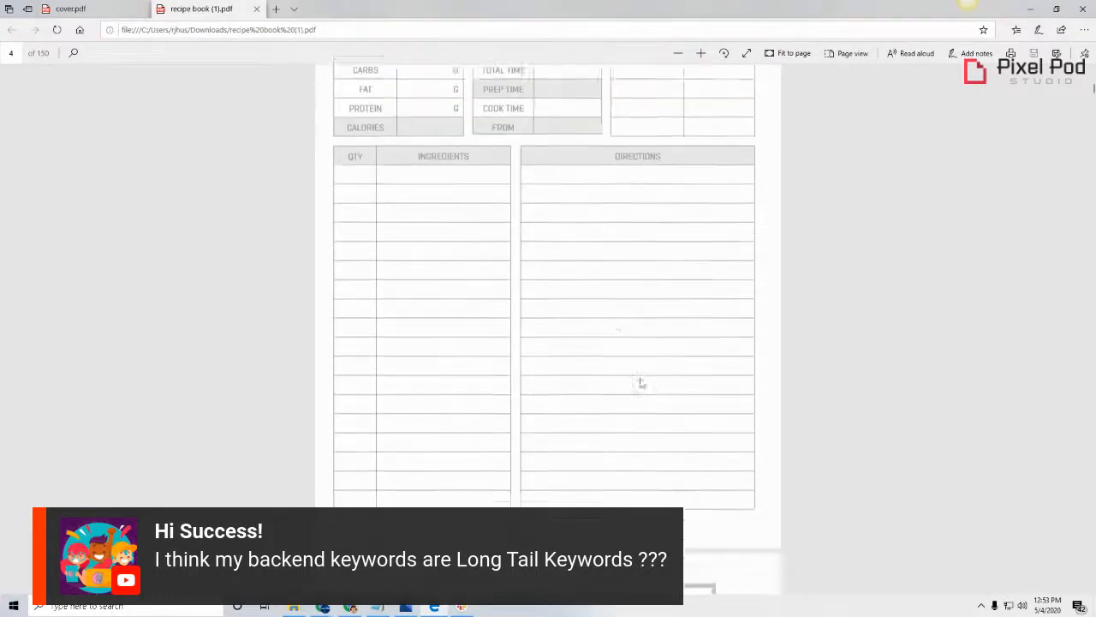
scroll(523, 333, "down", 7)
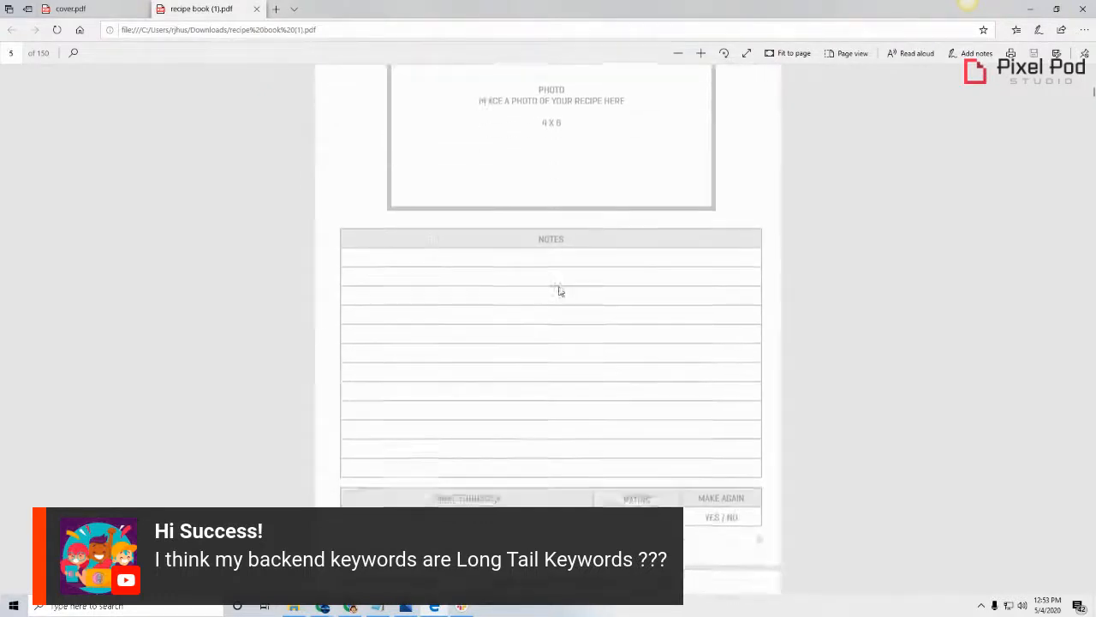
scroll(564, 316, "down", 1)
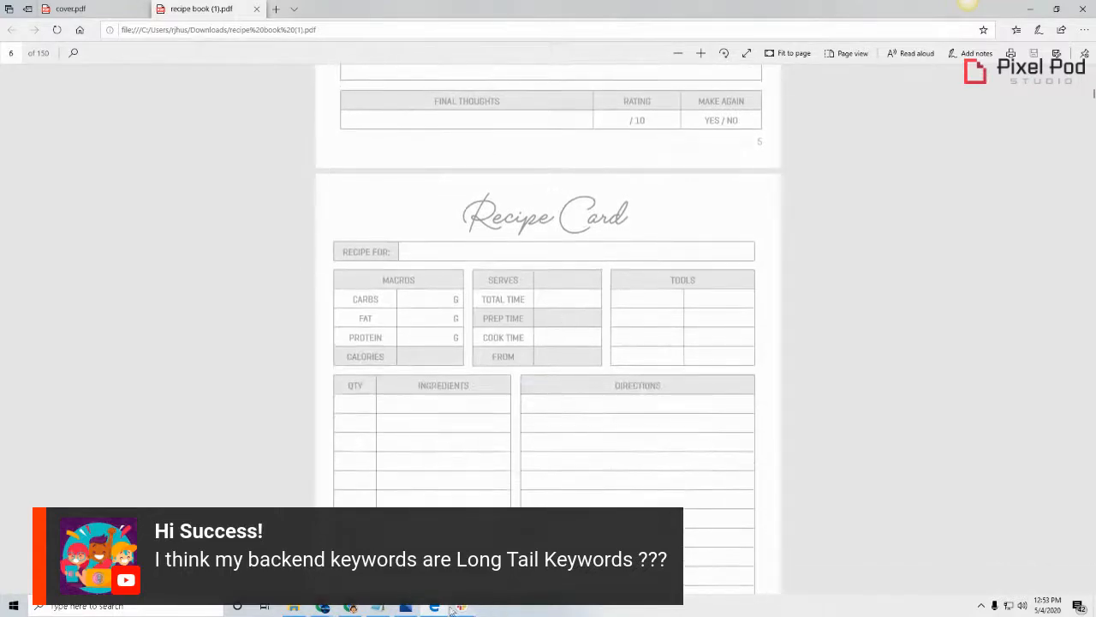
left_click(353, 607)
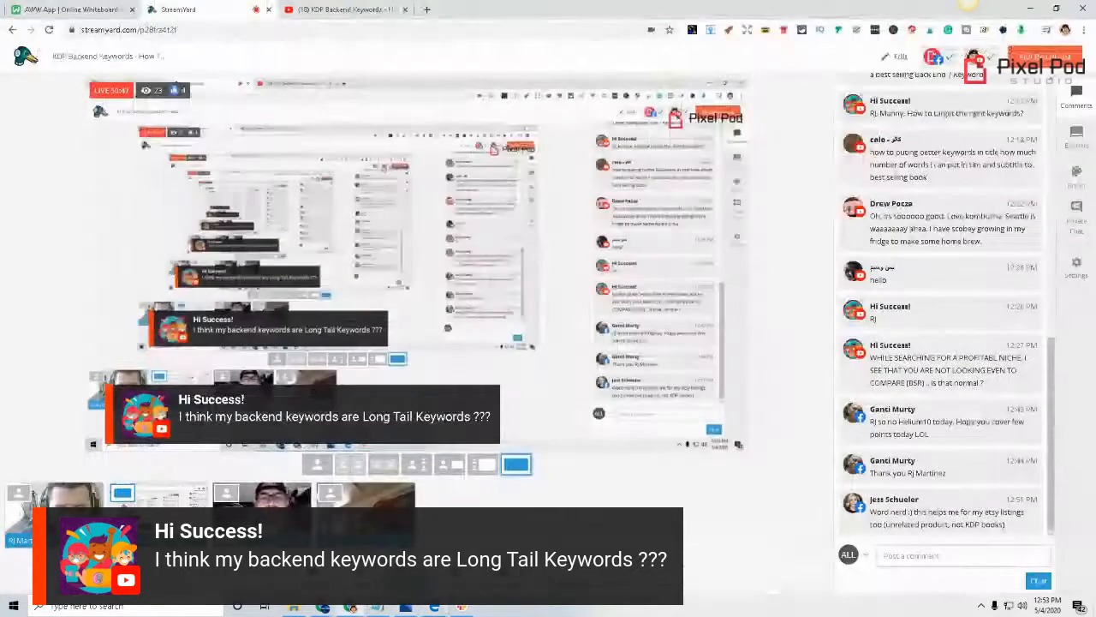
left_click(331, 607)
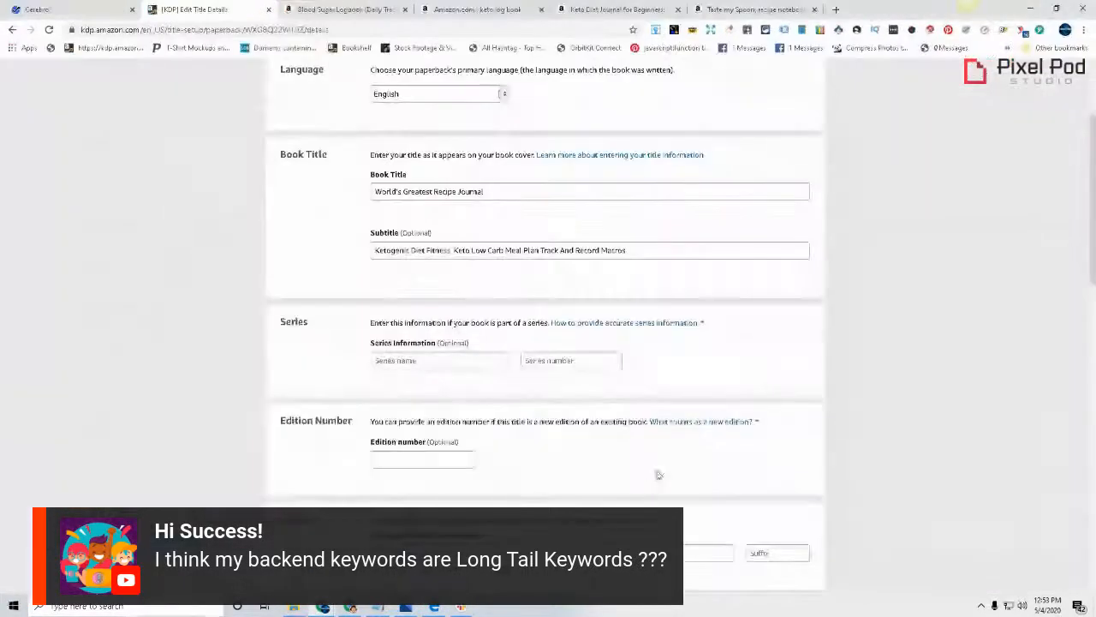
Replace the keyword "weight loss tracking journal for women" with "keto macro tracker" copied from the second page of Cerebro results
scroll(717, 457, "down", 10)
scroll(698, 473, "down", 1)
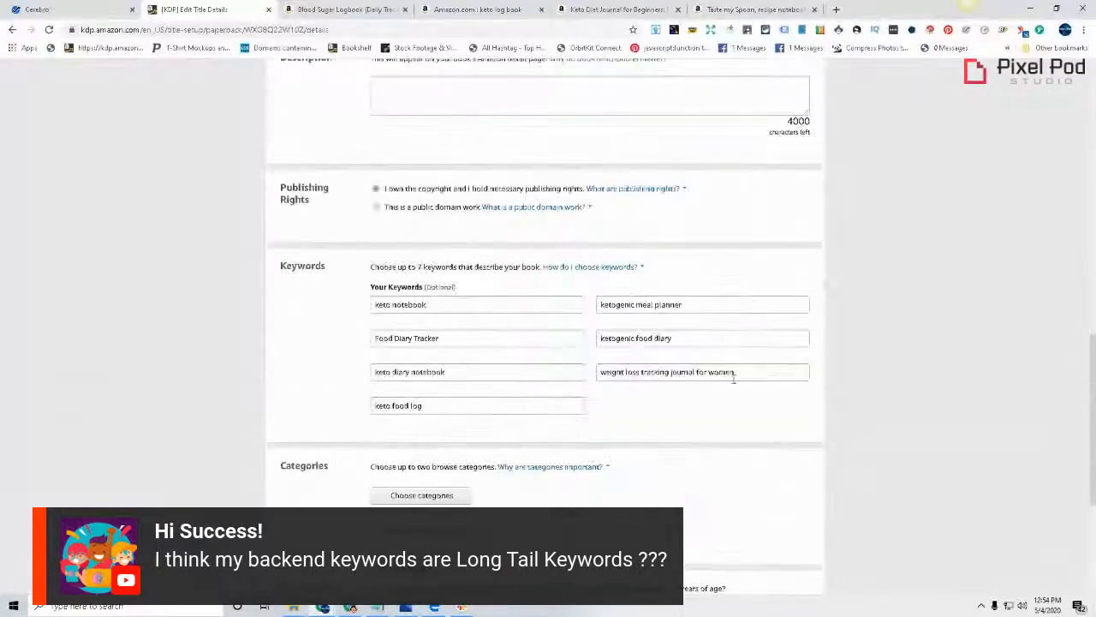
triple_click(618, 371)
key("BackSpace")
left_click(94, 7)
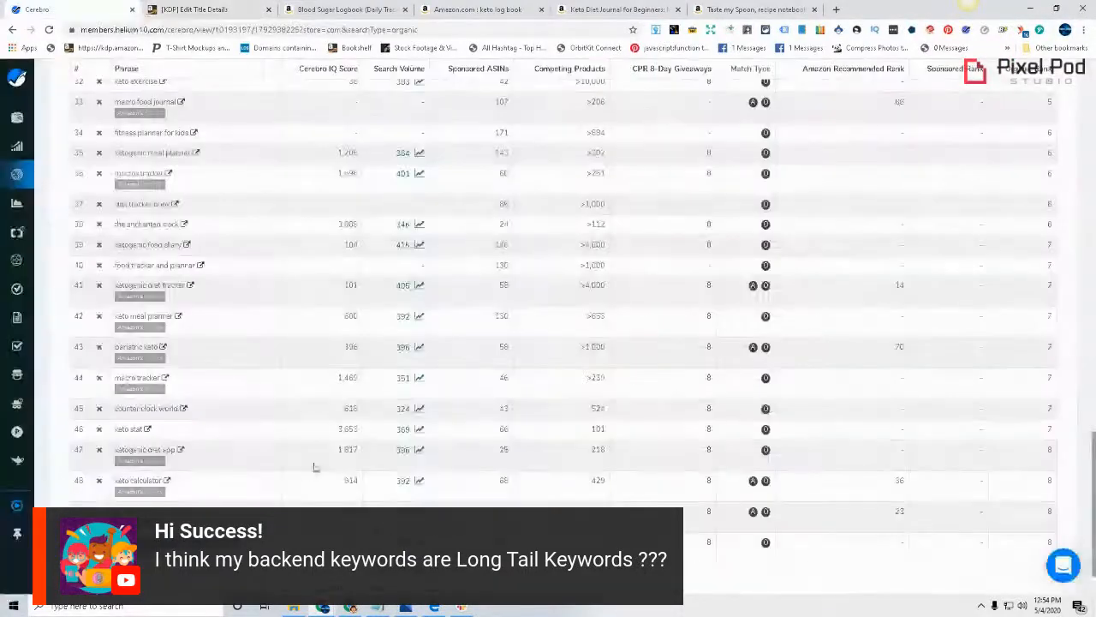
left_click(120, 582)
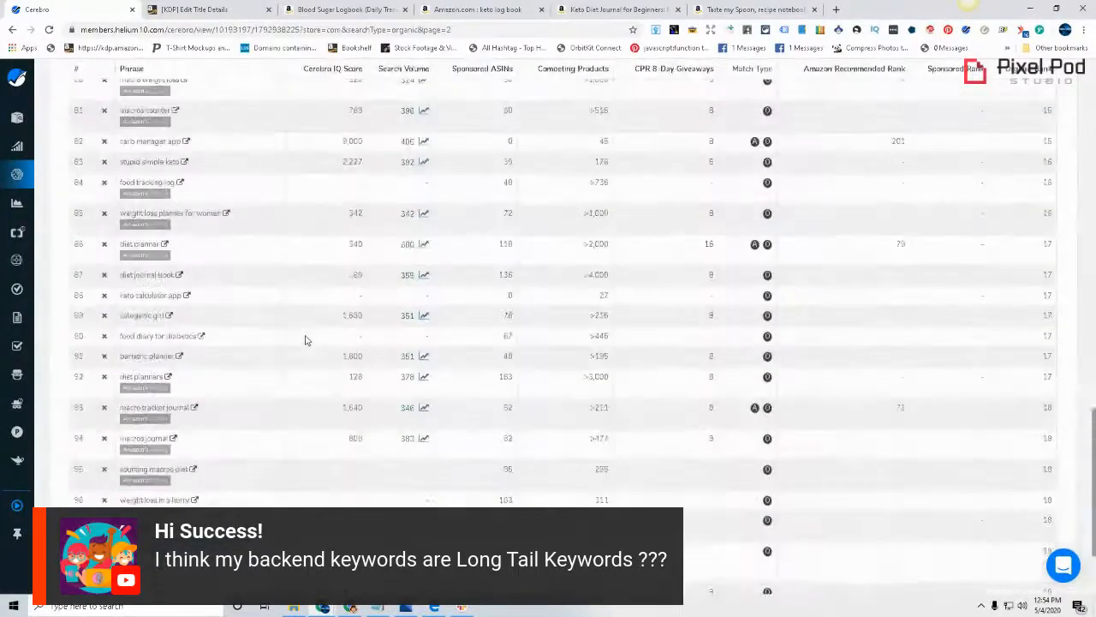
scroll(306, 341, "up", 12)
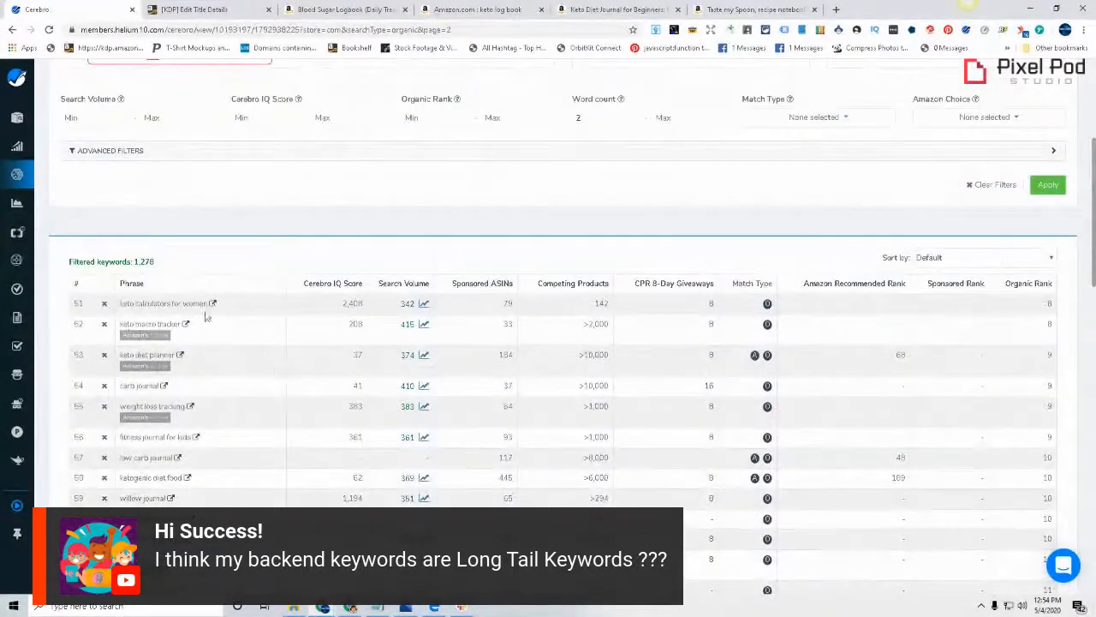
triple_click(128, 323)
right_click(128, 324)
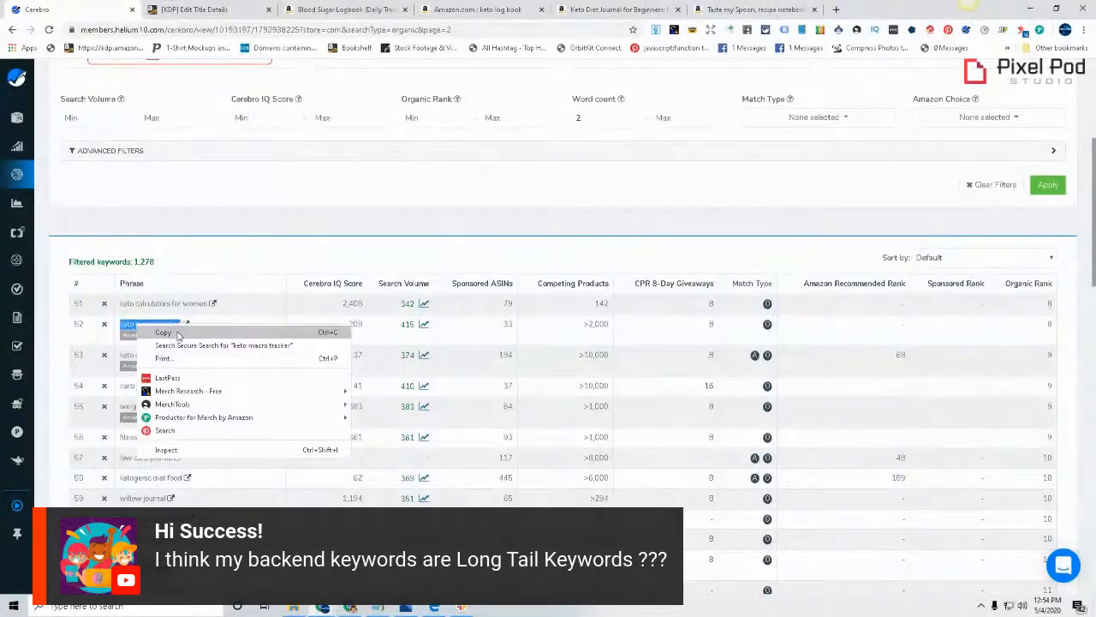
left_click(151, 333)
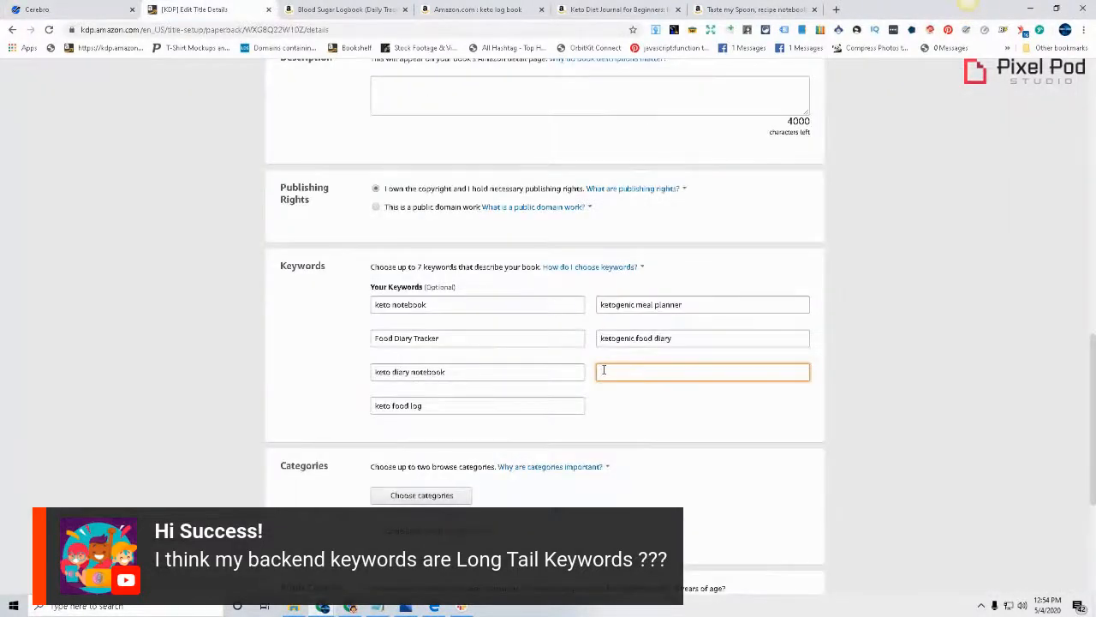
key("ctrl+v")
left_click(874, 420)
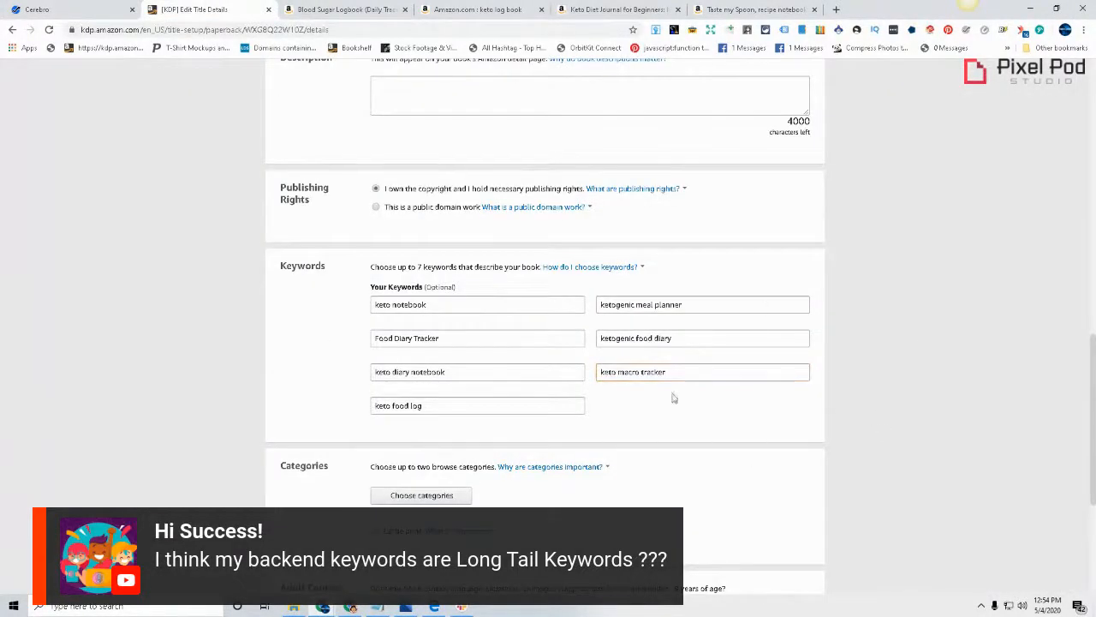
Try selecting Non-Classifiable as the book's browse category, closing the category list without saving
scroll(888, 527, "down", 3)
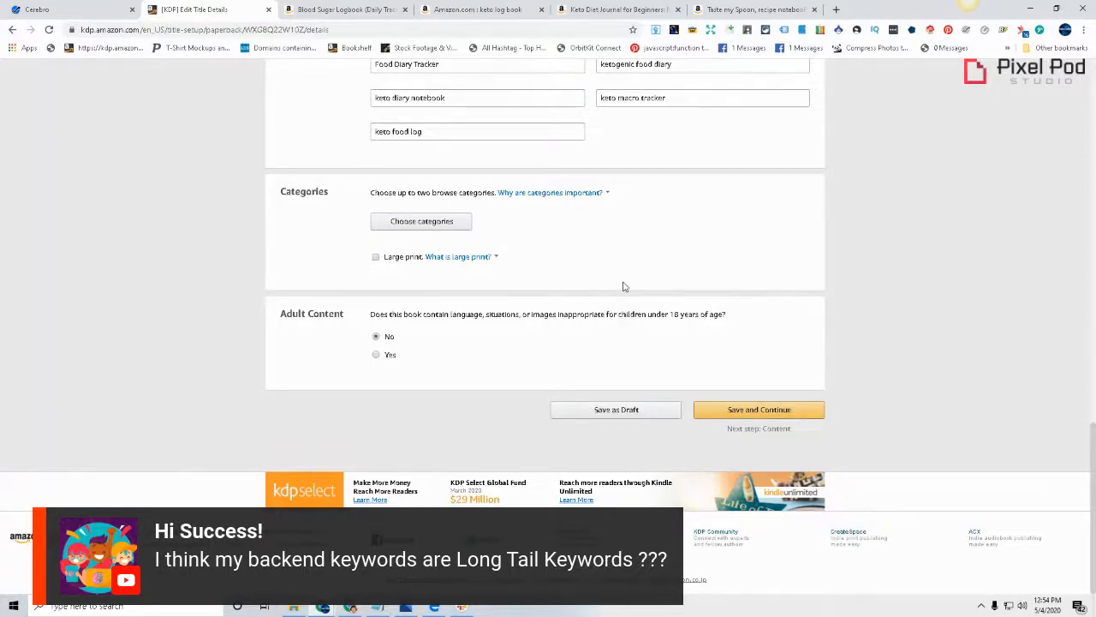
left_click(411, 224)
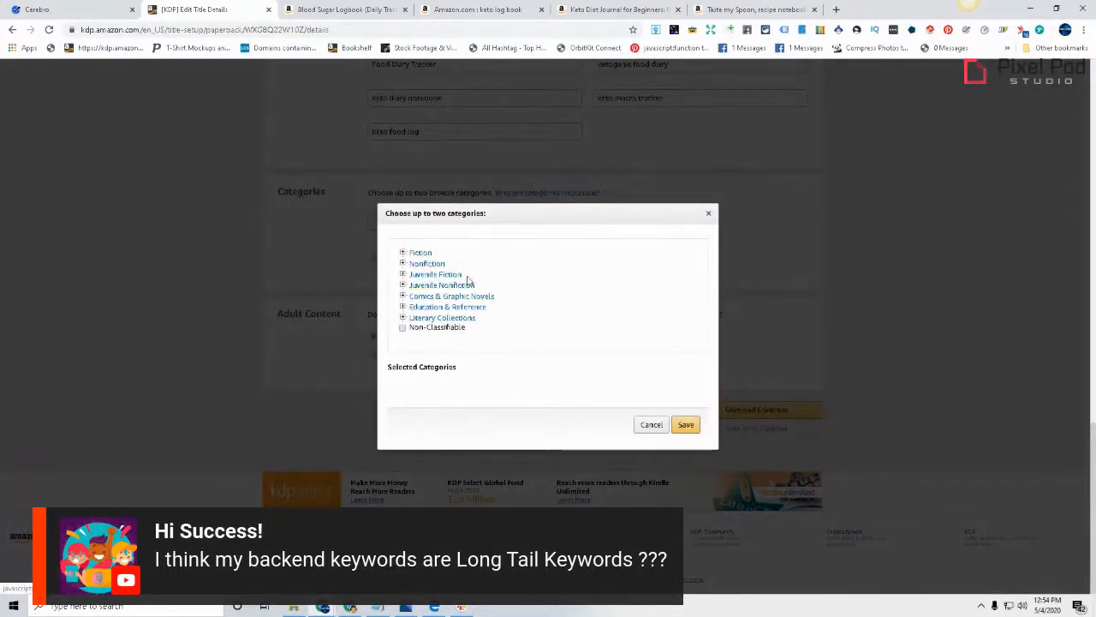
left_click(709, 215)
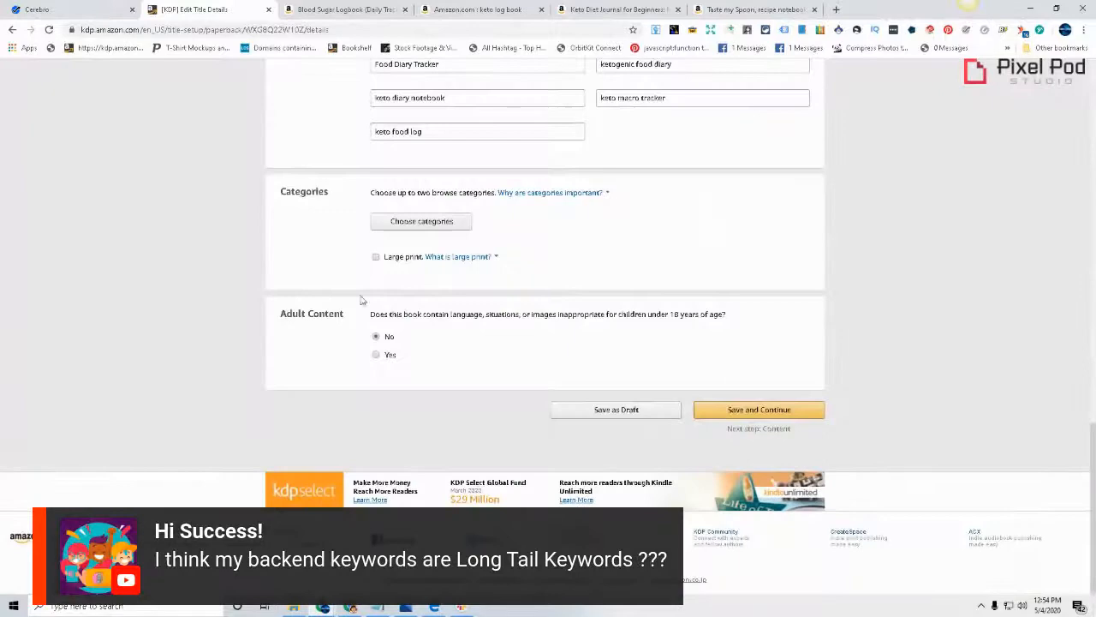
left_click(441, 224)
left_click(402, 328)
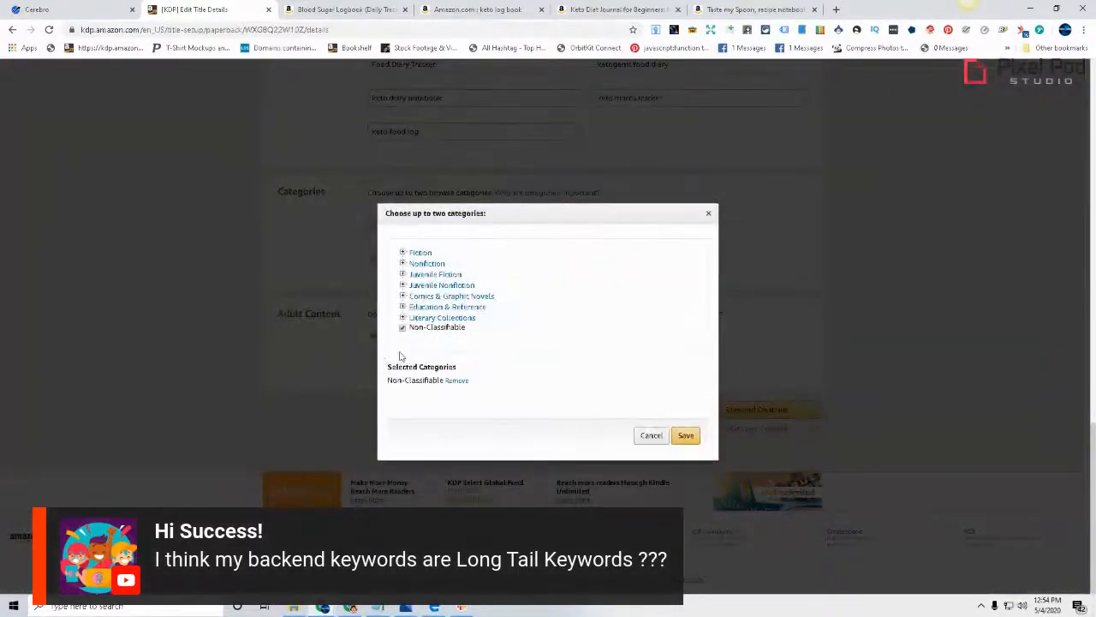
left_click(705, 215)
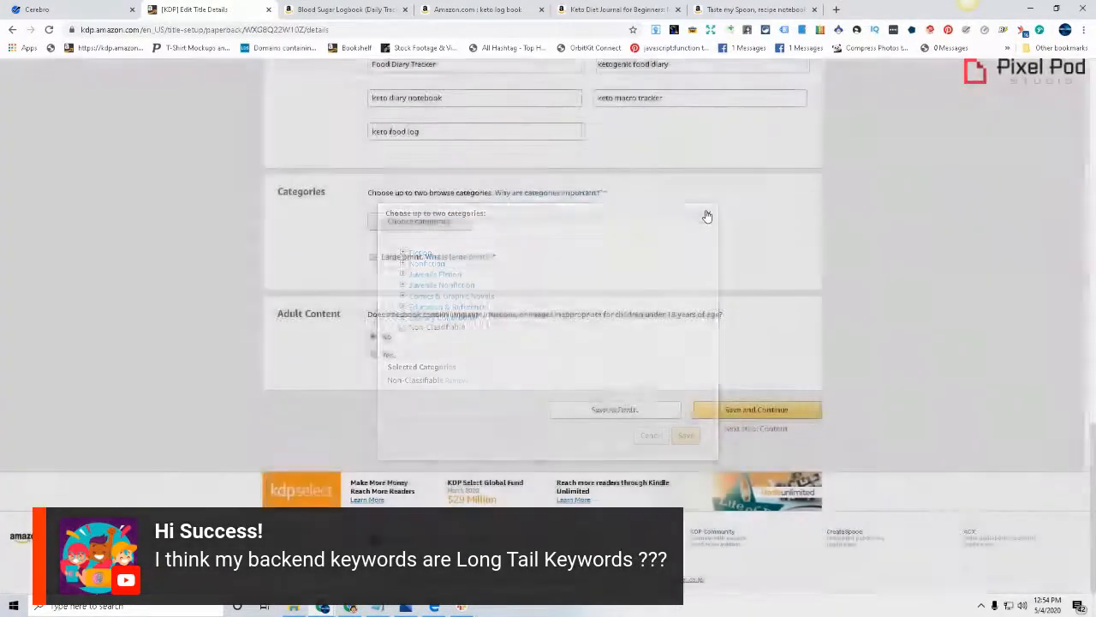
Set the book's browse category to Non-Classifiable and submit the title details to continue
left_click(437, 227)
left_click(422, 329)
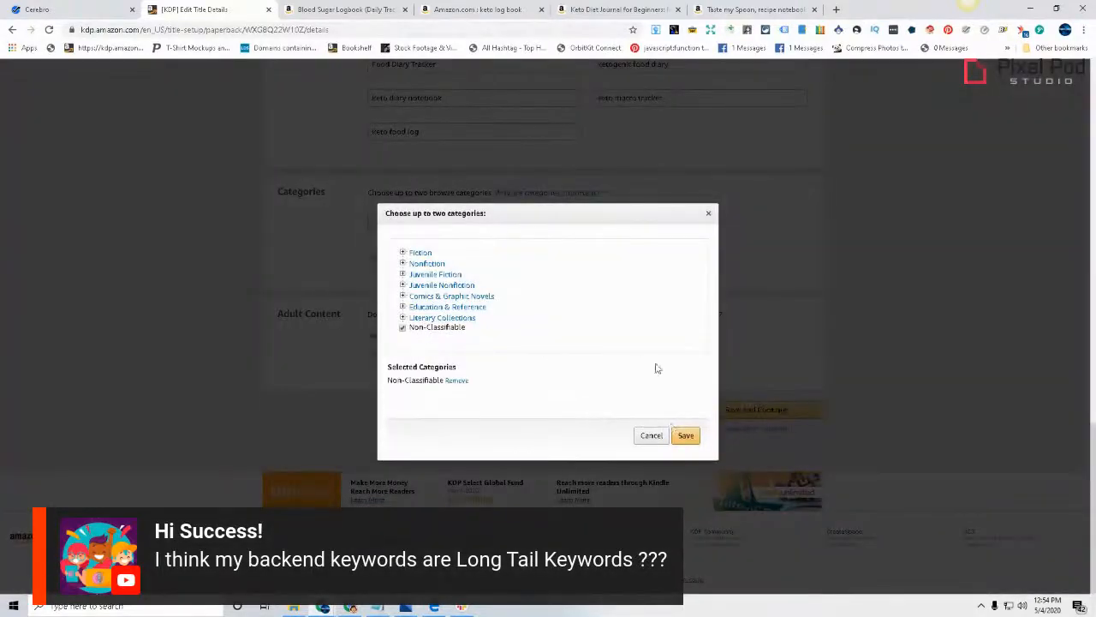
left_click(685, 436)
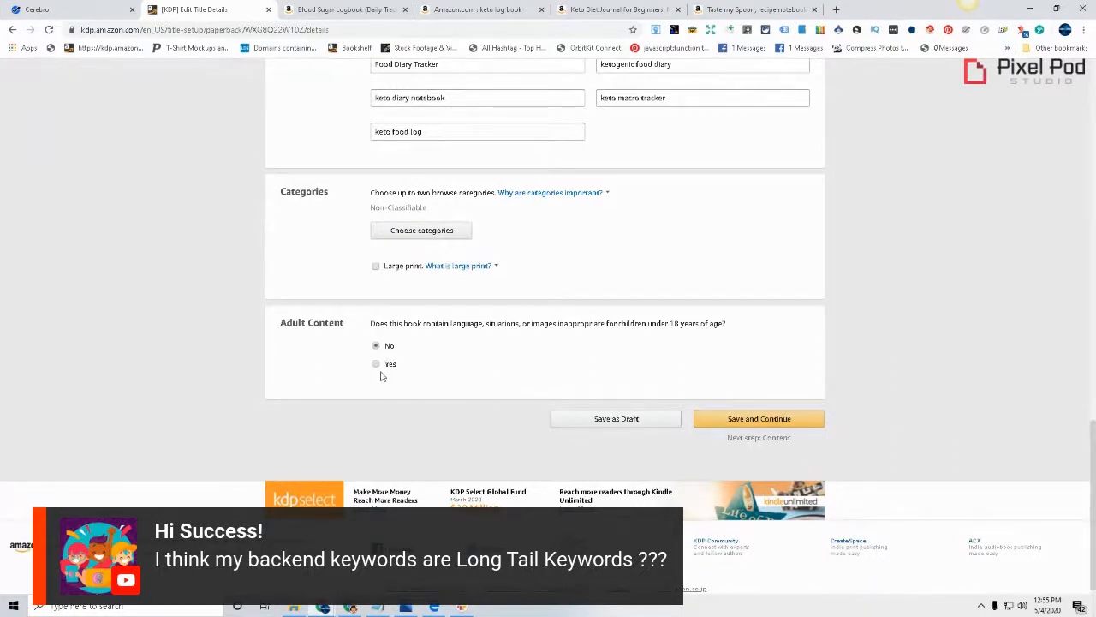
left_click(789, 425)
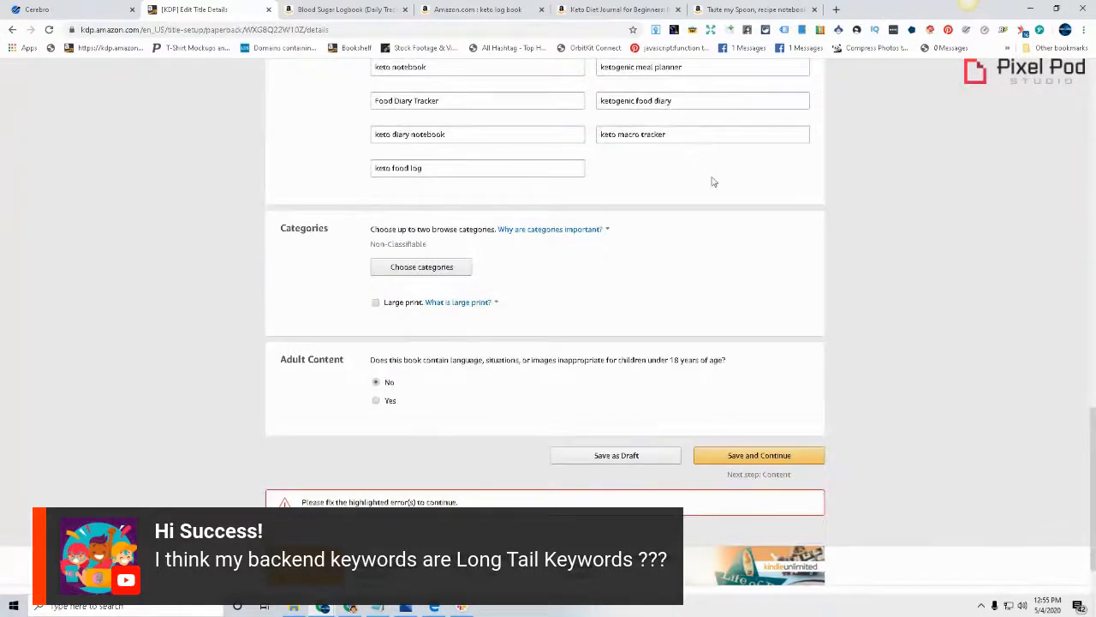
Fill the required description with repeated copies of the keyword "keto notebook" and save the title details to continue to the paperback content
scroll(531, 354, "up", 5)
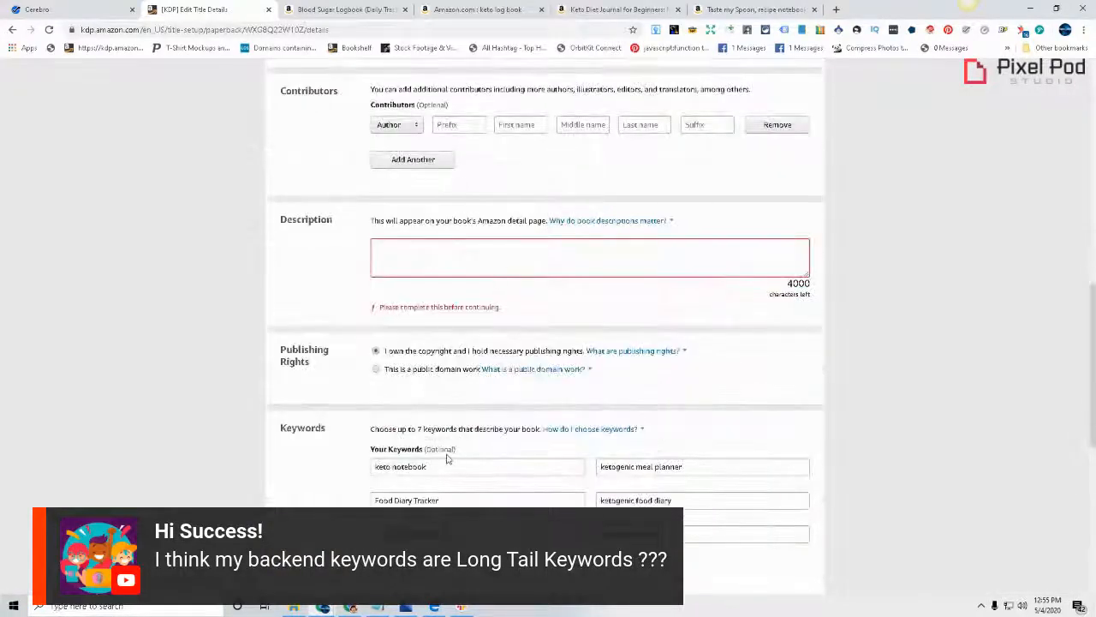
triple_click(443, 464)
key("ctrl+c")
left_click(458, 249)
key("ctrl+v")
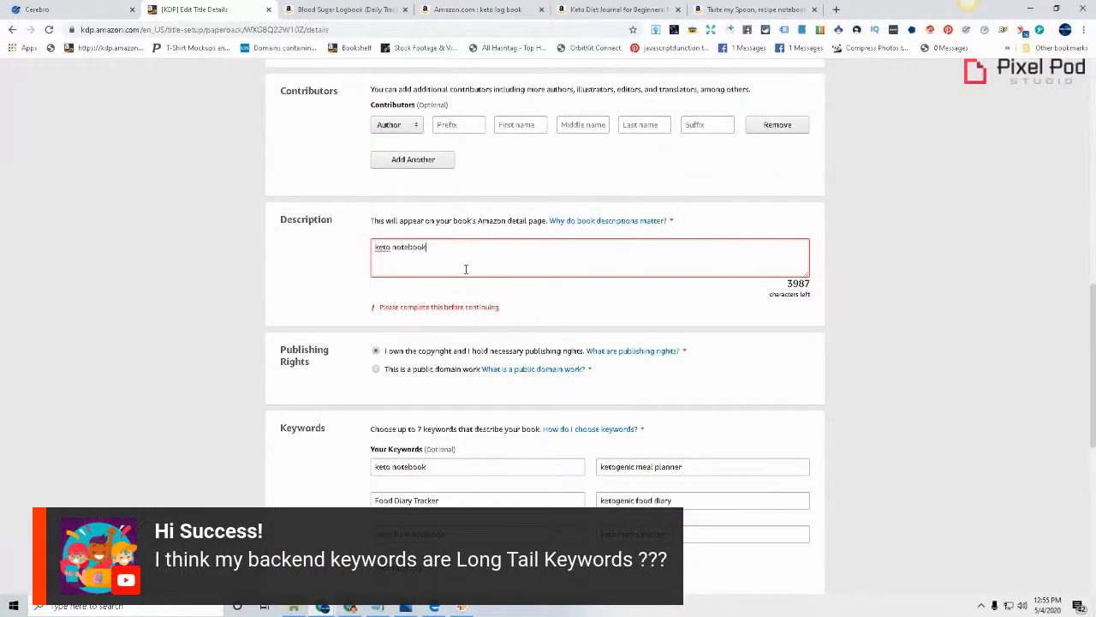
key("ctrl+v")
key("ctrl+v")
key("ctrl+v")
key("ctrl+v")
key("ctrl+v")
key("ctrl+v")
key("ctrl+v")
key("ctrl+v")
key("ctrl+v")
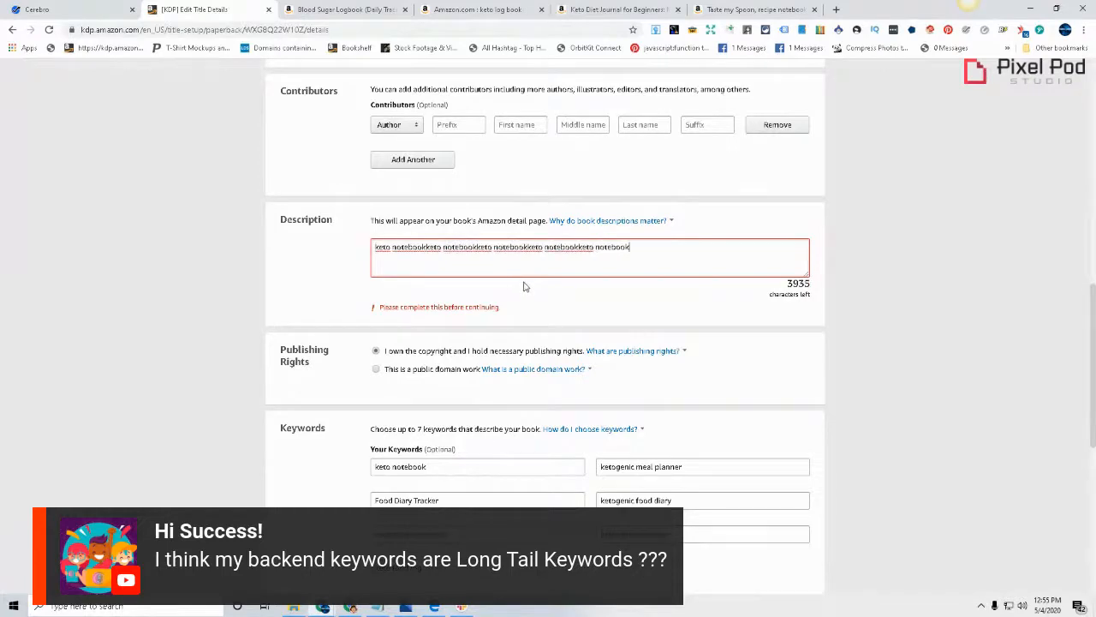
key("ctrl+v")
scroll(871, 369, "down", 5)
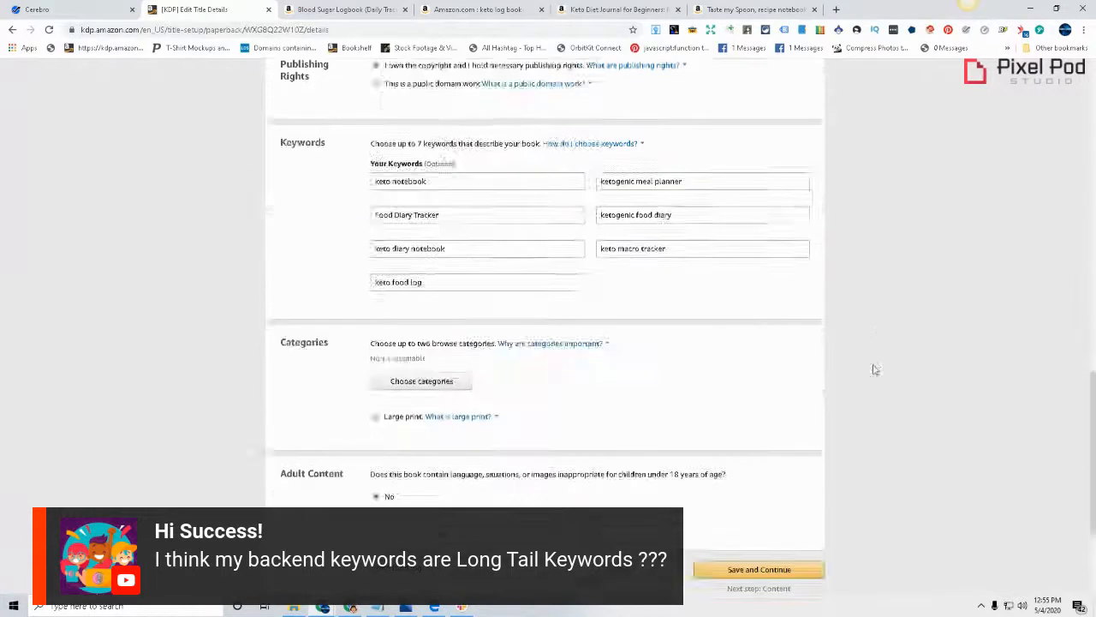
left_click(781, 458)
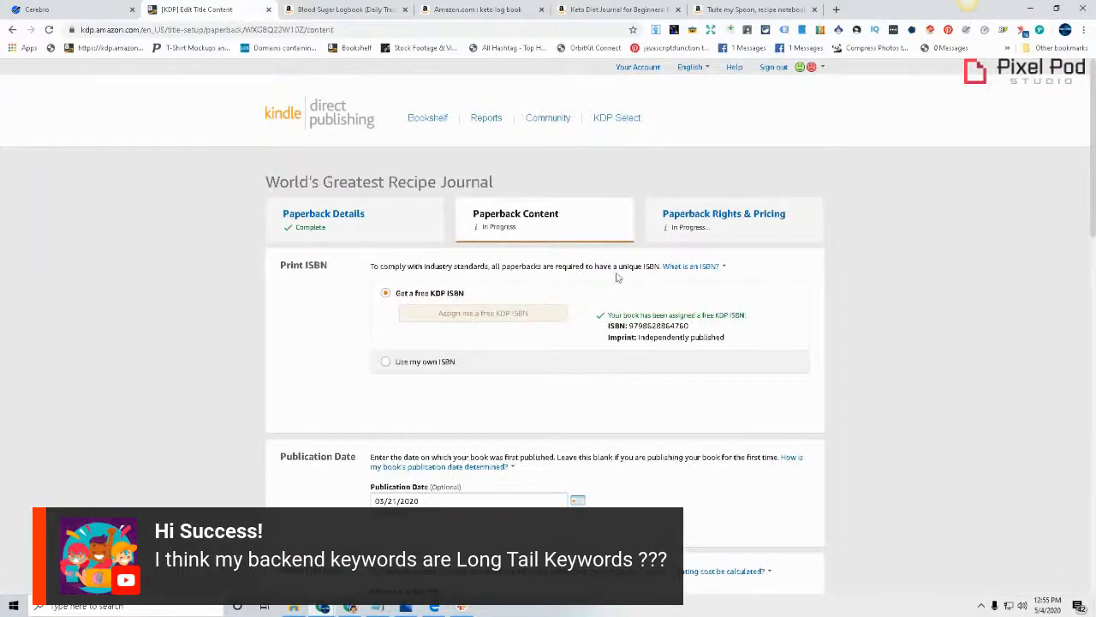
Review the paperback content settings: ISBN, publication date, paper type, trim size, bleed, cover finish, manuscript and book cover
scroll(773, 267, "down", 1)
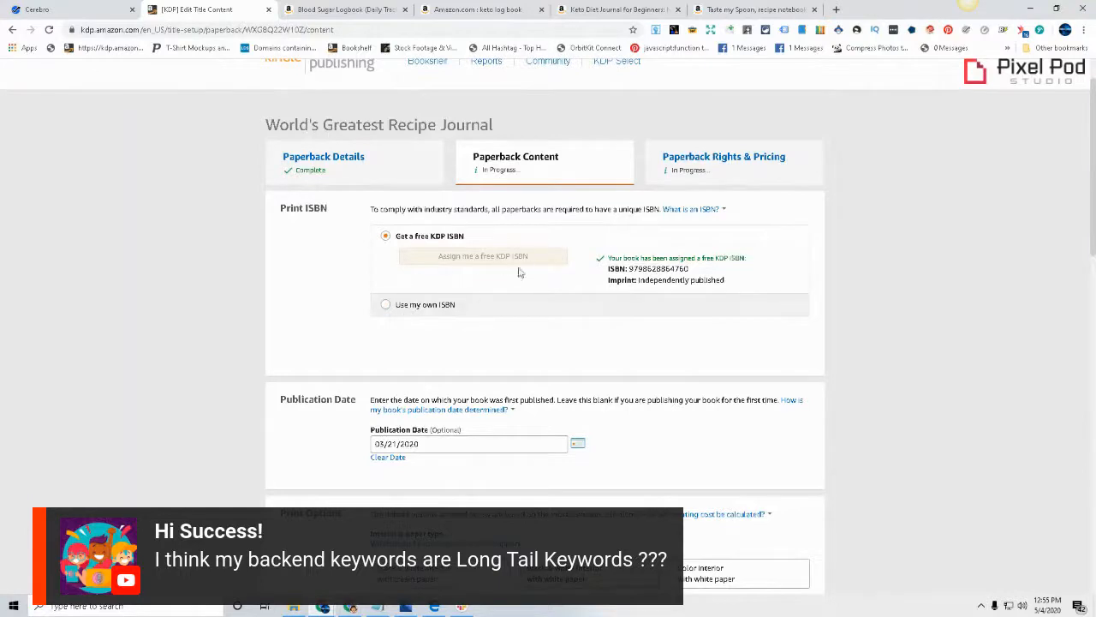
scroll(924, 384, "down", 3)
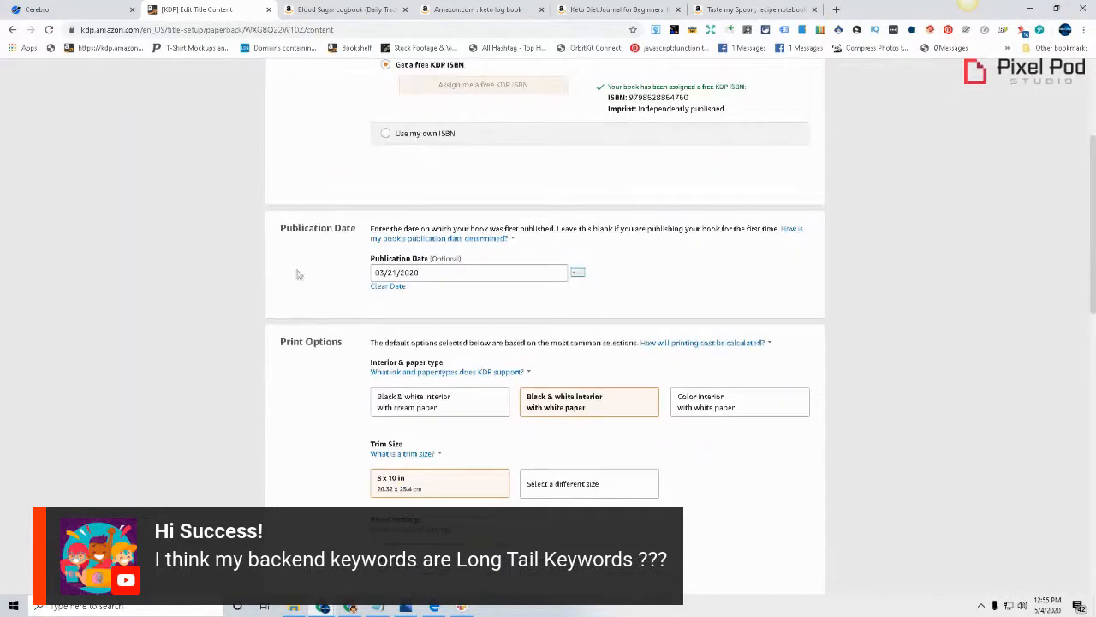
left_click(463, 274)
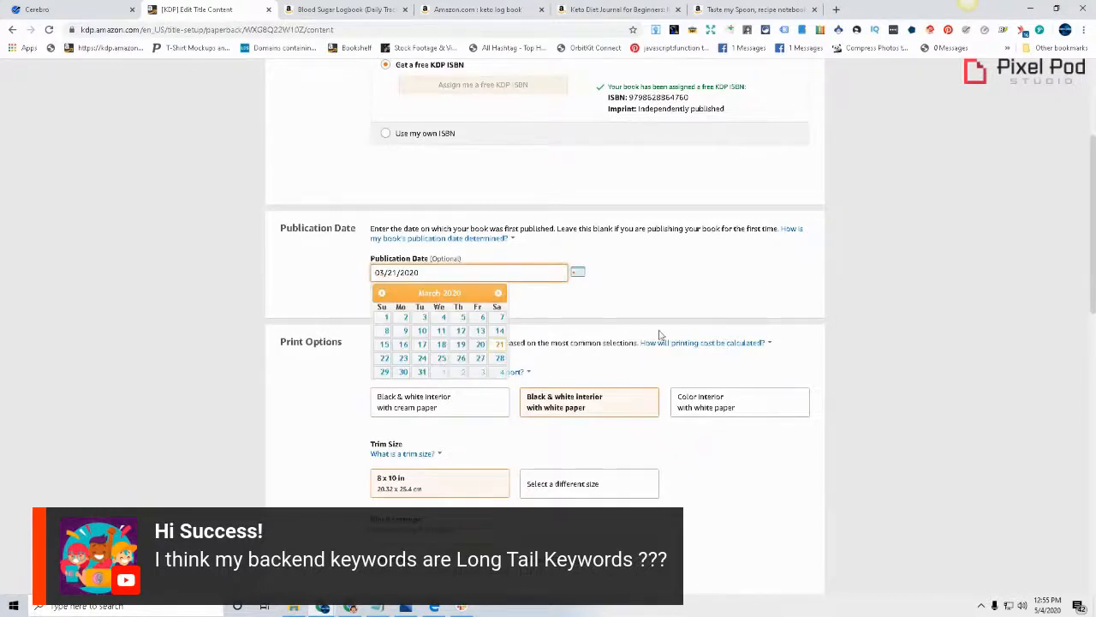
left_click(1020, 328)
scroll(694, 419, "down", 1)
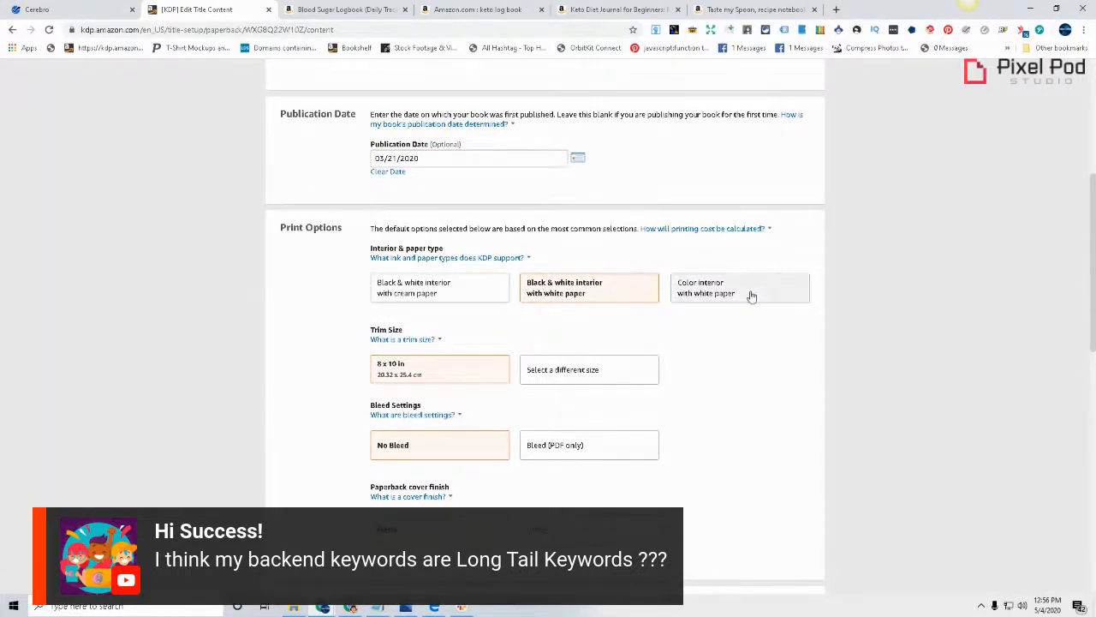
scroll(856, 333, "down", 1)
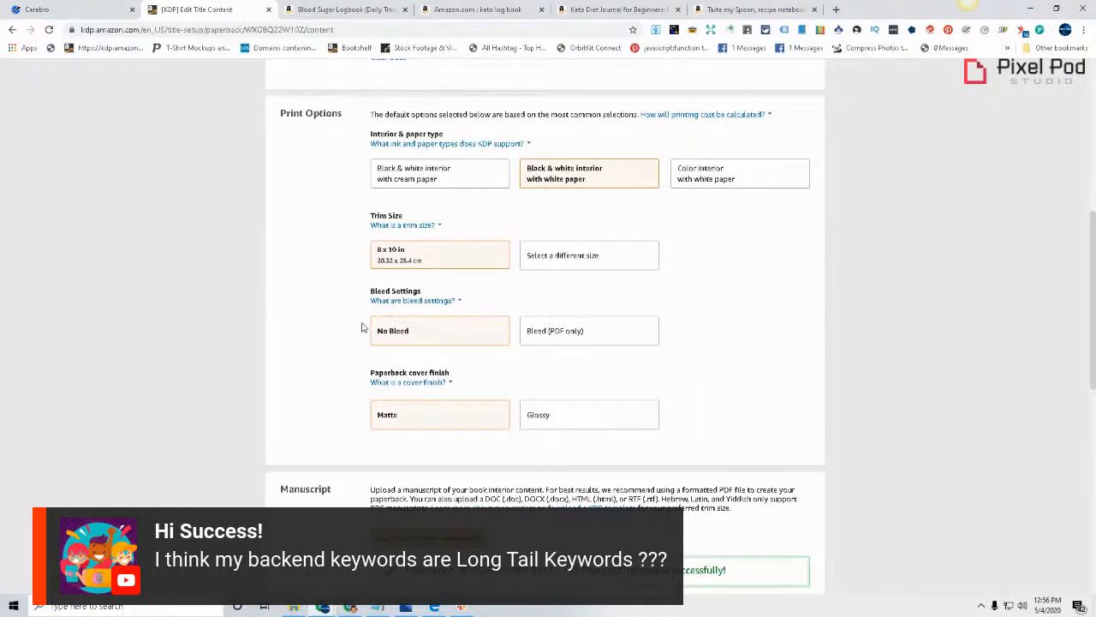
scroll(342, 271, "down", 2)
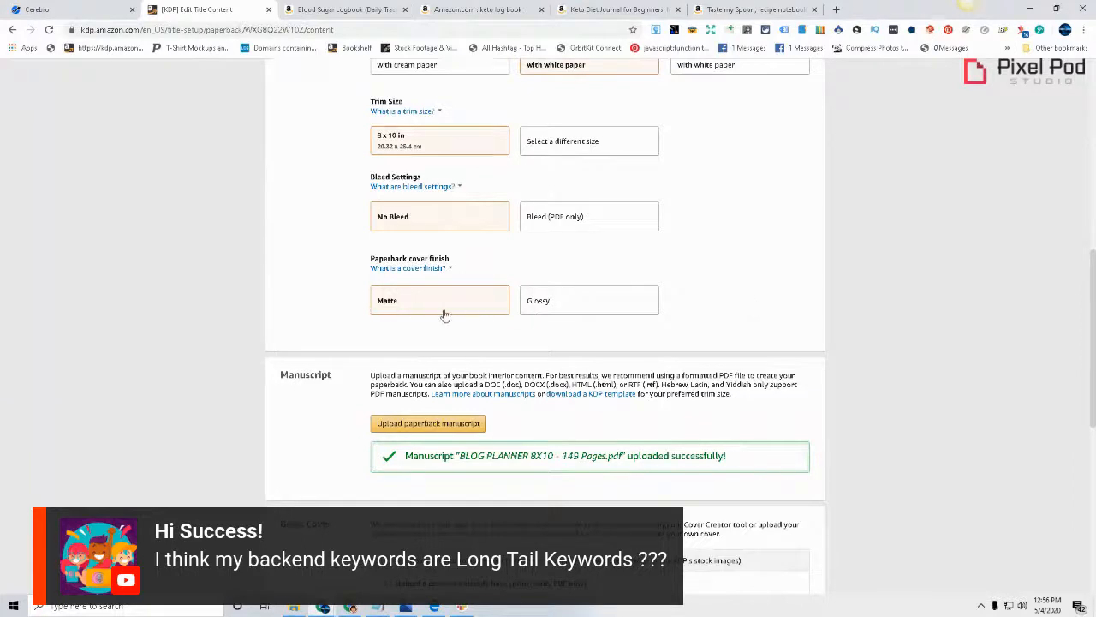
scroll(570, 449, "down", 2)
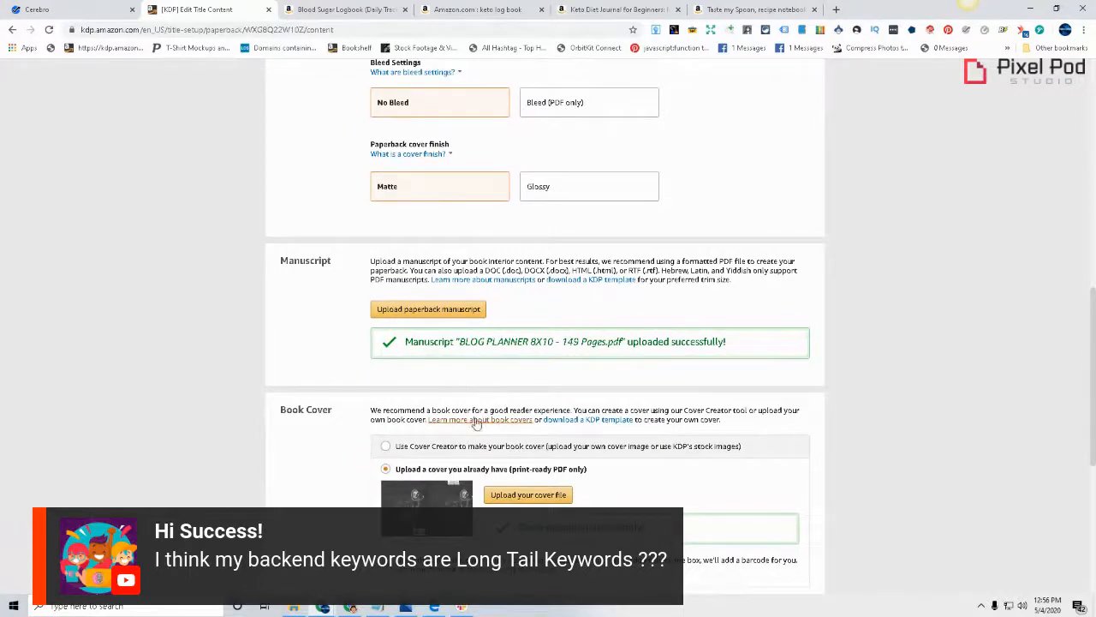
scroll(484, 411, "down", 2)
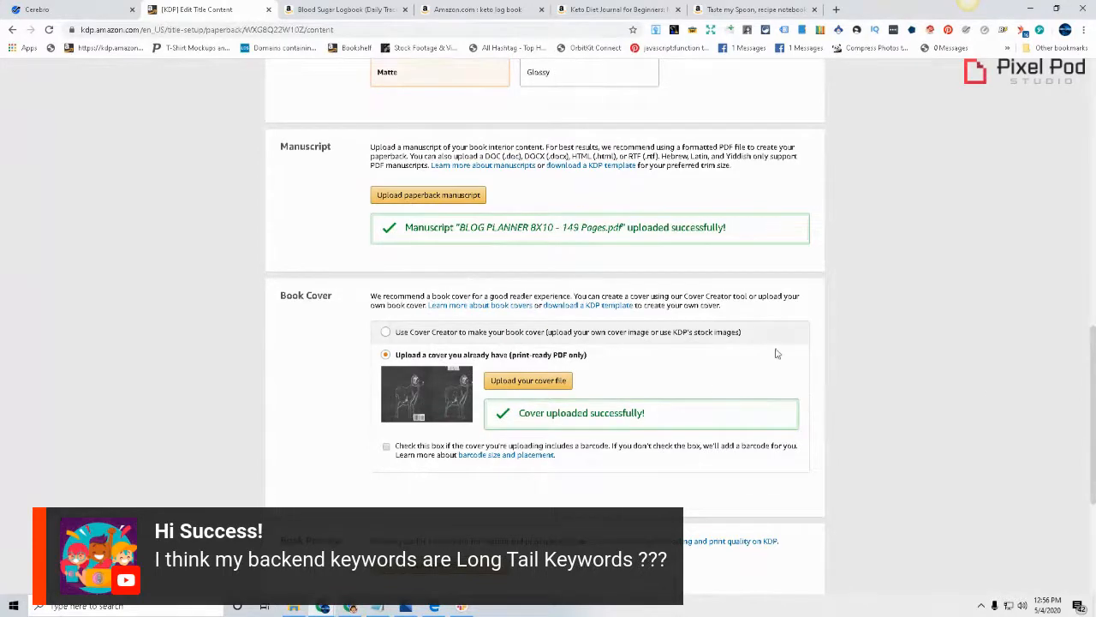
scroll(604, 317, "down", 1)
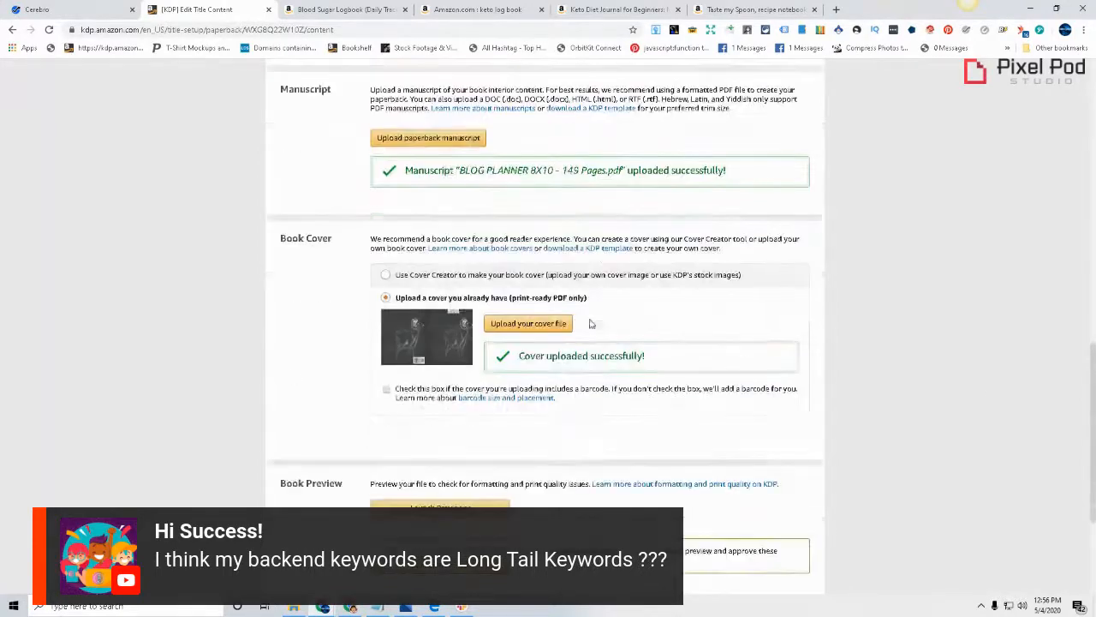
scroll(668, 393, "down", 3)
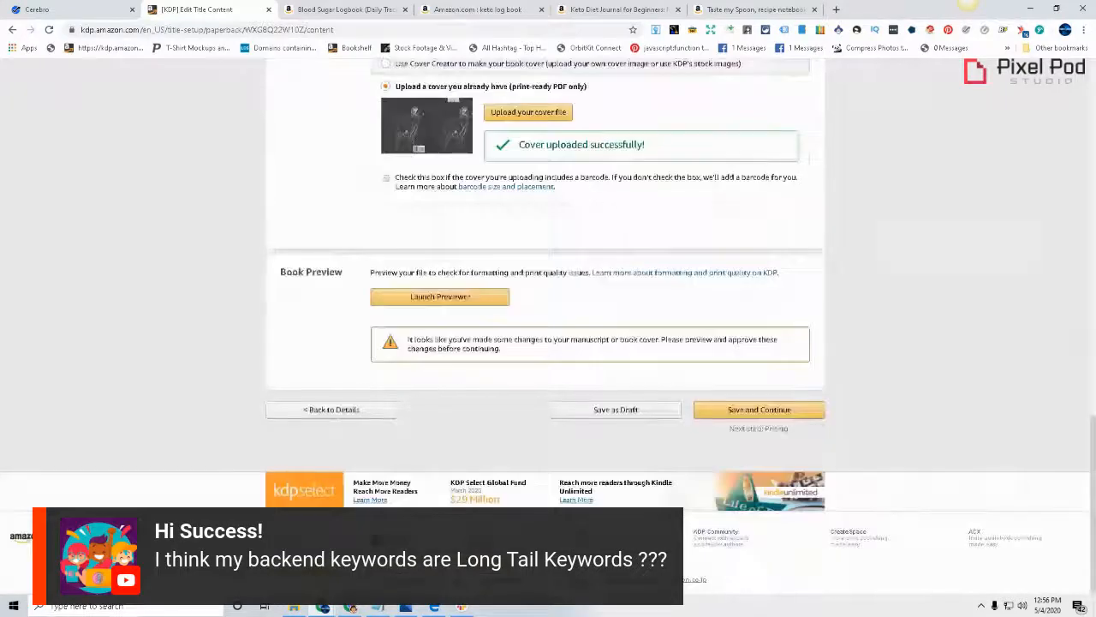
Preview the book in the Print Previewer and approve it to continue to rights and pricing
left_click(781, 416)
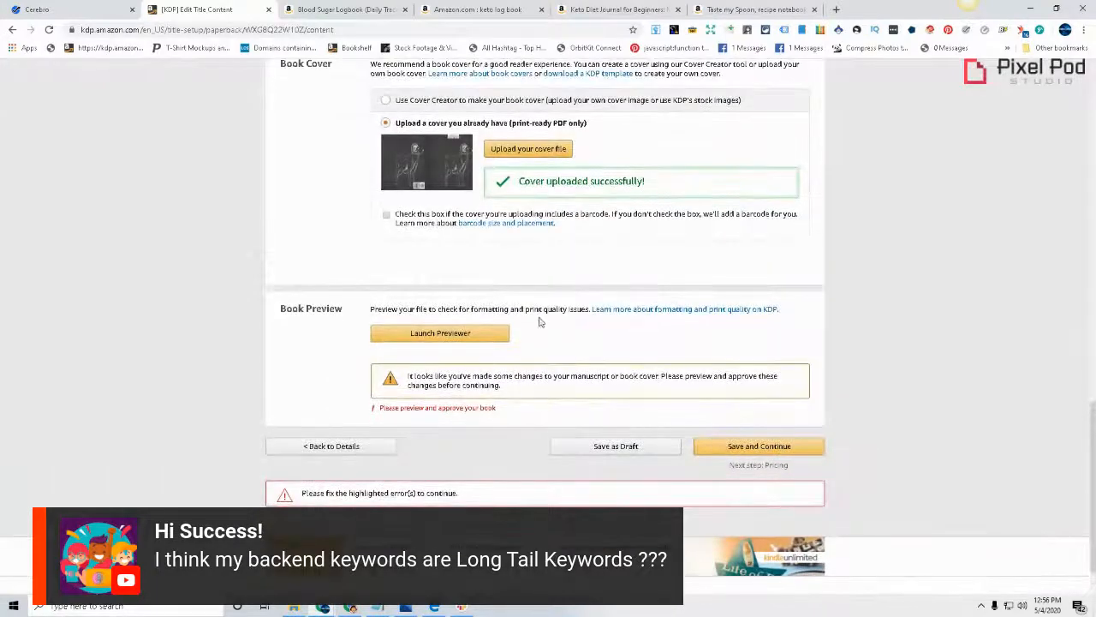
left_click(485, 333)
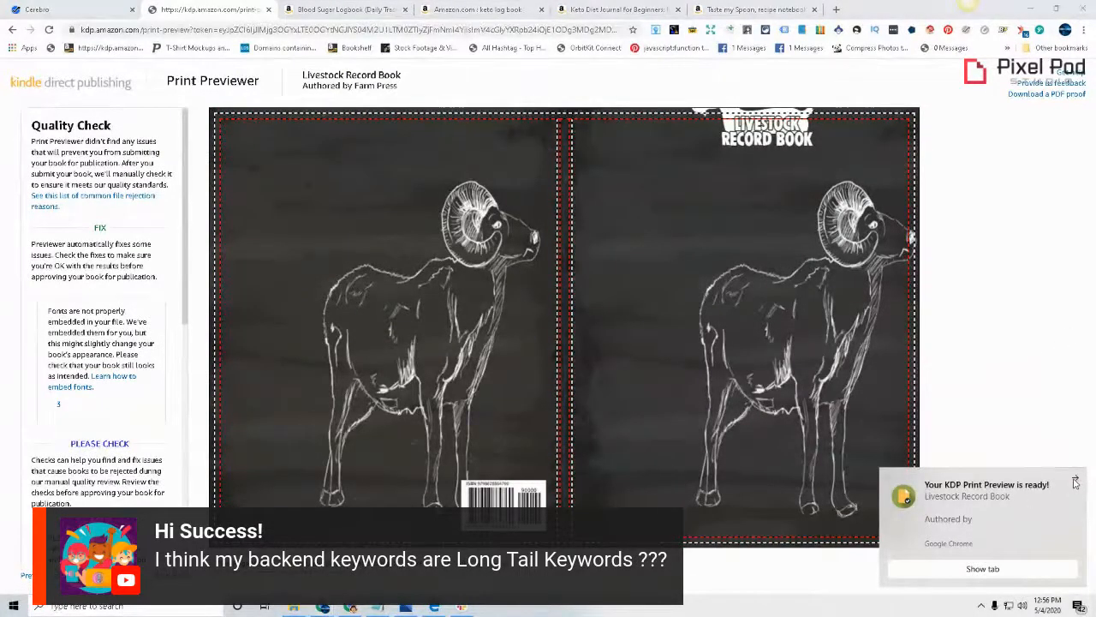
left_click(1075, 479)
left_click(1055, 567)
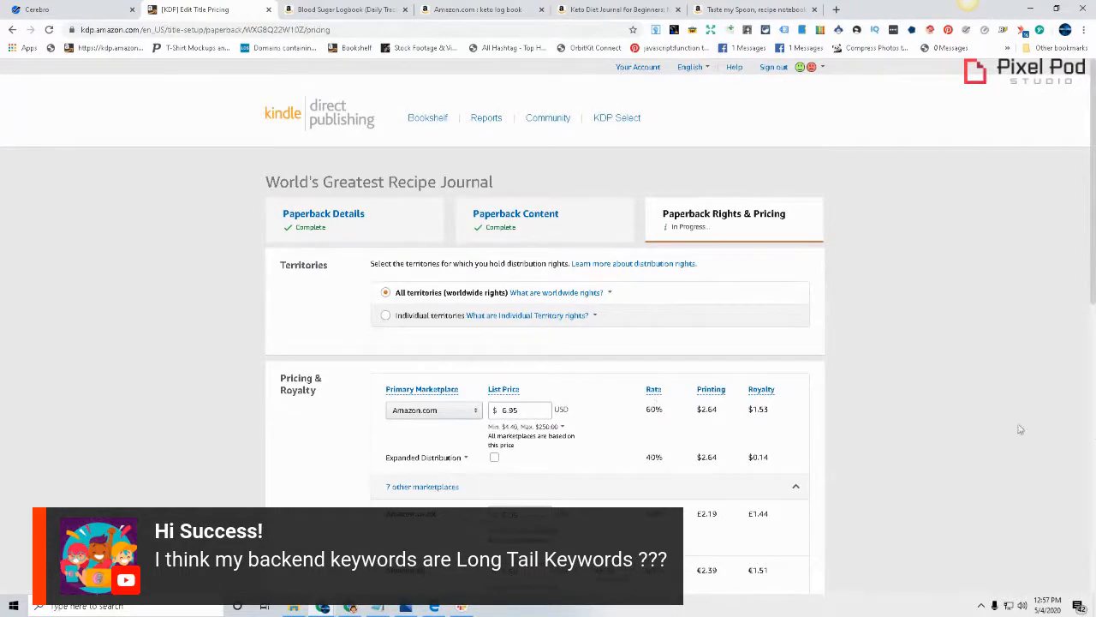
Examine the Amazon.com list price, printing cost and royalty, and read the explanation of the minimum list price
scroll(917, 553, "down", 3)
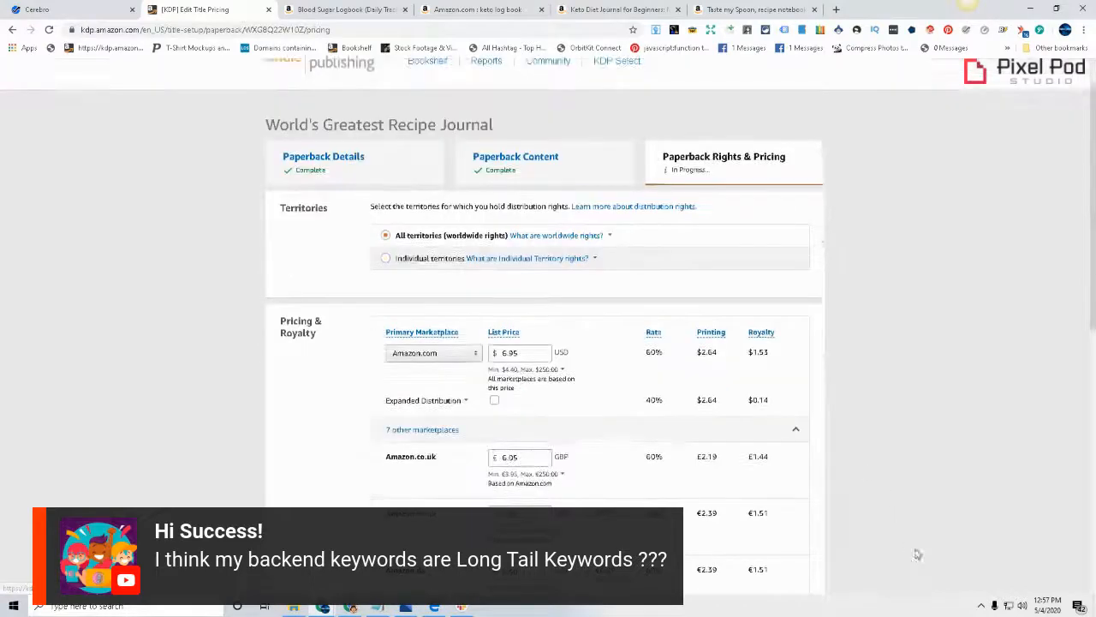
scroll(965, 537, "up", 2)
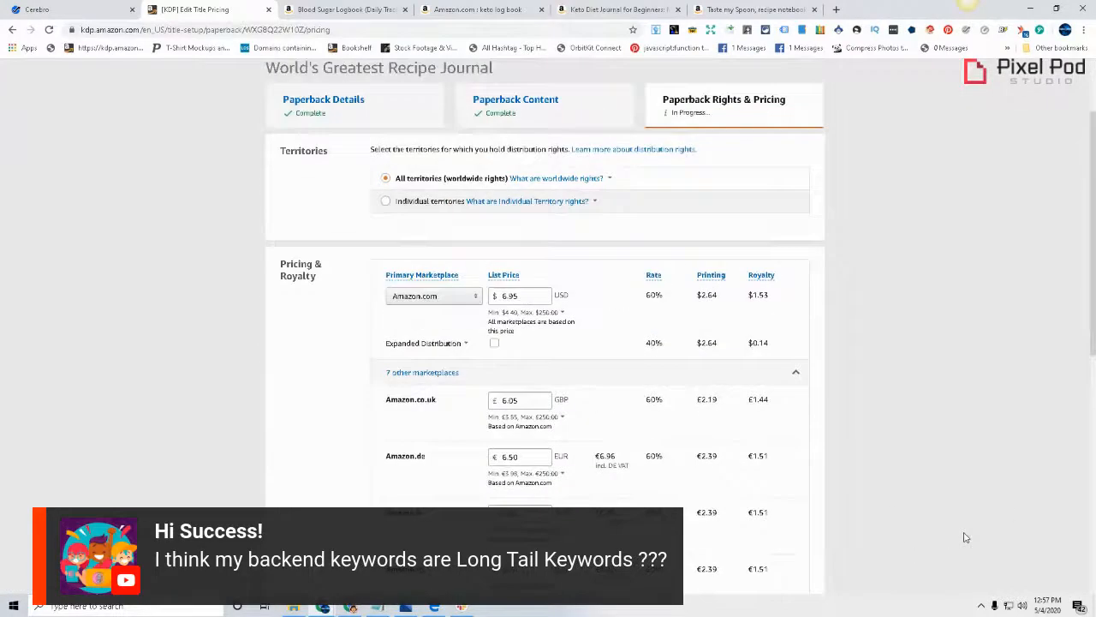
left_click(541, 293)
scroll(427, 422, "down", 1)
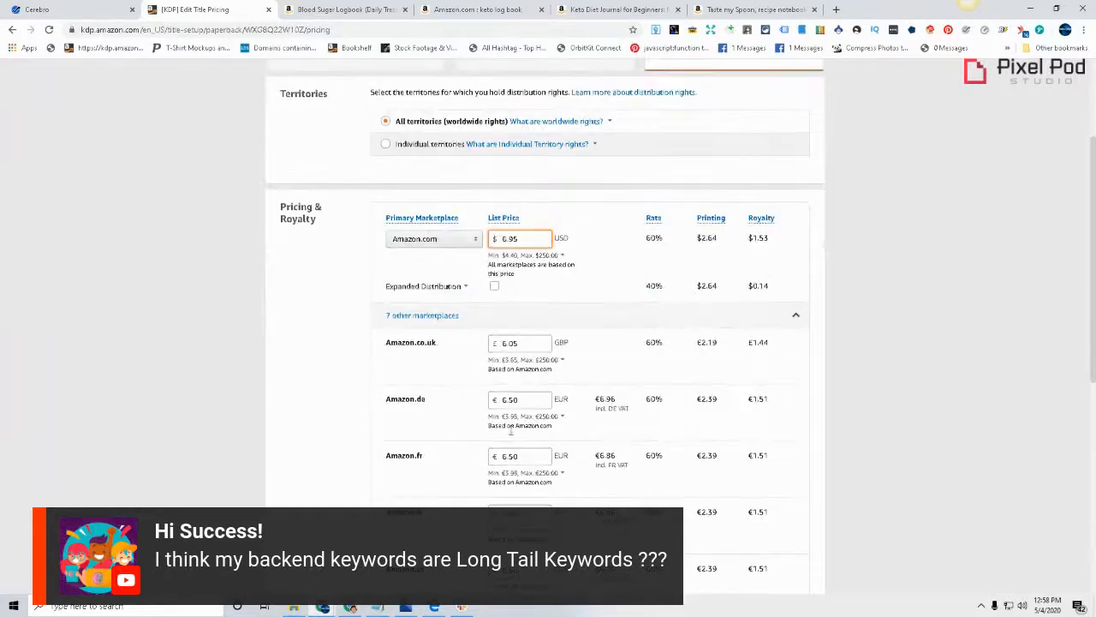
left_click(553, 259)
left_click(1019, 431)
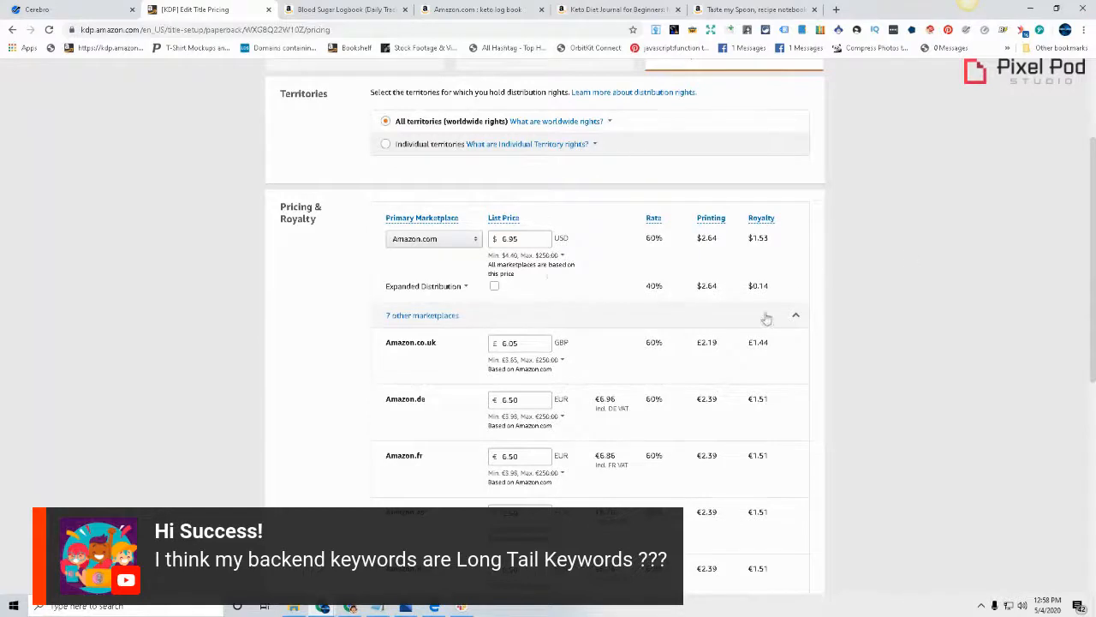
left_click(557, 261)
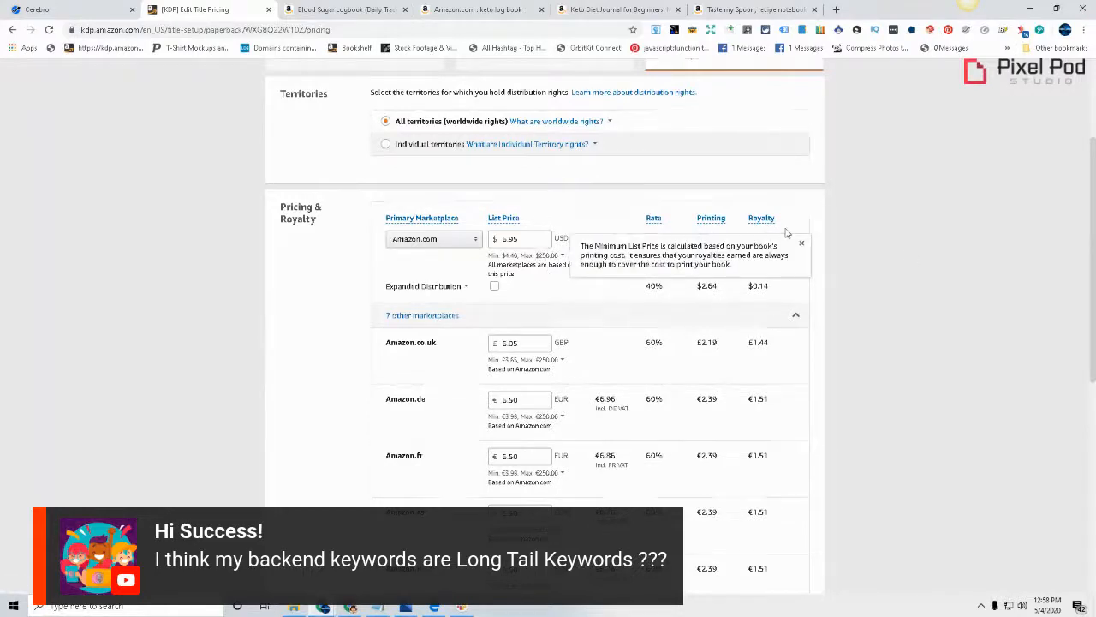
Set the Amazon.com list price to 5.95 USD
left_click(503, 239)
left_click(504, 239)
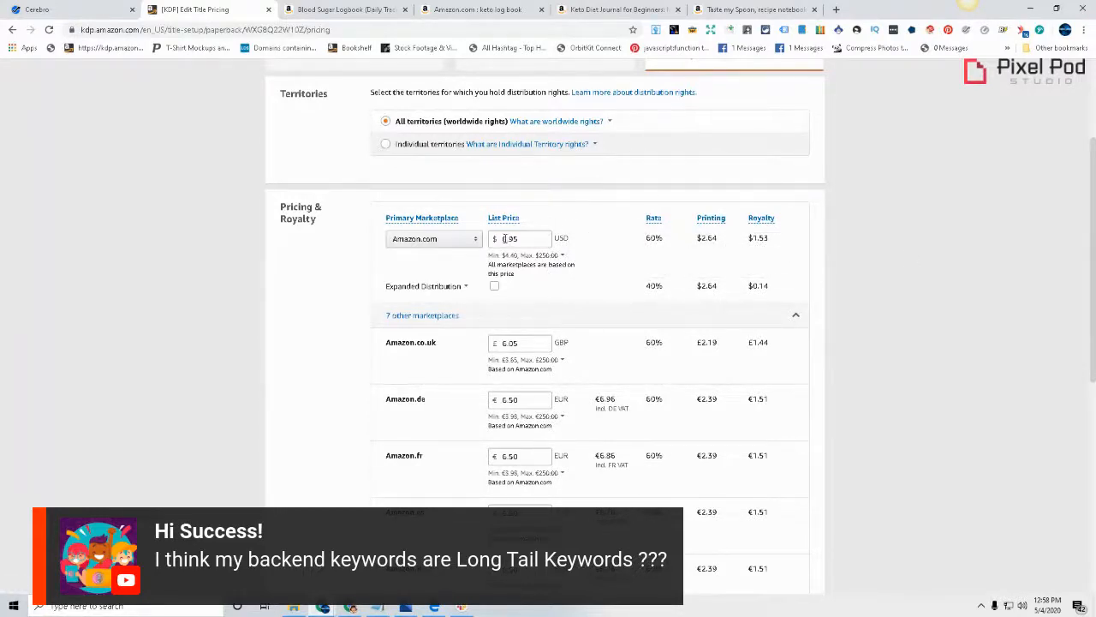
key("BackSpace")
type("5")
left_click(994, 167)
Check the converted prices and royalties for the other marketplaces, down to the publishing terms
scroll(913, 291, "down", 5)
scroll(925, 330, "up", 5)
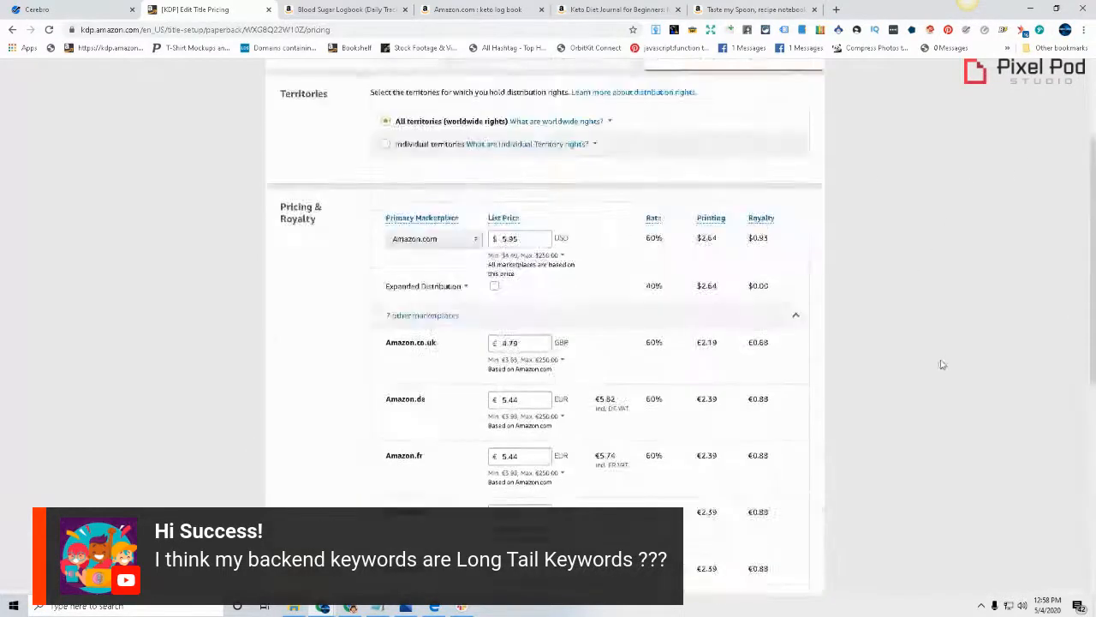
scroll(934, 368, "down", 1)
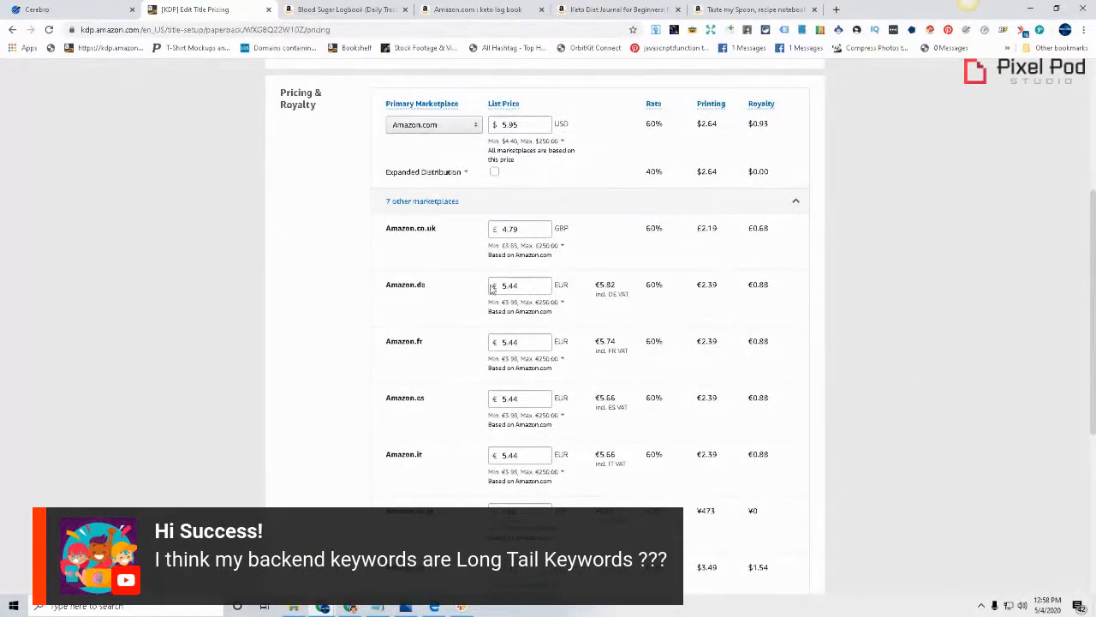
scroll(991, 221, "down", 3)
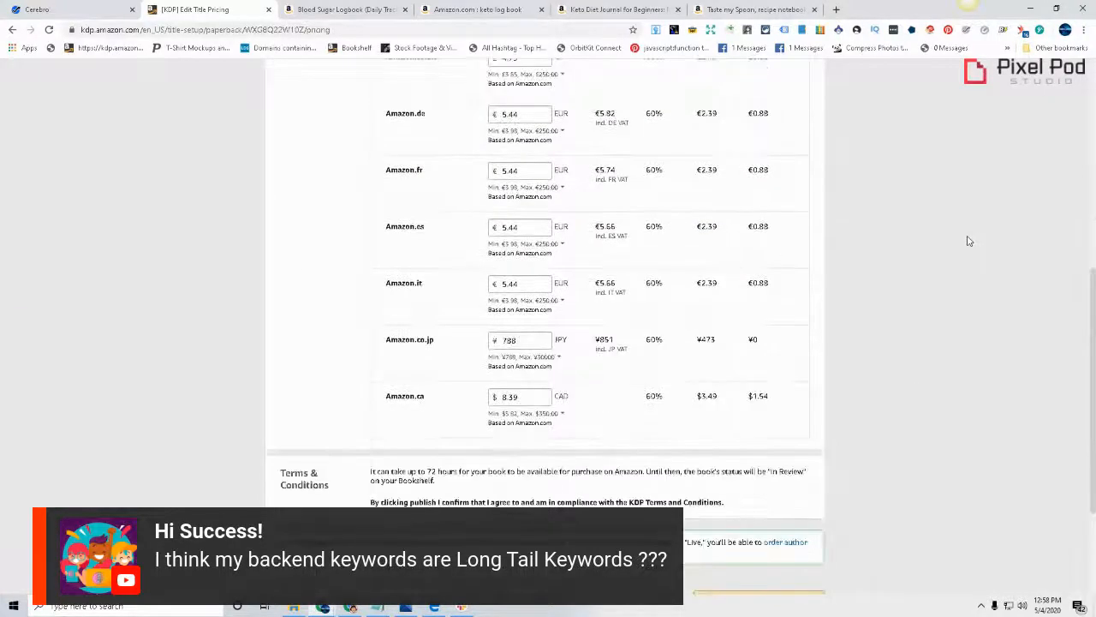
scroll(956, 274, "down", 3)
scroll(1023, 357, "up", 5)
scroll(757, 538, "down", 4)
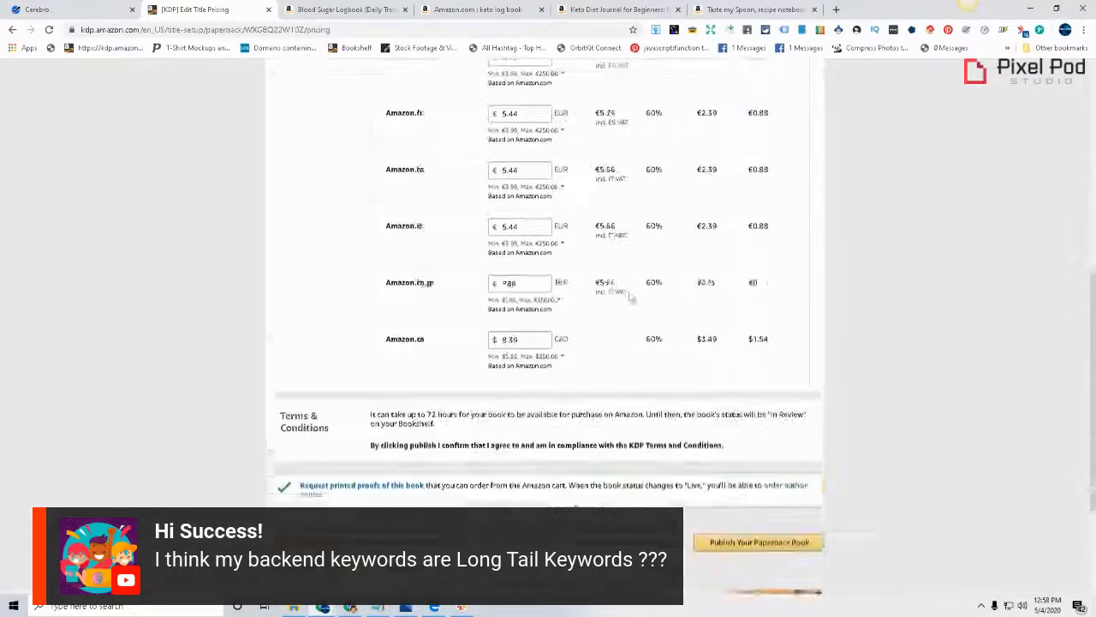